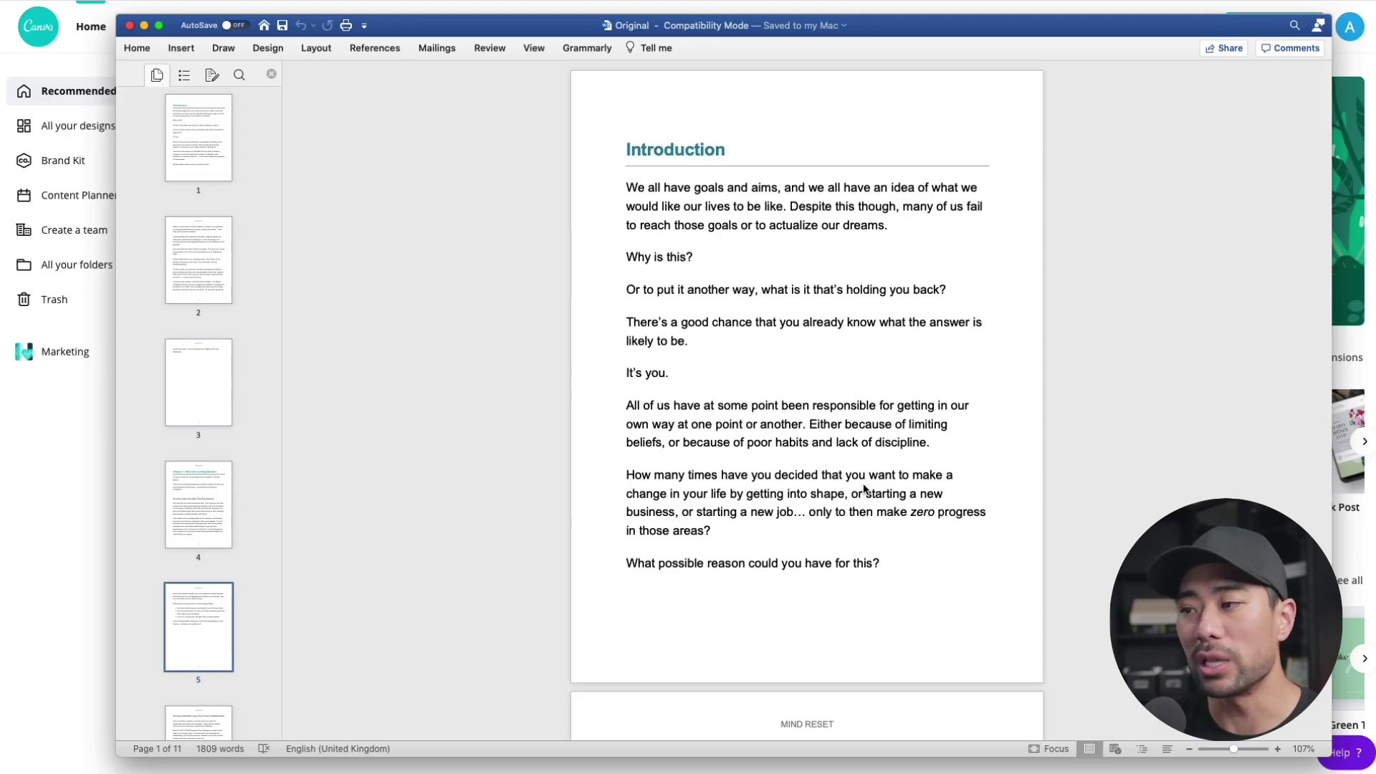
Scroll the MIND RESET manuscript down to page 4, Chapter 1: What Are Limiting Beliefs?
scroll(864, 487, "down", 20)
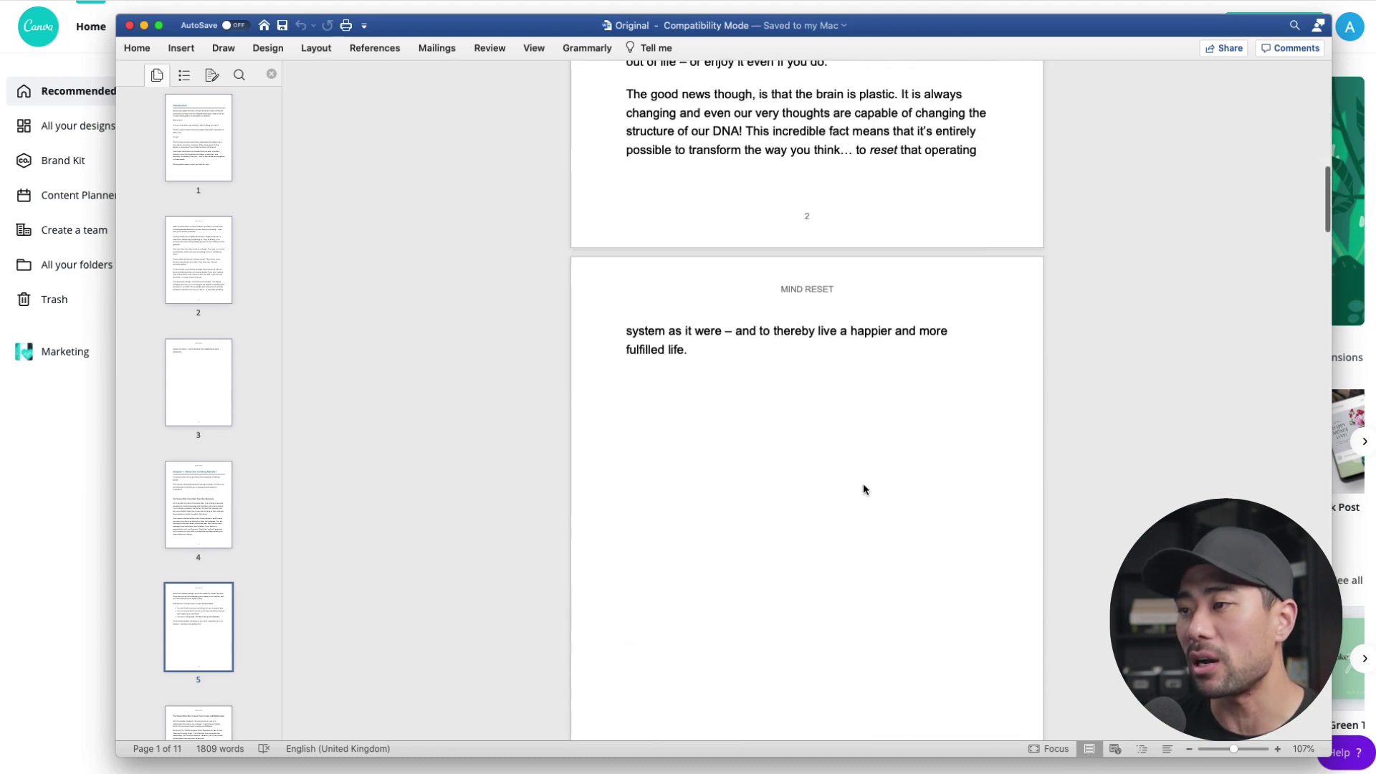
scroll(864, 485, "down", 20)
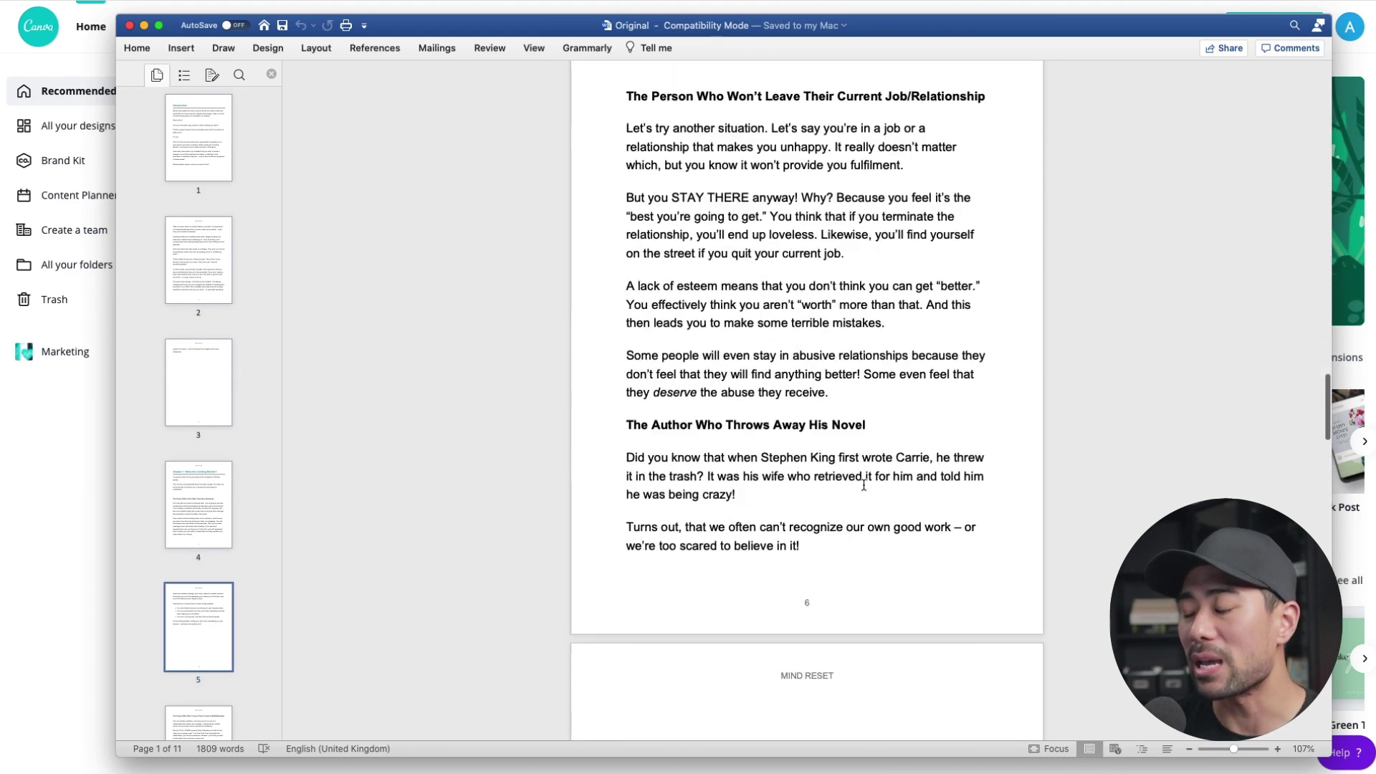
scroll(864, 485, "down", 2)
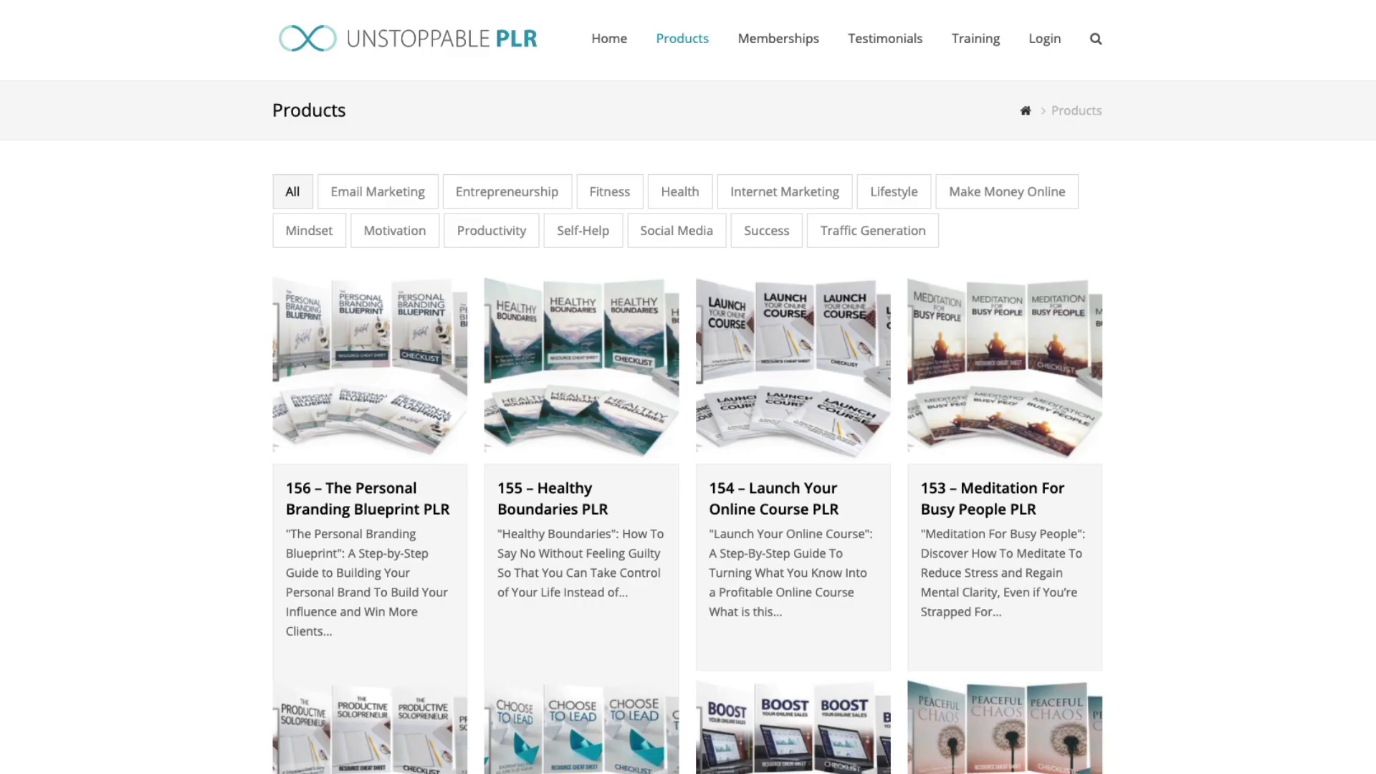
scroll(688, 427, "down", 3)
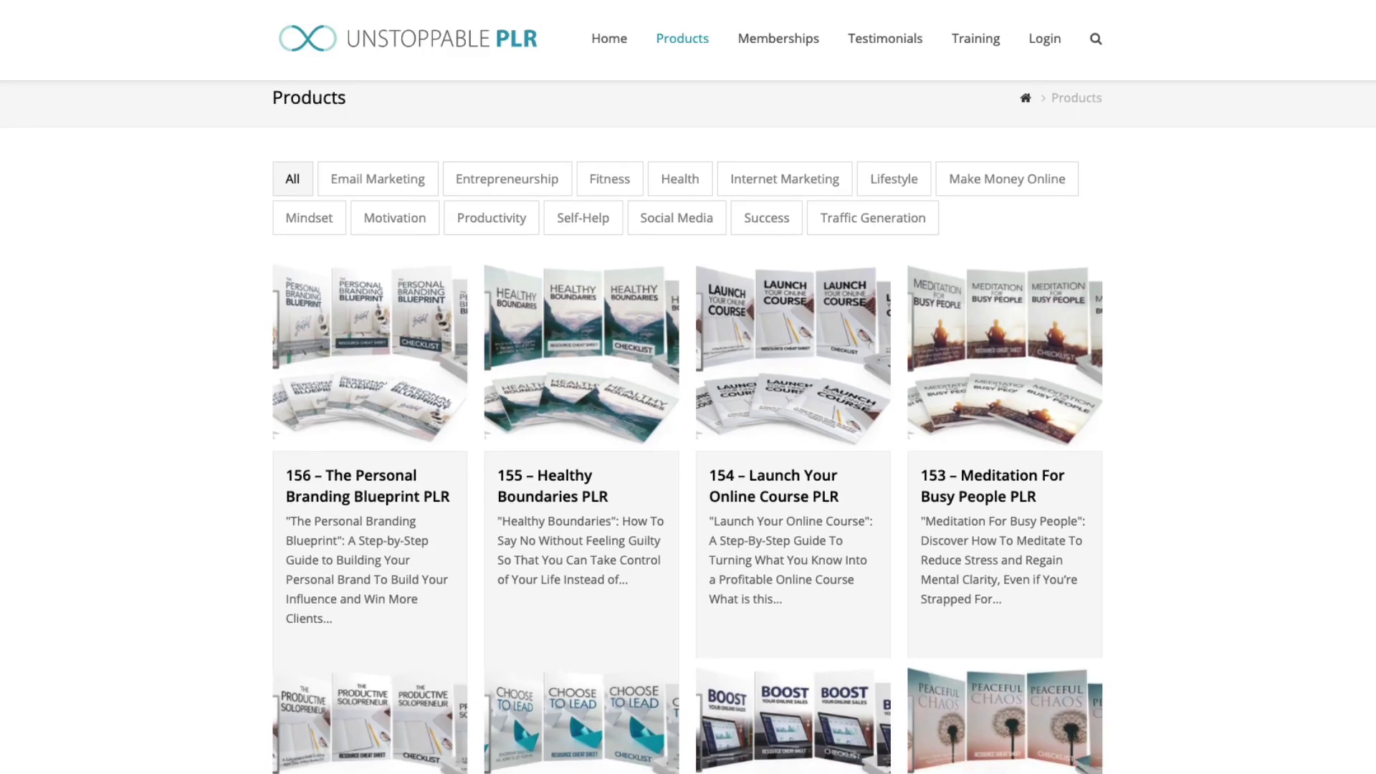
scroll(688, 426, "down", 3)
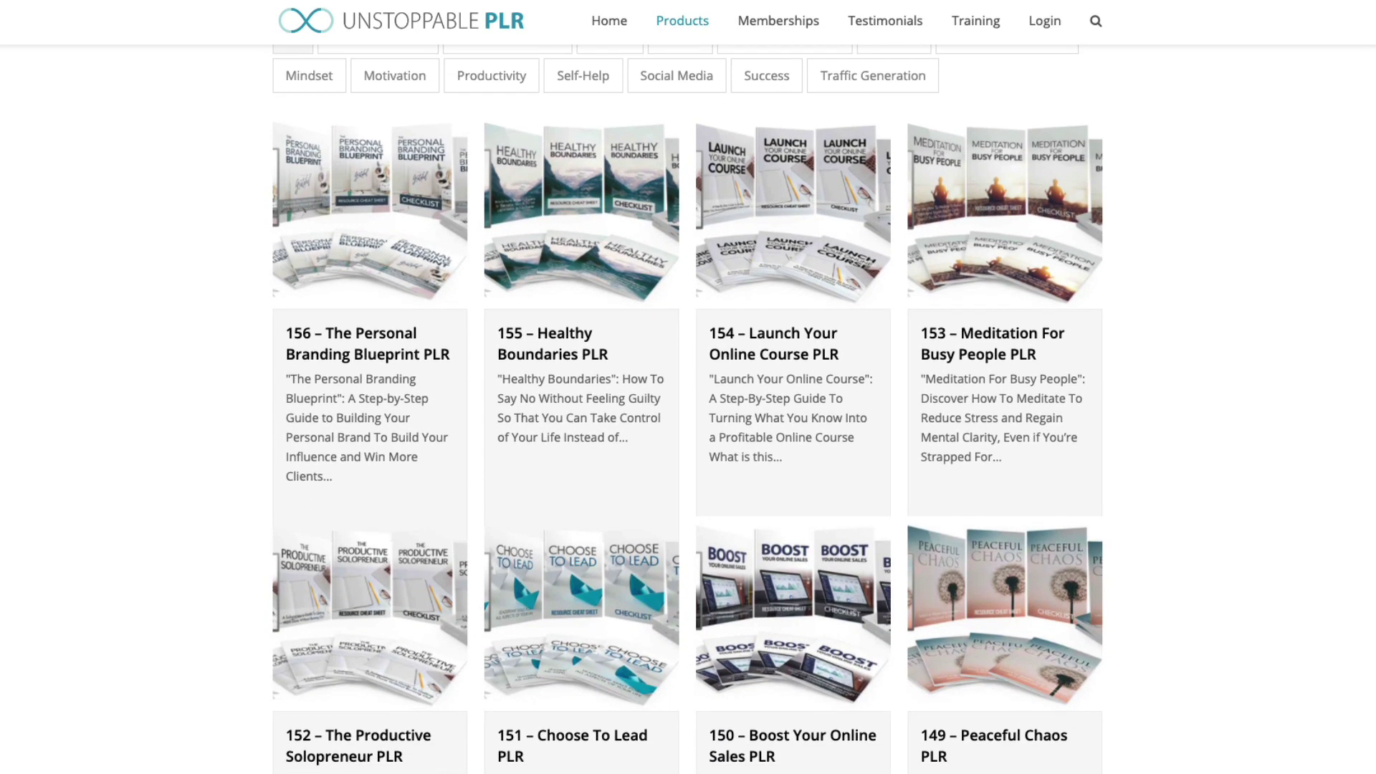
scroll(688, 426, "down", 3)
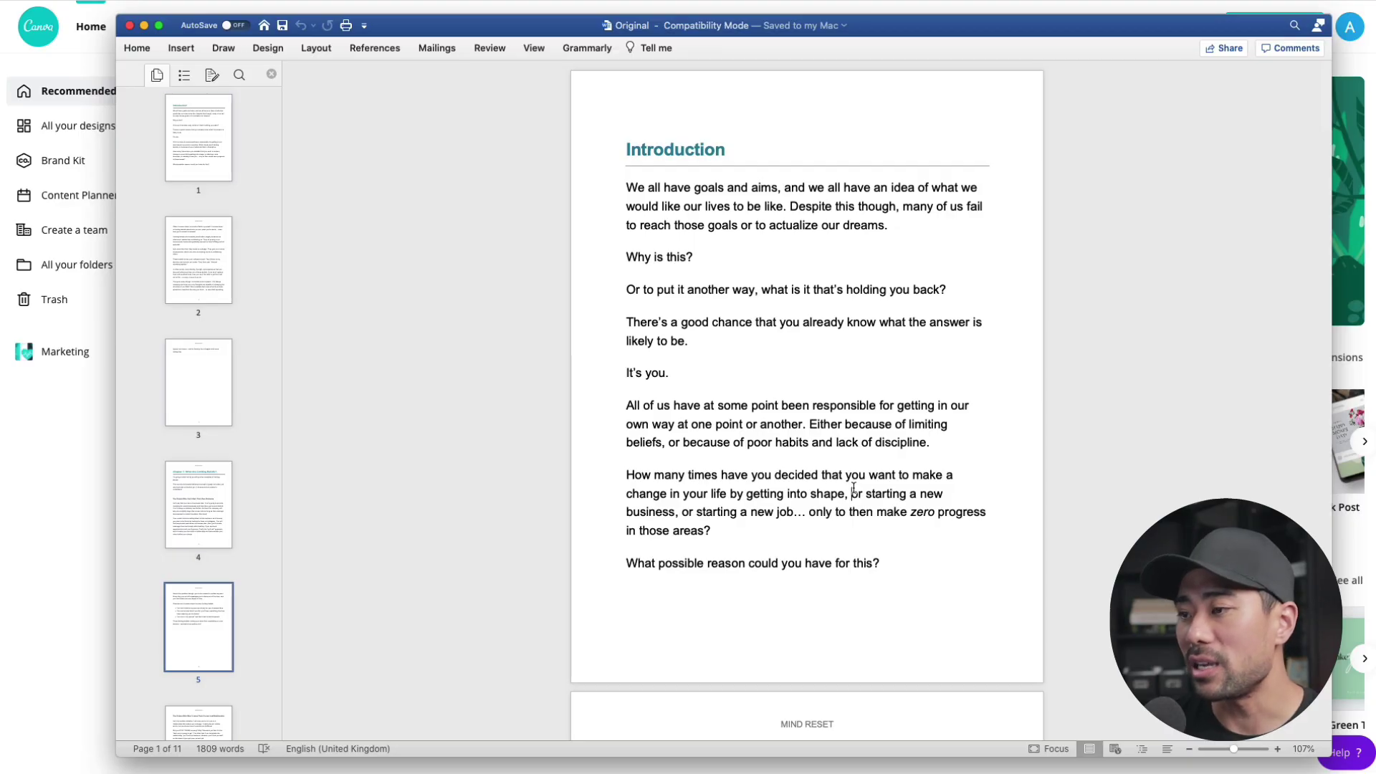
scroll(854, 487, "down", 18)
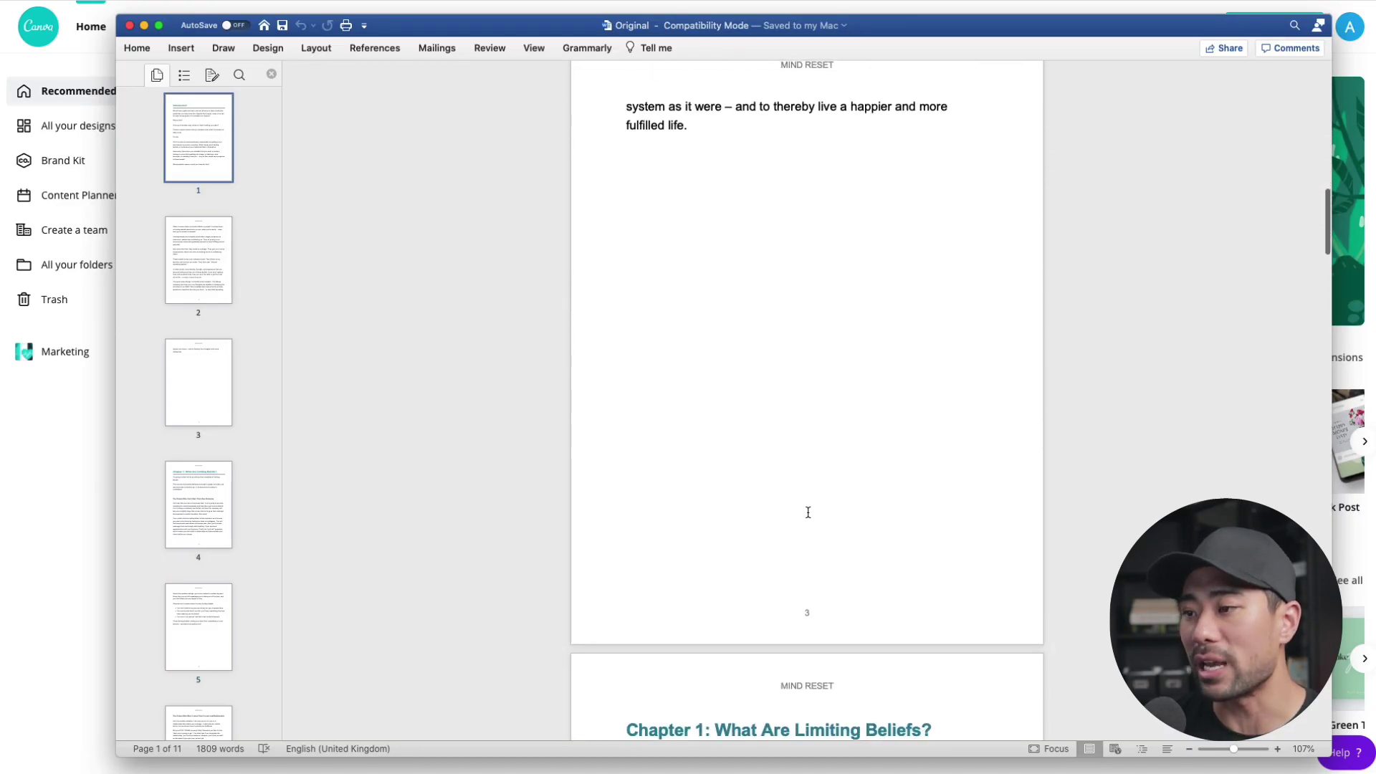
scroll(808, 513, "down", 8)
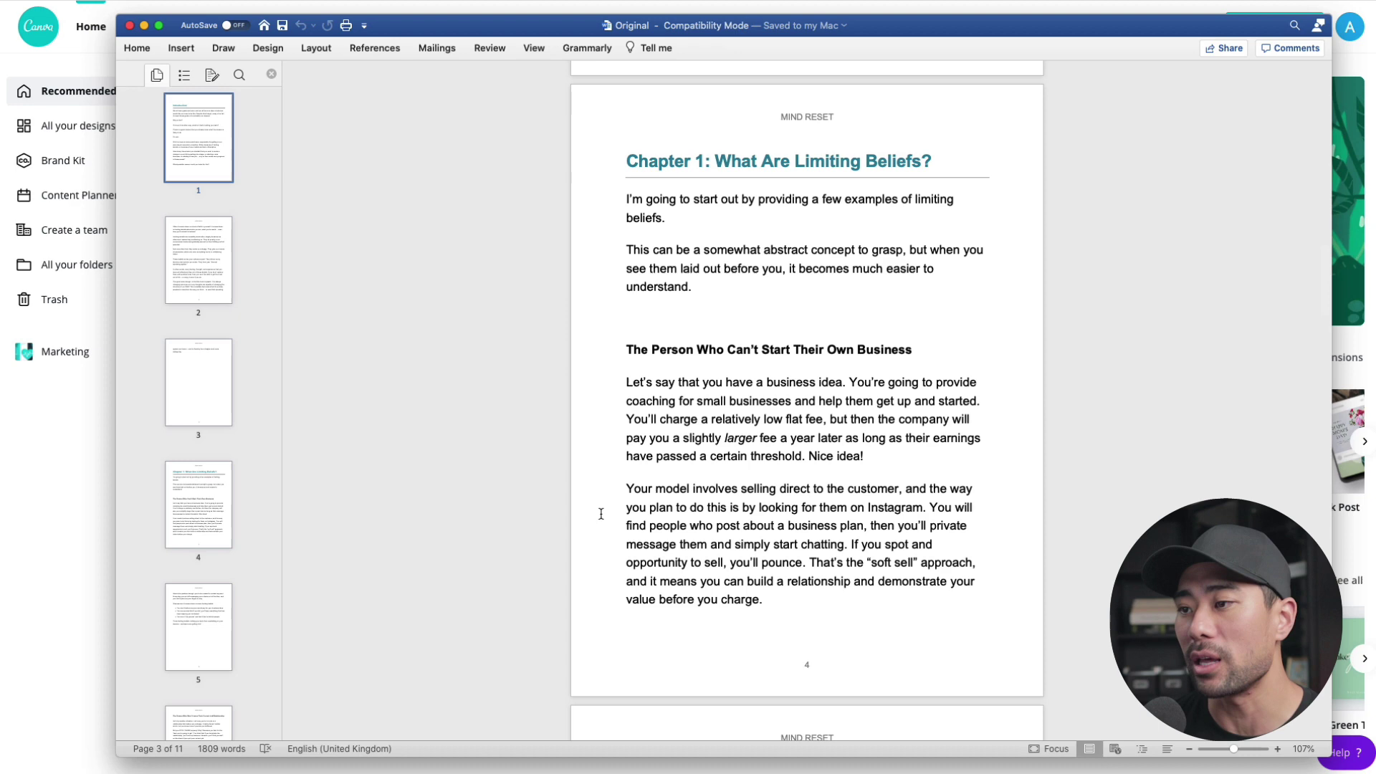
Switch back to Canva and create a new blank A4 Document design
key("super+Tab")
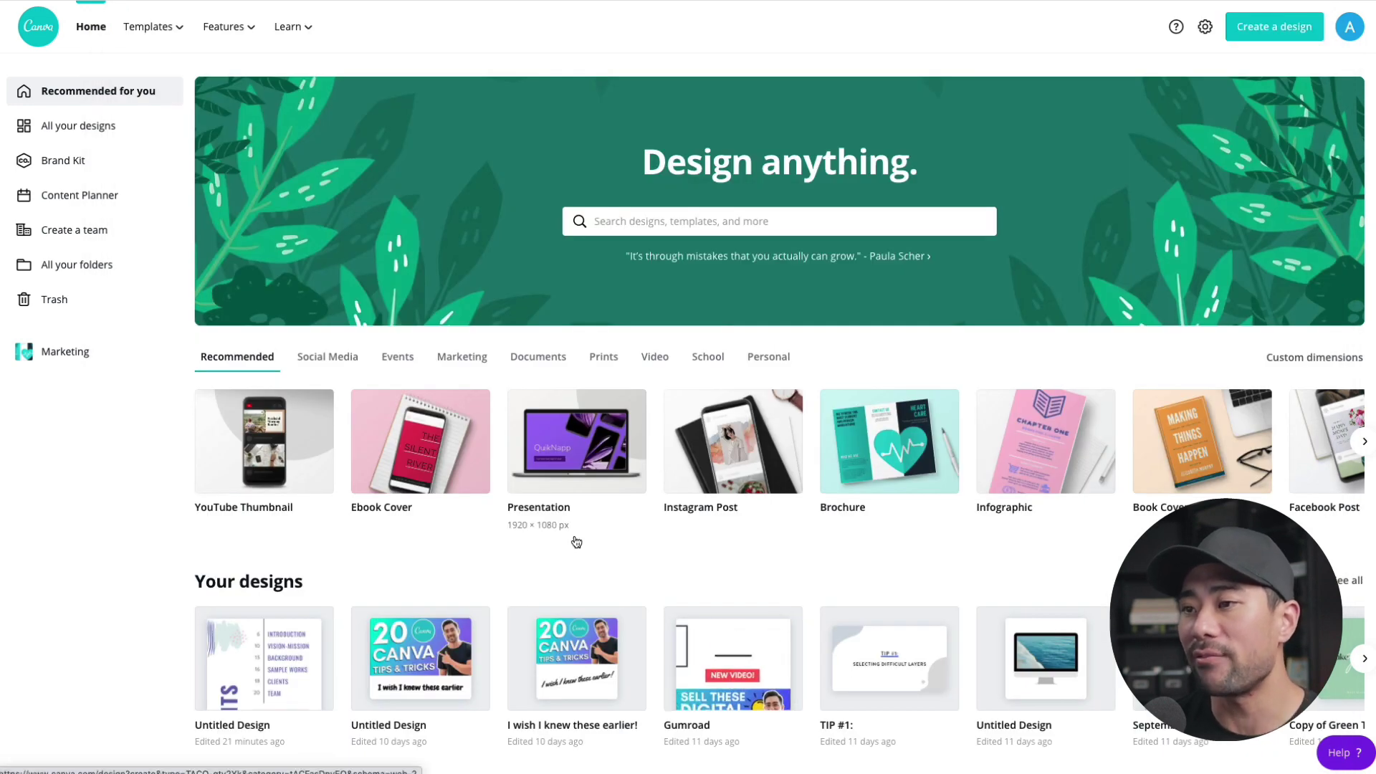
left_click(543, 367)
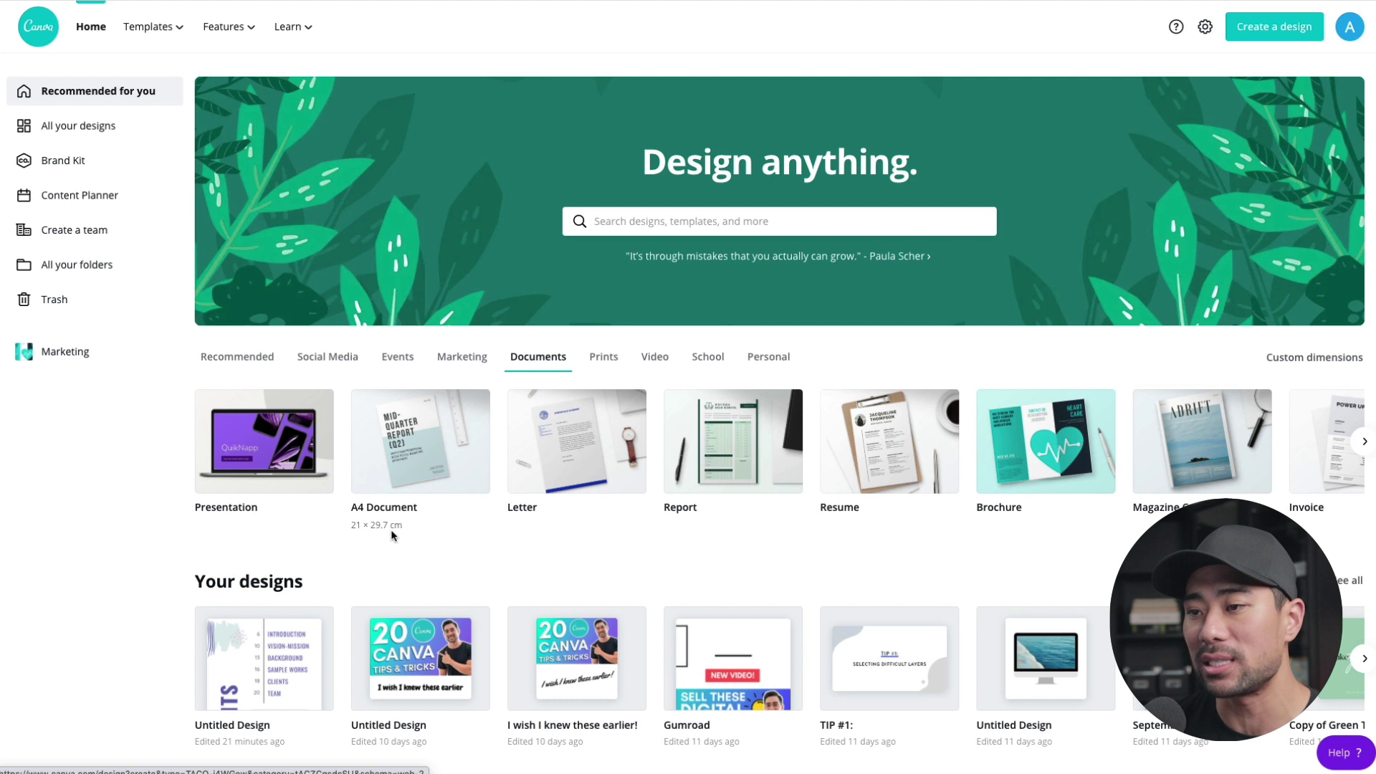
left_click(424, 468)
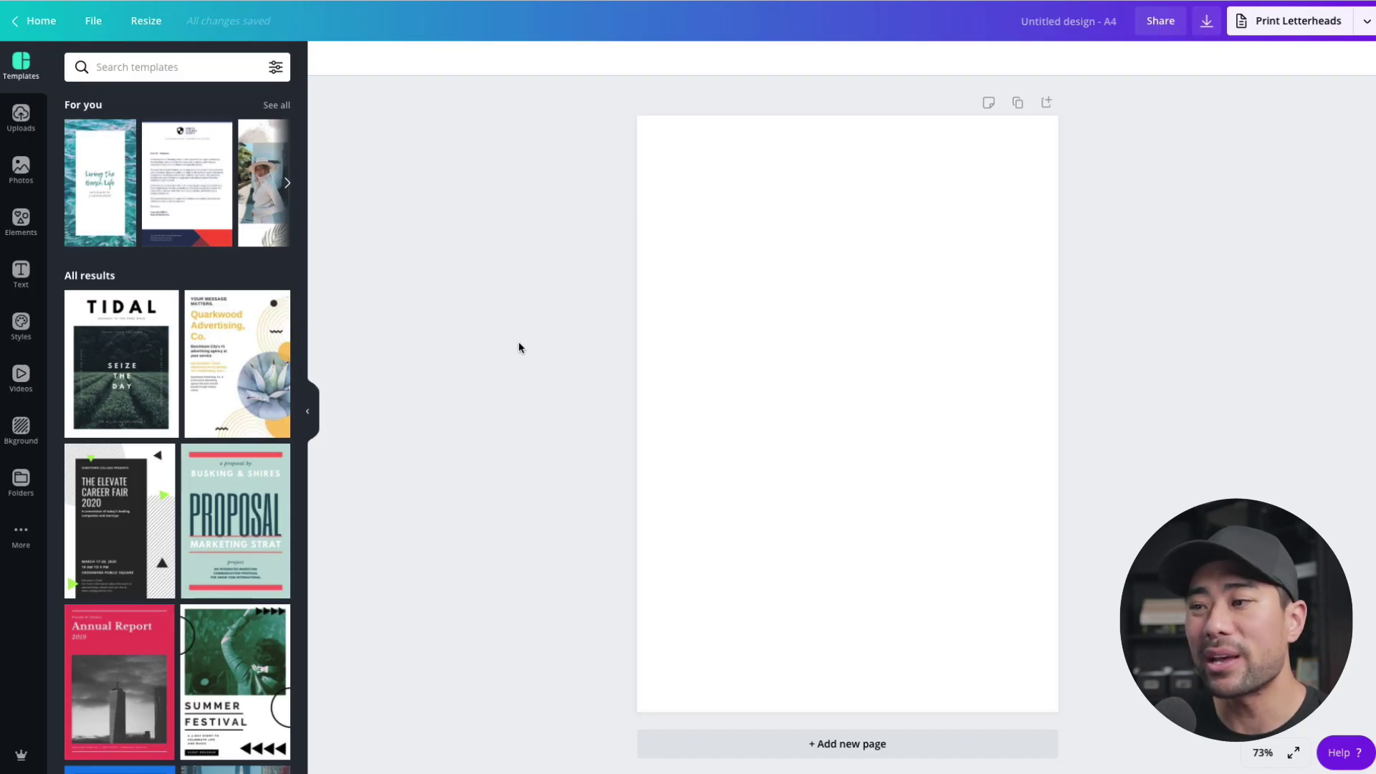
Filter Canva's Photos library by Availability so only Free photos are shown
left_click(18, 179)
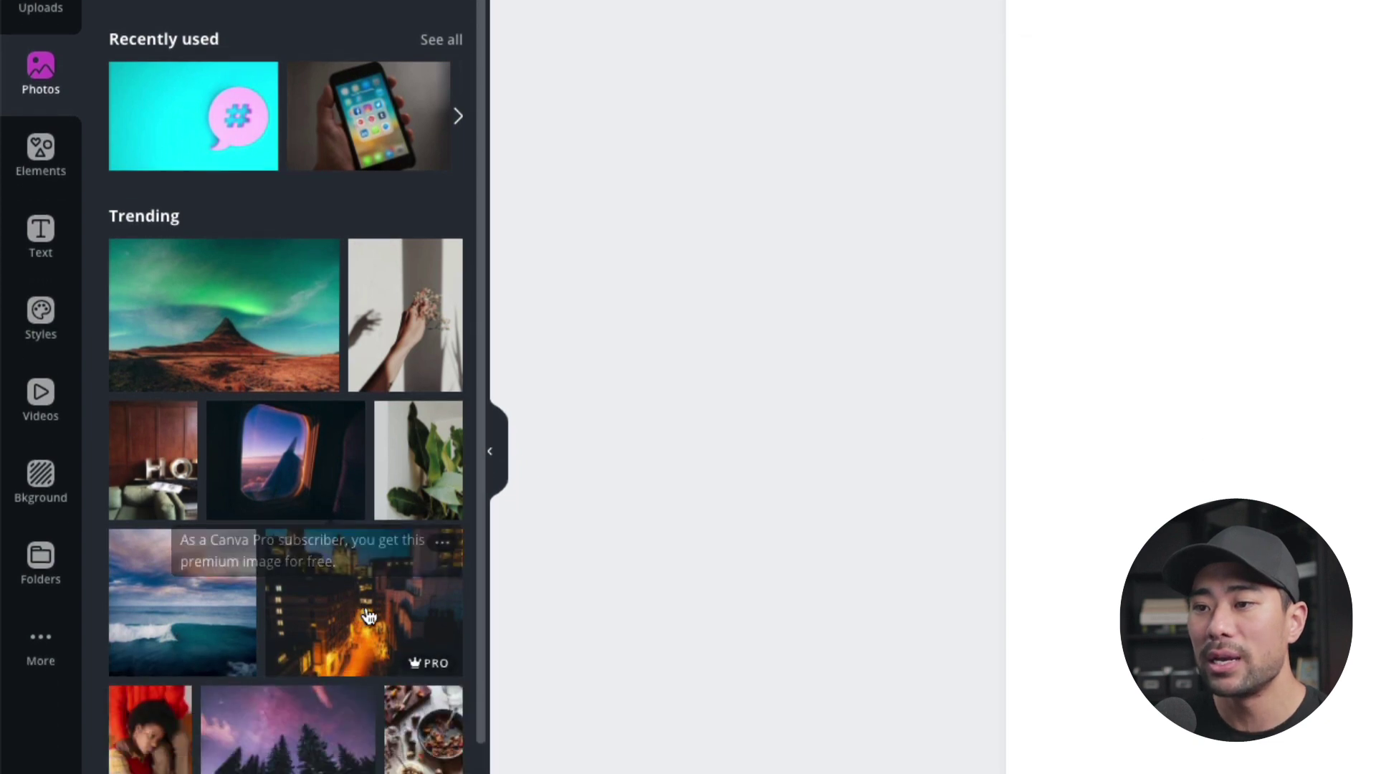
scroll(307, 491, "down", 5)
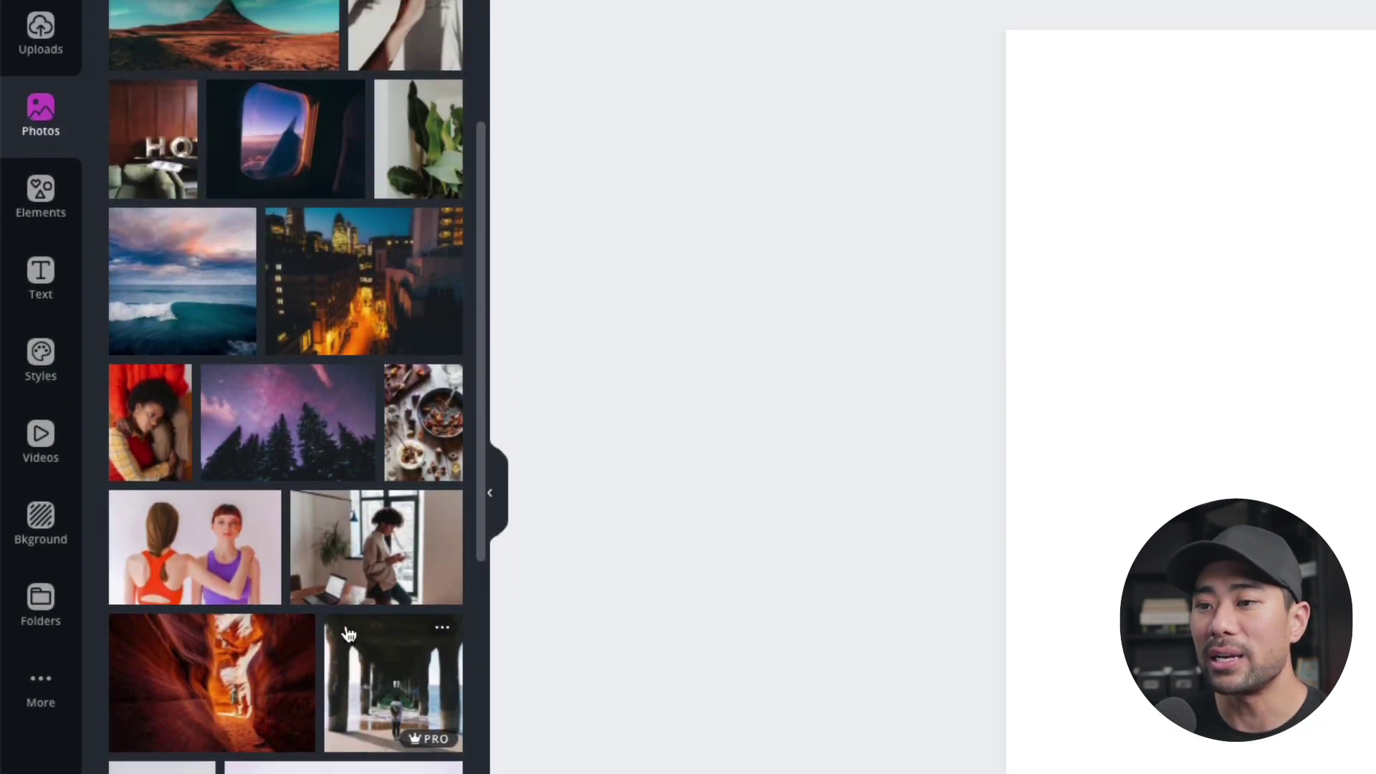
scroll(309, 215, "up", 5)
left_click(440, 38)
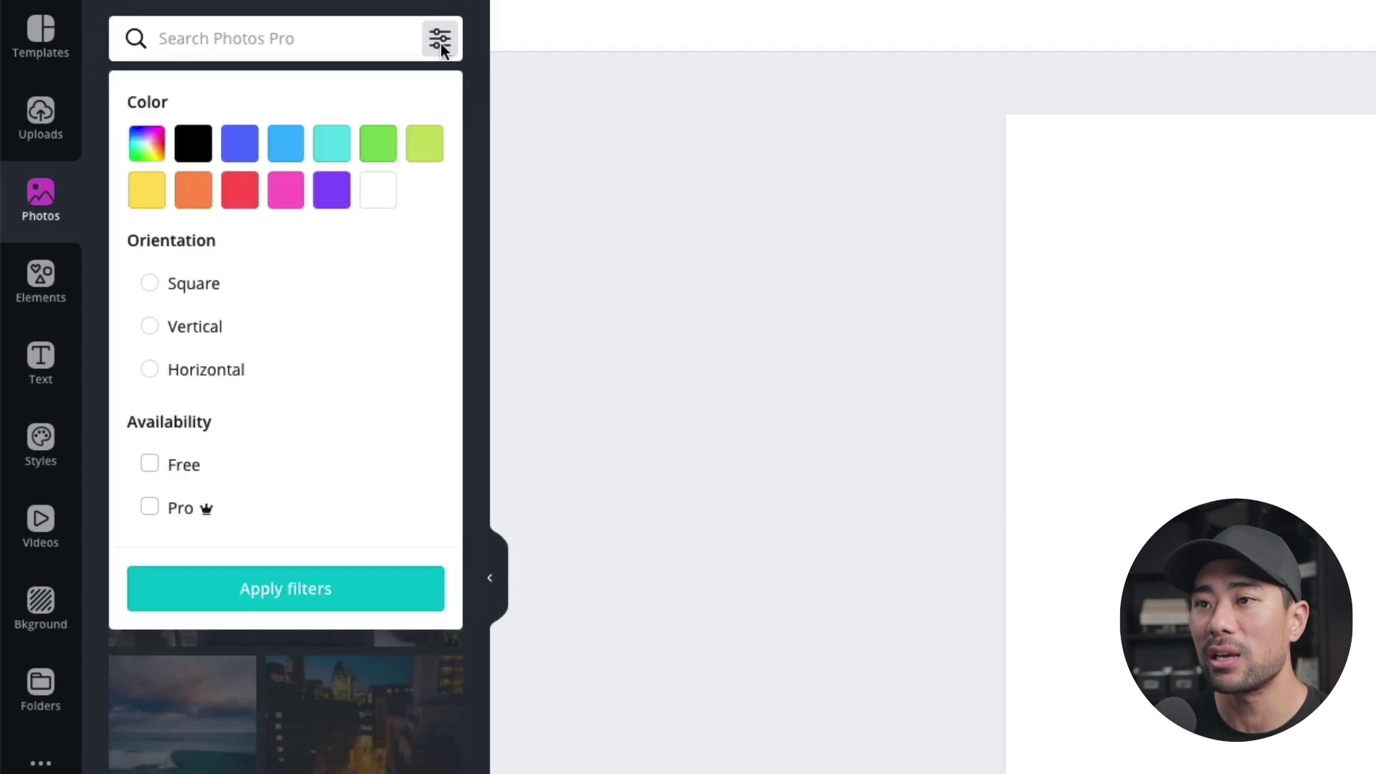
left_click(152, 467)
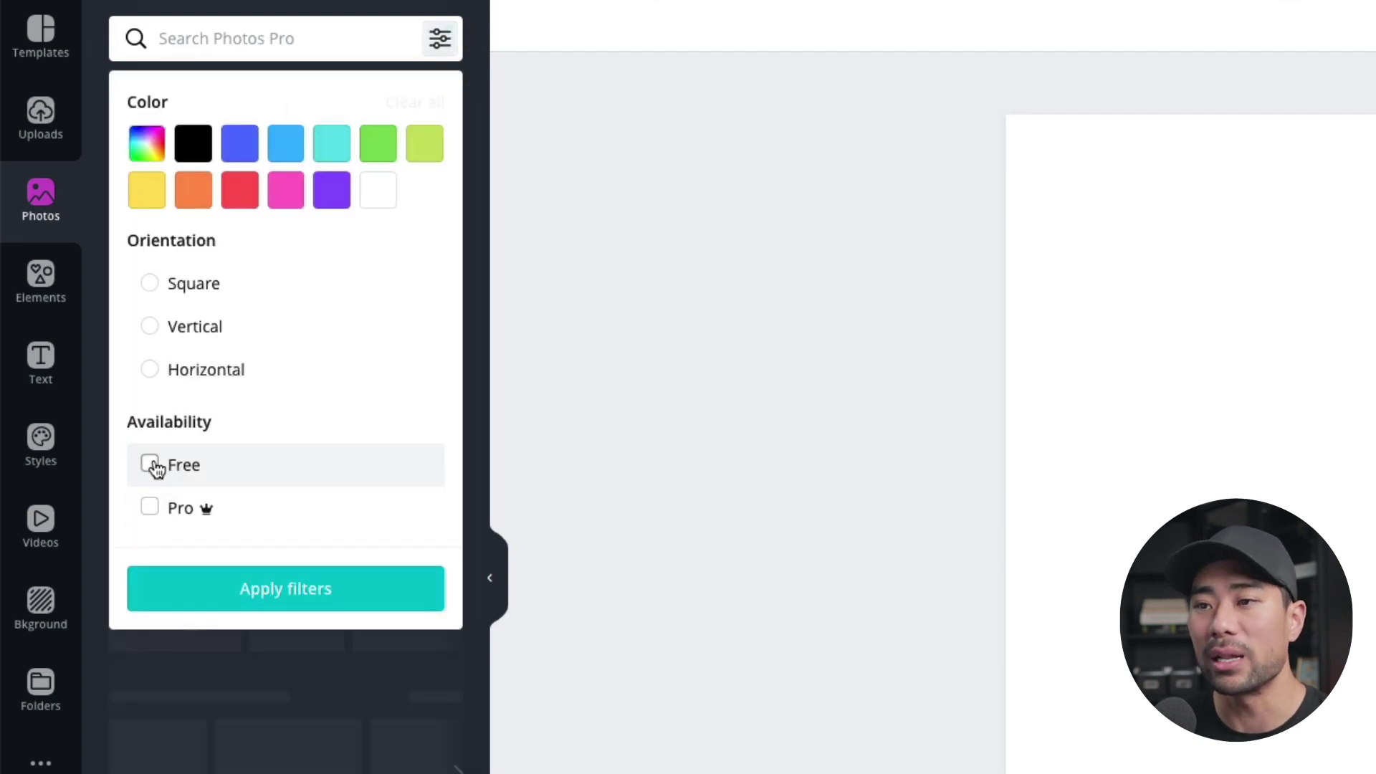
left_click(222, 589)
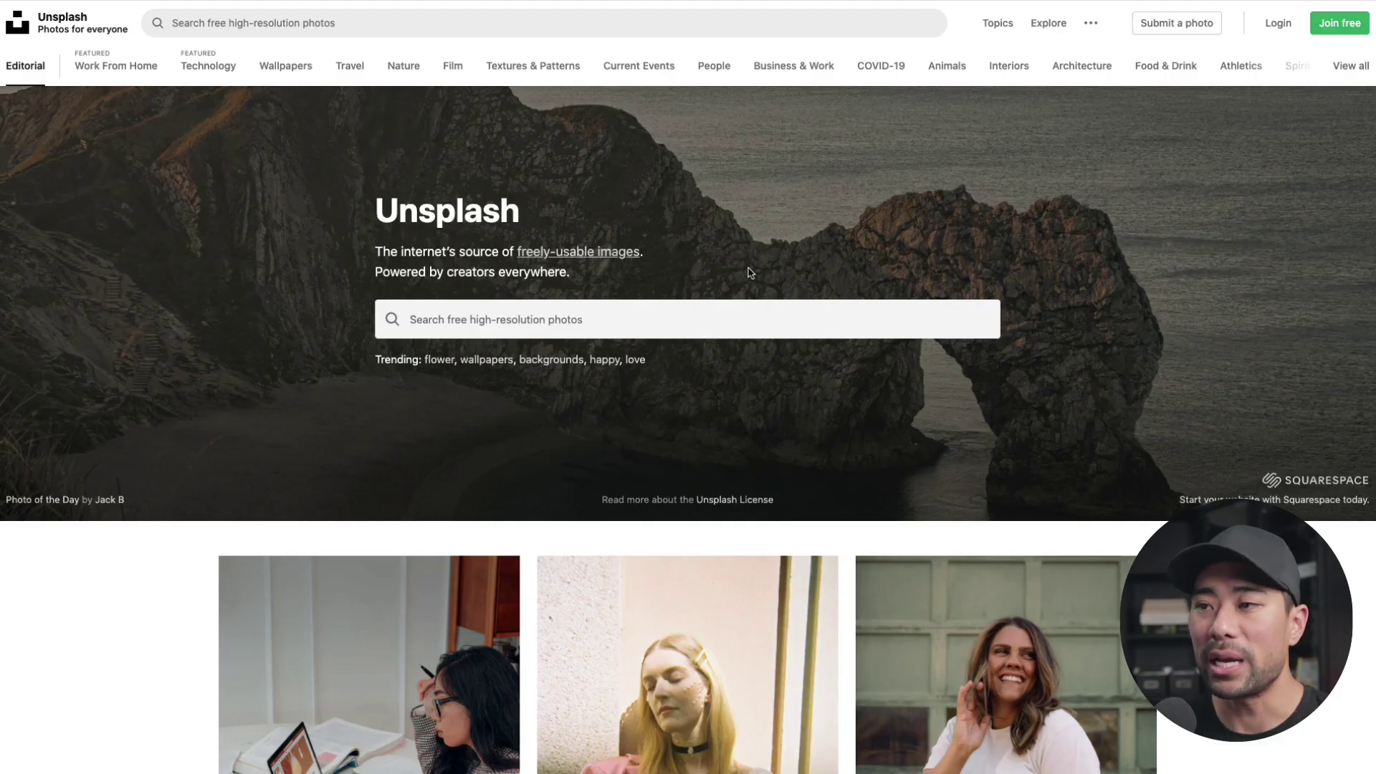
Open Unsplash's License page in a new tab and highlight its commercial-use and no-permission terms
right_click(605, 262)
left_click(645, 264)
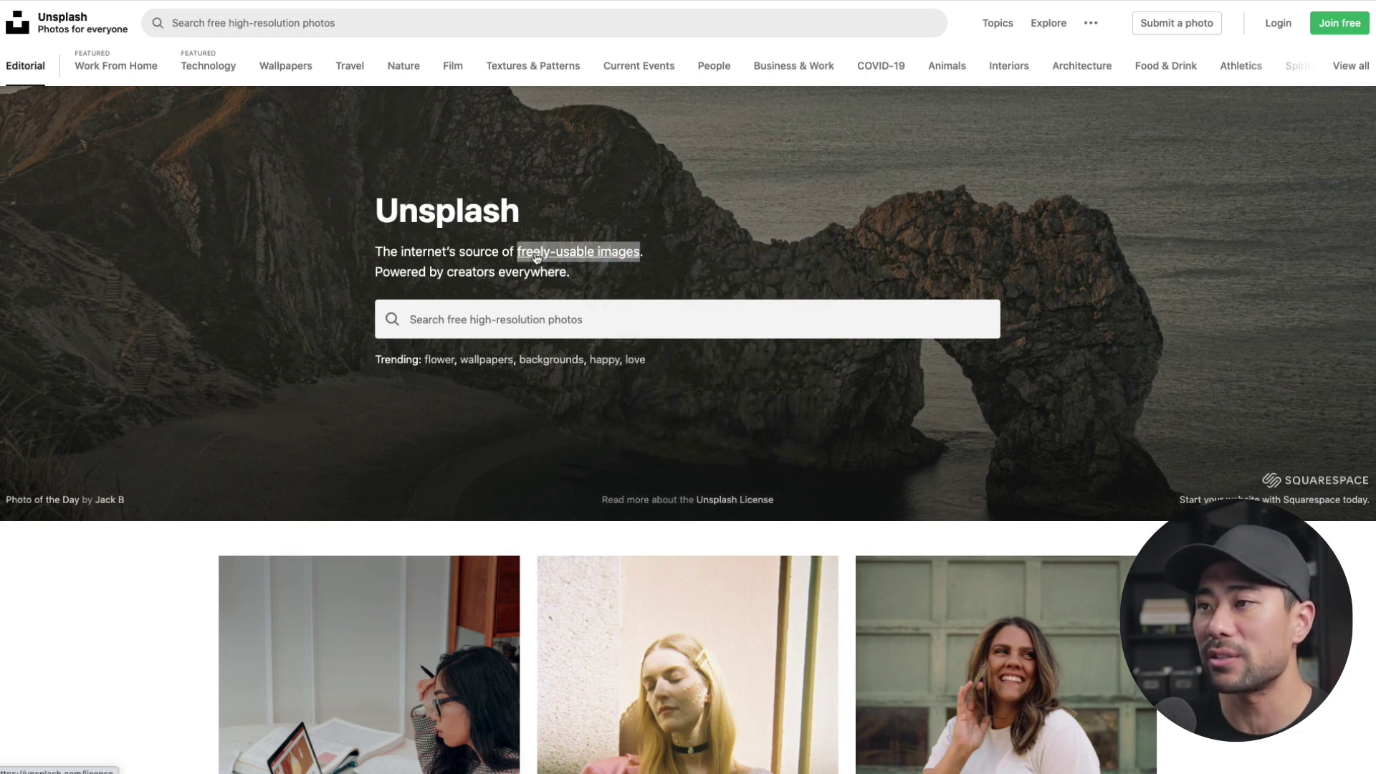
key("ctrl+Tab")
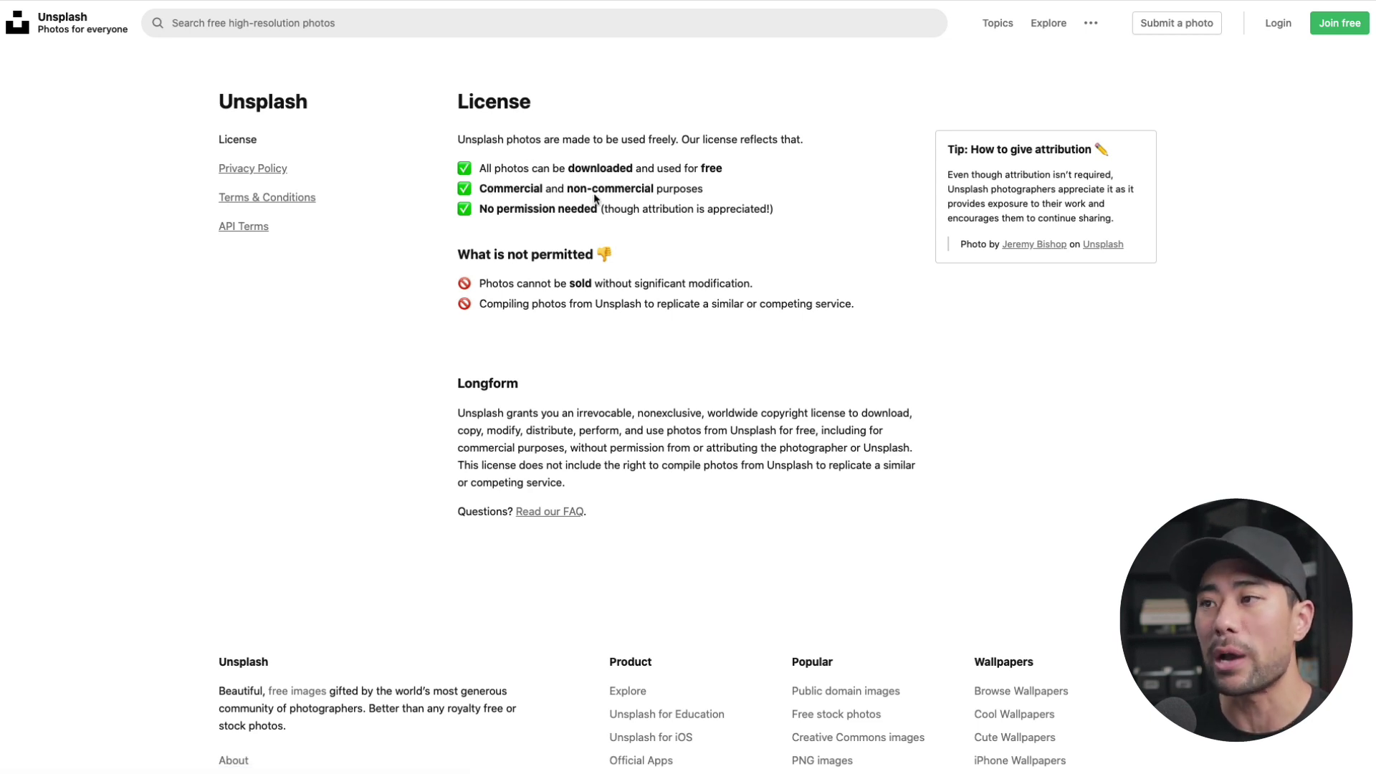
left_click_drag(591, 188, 665, 190)
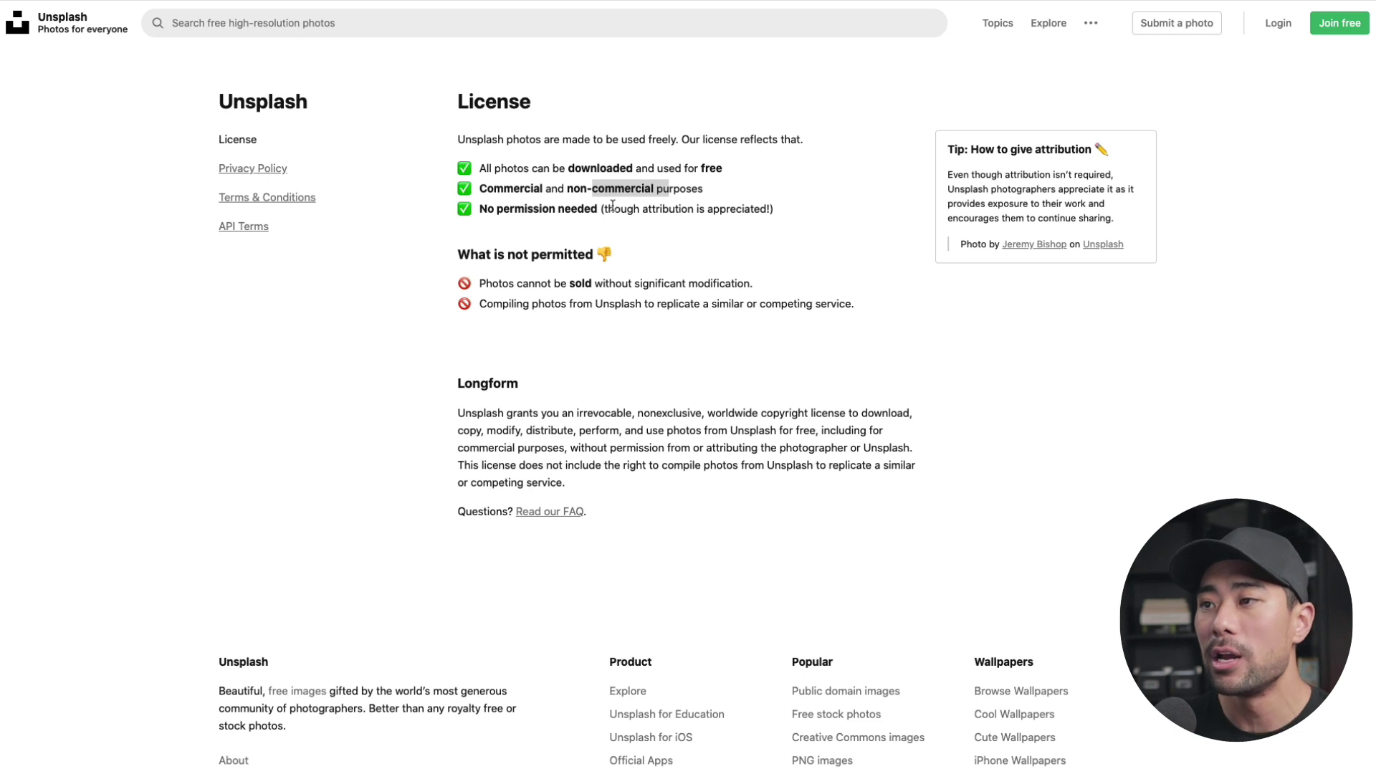
left_click_drag(571, 210, 638, 213)
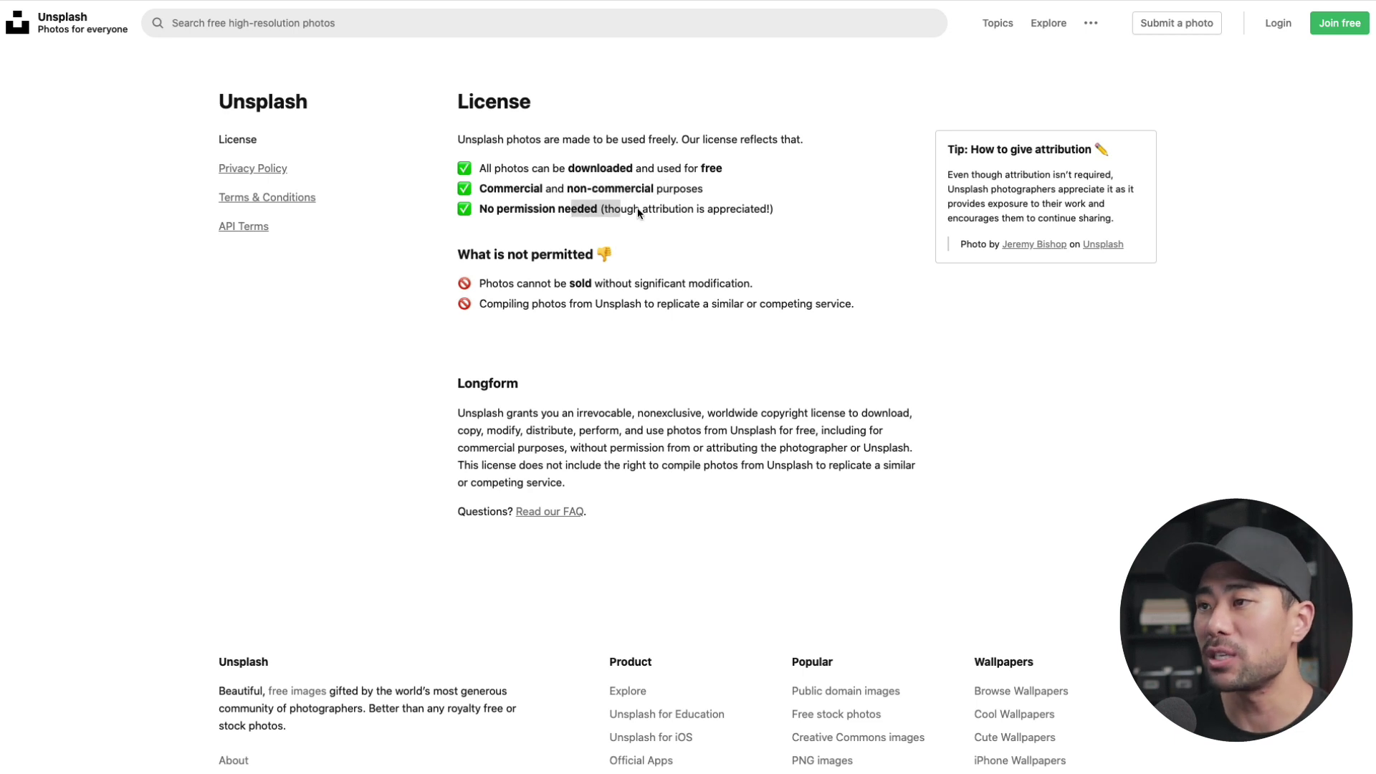
left_click(573, 299)
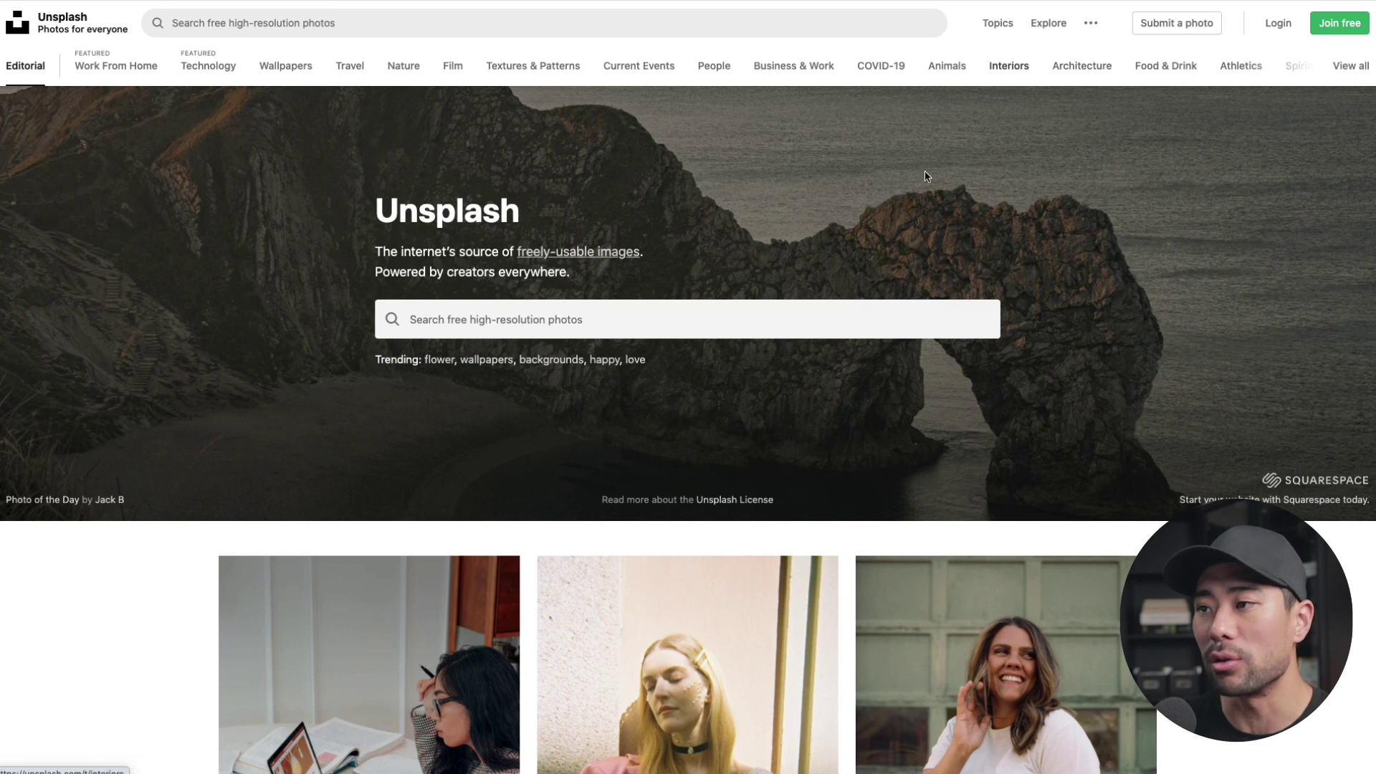
Search Unsplash for 'minimalist' and open the snow-capped mountain photo
left_click(743, 322)
type("minimalist")
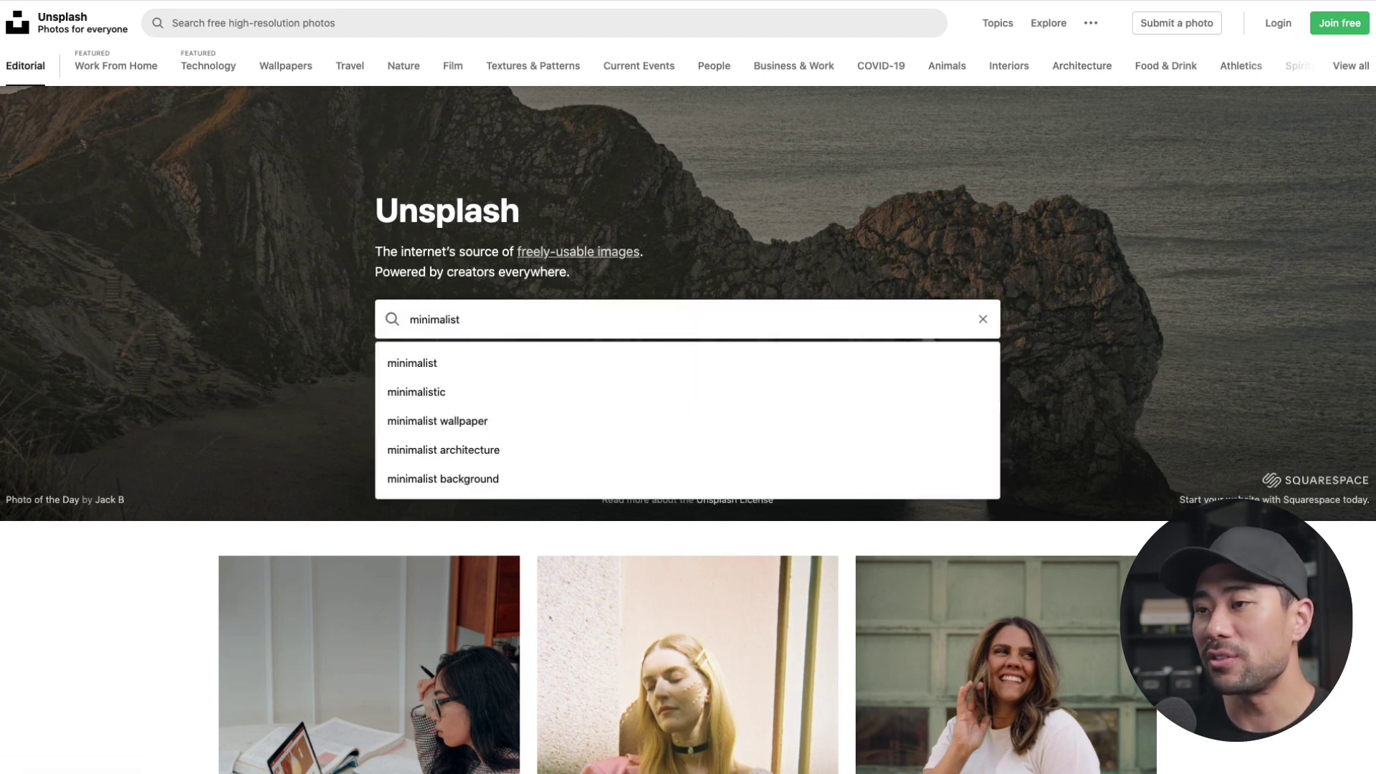
left_click(635, 368)
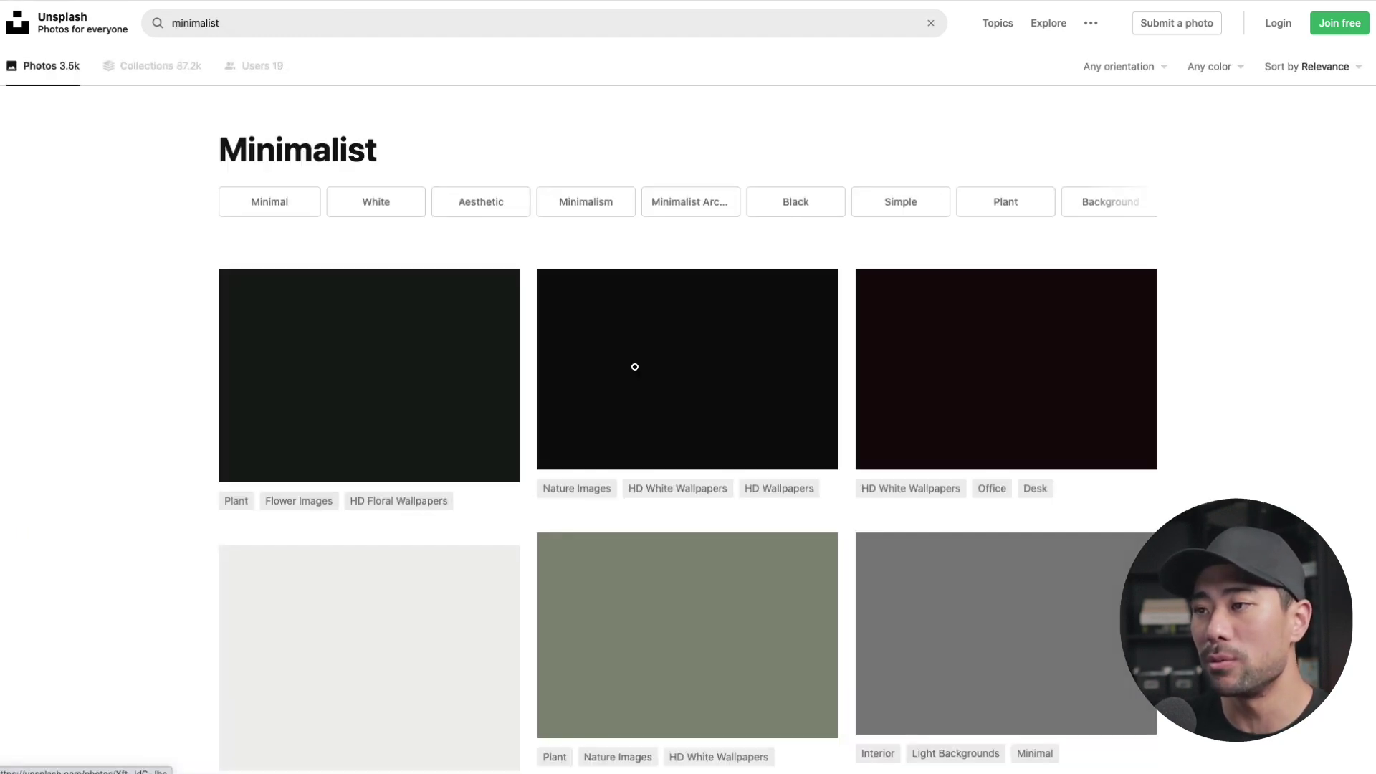
scroll(715, 534, "down", 1)
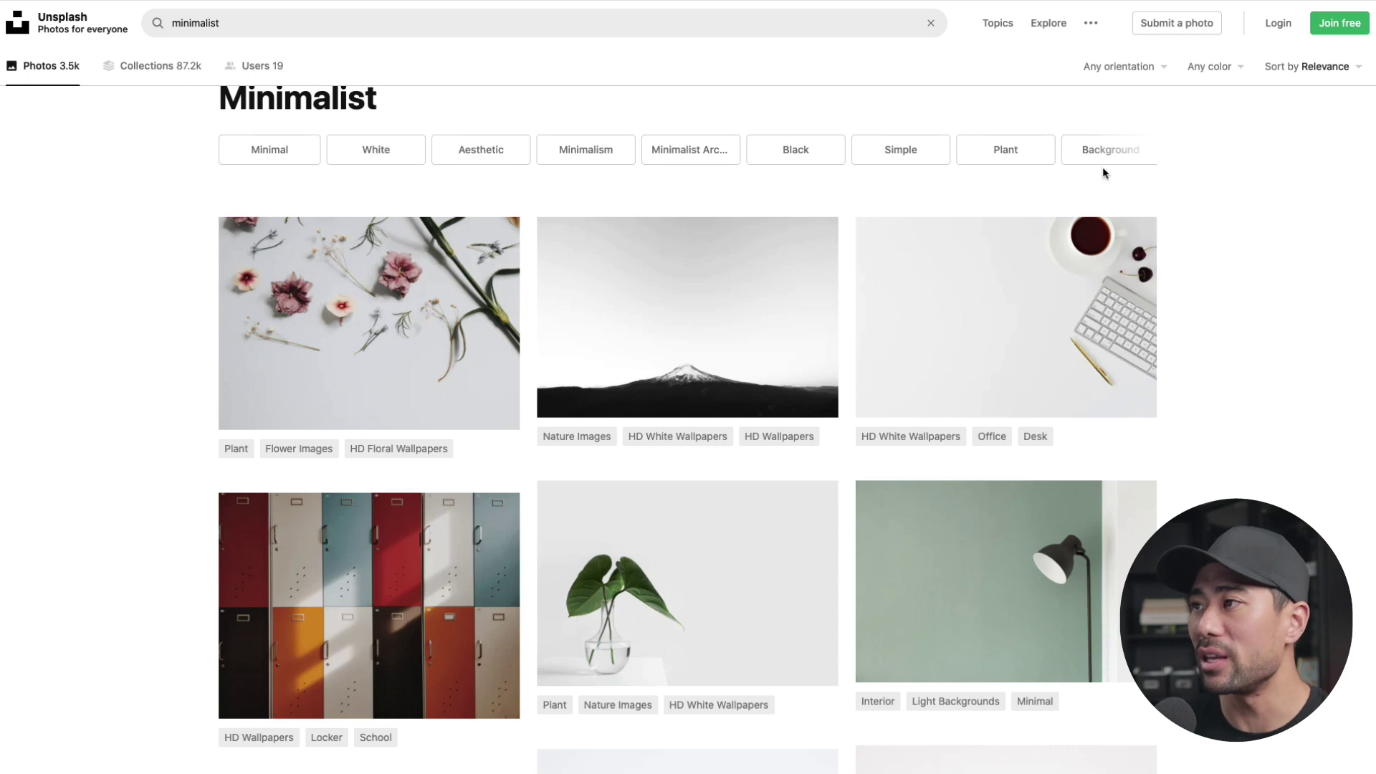
left_click(682, 353)
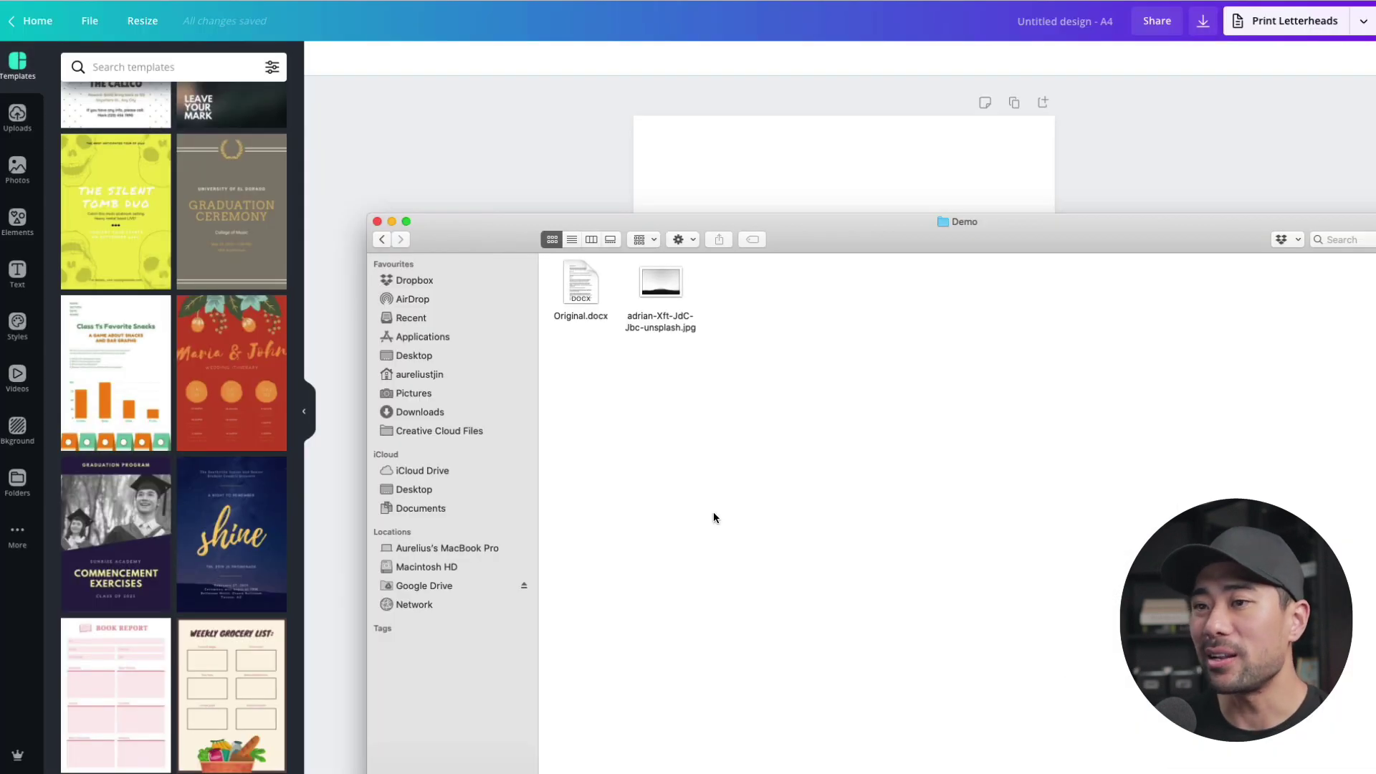
Drag the mountain photo onto the A4 page, then enlarge and reframe it to cover the page
left_click_drag(666, 296, 865, 359)
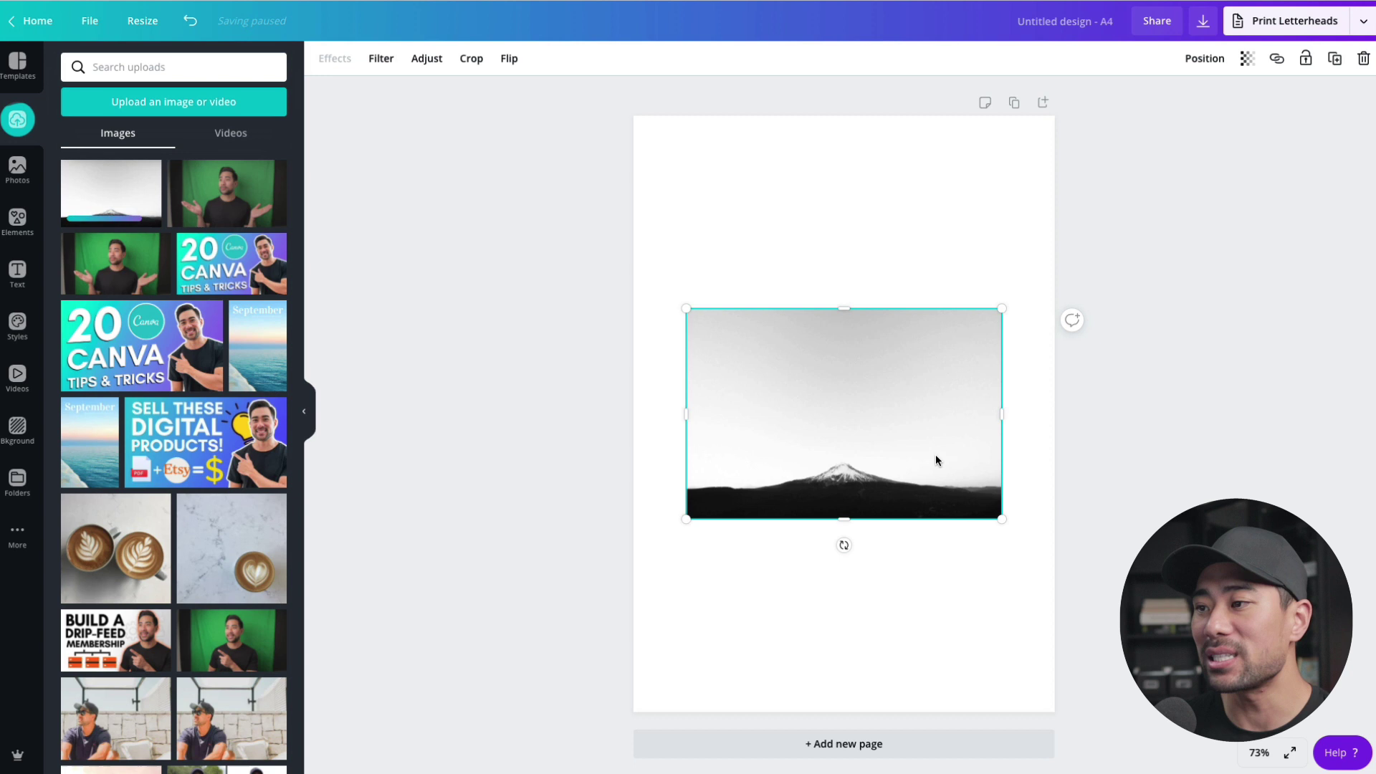
left_click_drag(935, 458, 882, 265)
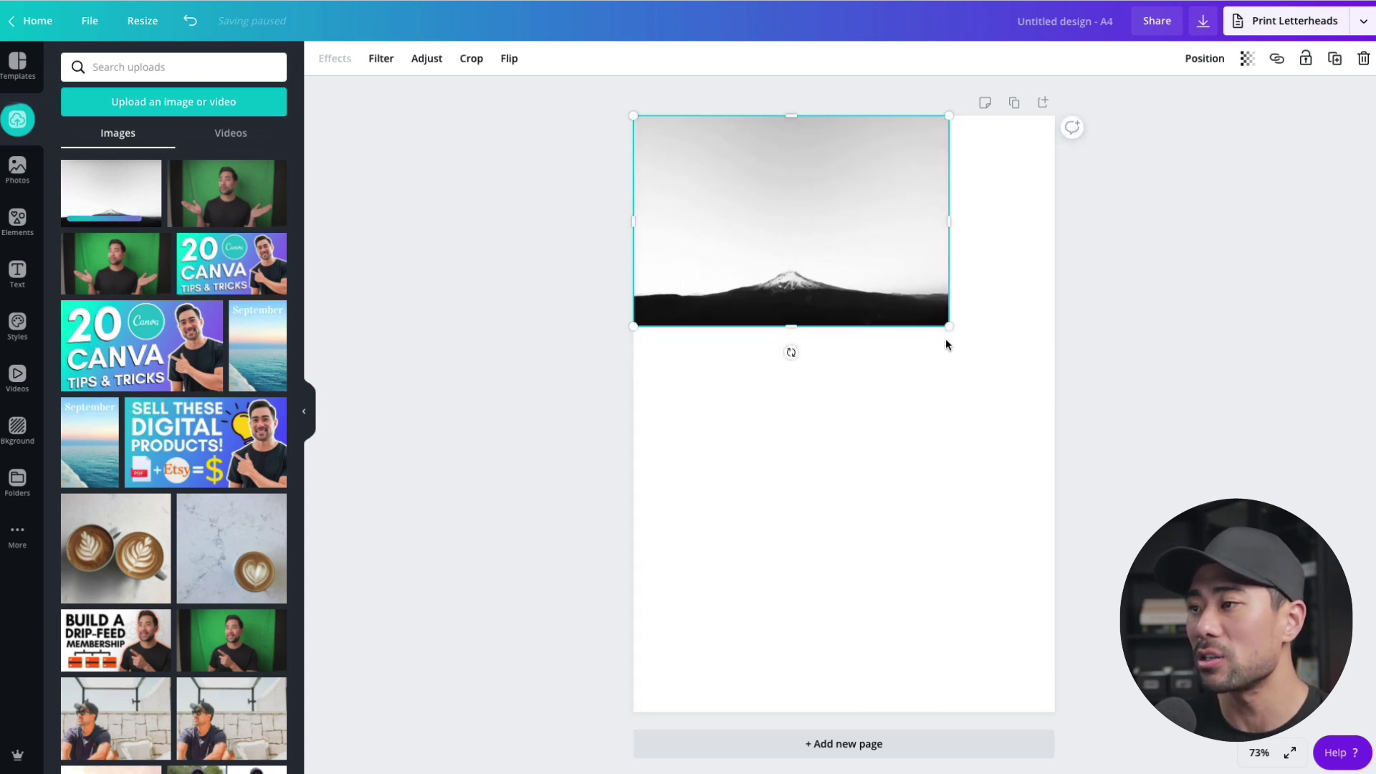
left_click_drag(951, 329, 1370, 660)
left_click_drag(633, 660, 405, 738)
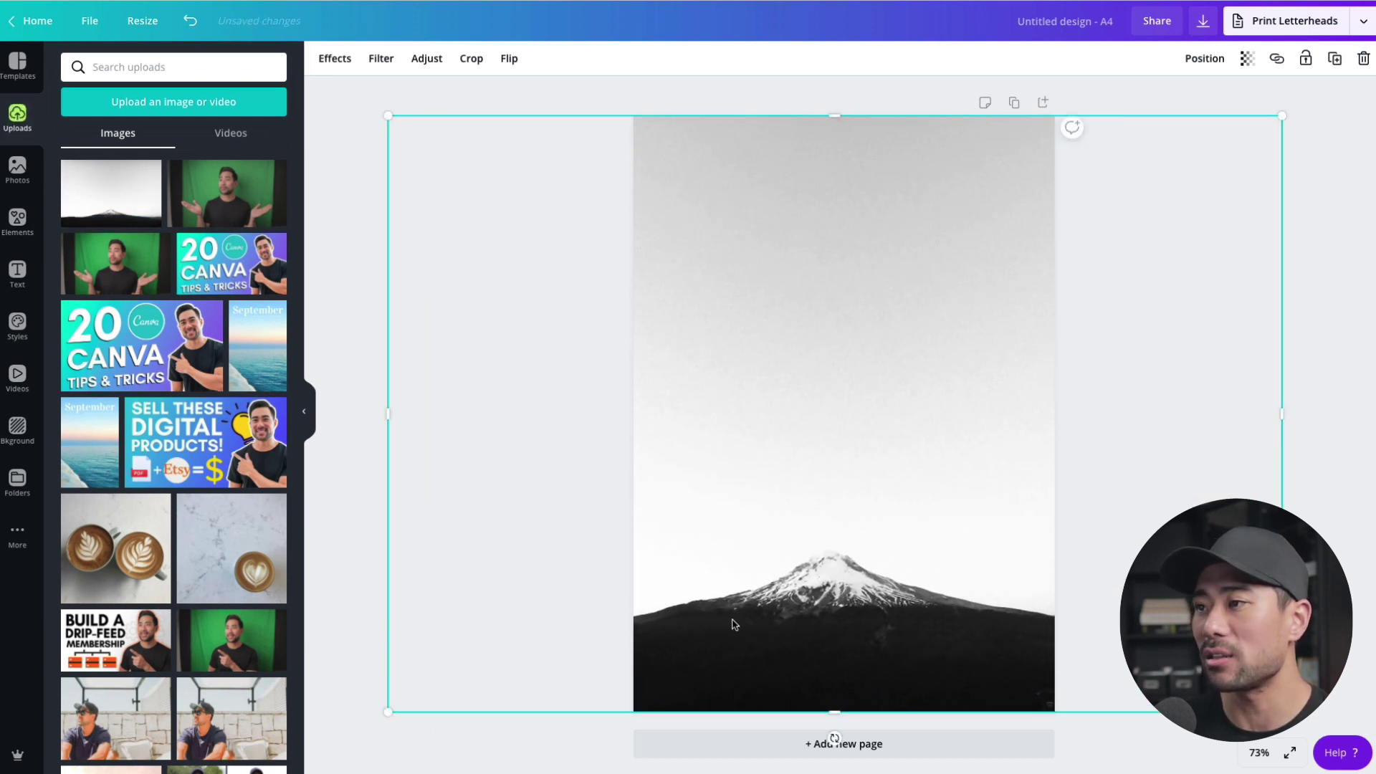
left_click_drag(933, 568, 980, 571)
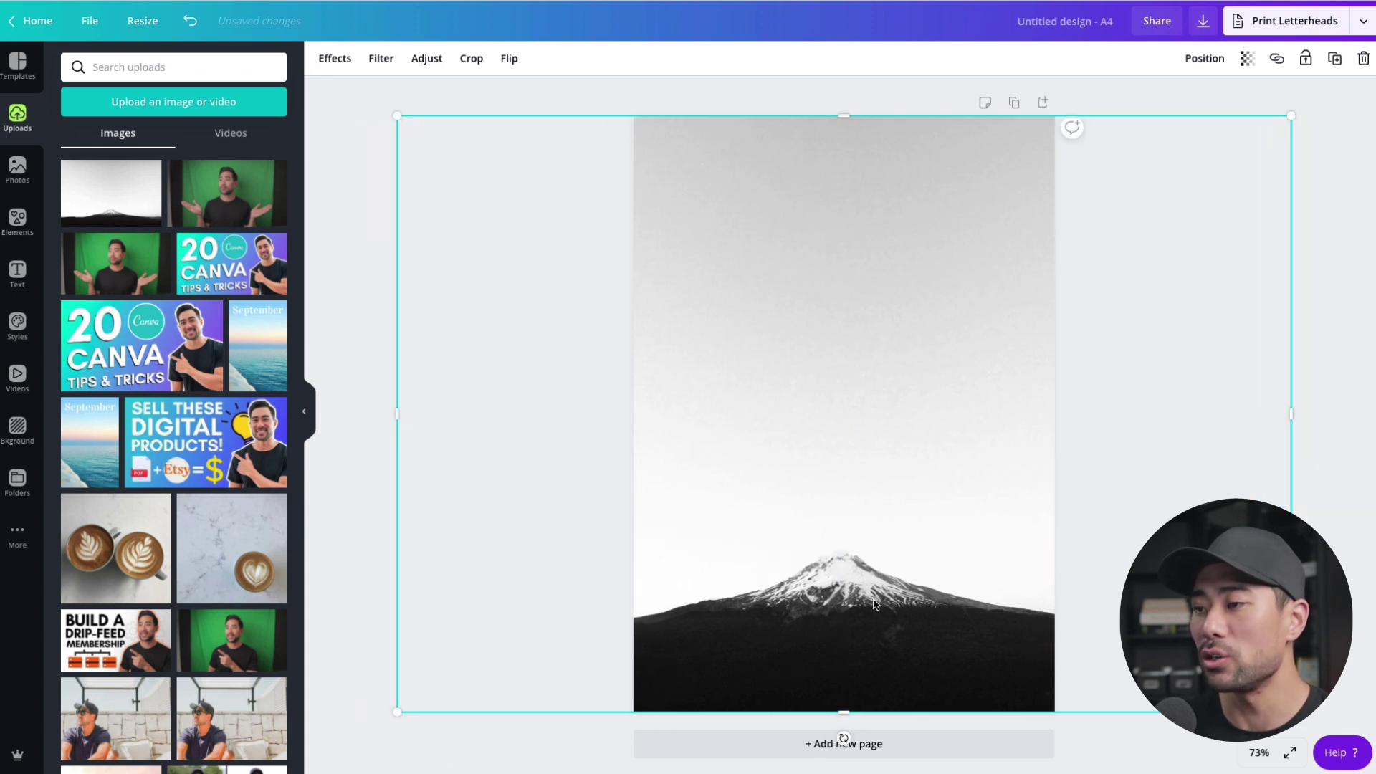
mouse_move(876, 604)
left_mouse_down()
mouse_move(1003, 602)
mouse_move(871, 600)
left_mouse_up()
mouse_move(879, 552)
left_mouse_down()
mouse_move(928, 552)
mouse_move(877, 549)
left_mouse_up()
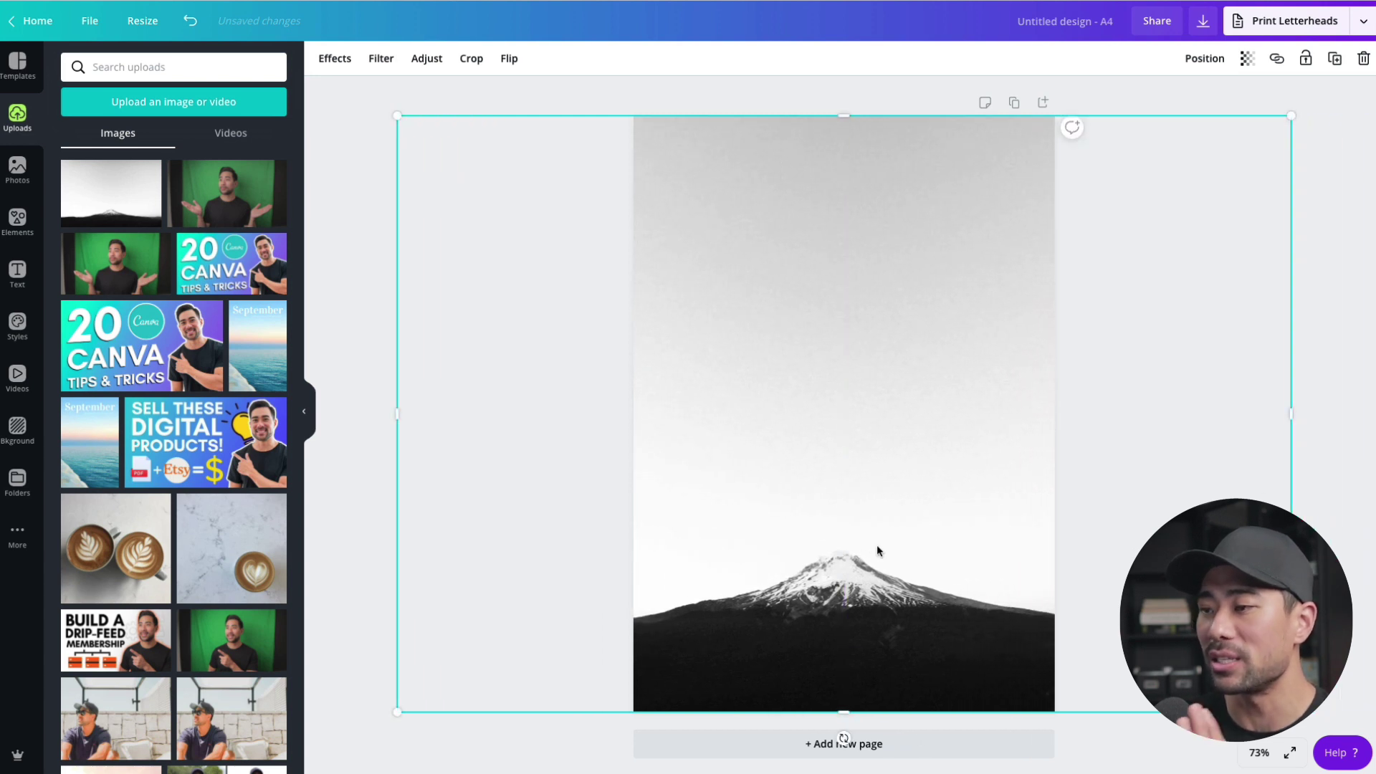
key("Escape")
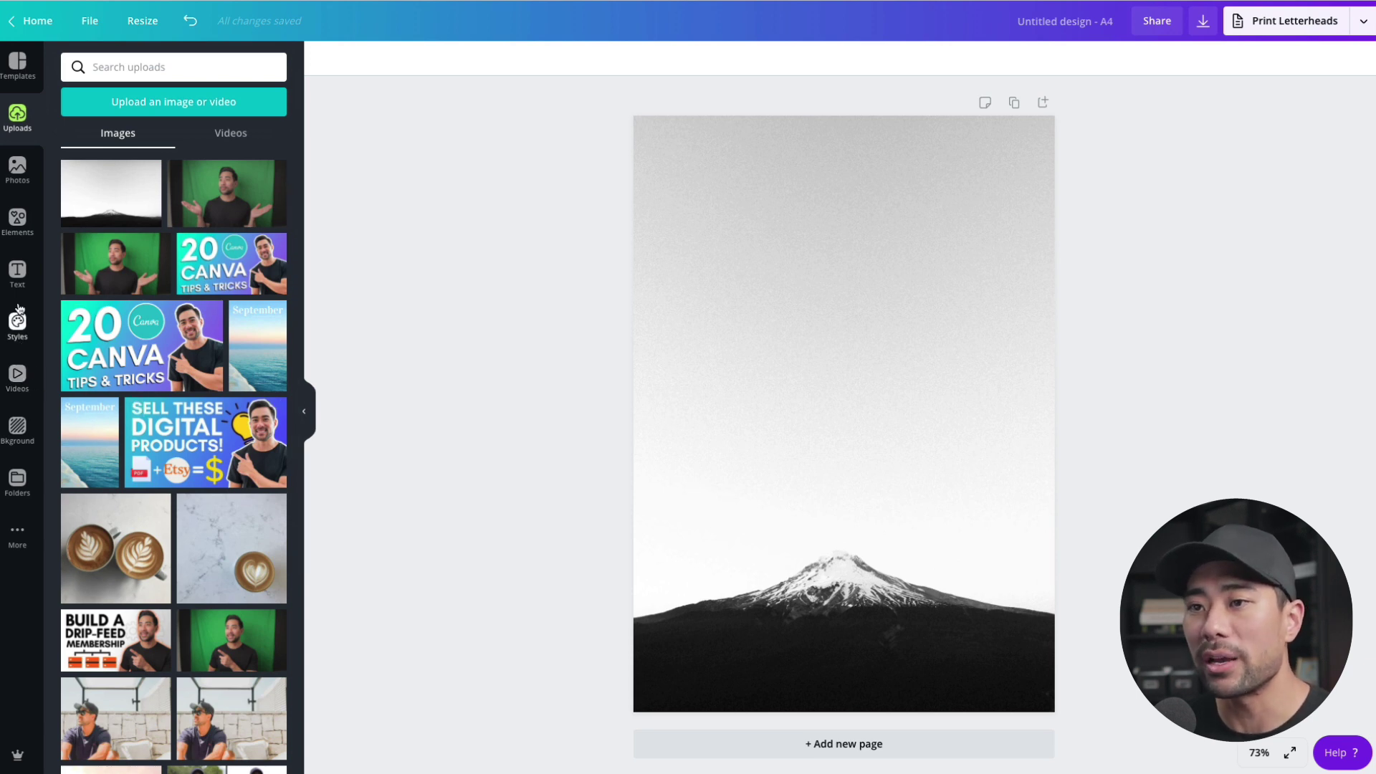
Add a heading to the cover and set its font to Open Sans
left_click(16, 273)
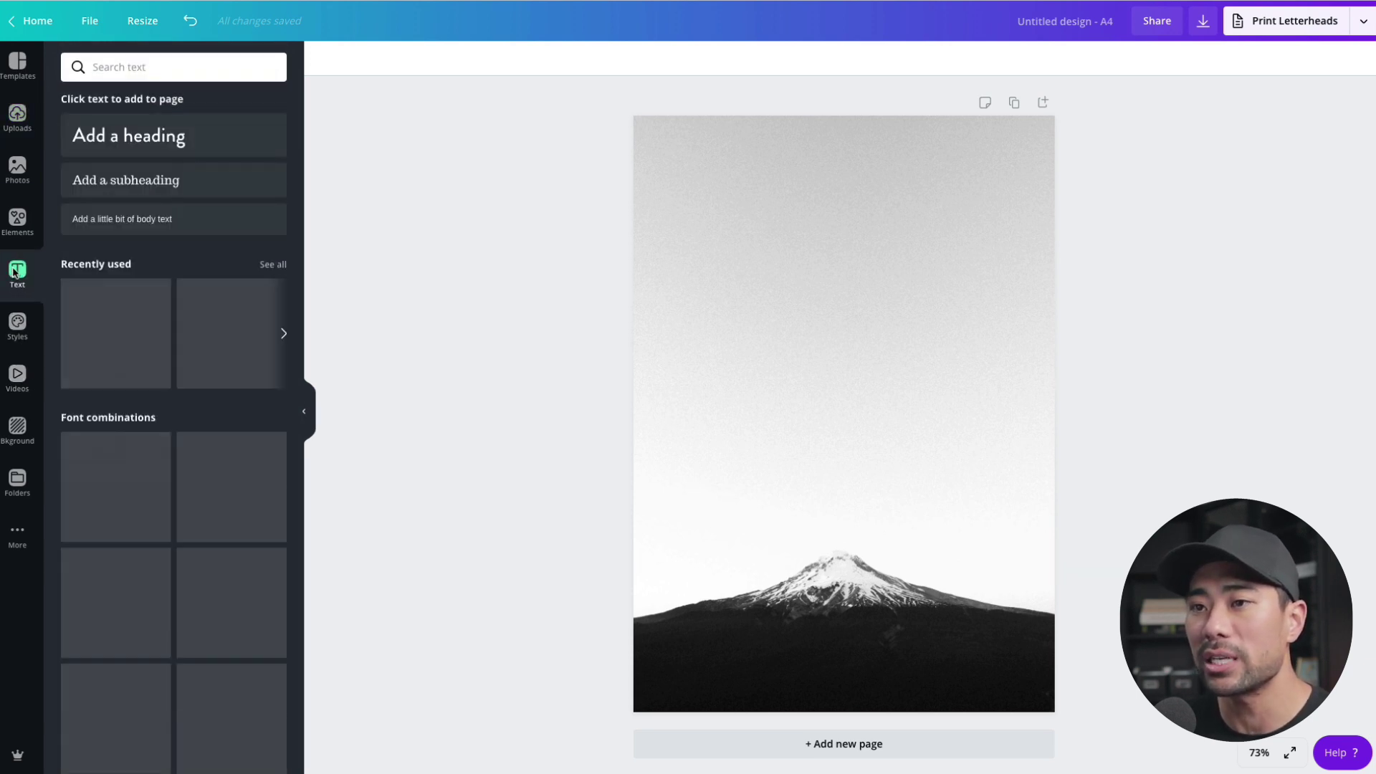
left_click(159, 140)
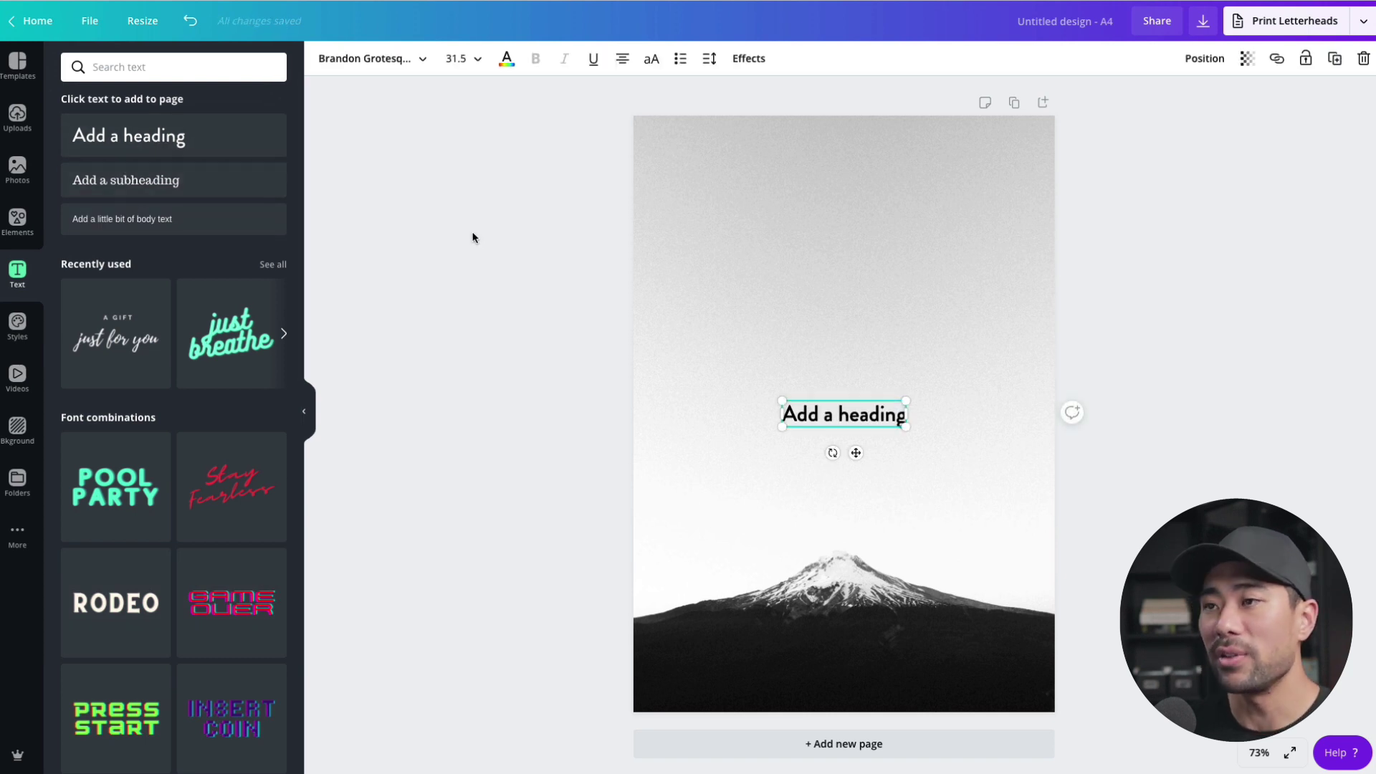
left_click(367, 58)
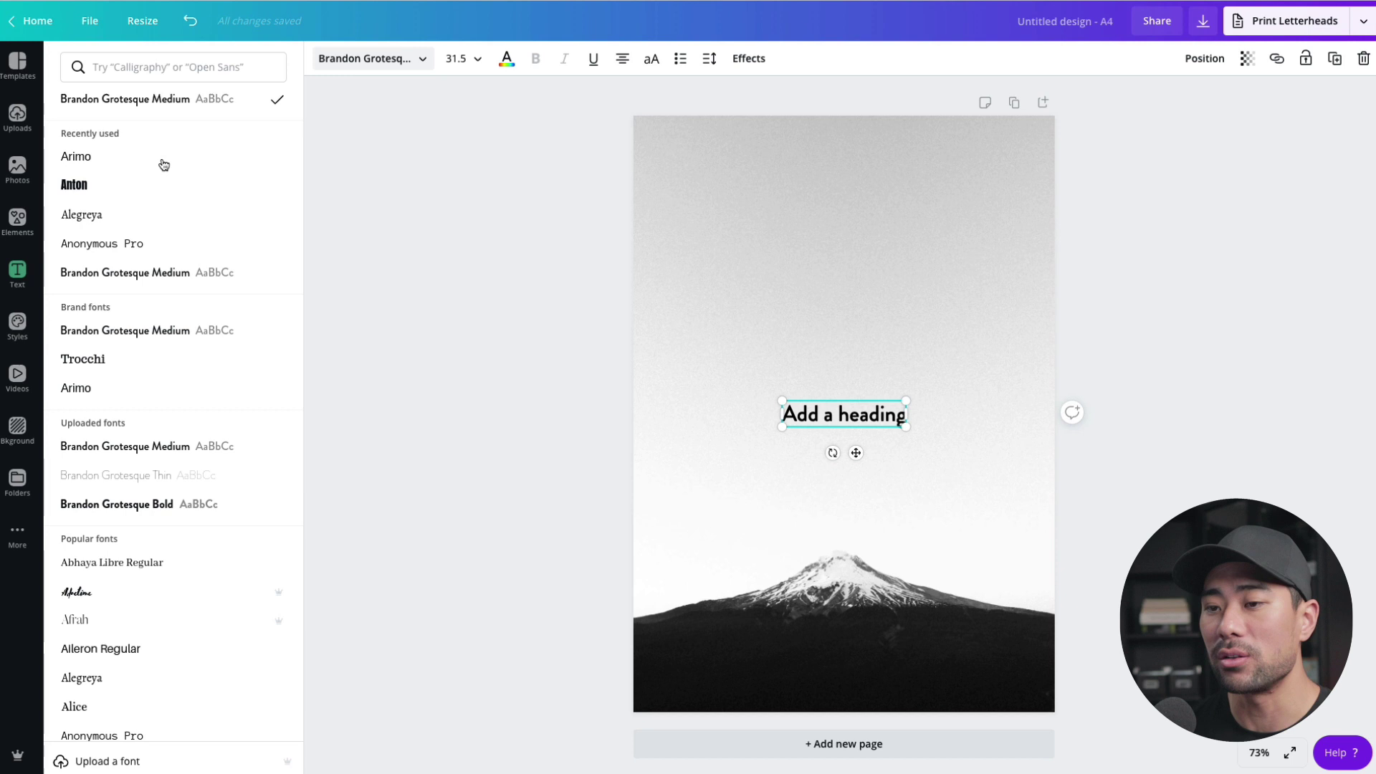
scroll(158, 286, "down", 7)
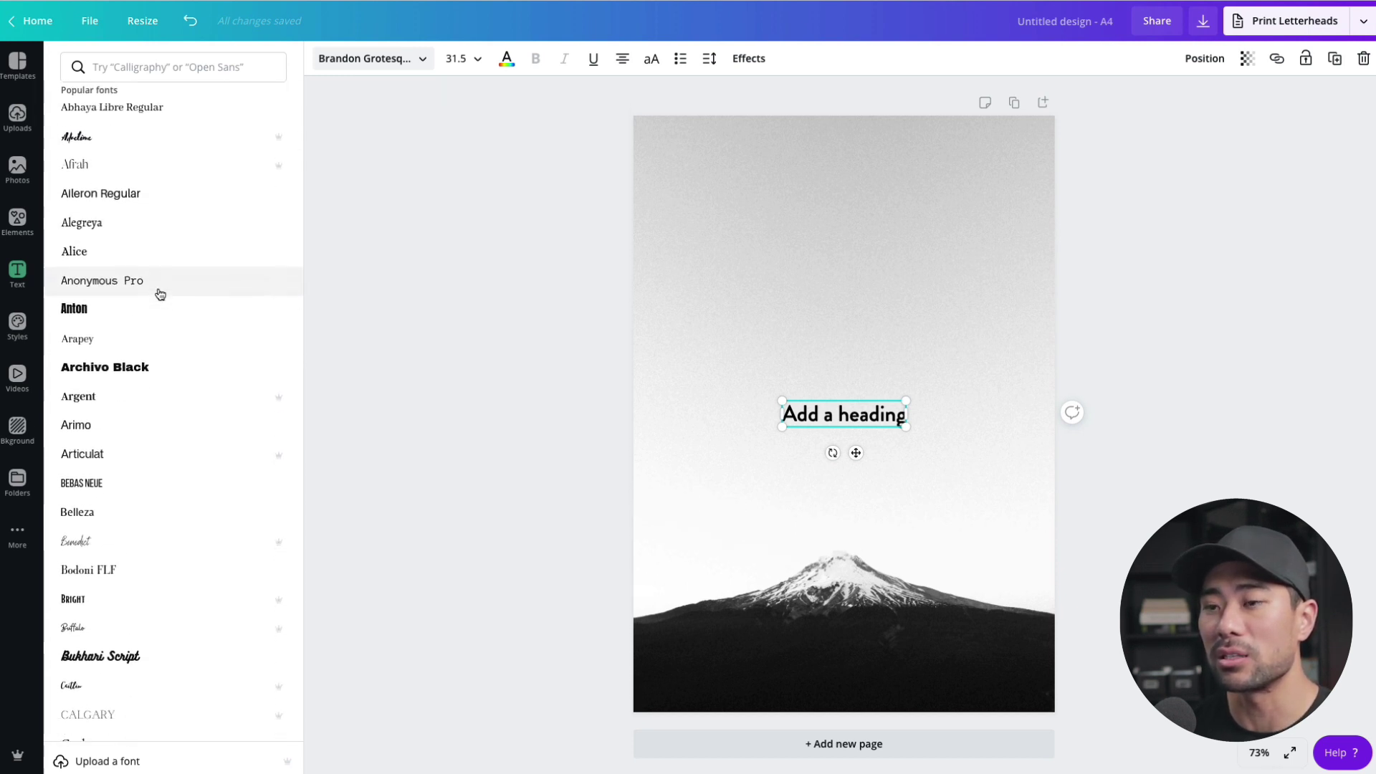
left_click(158, 66)
type("Open San")
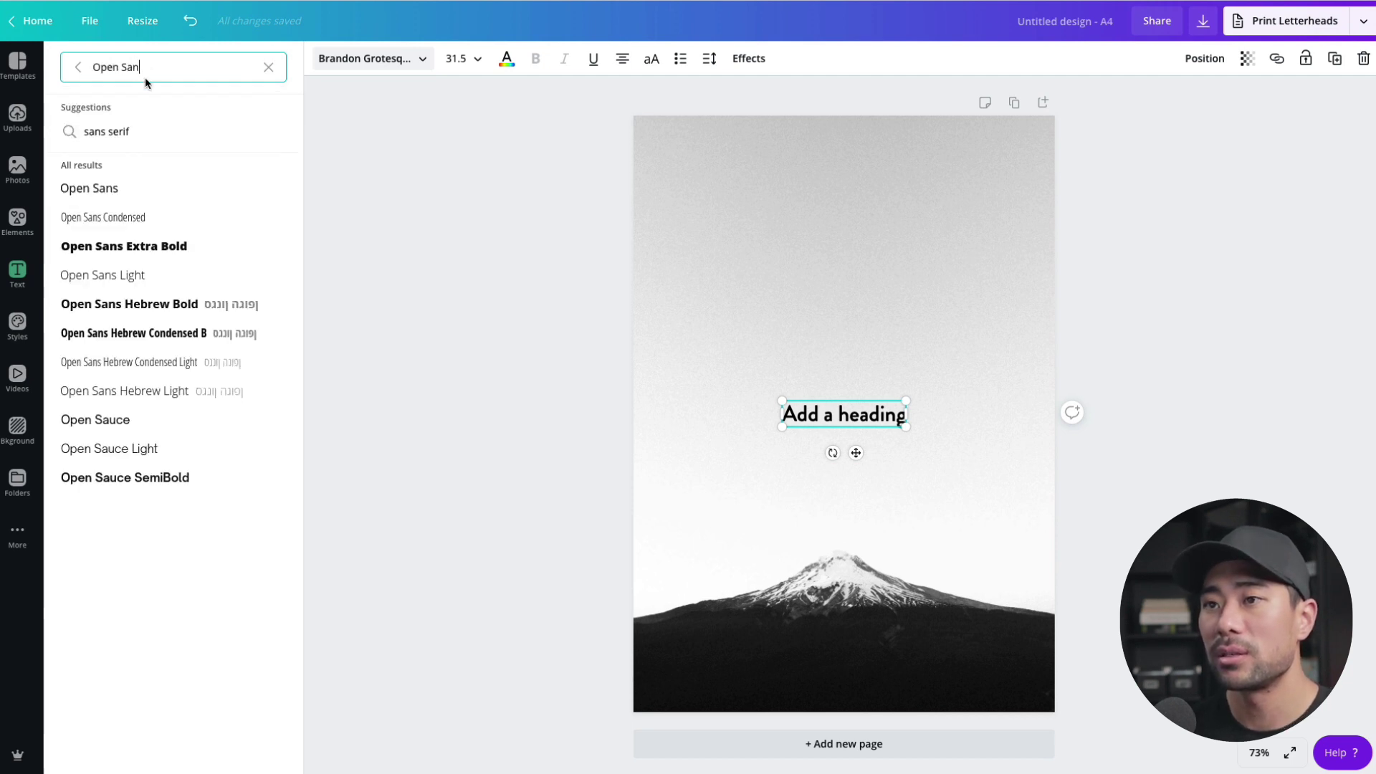
key("Return")
left_click(822, 414)
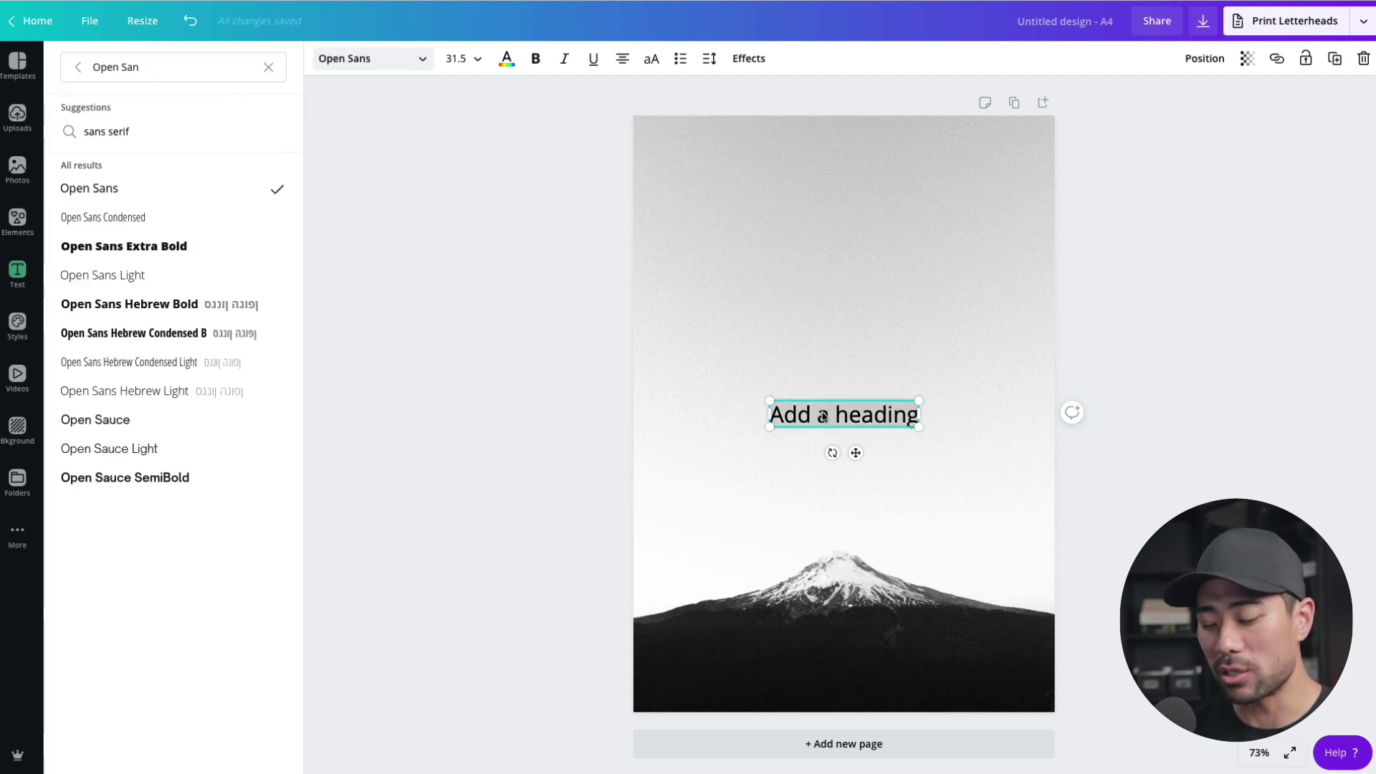
Type 'MIND RESET', scale it to size 84.2 and move it to the top-centre
key("BackSpace")
type("MIND")
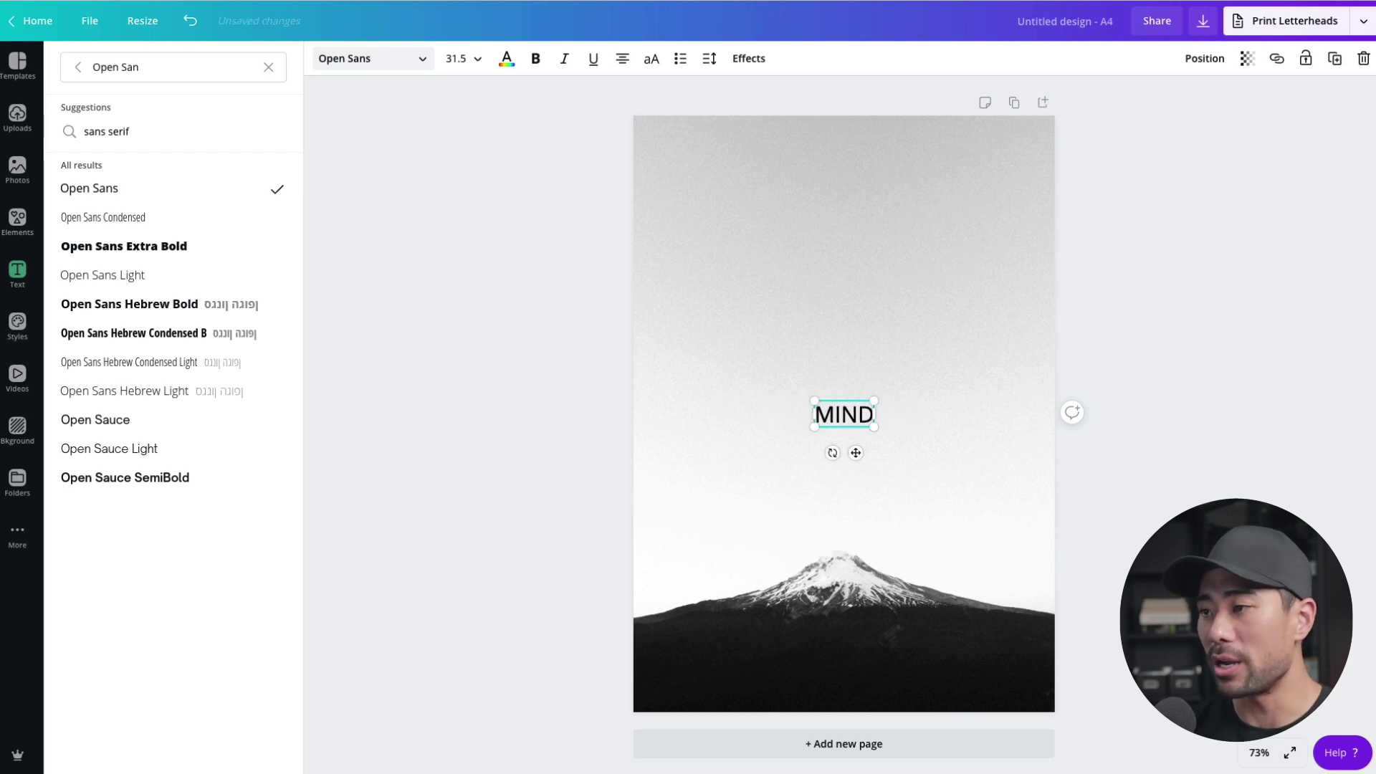
type(" RESET")
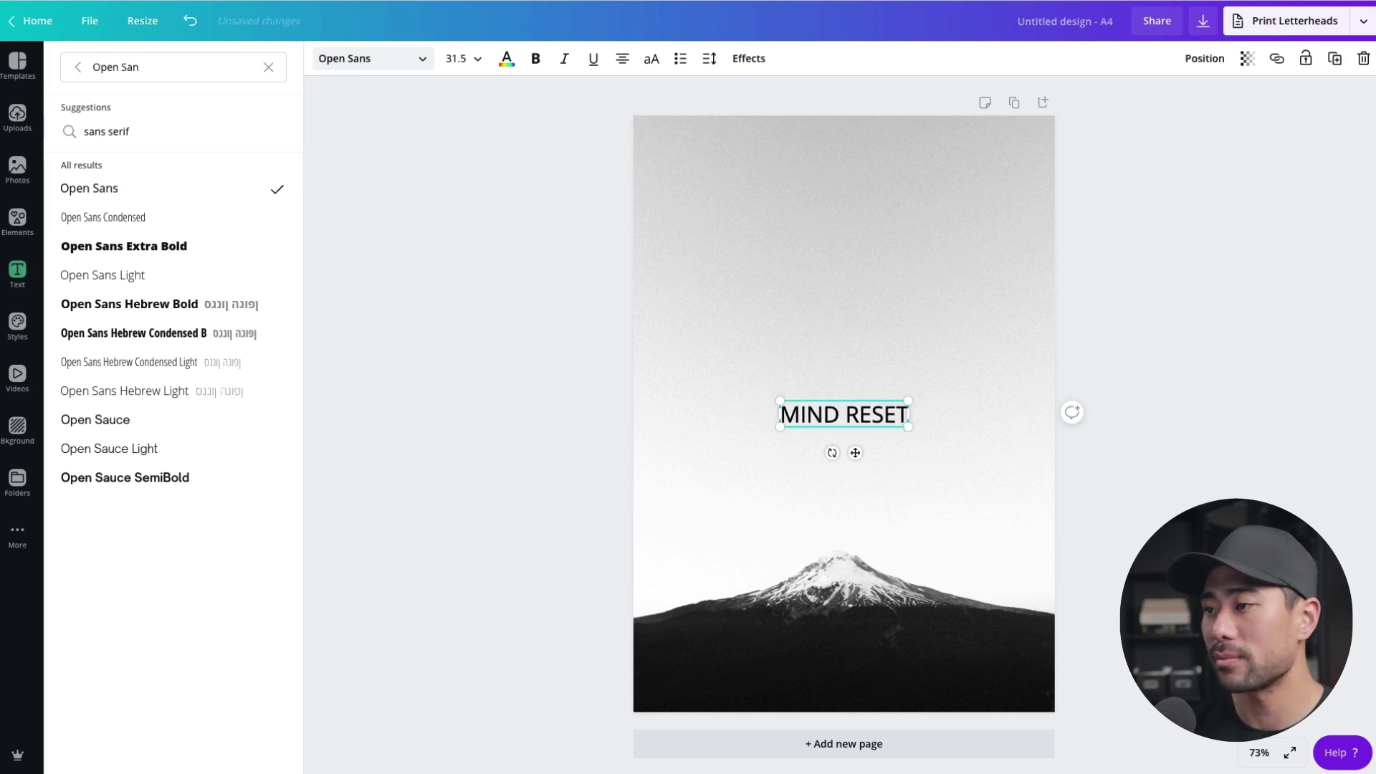
left_click(923, 466)
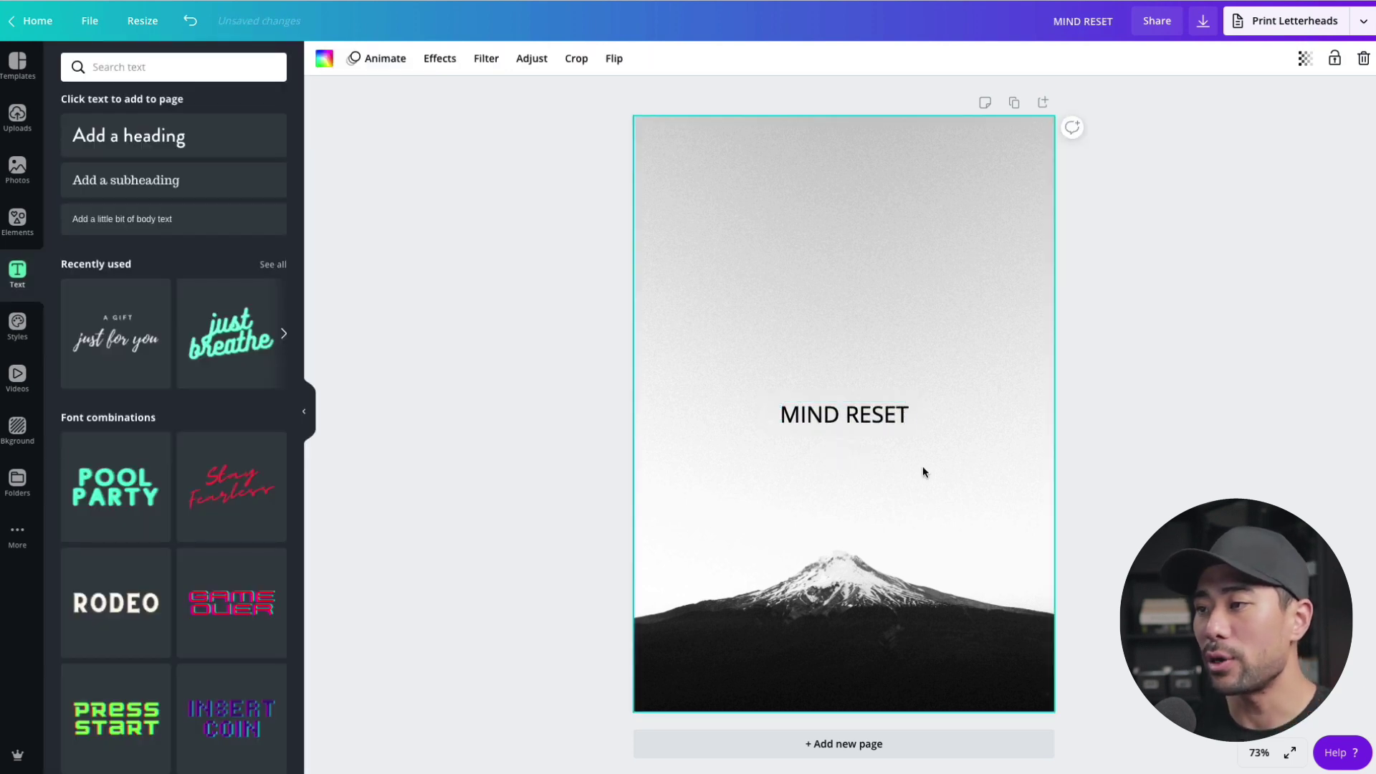
left_click(889, 421)
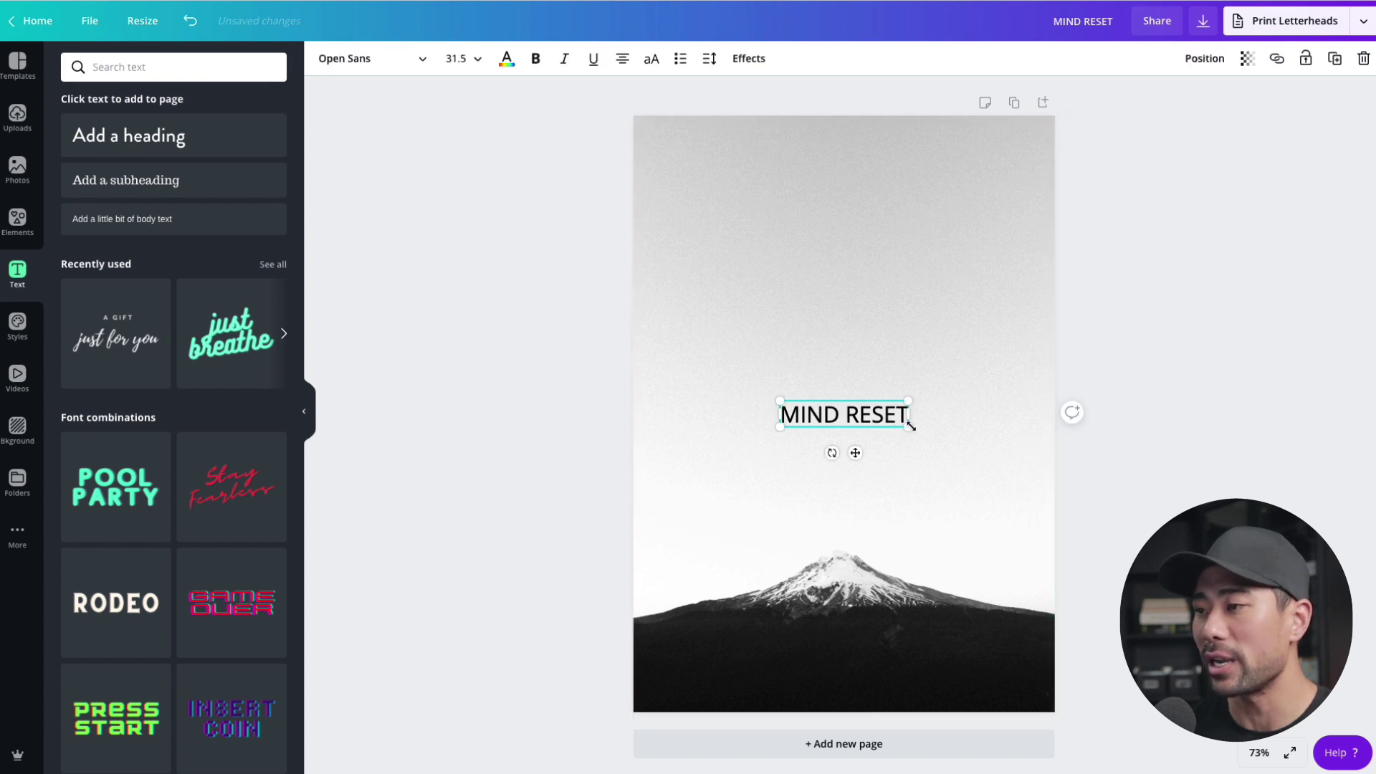
left_click_drag(910, 426, 1122, 471)
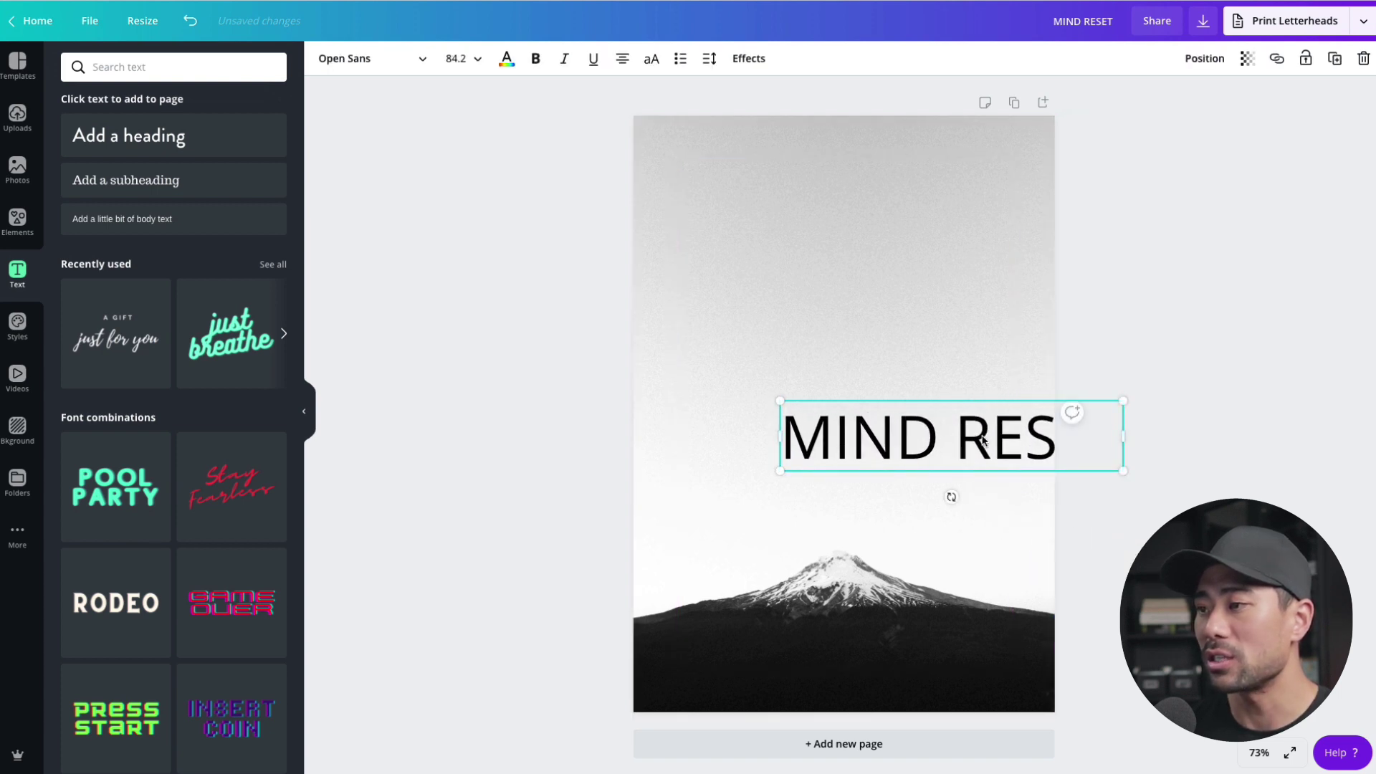
left_click_drag(982, 439, 879, 253)
left_click(1123, 487)
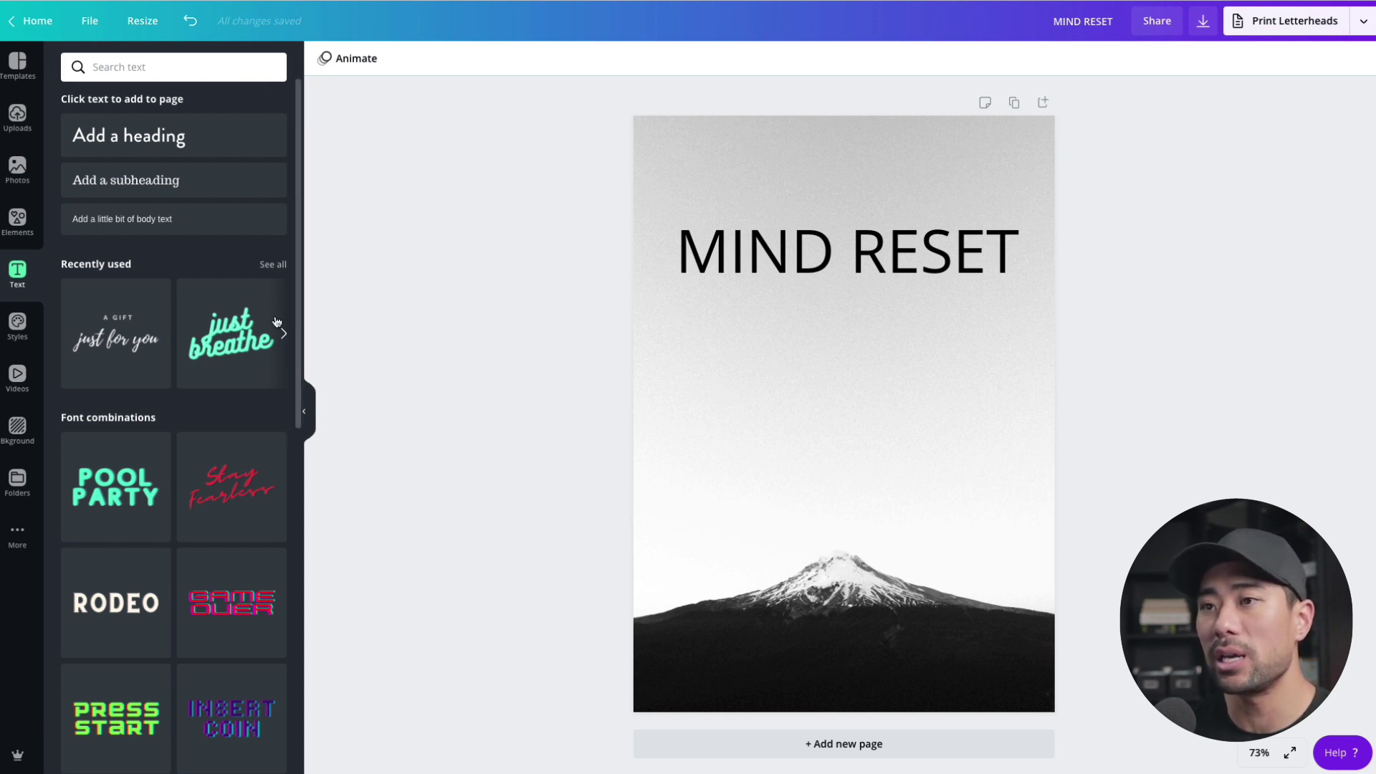
Add a second Open Sans heading and paste the subtitle text into it
left_click(133, 150)
left_click(371, 58)
type("Open San")
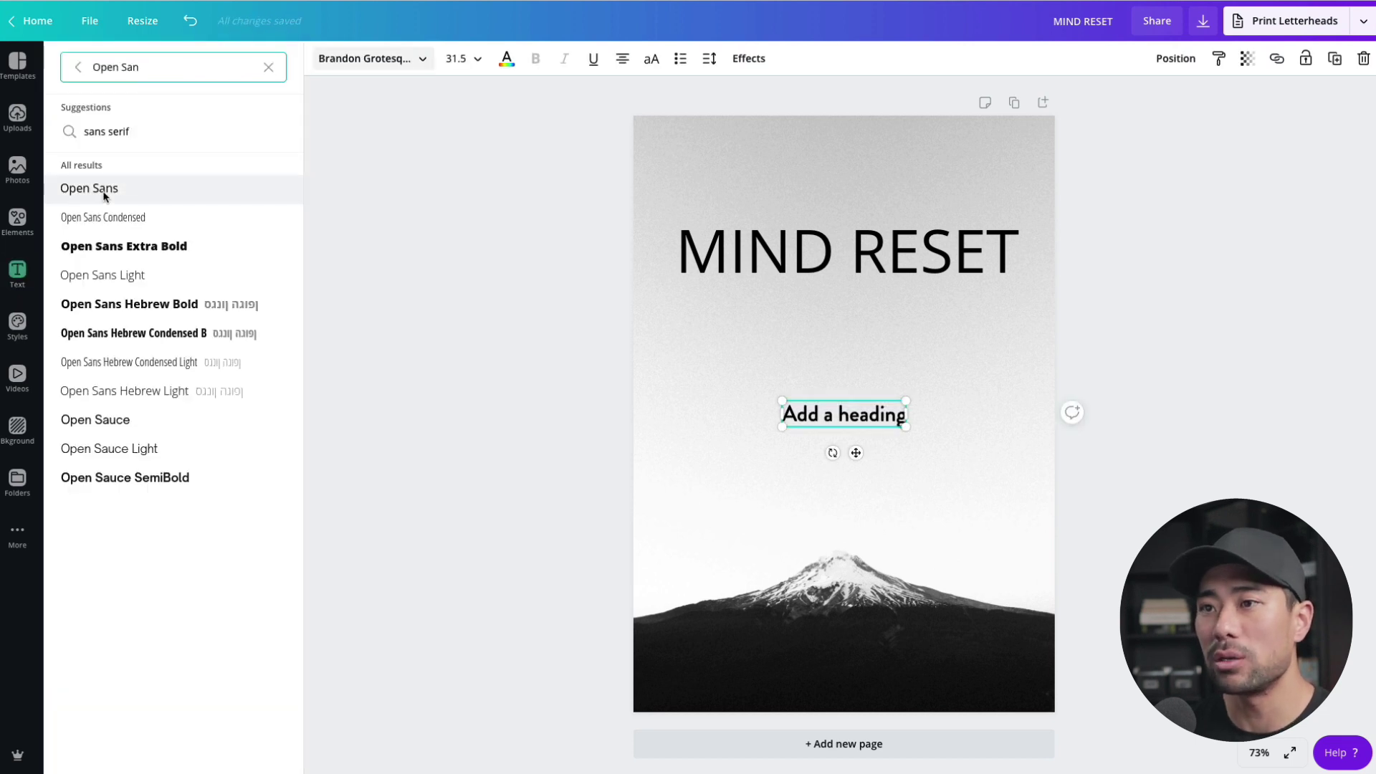
left_click(104, 190)
double_click(862, 419)
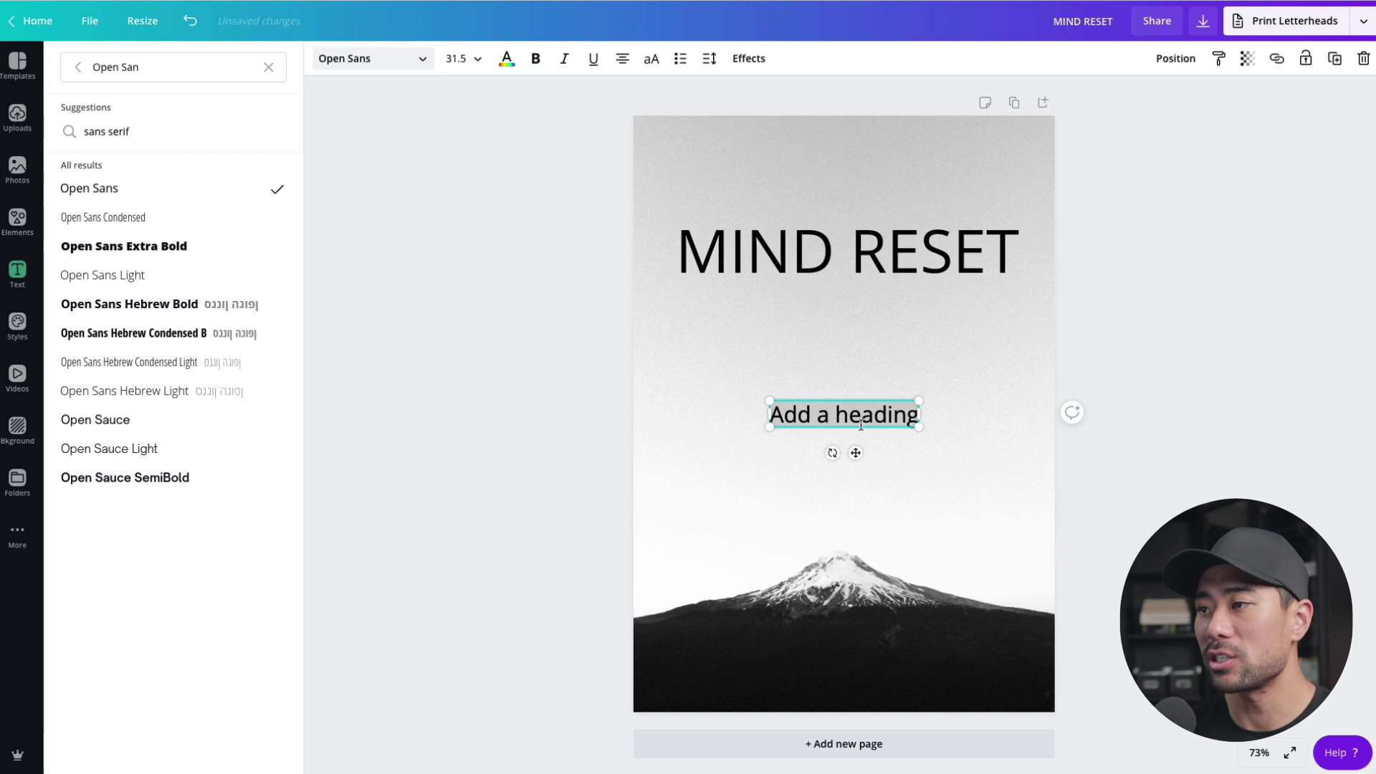
type("HOW TO ELIMINATE SELF-LIMITING BELIEFS AND ACHIEVE SUCCESS")
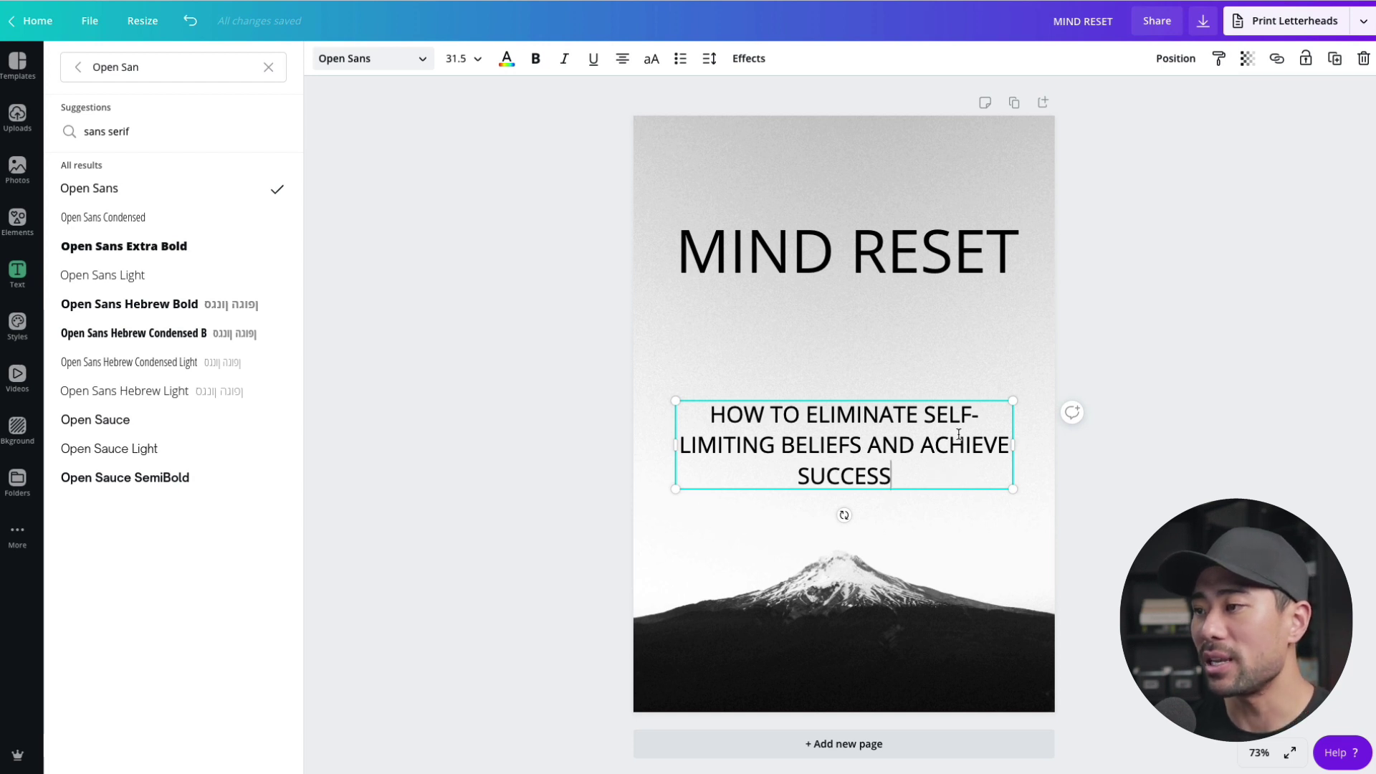
Break the subtitle onto a new line before 'SELF-LIMITING'
left_click_drag(926, 414, 770, 446)
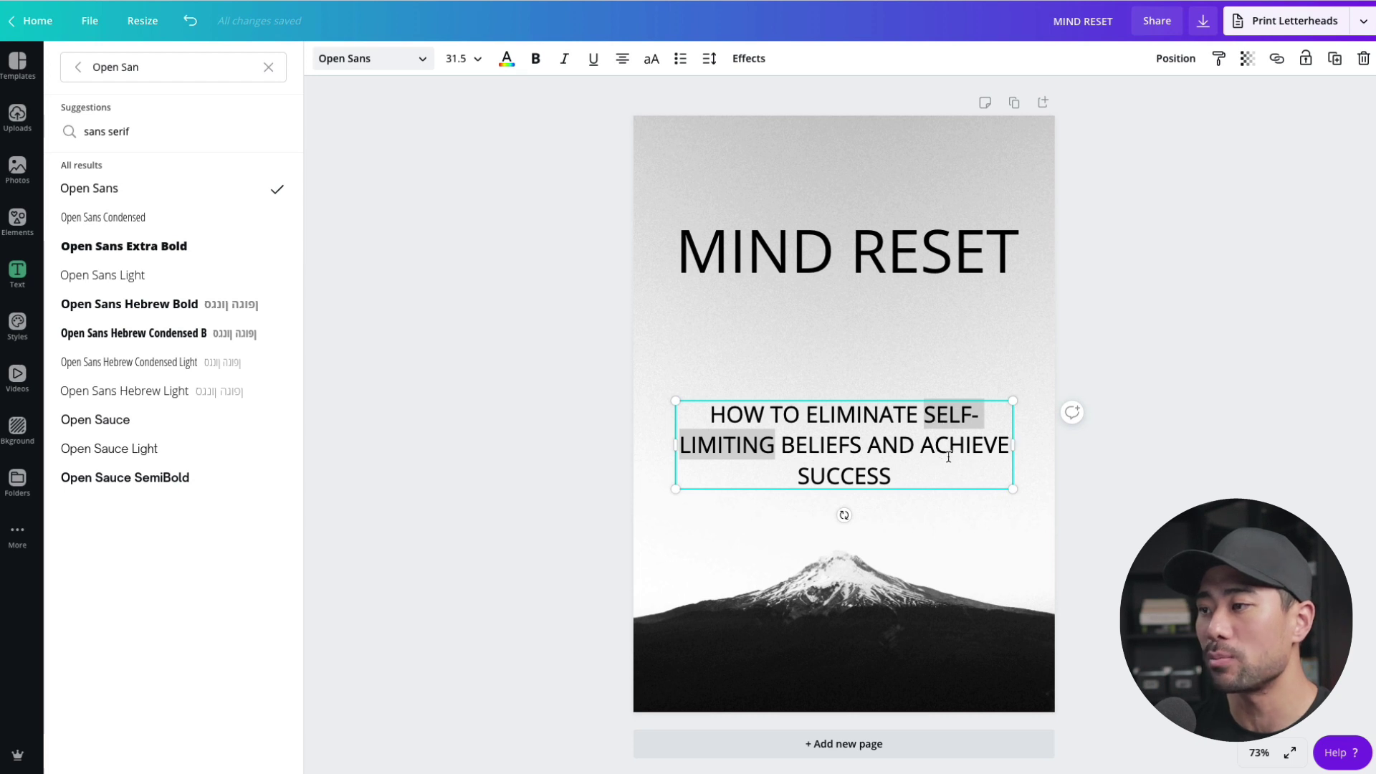
left_click(829, 437)
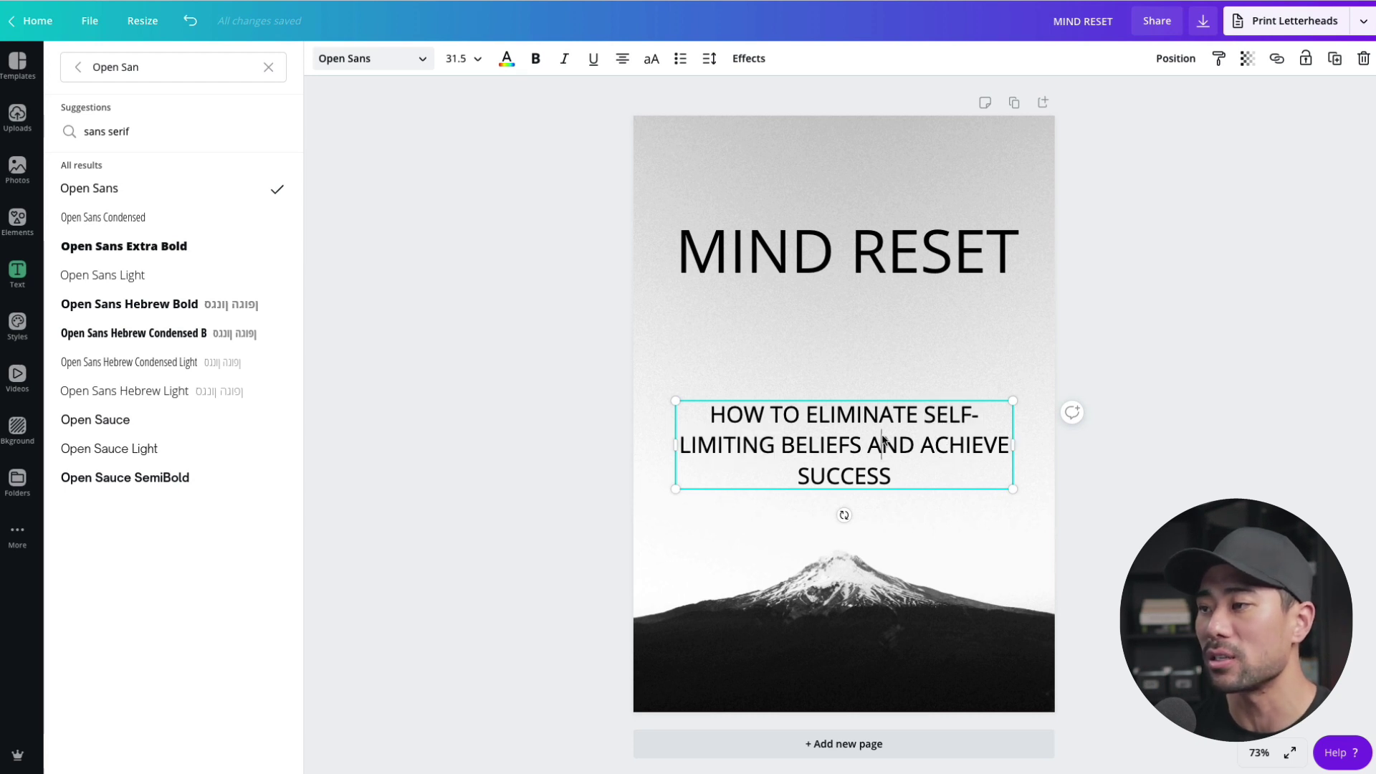
left_click(925, 411)
key("BackSpace")
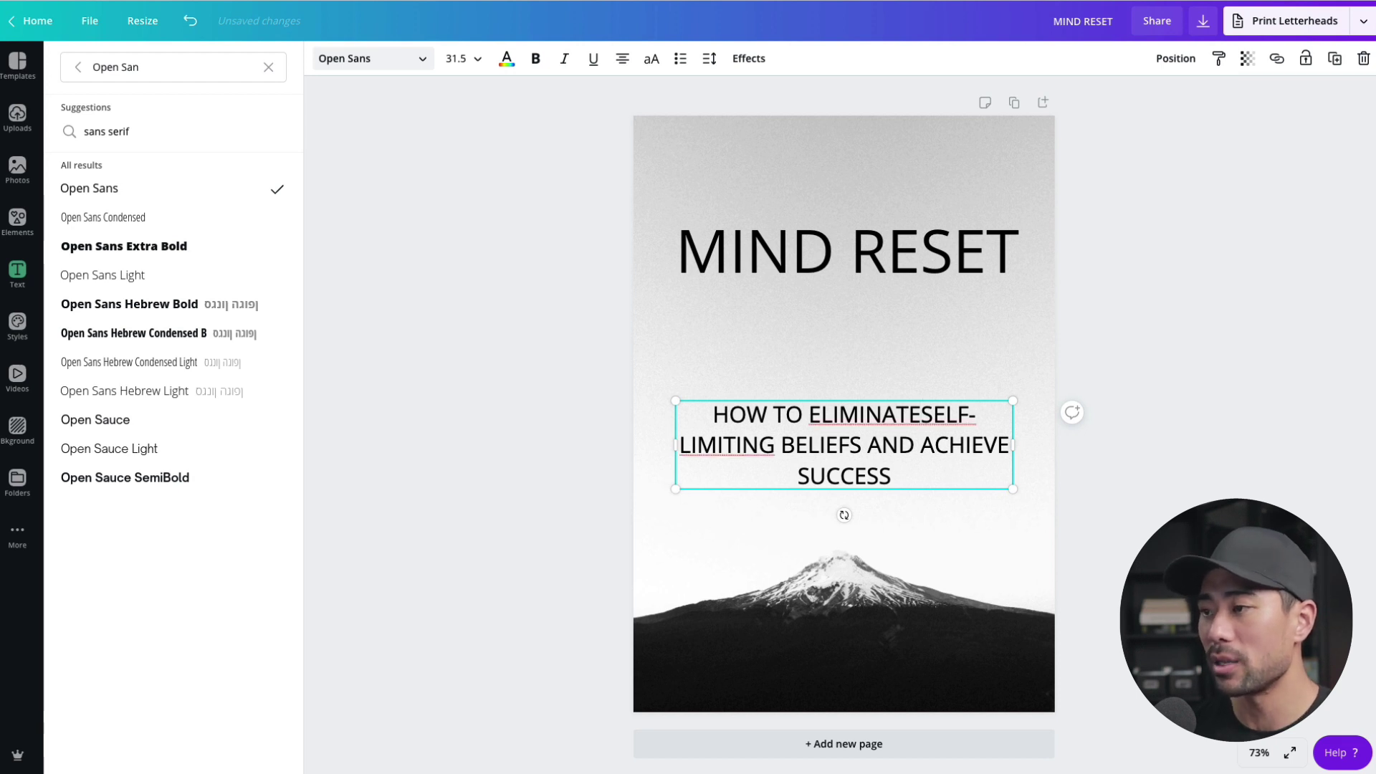
key("Return")
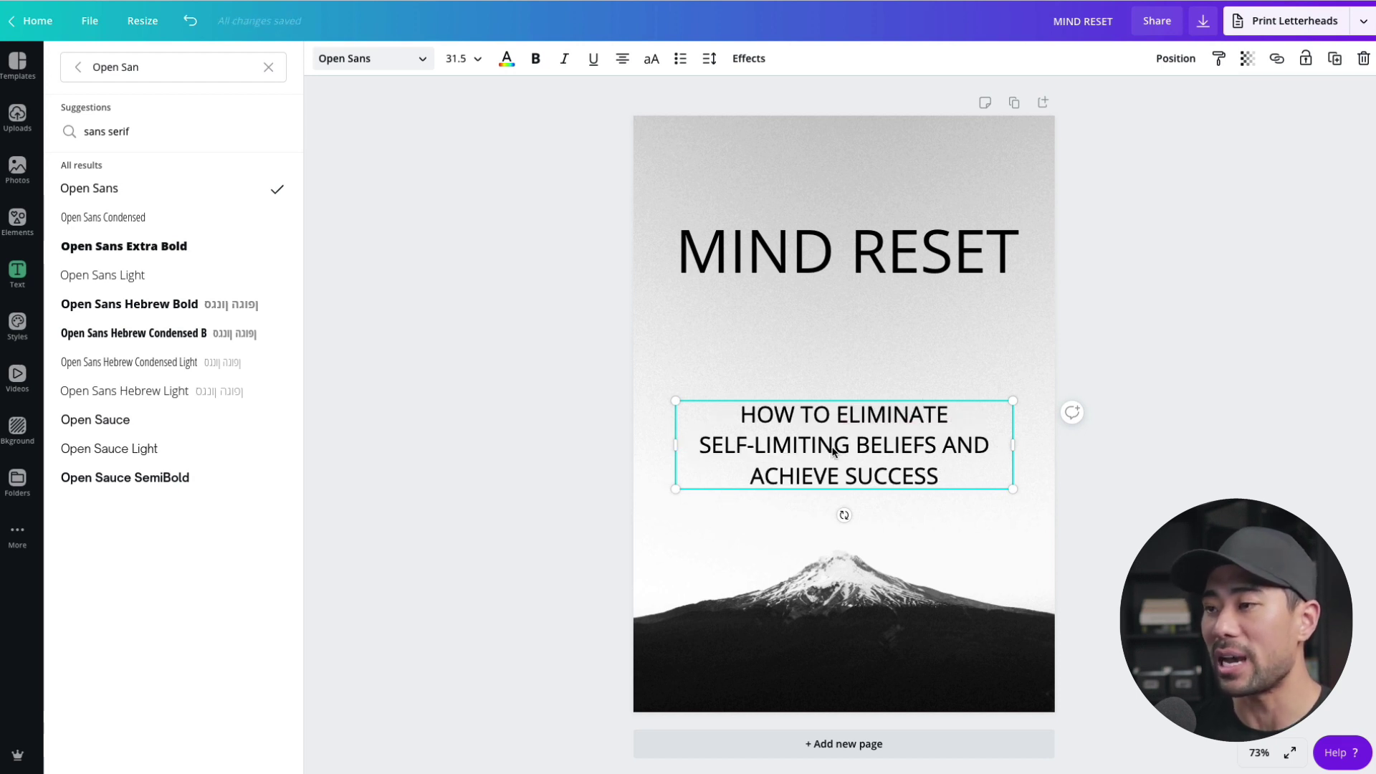
key("Escape")
Move the subtitle up under the MIND RESET title and nudge the title down slightly
left_click(940, 508)
left_click(894, 473)
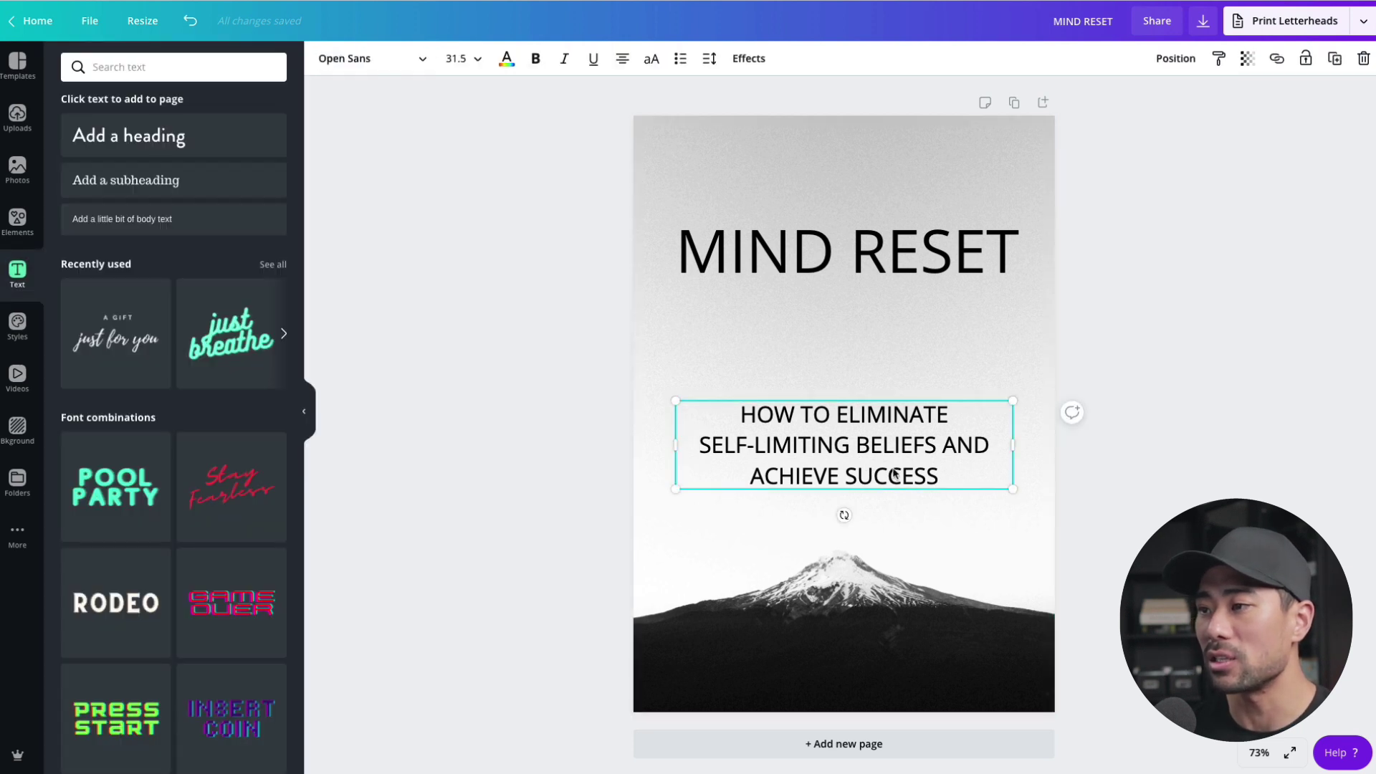
left_click_drag(873, 473, 870, 420)
left_click(896, 494)
left_click(980, 528)
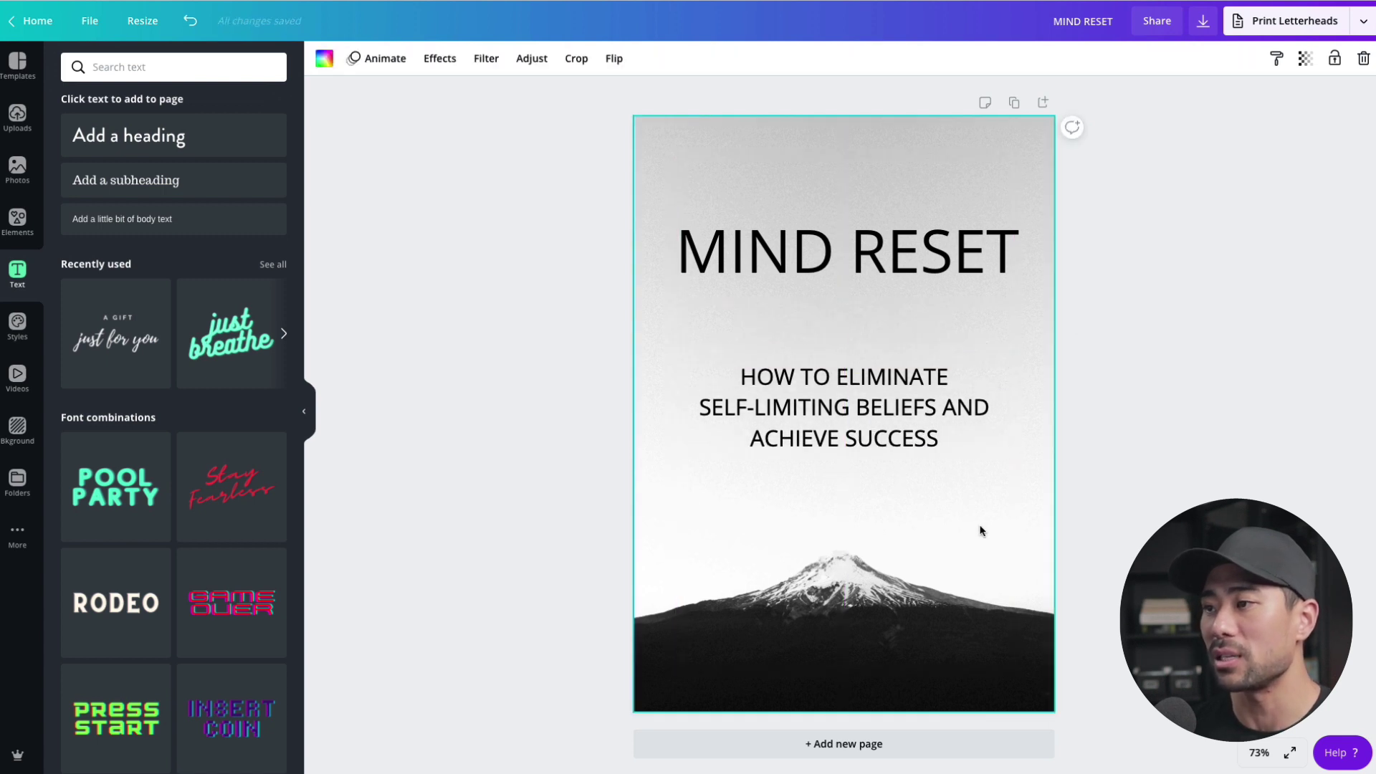
left_click_drag(891, 243, 891, 292)
left_click(972, 558)
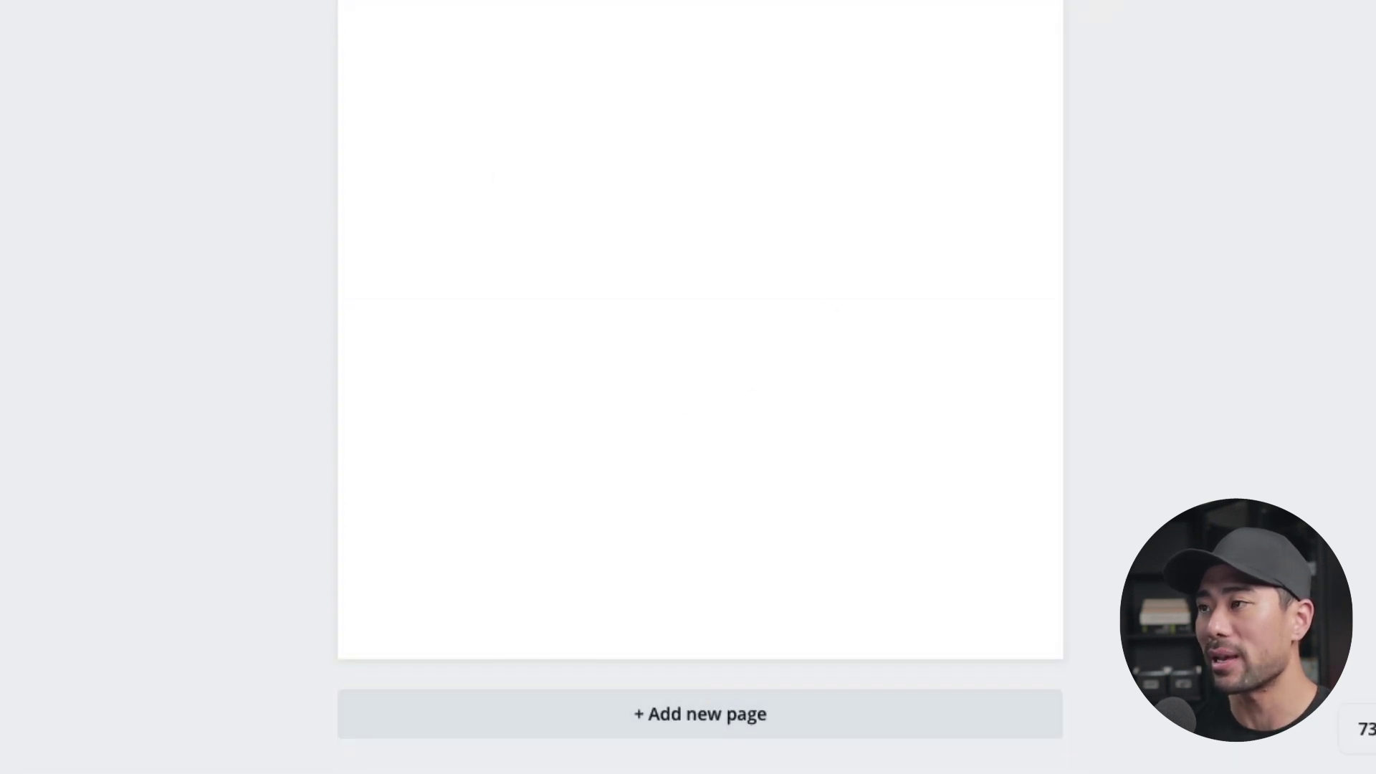
Scroll the Word manuscript back up to its Introduction page
scroll(900, 184, "up", 10)
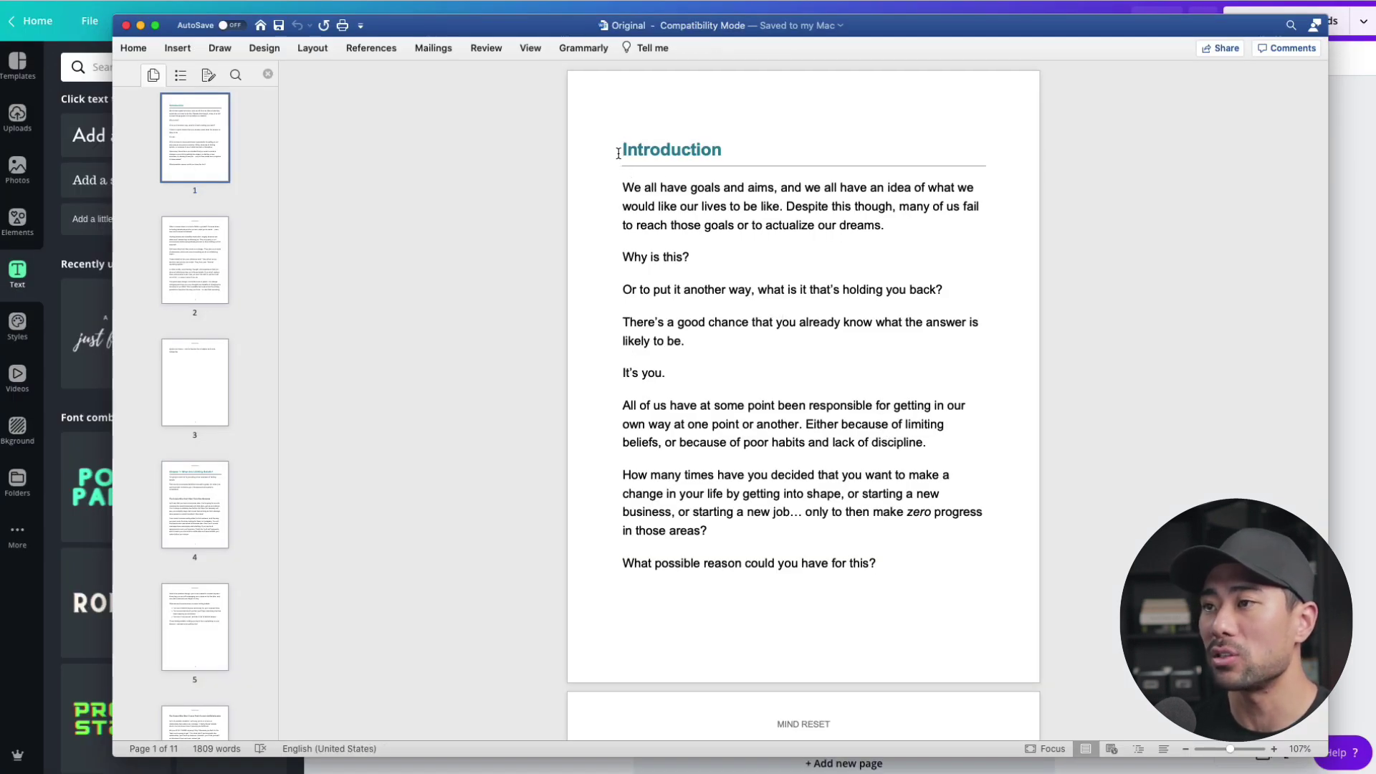
Copy the Introduction text on page one, from the heading to the final question
left_click_drag(618, 153, 915, 586)
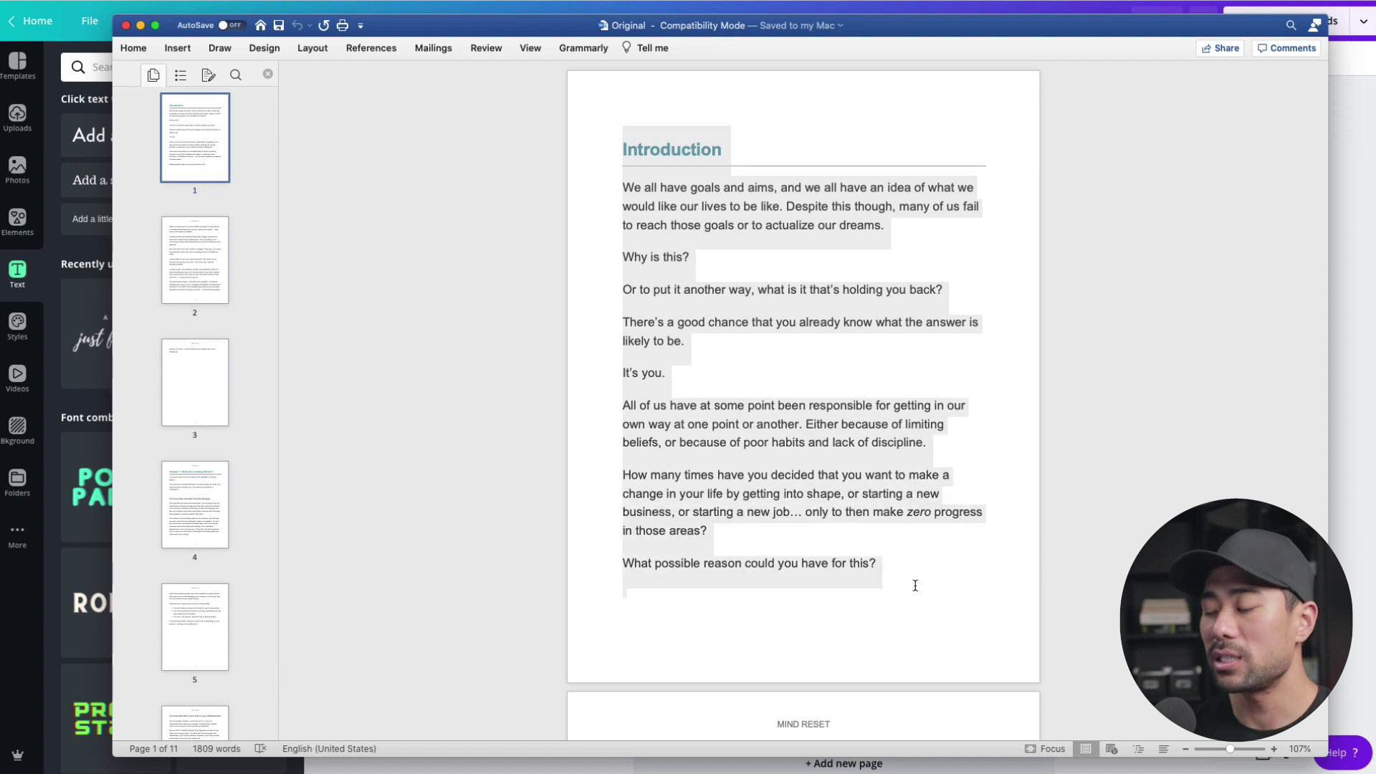
right_click(785, 483)
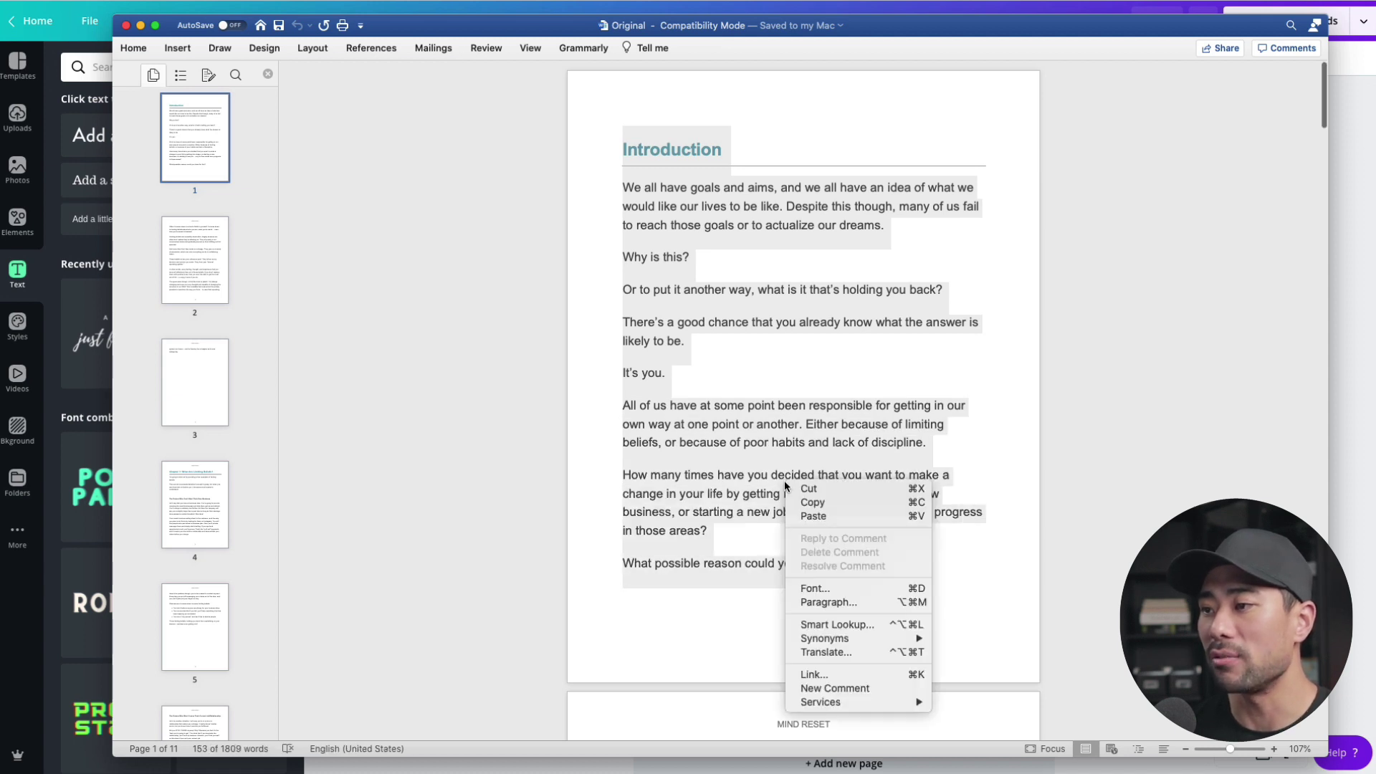
left_click(827, 505)
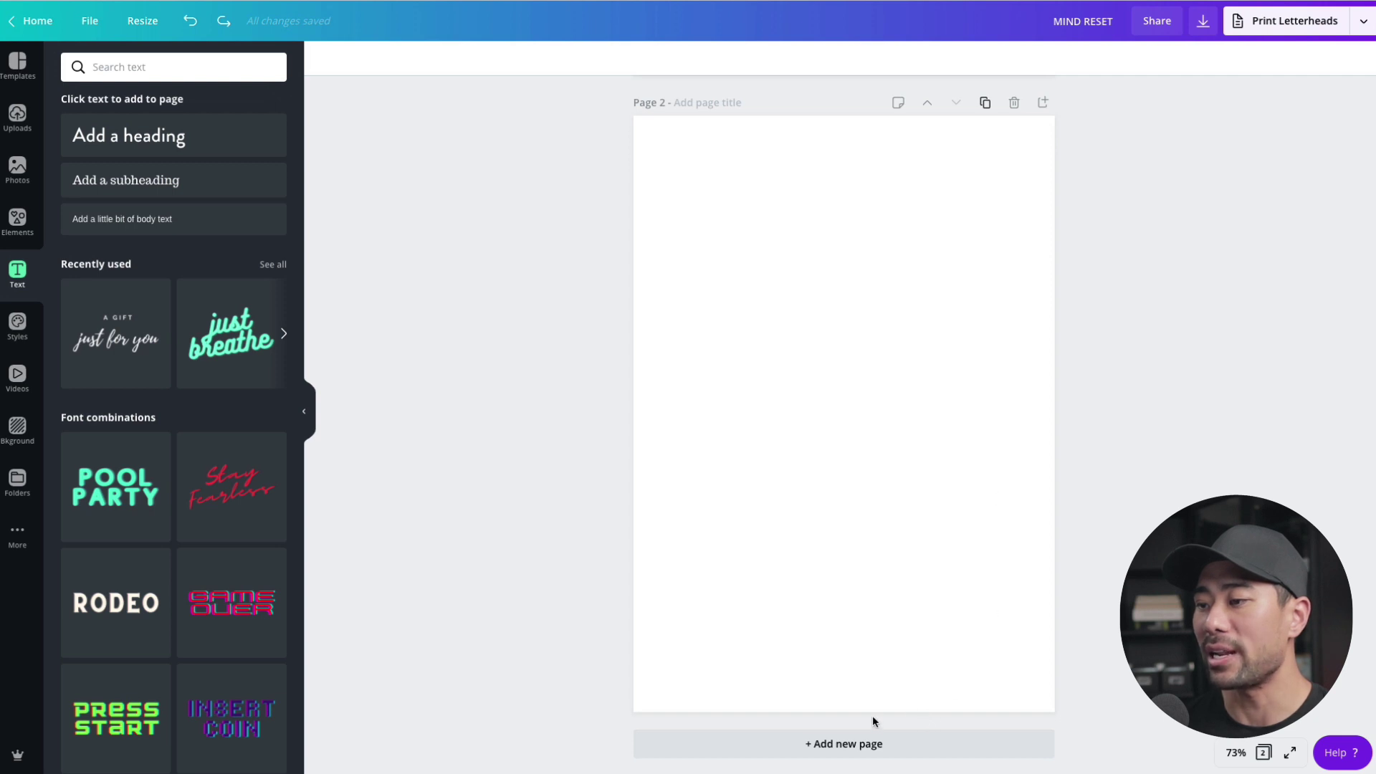
Add a blank third page to the ebook and scroll down until Page 3 is fully visible
left_click(873, 744)
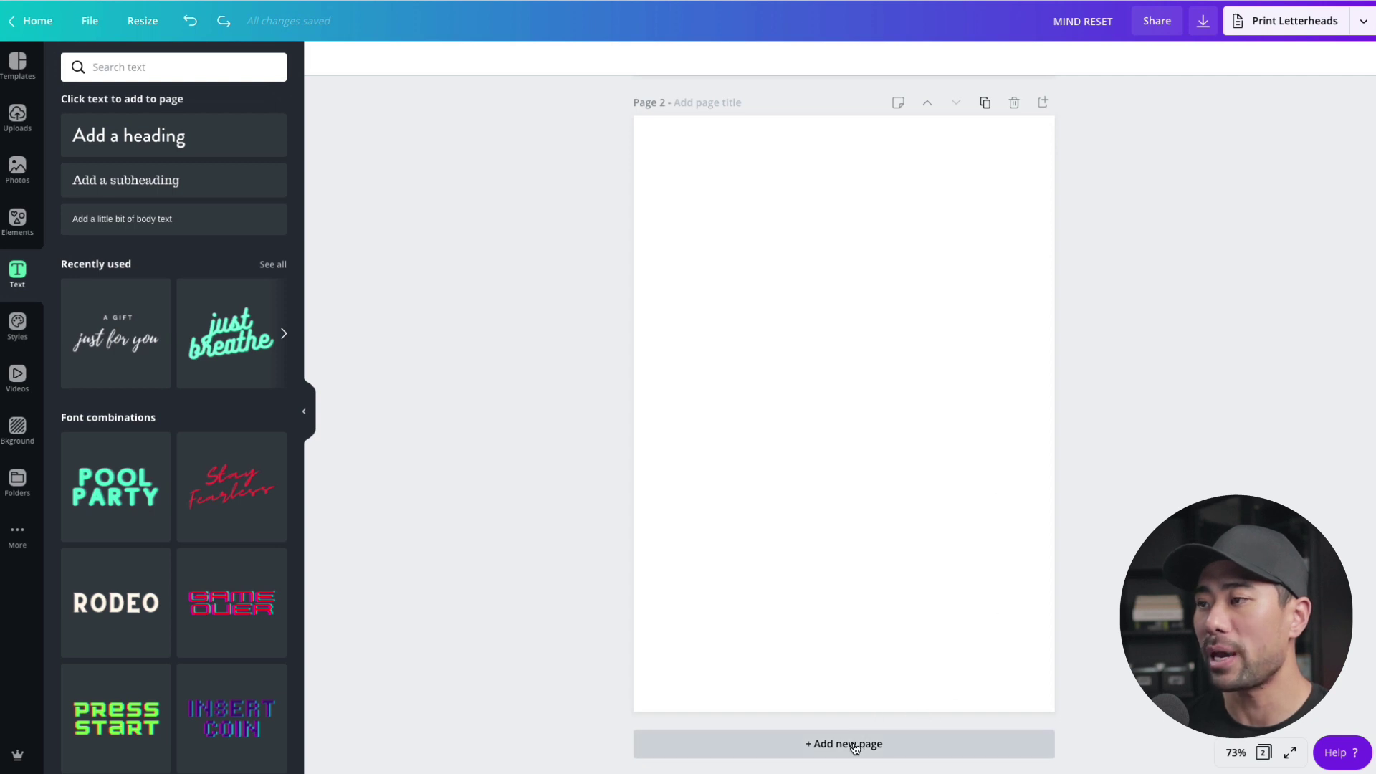
scroll(883, 487, "up", 5)
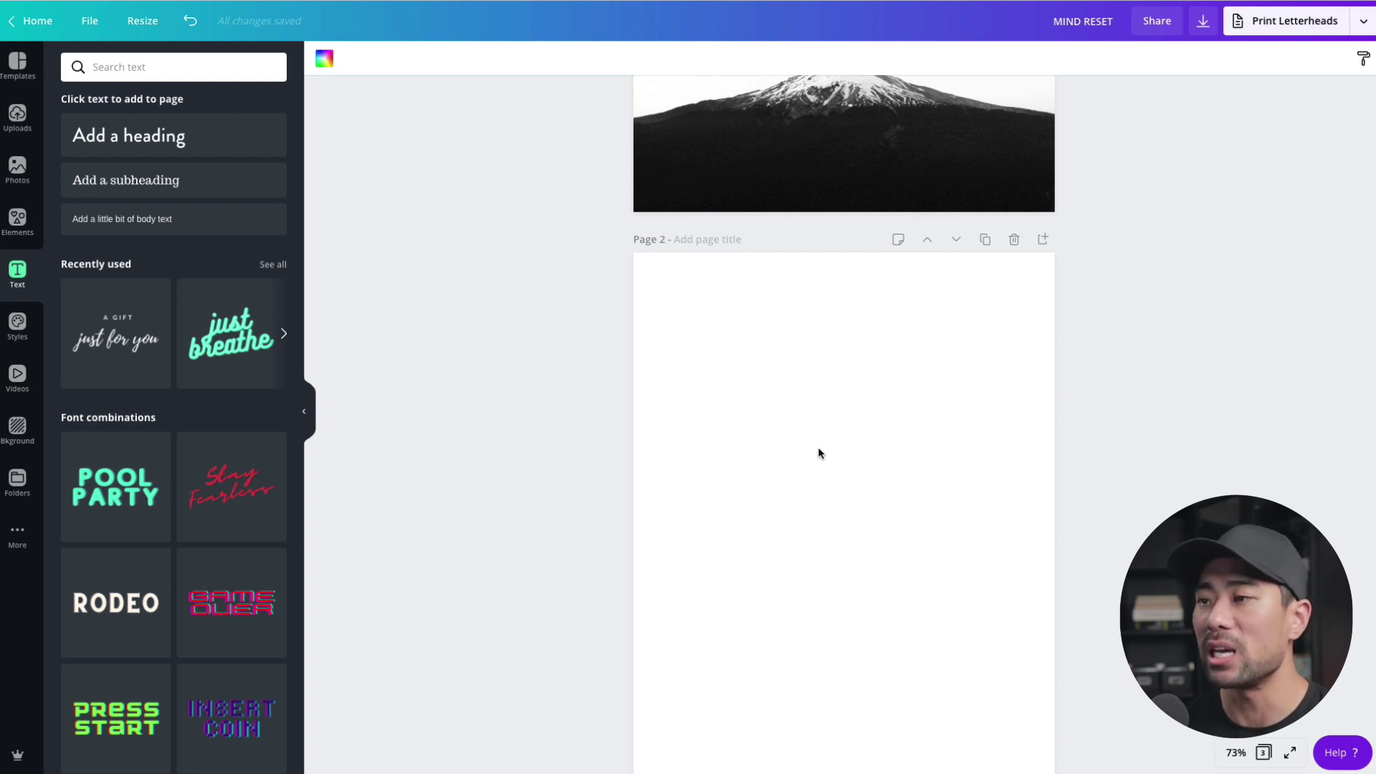
scroll(818, 453, "down", 5)
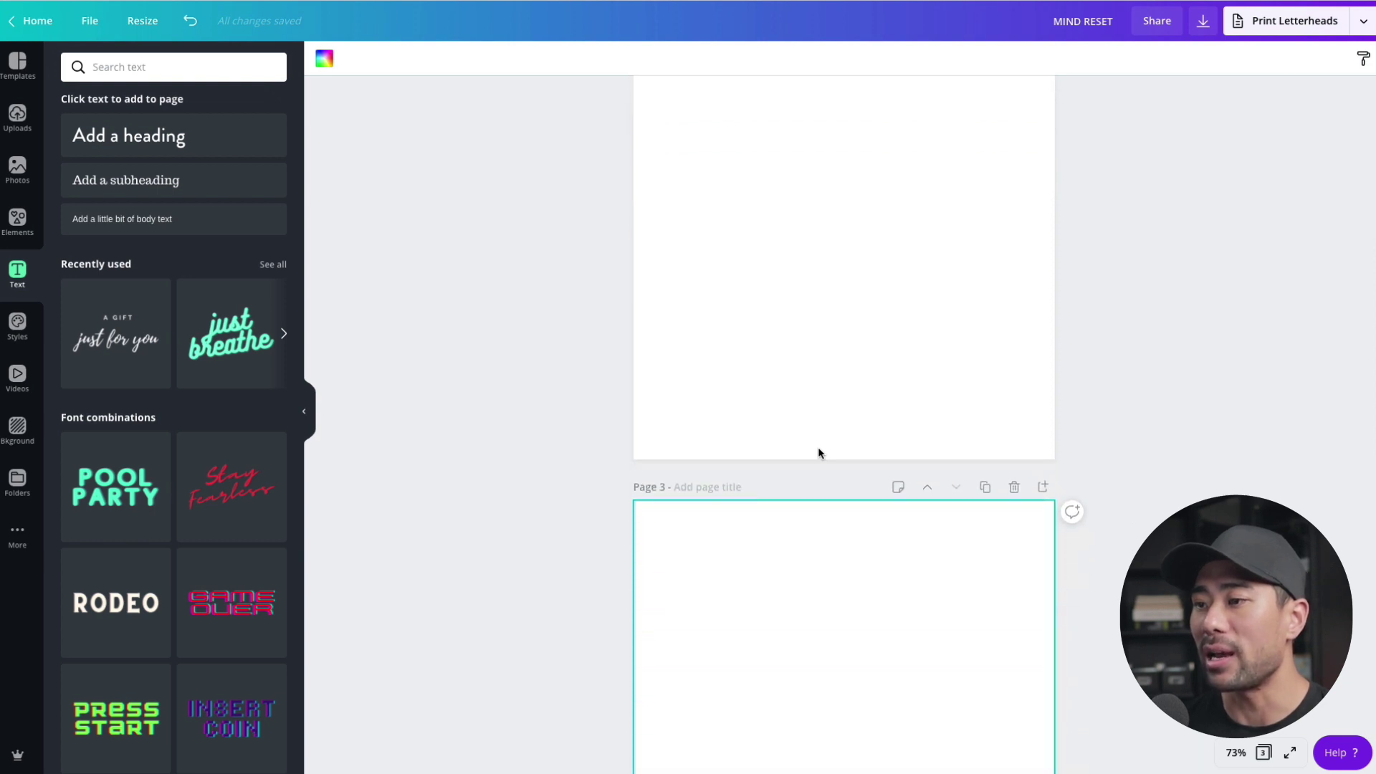
scroll(819, 453, "up", 4)
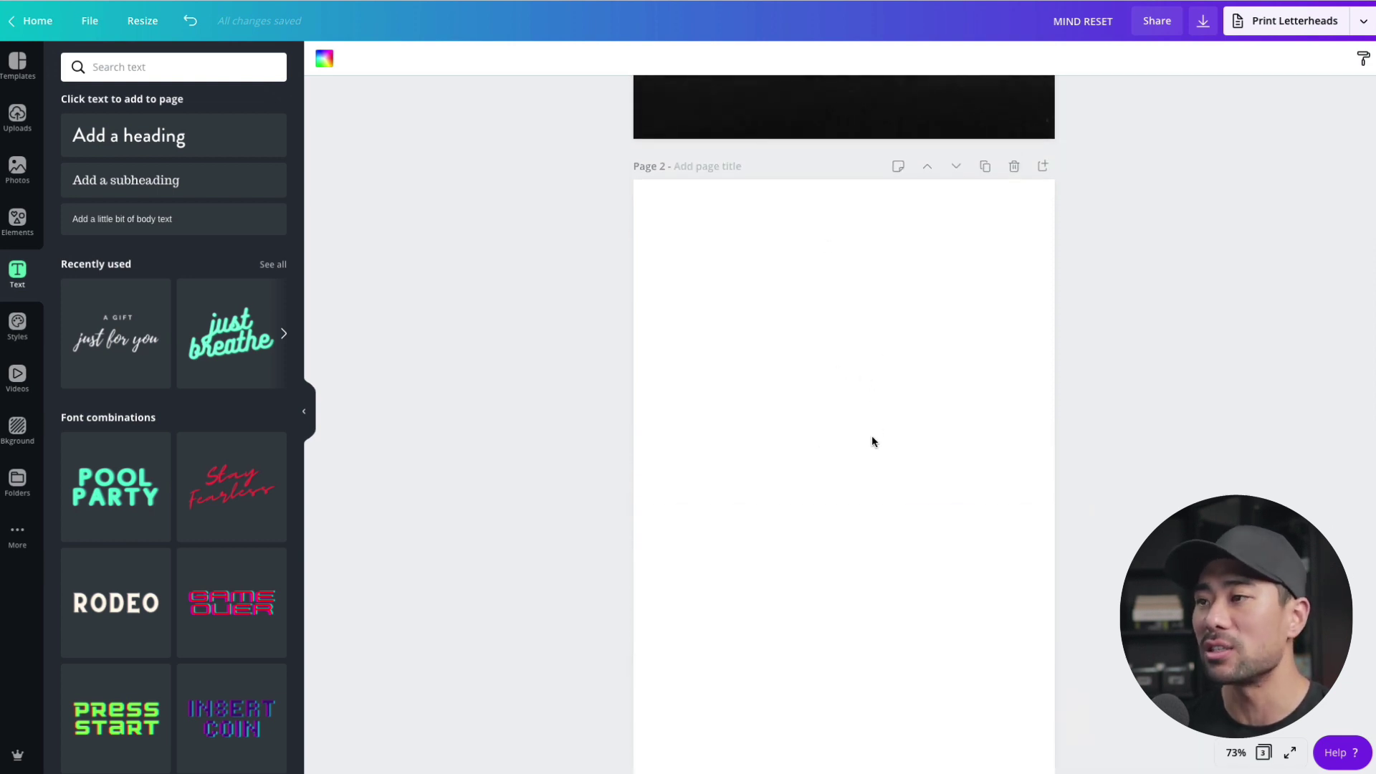
scroll(870, 426, "down", 1)
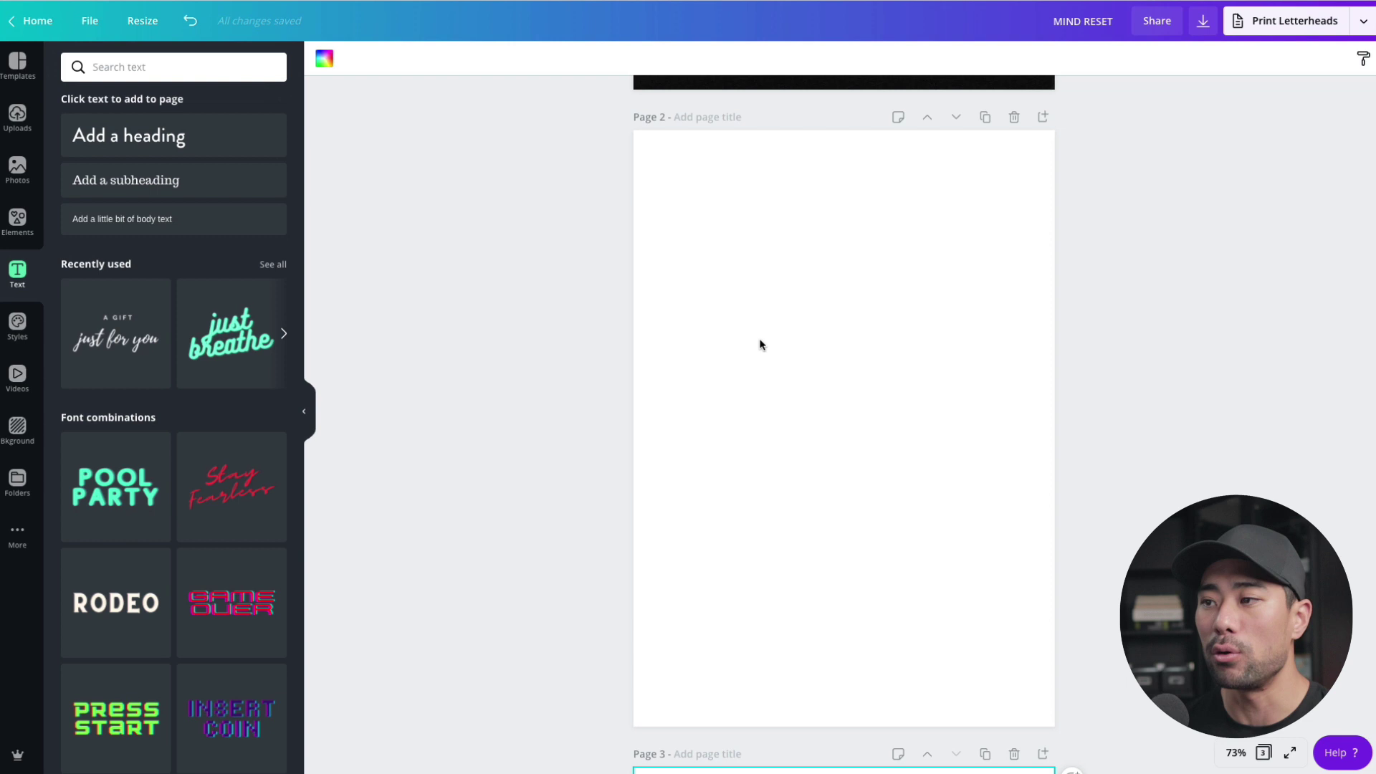
scroll(888, 590, "down", 9)
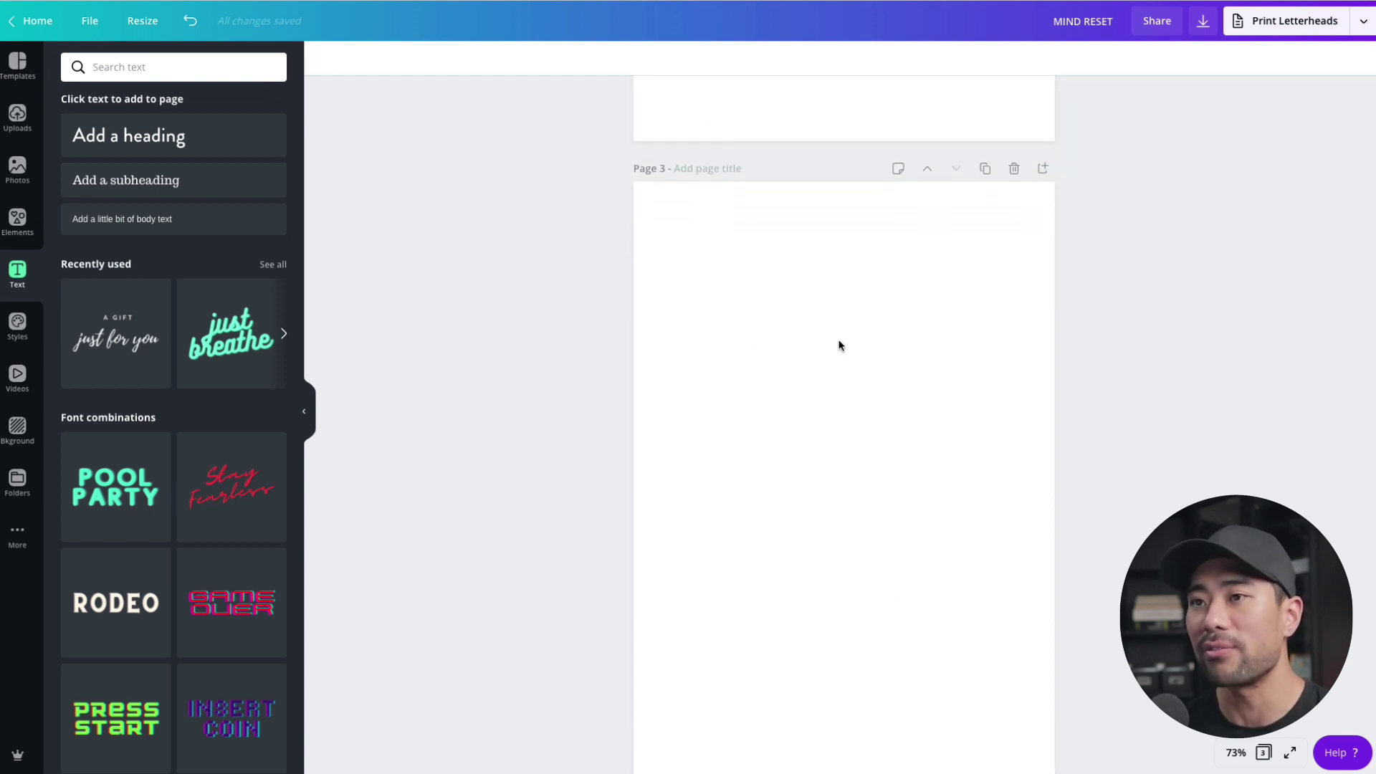
scroll(838, 344, "down", 2)
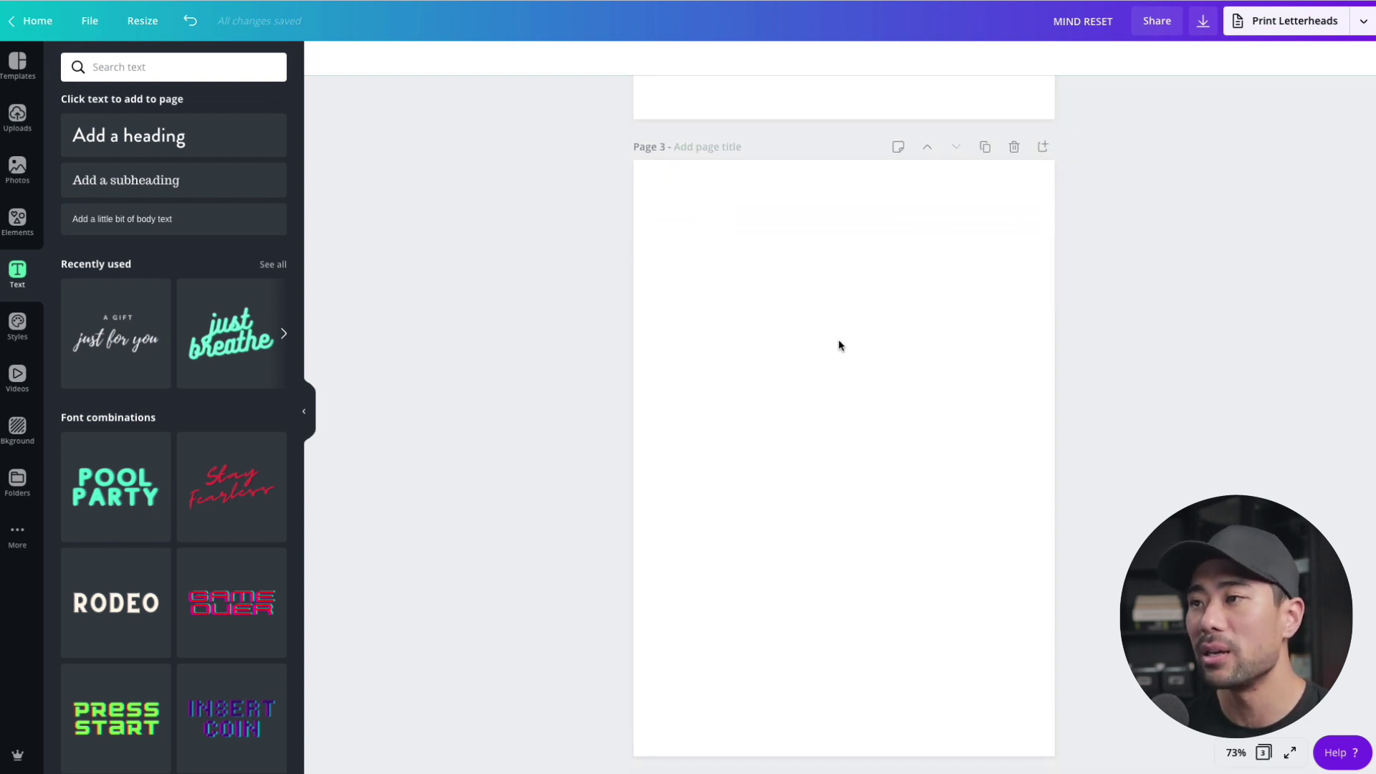
Add an 'Introduction' heading to page 3 in Open Sans at size 32
left_click(172, 145)
type("Introduction")
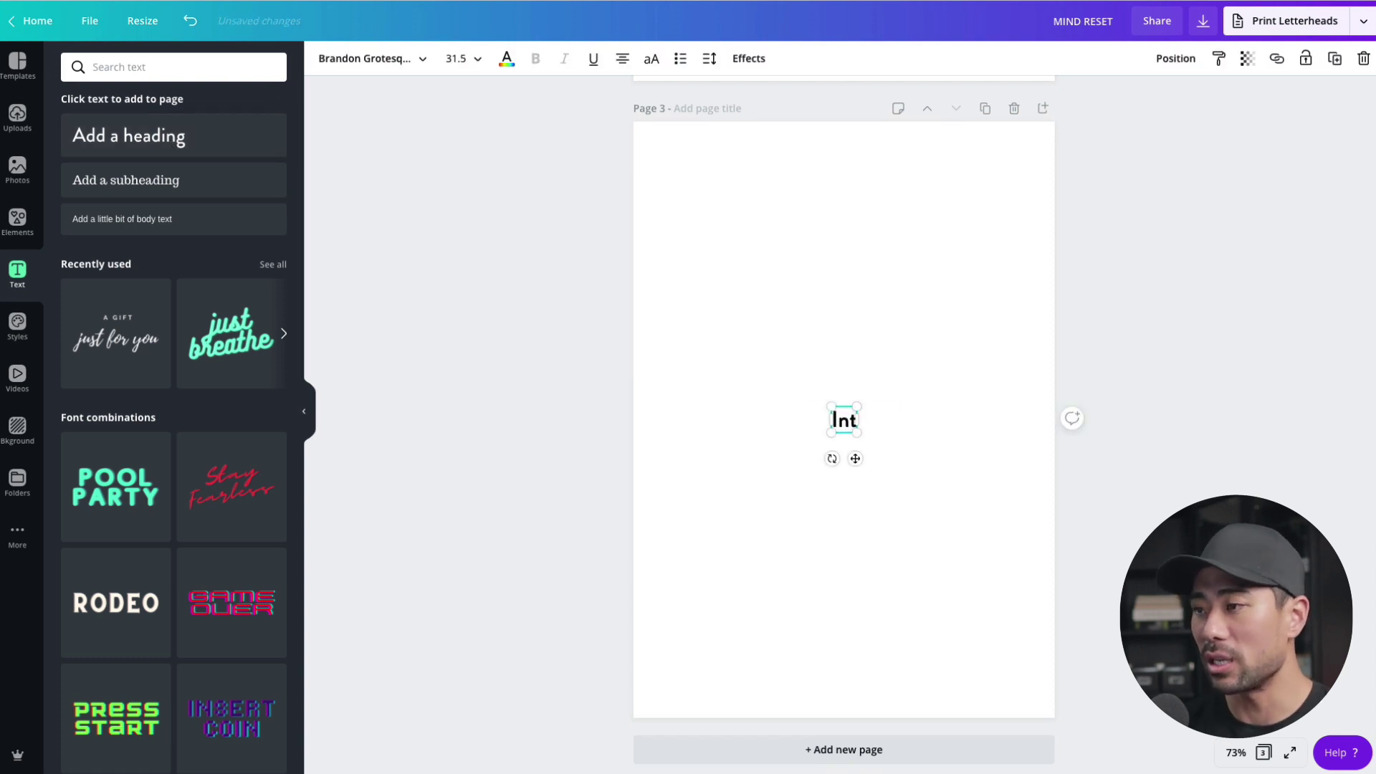
double_click(867, 429)
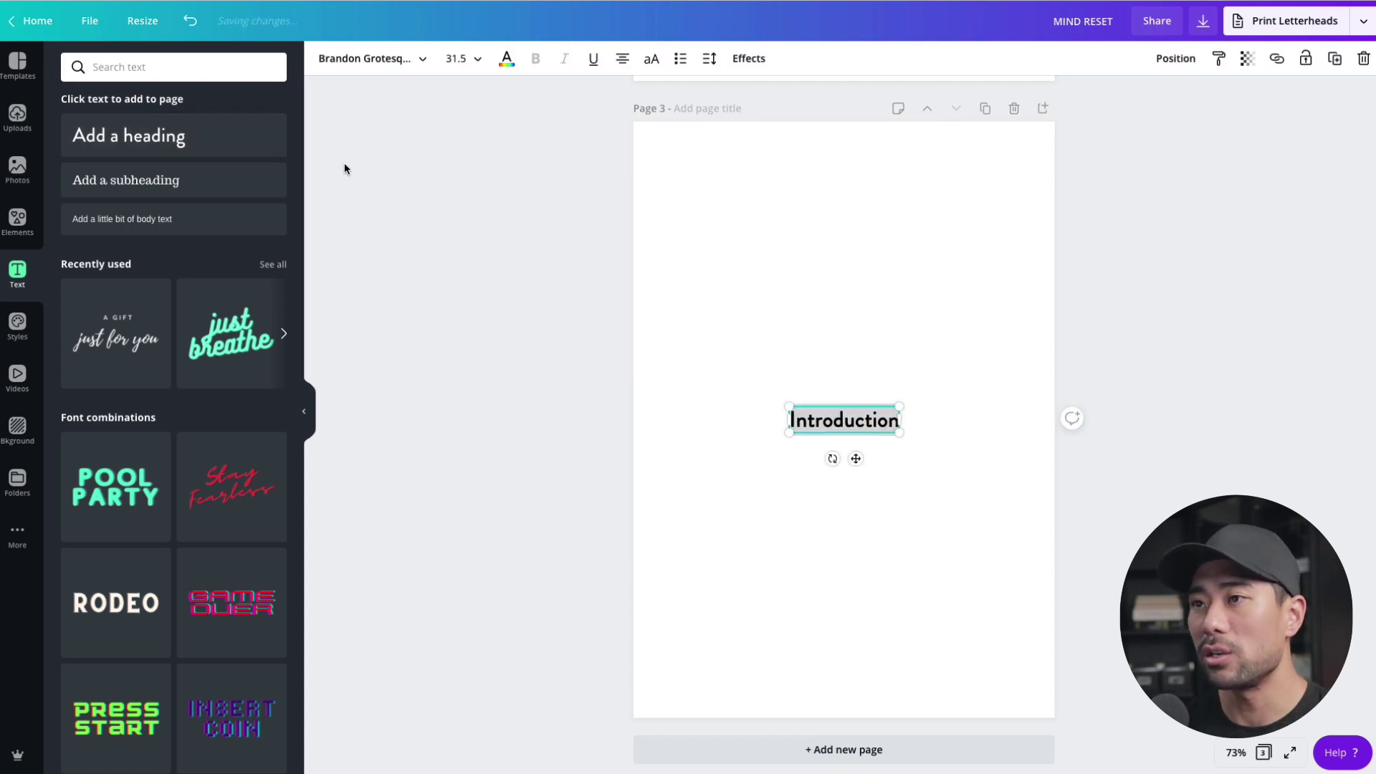
left_click(367, 58)
type("Open San")
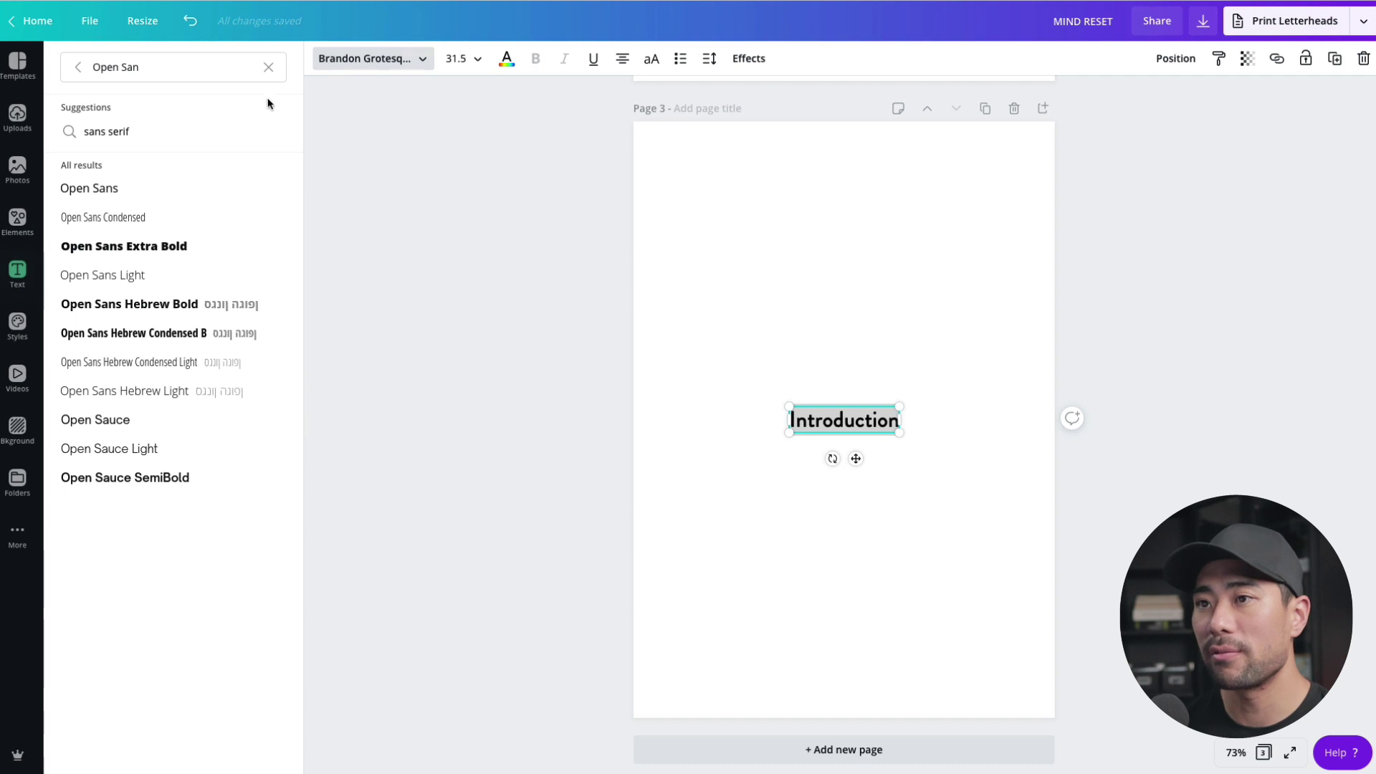
left_click(113, 189)
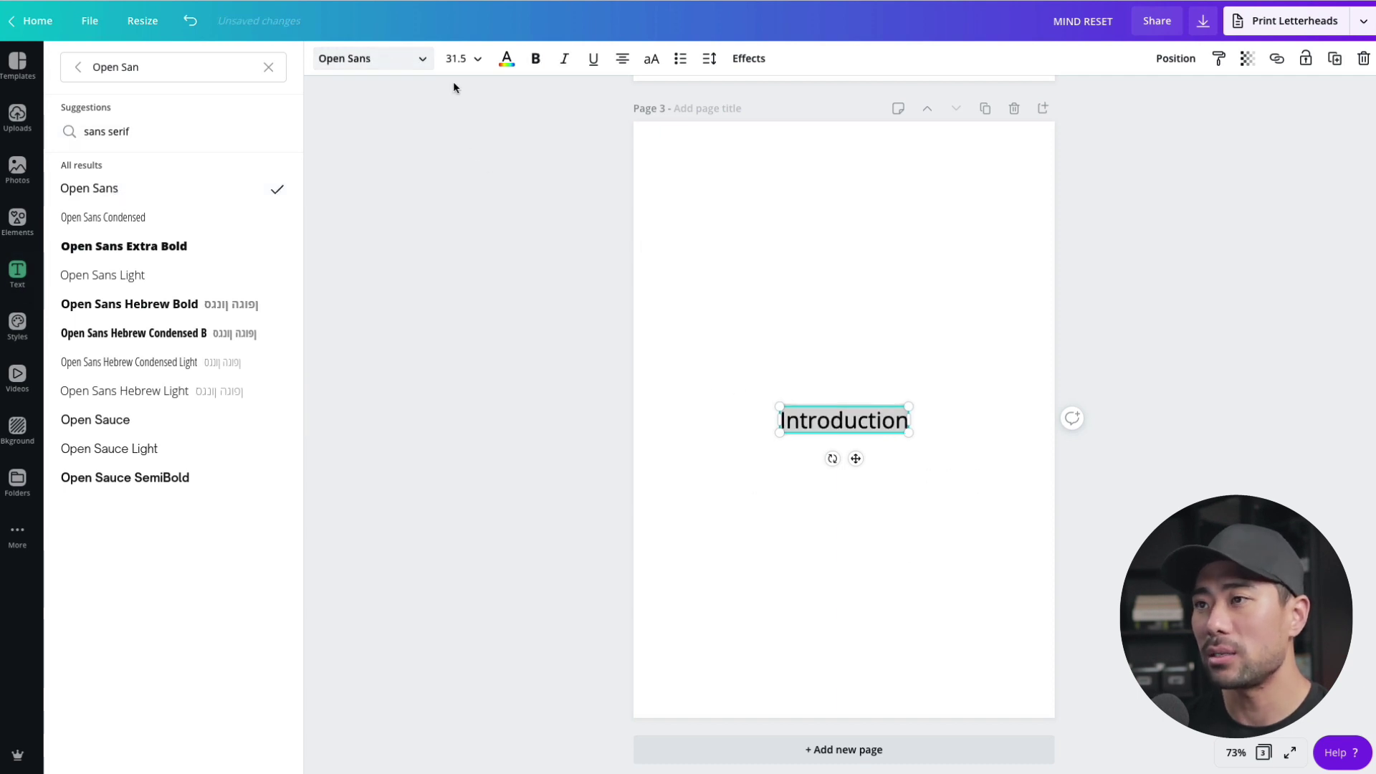
left_click(478, 60)
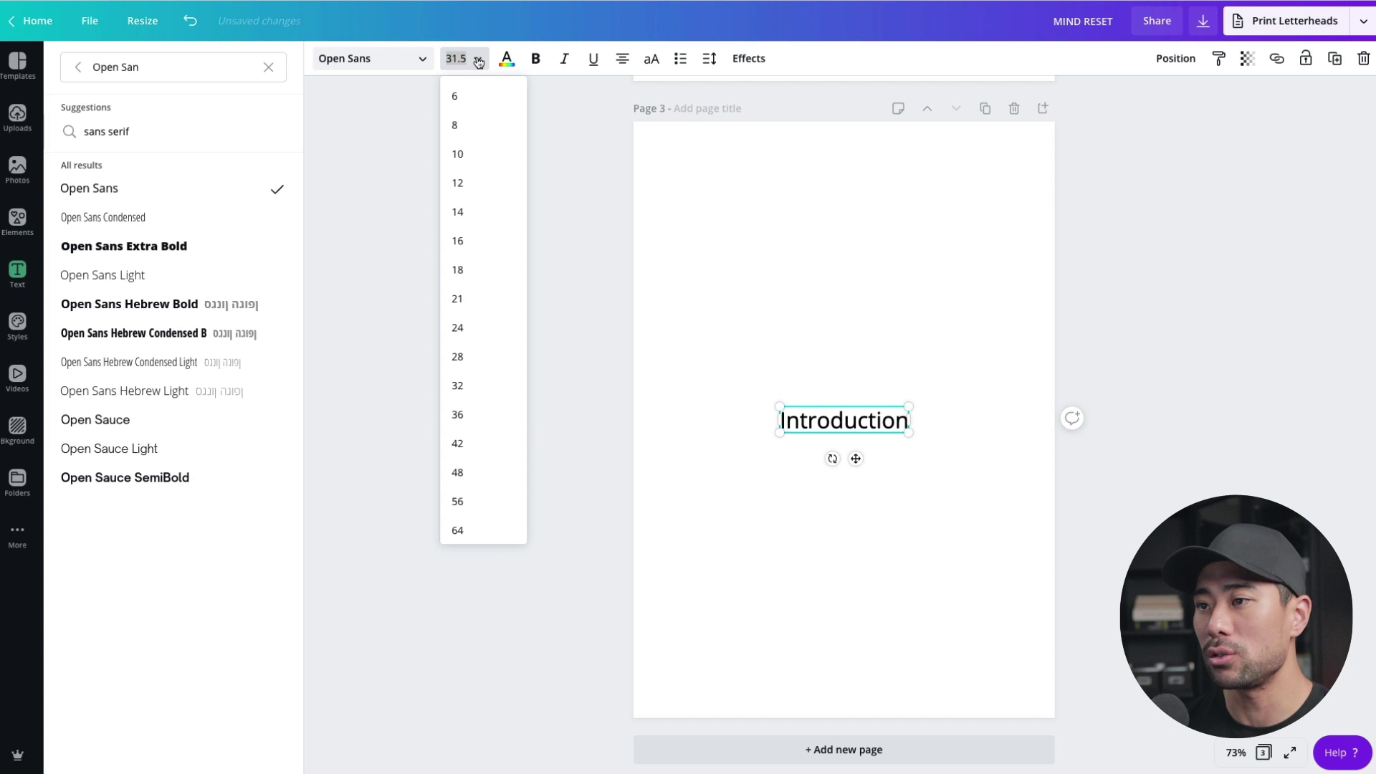
left_click(476, 388)
Move the Introduction heading to the top-left corner of page 3
left_click(888, 492)
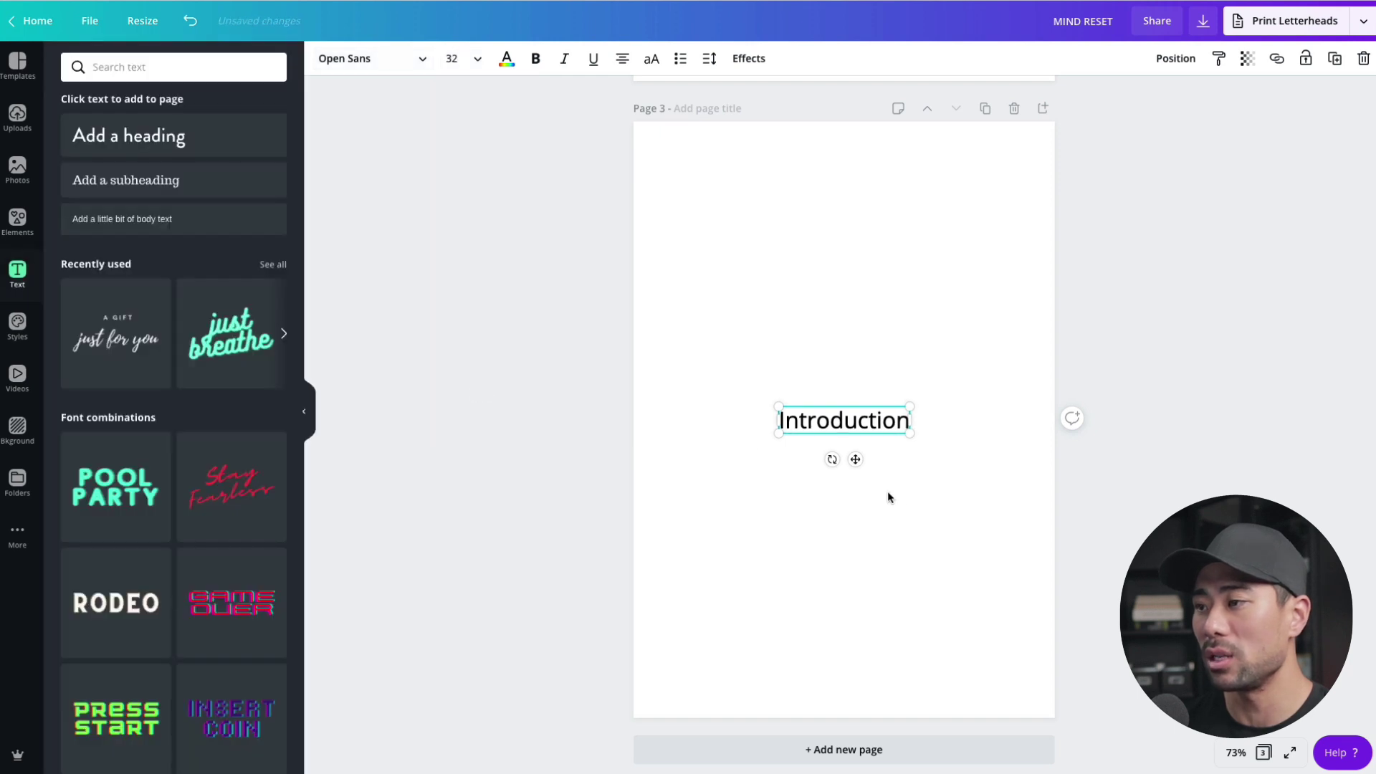
left_click(884, 428)
left_click_drag(886, 428, 773, 177)
left_click(785, 284)
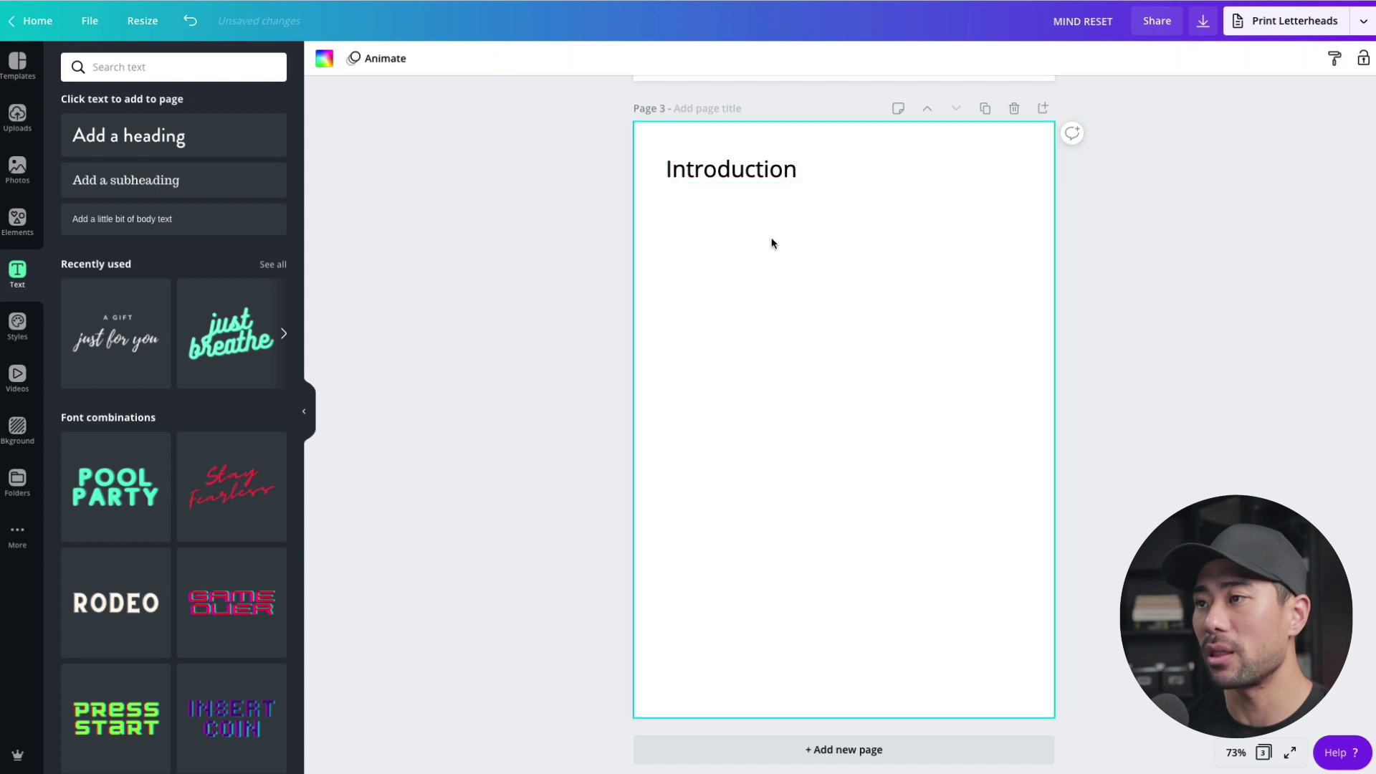
key("super+Tab")
Select all the Introduction paragraphs in the Word manuscript and copy them
left_click(668, 267)
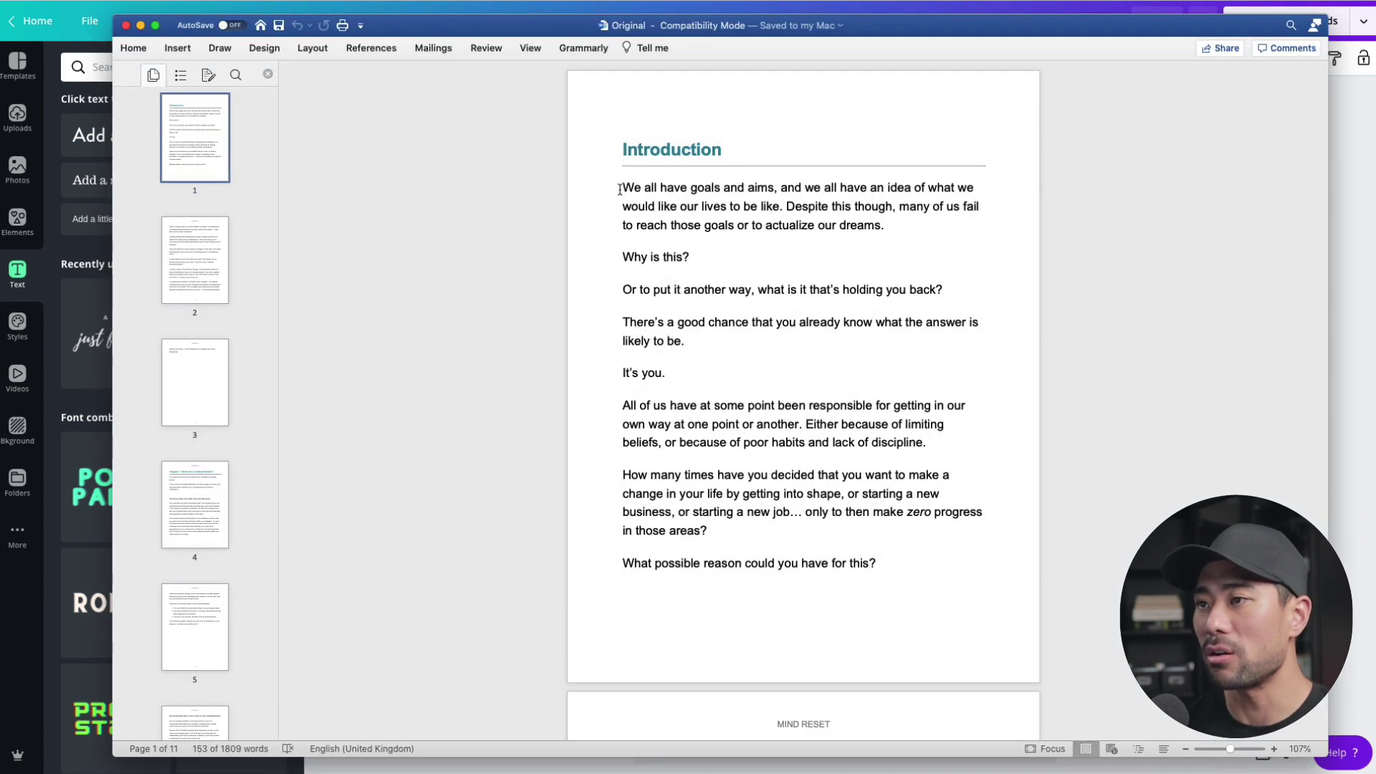
left_click_drag(620, 189, 893, 560)
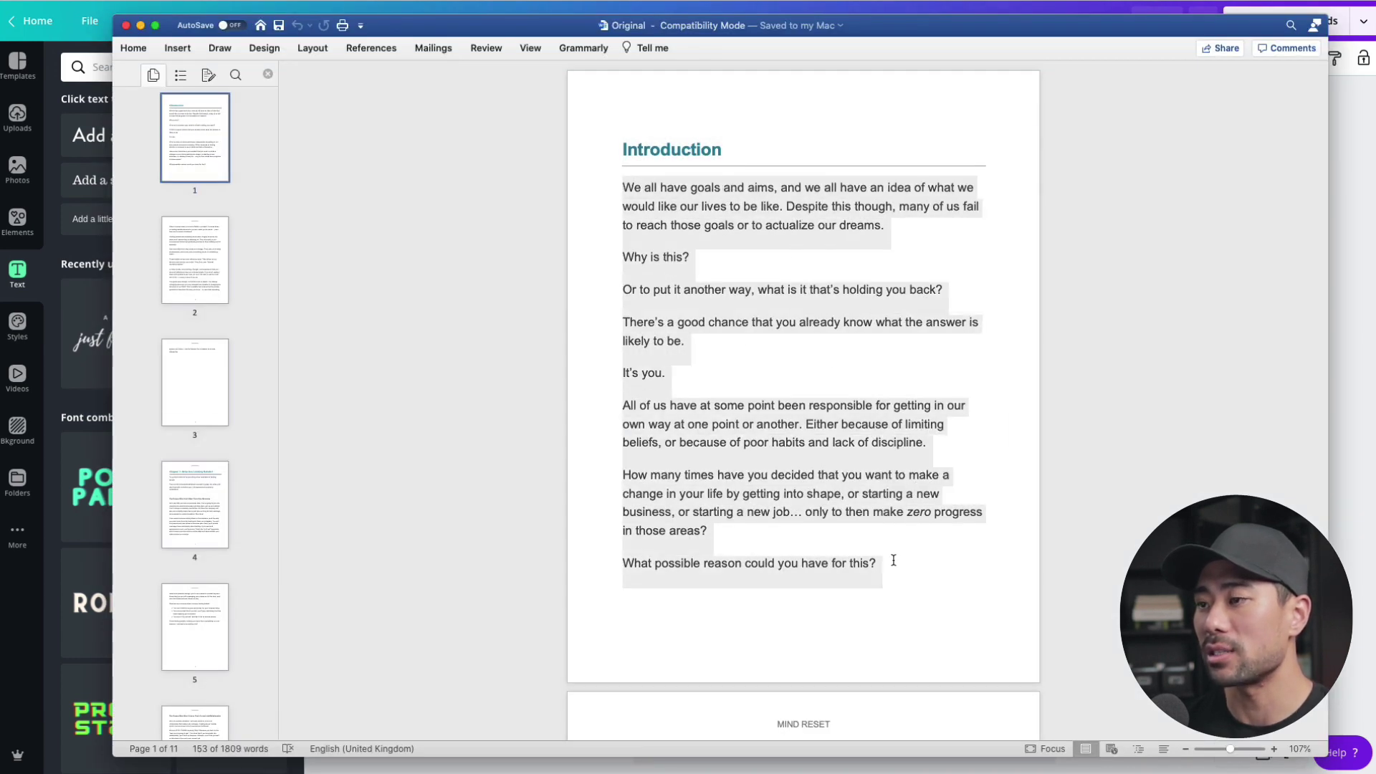
right_click(669, 213)
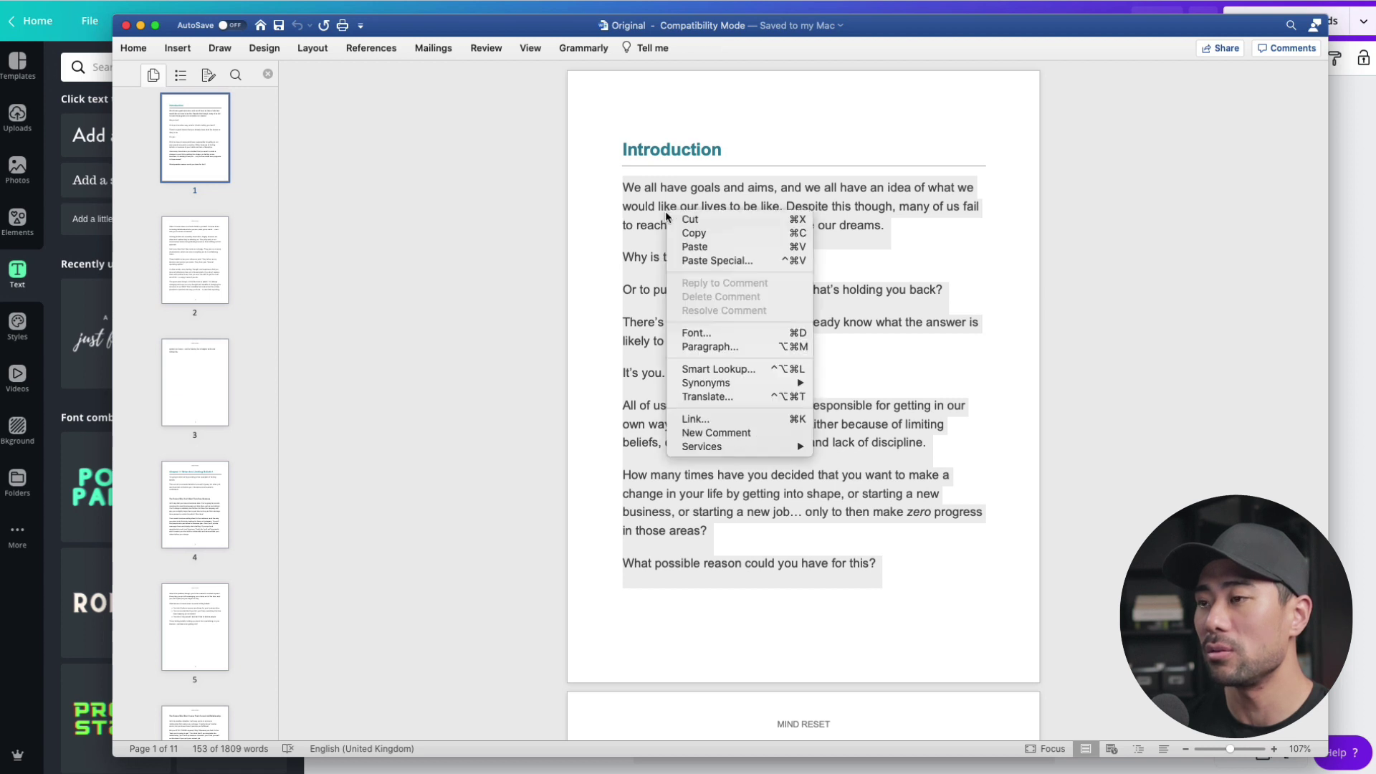
left_click(719, 233)
key("super+Tab")
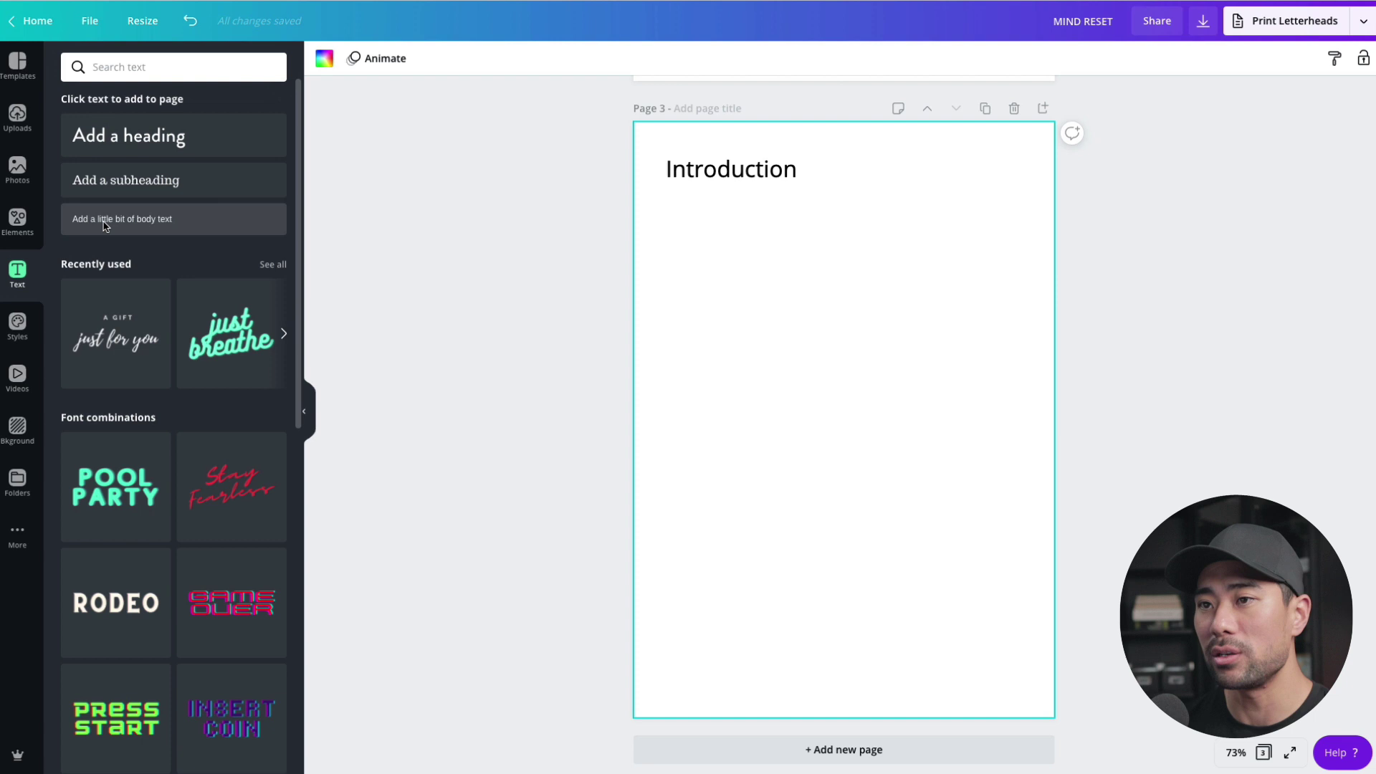
Add a body text box to page 3 and paste the copied Introduction text into it
left_click(146, 227)
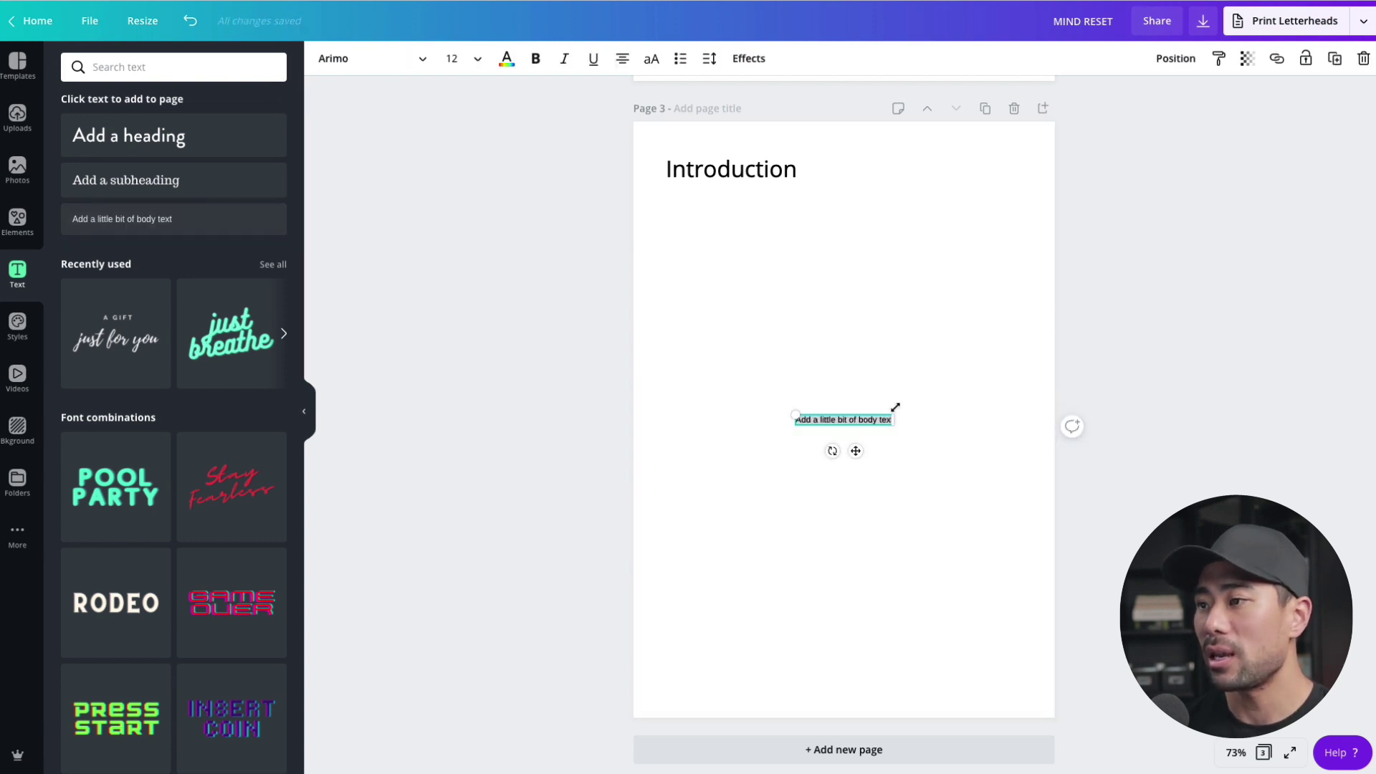
left_click(866, 418)
key("ctrl+a")
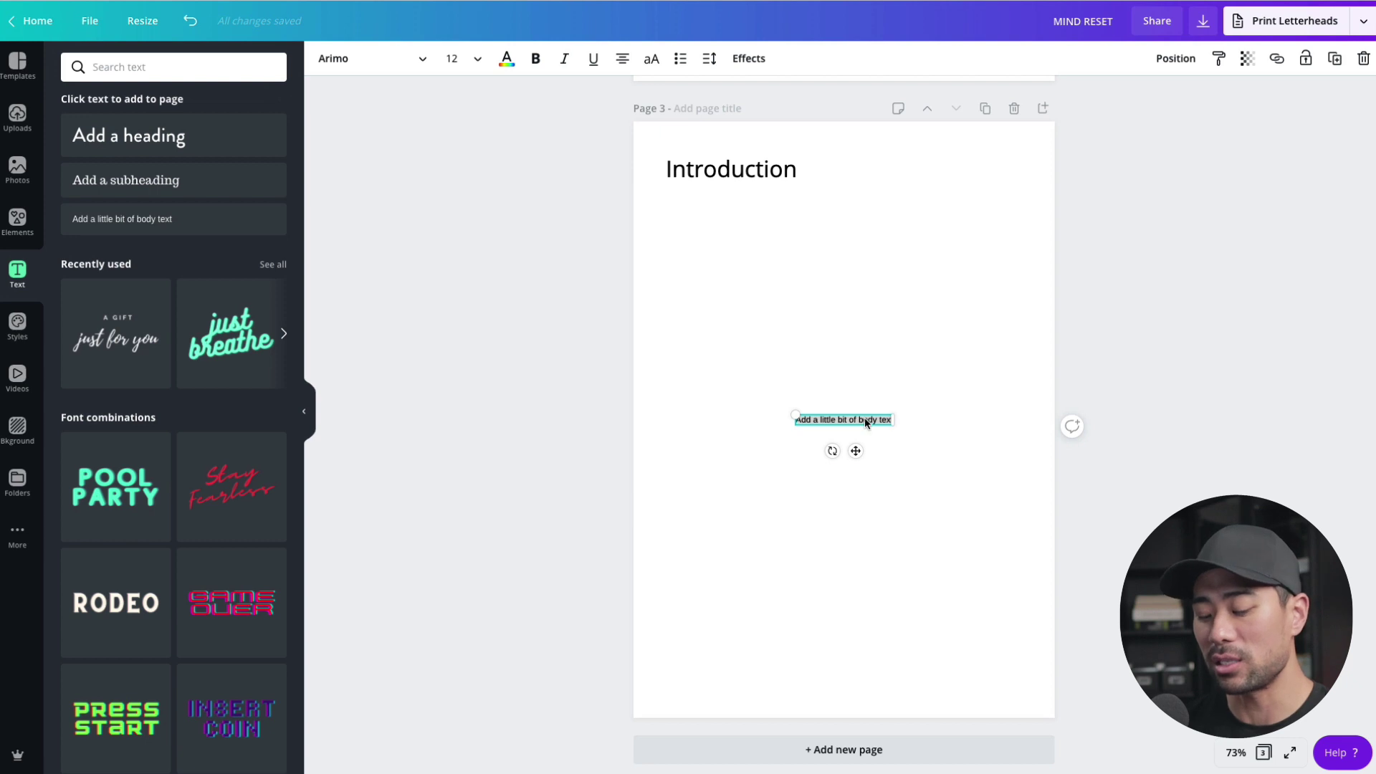
key("ctrl+v")
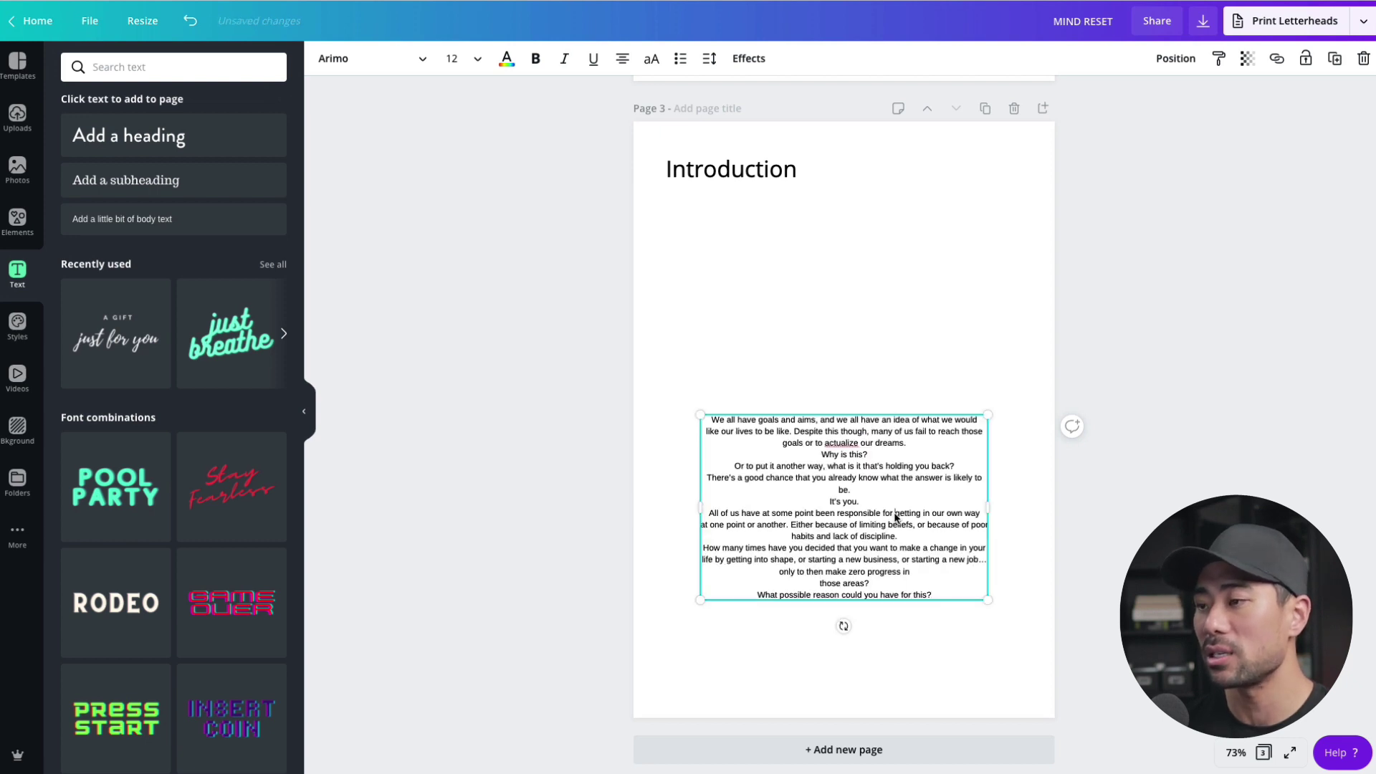
Resize the body text box and move it just under the heading, aligned to its left edge
left_click_drag(700, 505, 663, 524)
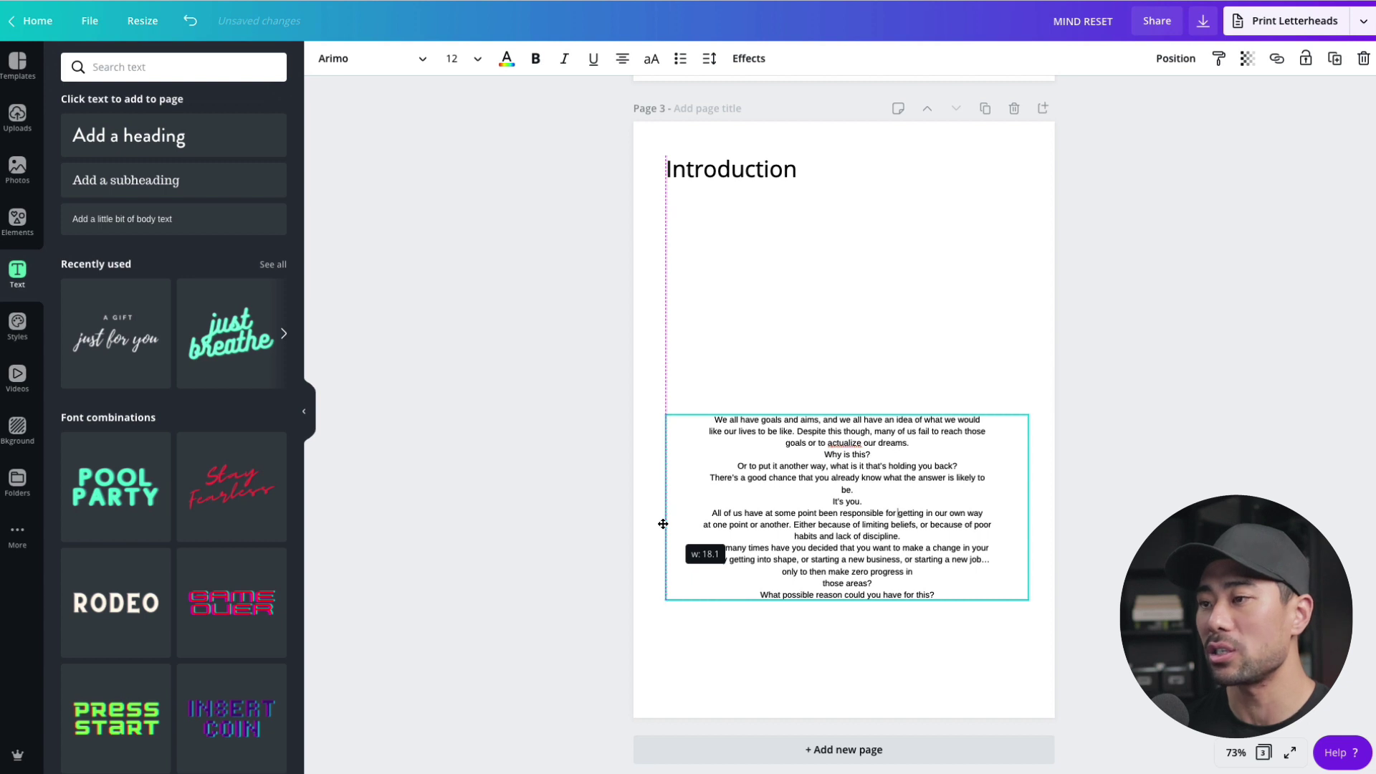
left_click_drag(663, 524, 663, 524)
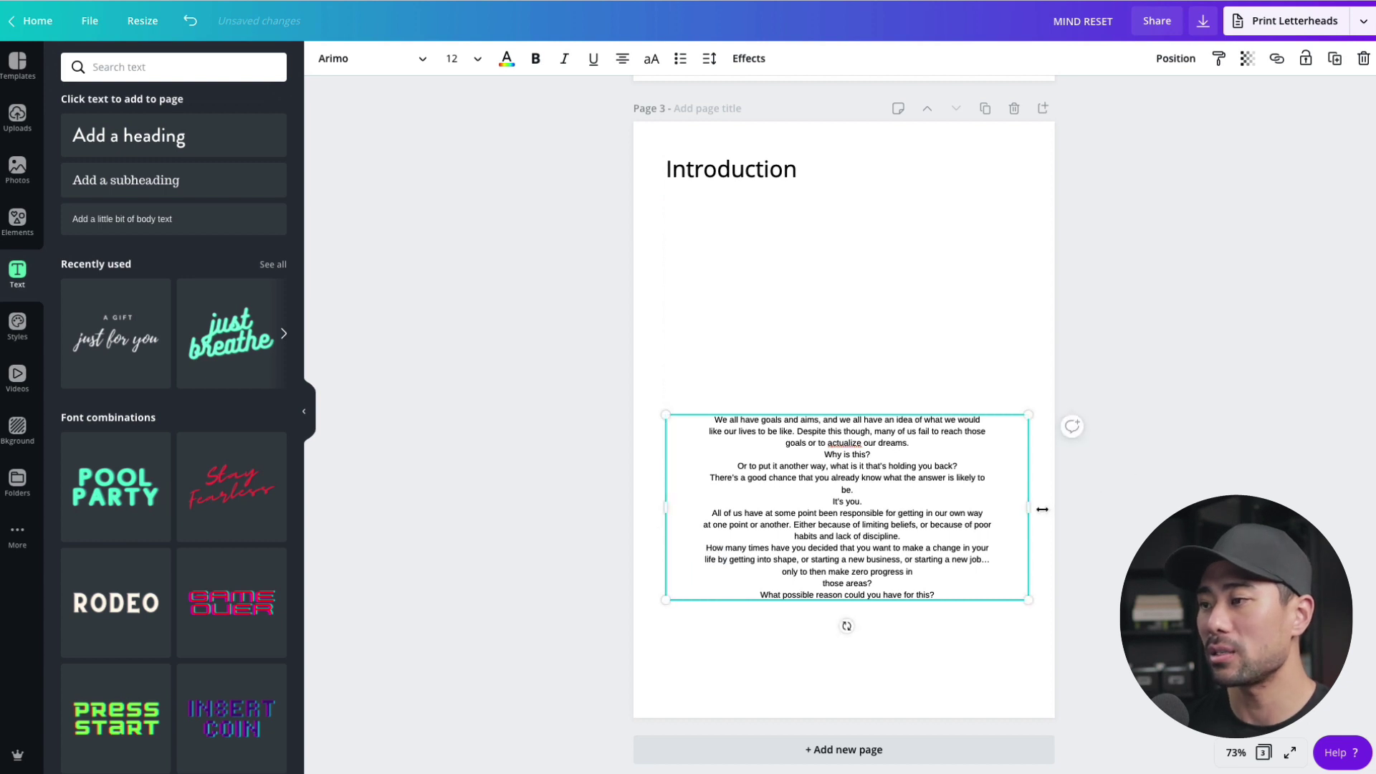
left_click_drag(1032, 508, 1030, 511)
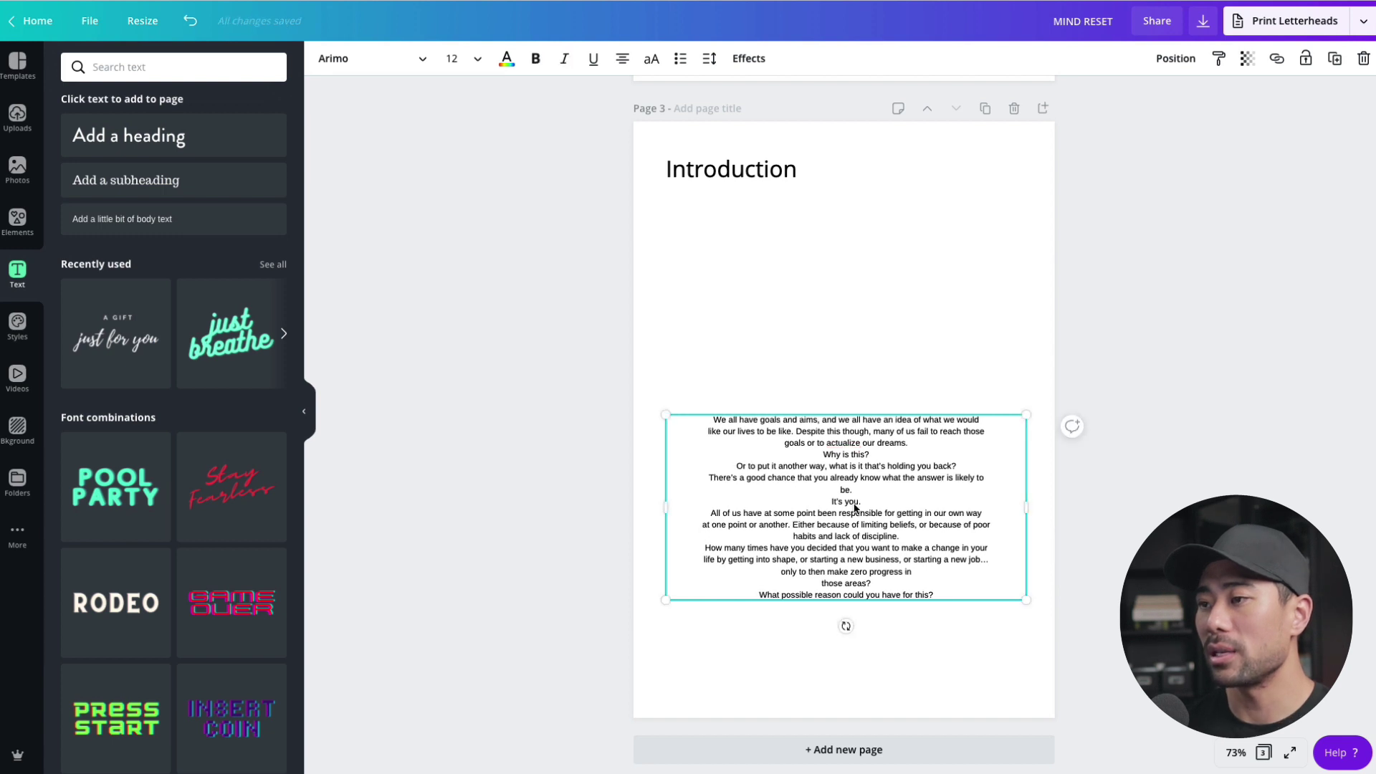
left_click_drag(854, 504, 855, 294)
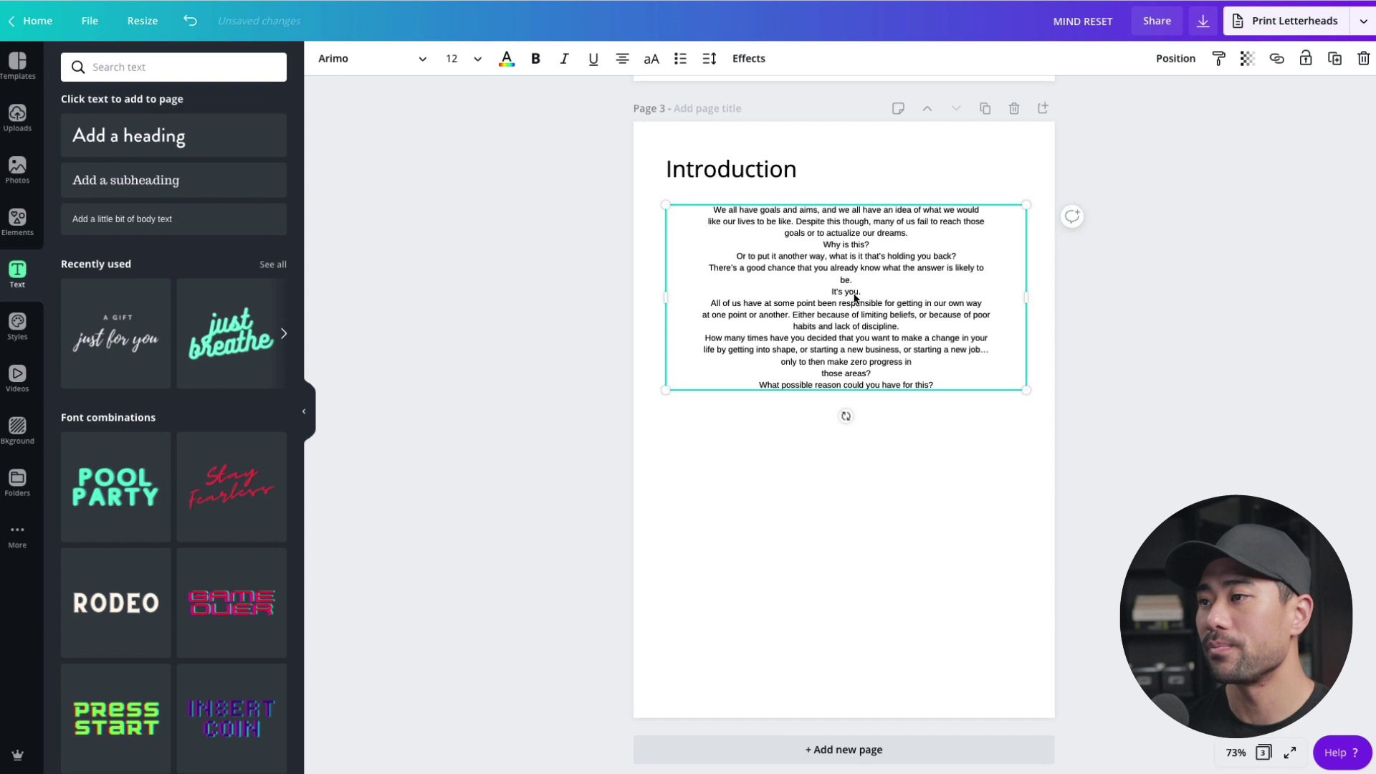
Left-align the Introduction body text and set it to size 16
double_click(834, 249)
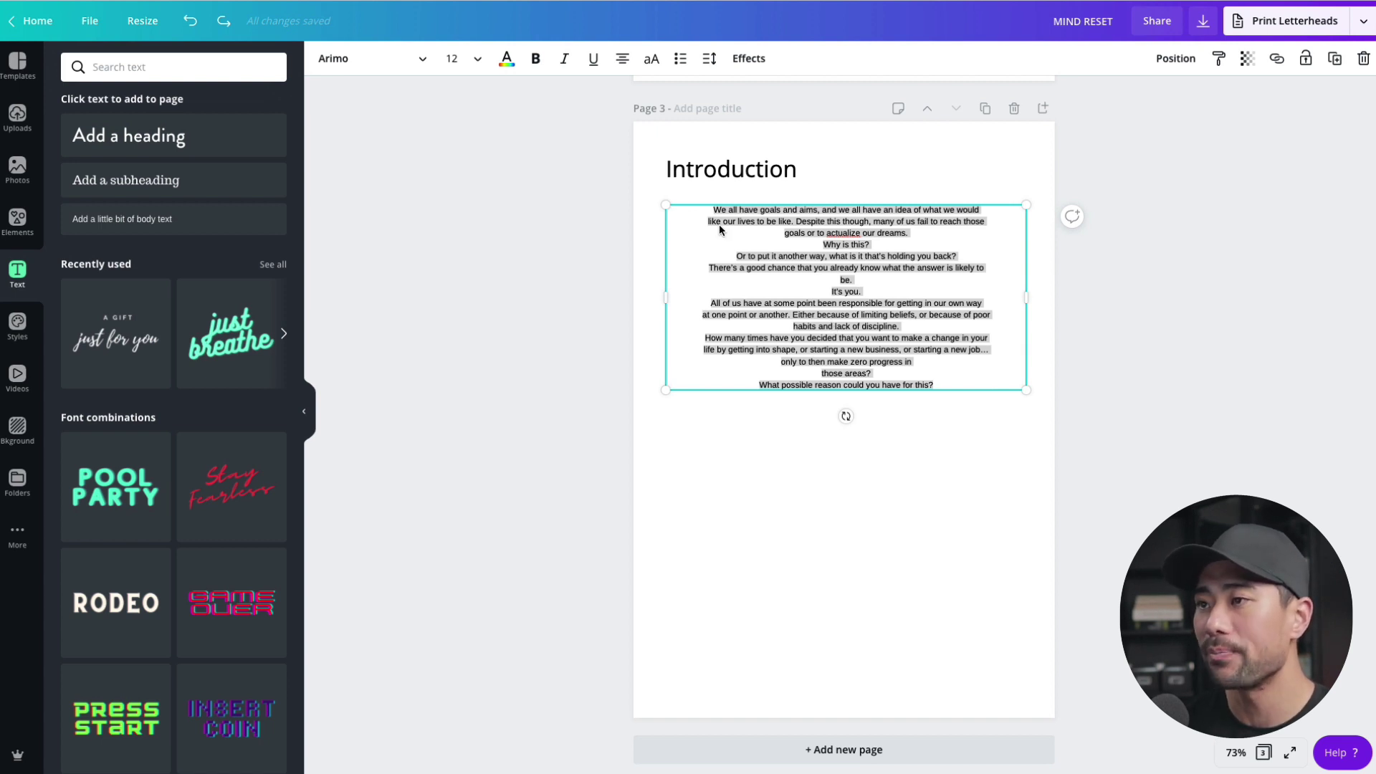
left_click(622, 65)
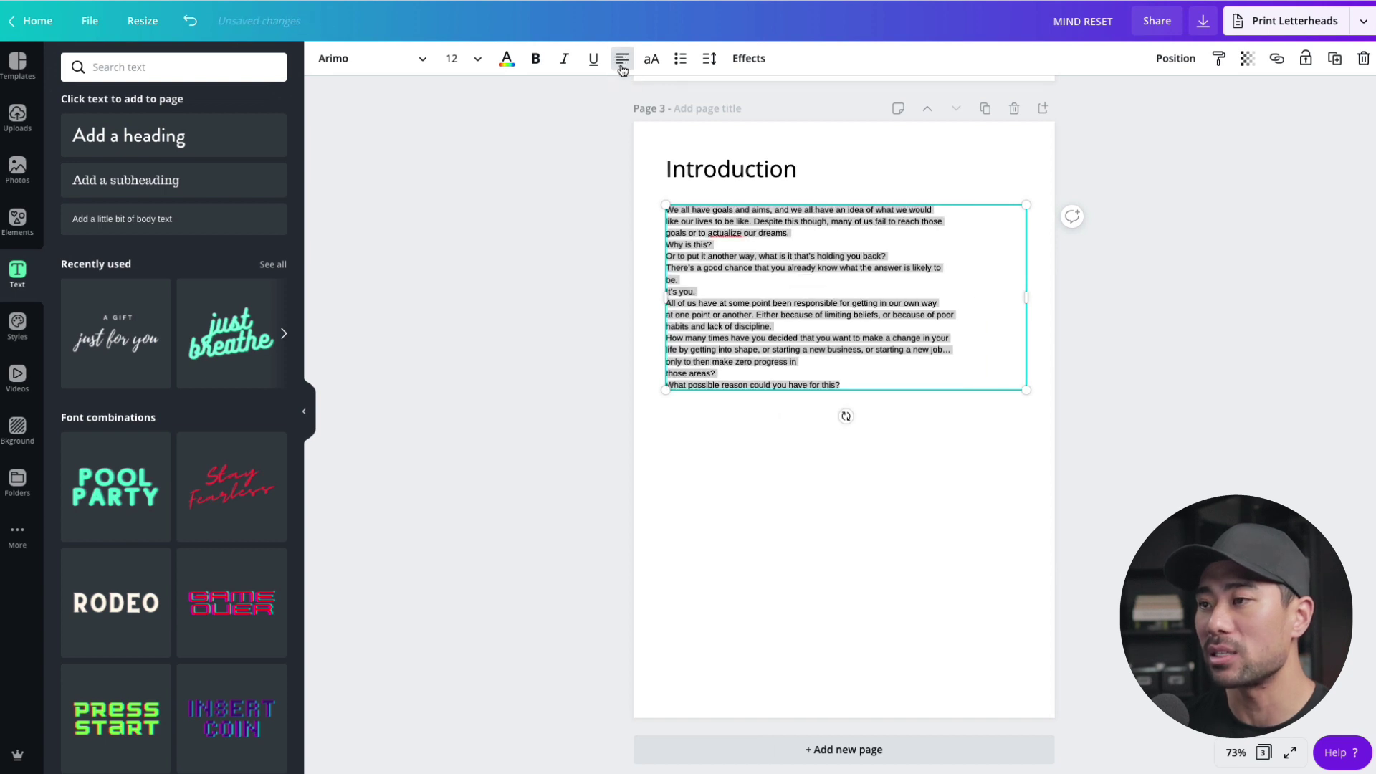
left_click(769, 351)
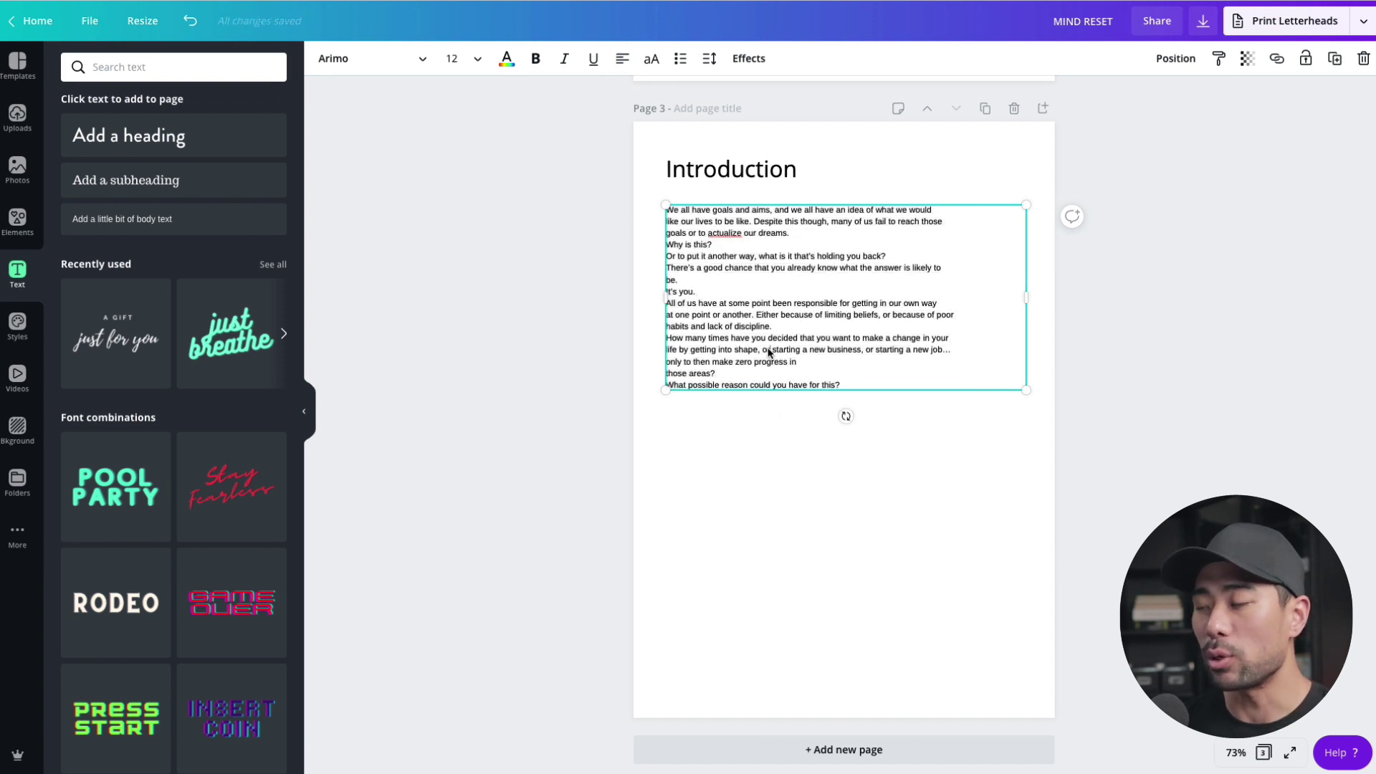
key("ctrl+a")
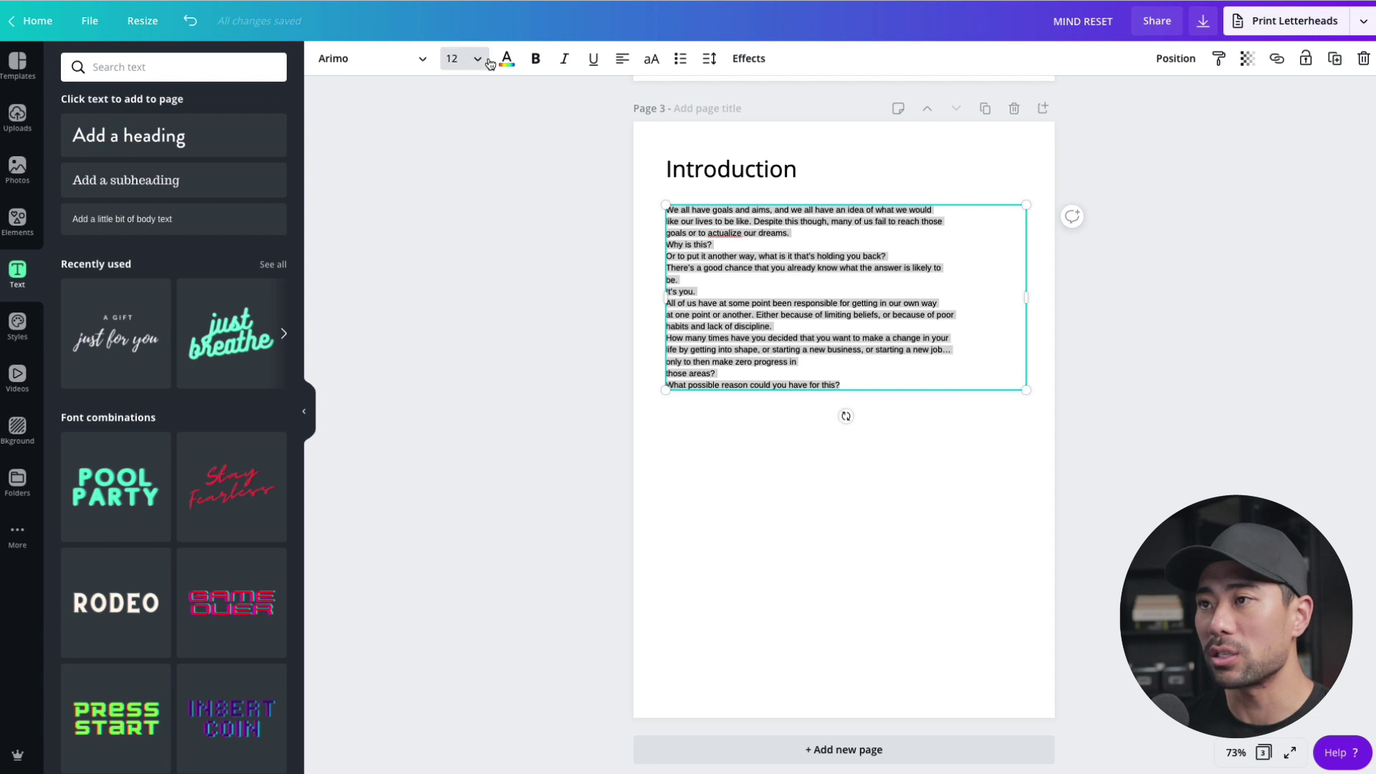
left_click(477, 60)
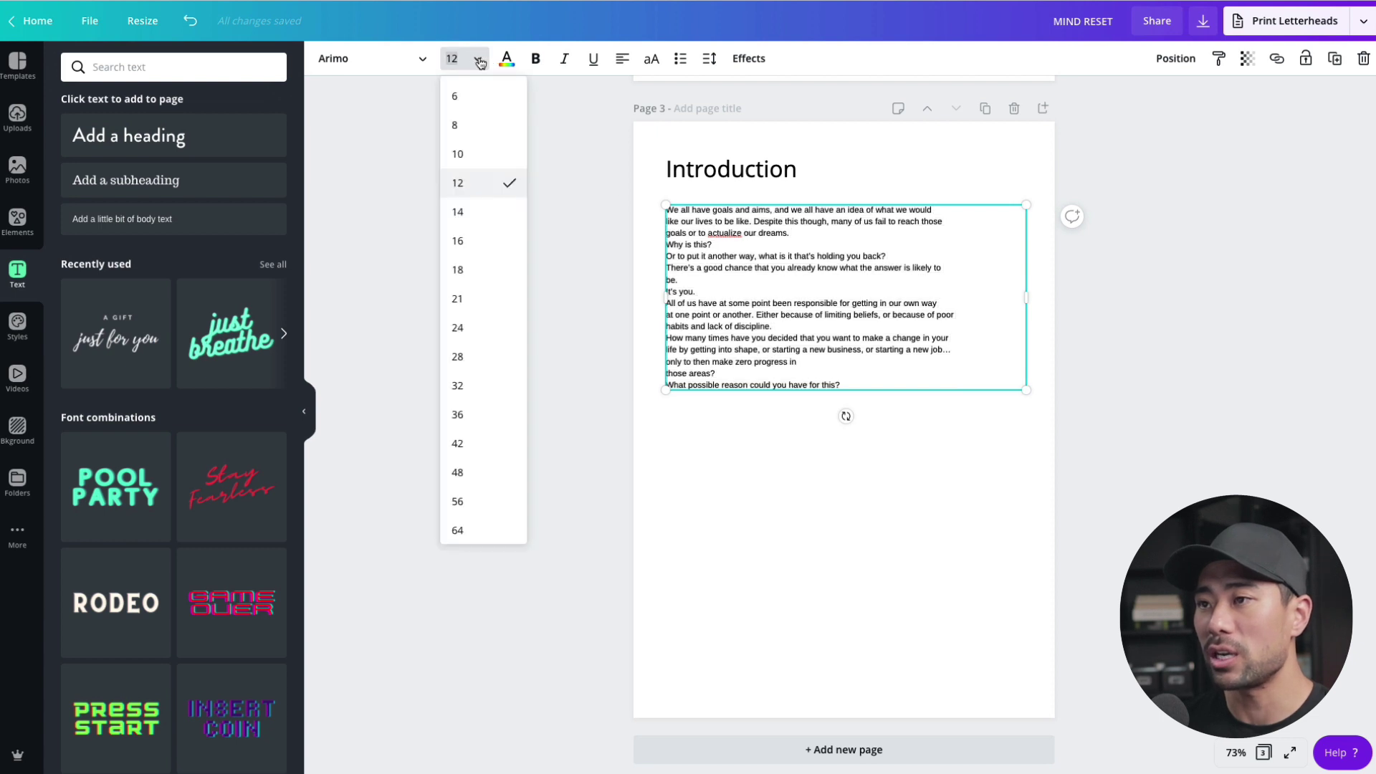
left_click(457, 241)
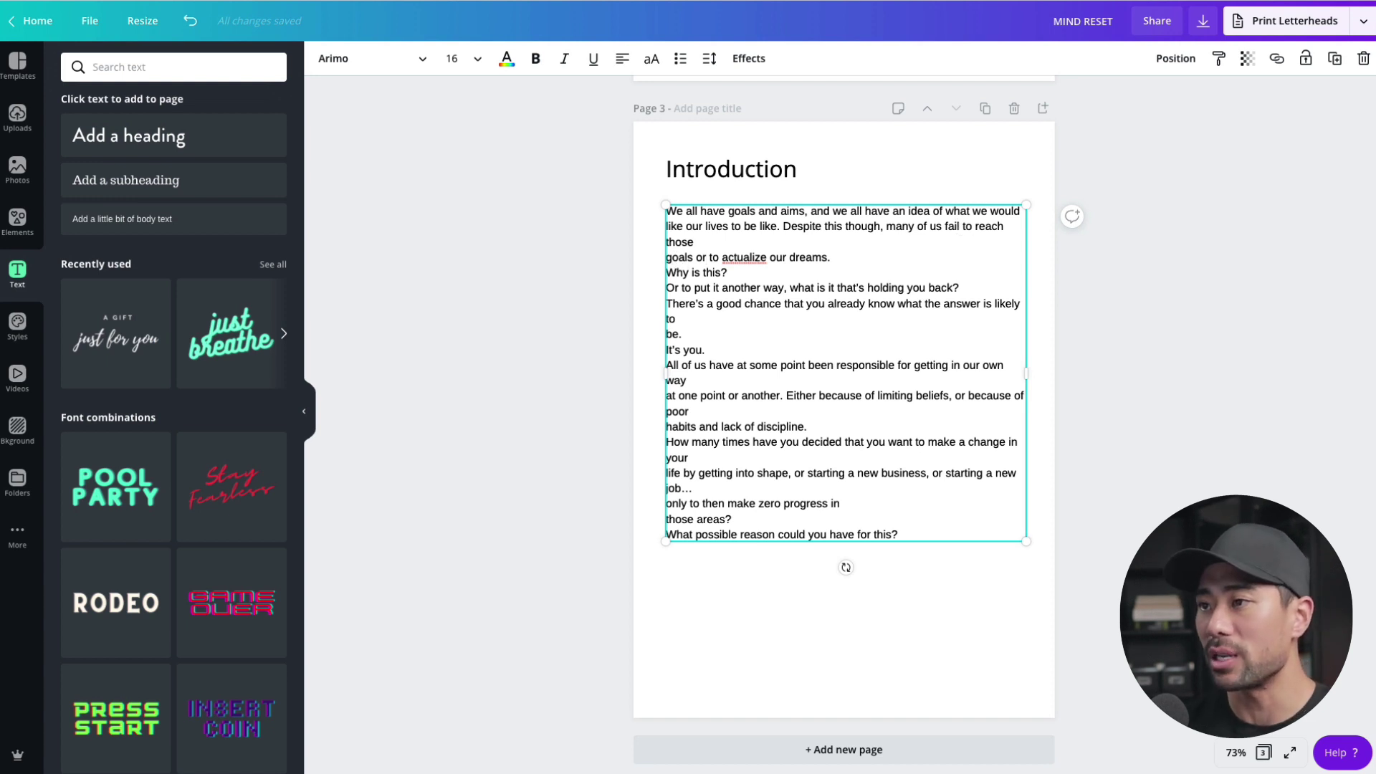
Rejoin the line broken after 'those' and add a blank line after the first paragraph
key("BackSpace")
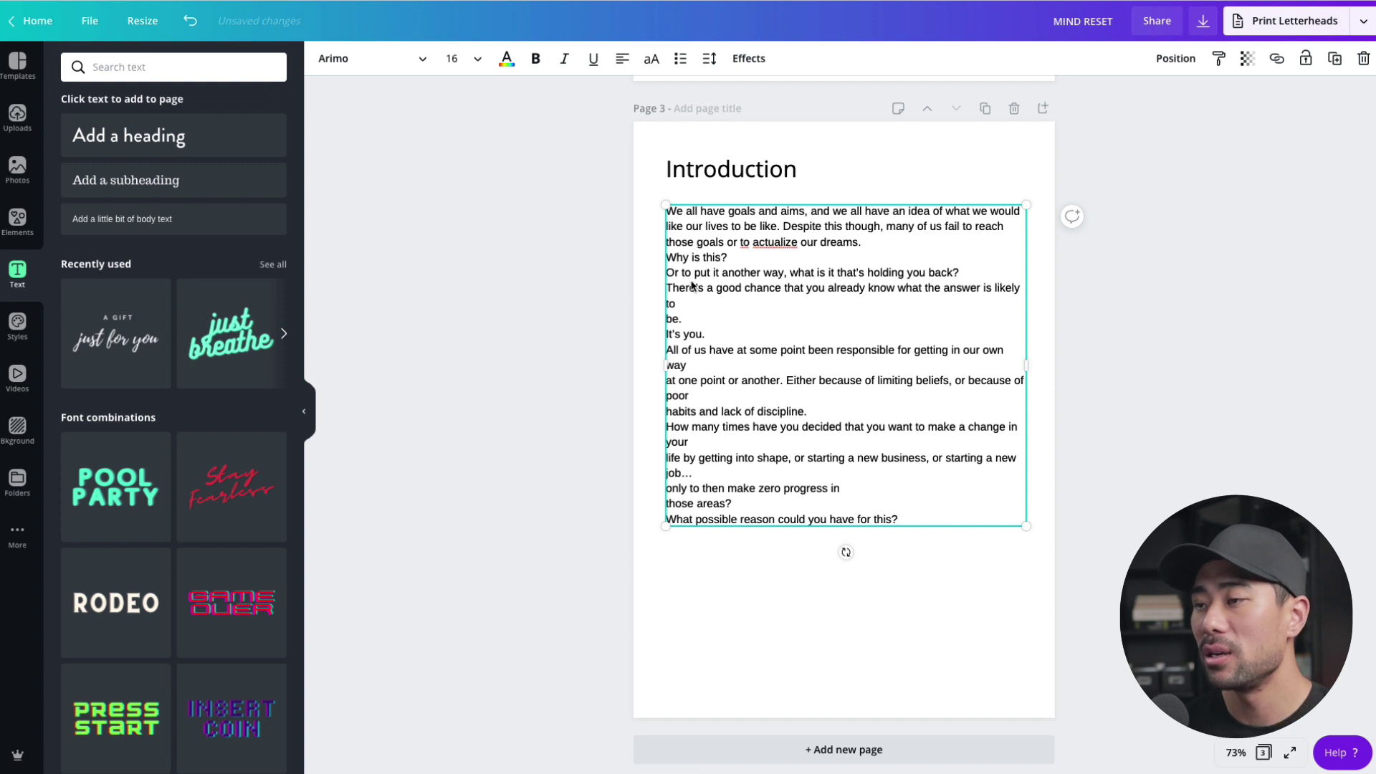
left_click(866, 244)
key("Return")
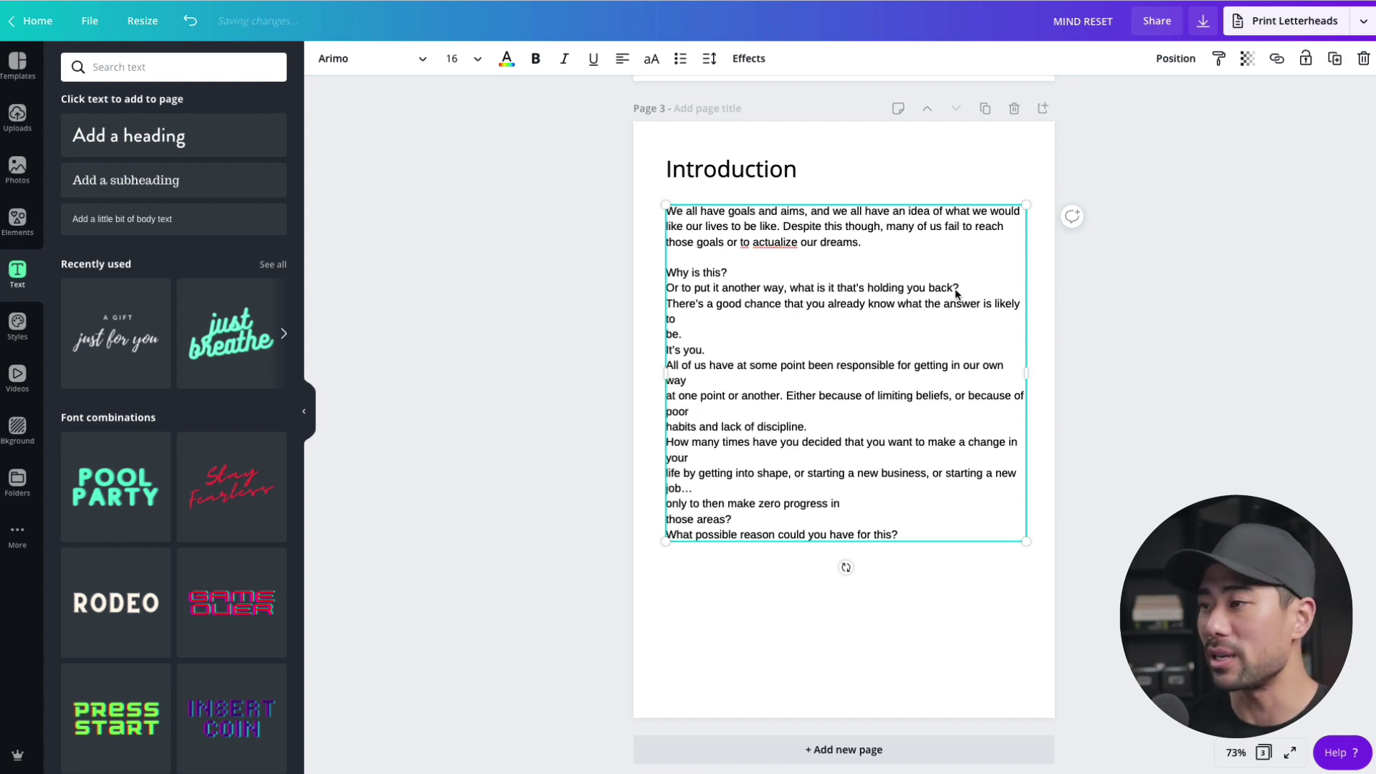
left_click(842, 620)
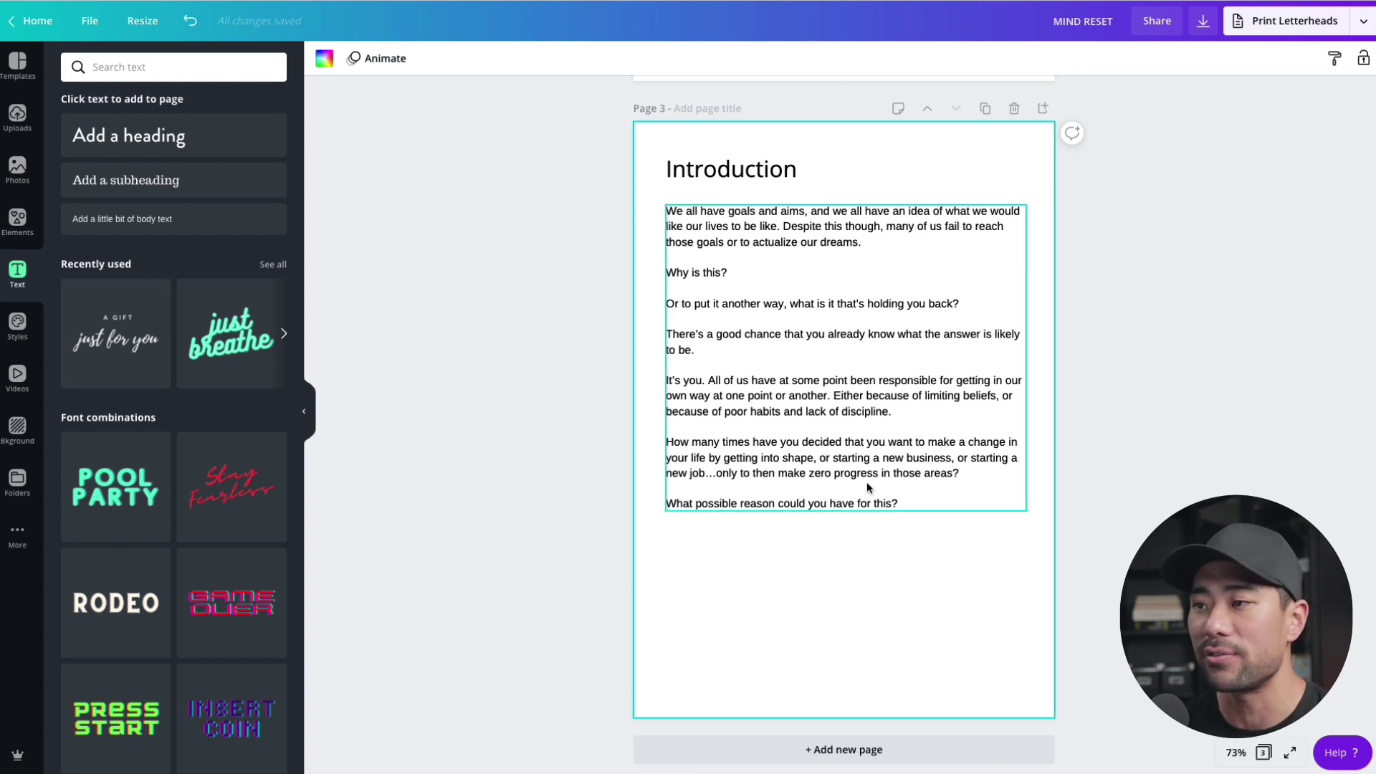
Drop the downloaded lake photo onto page 3, shrink it, and place it below the last text line
left_click(11, 175)
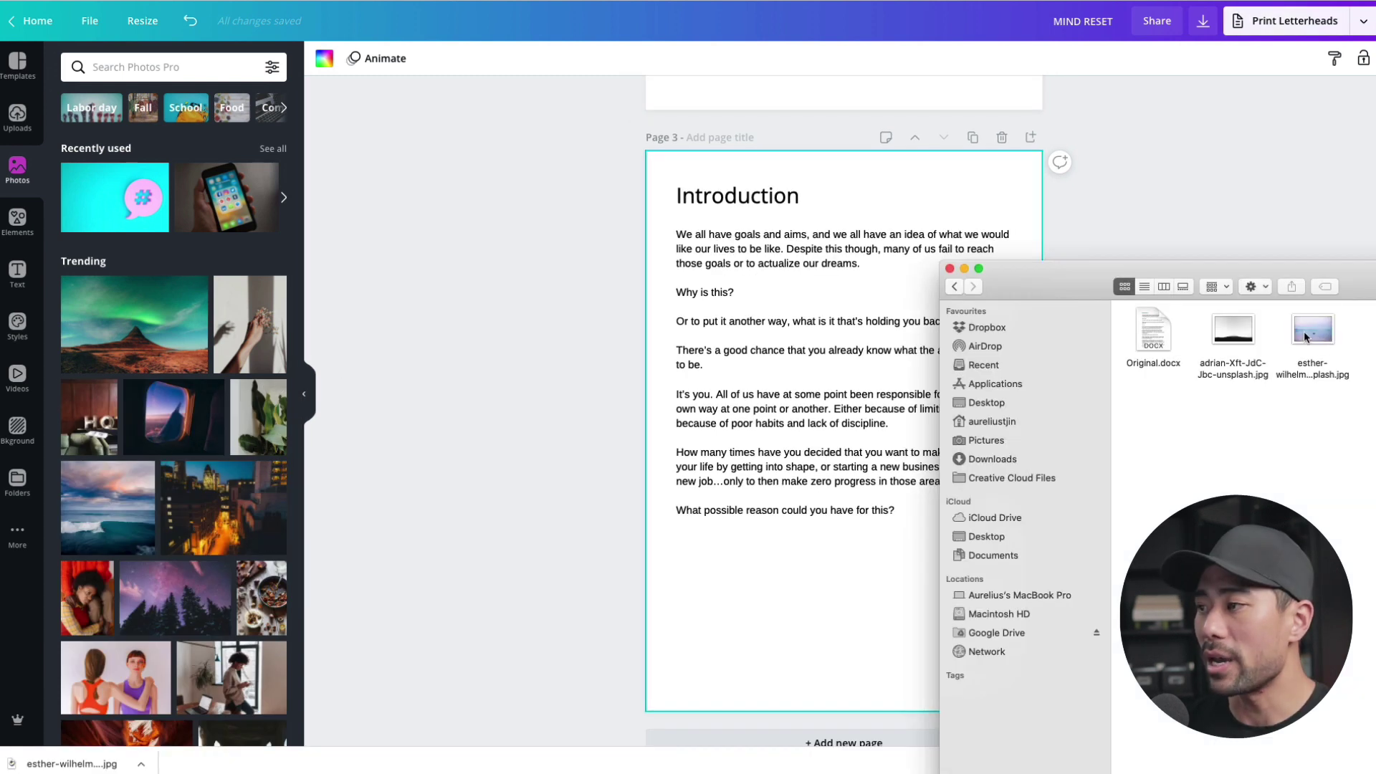
left_click_drag(1312, 330, 791, 594)
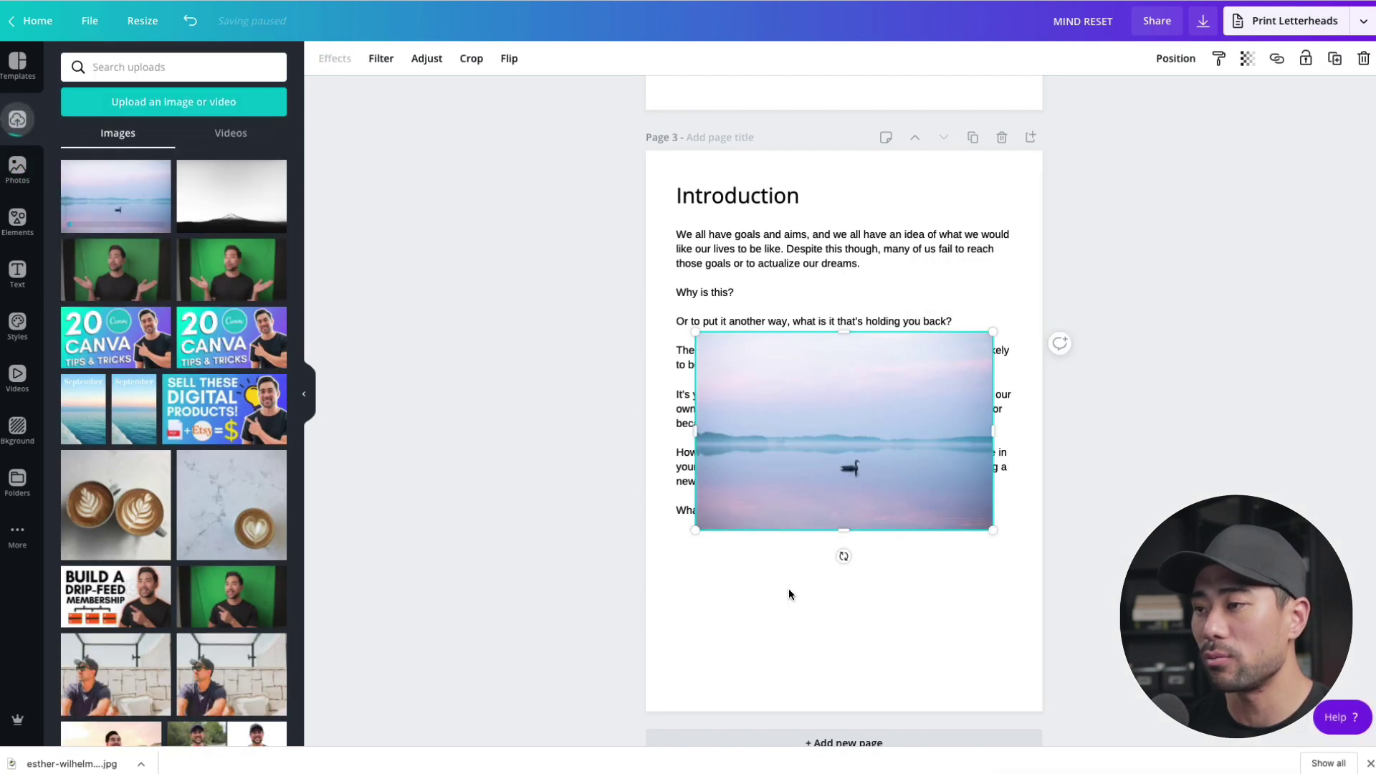
left_click_drag(870, 393, 857, 556)
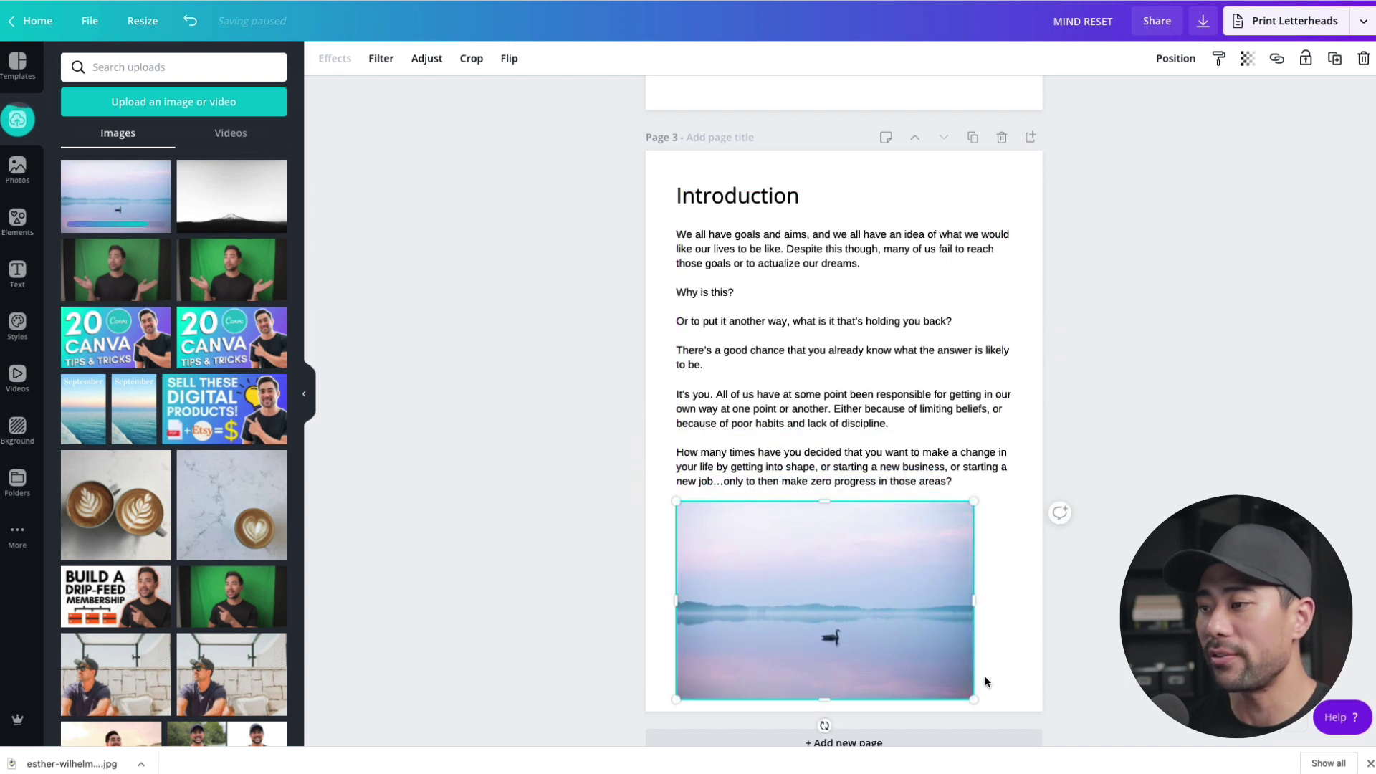
left_click_drag(974, 700, 869, 642)
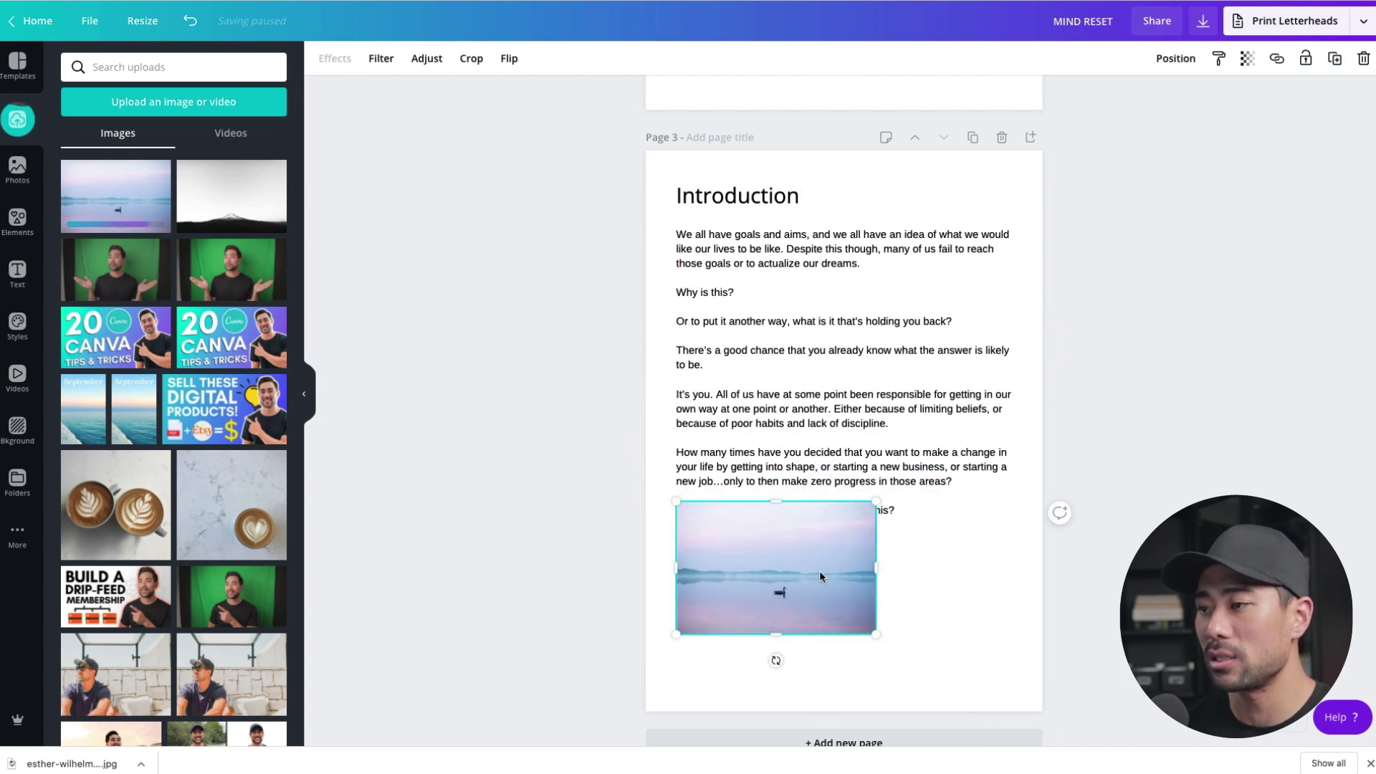
left_click_drag(820, 577, 884, 620)
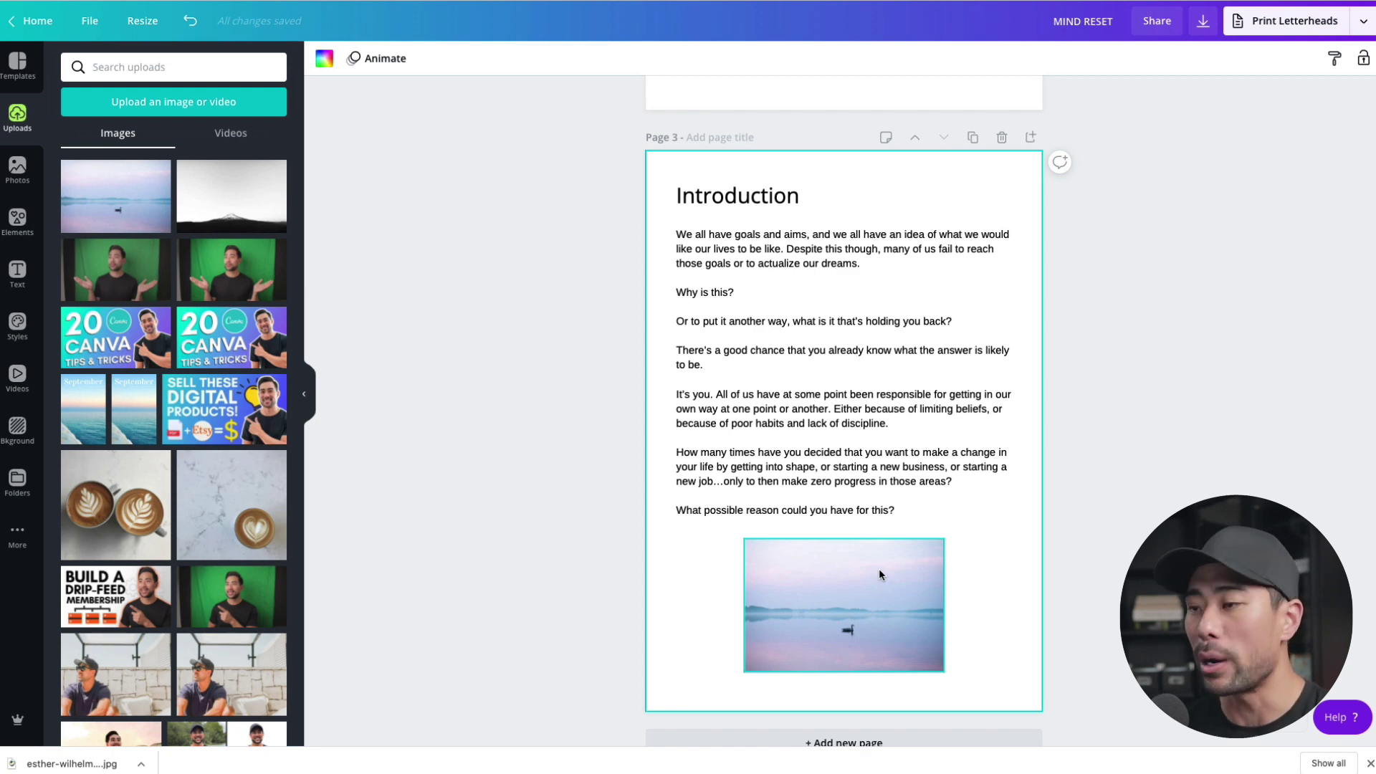
Place the lake photo at left under 'Why is this?' and shrink it to about 8.3 × 5.5
left_click_drag(878, 575, 802, 369)
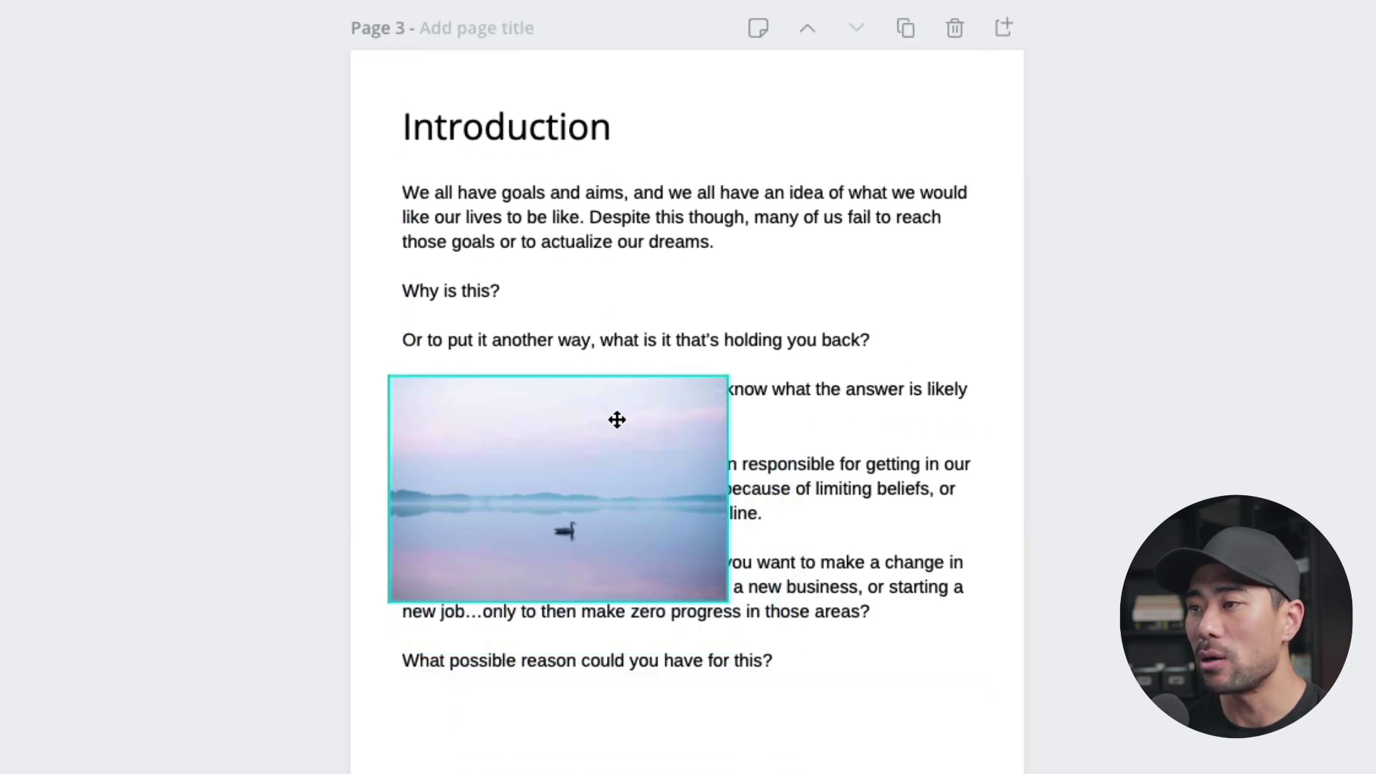
left_click_drag(617, 419, 631, 380)
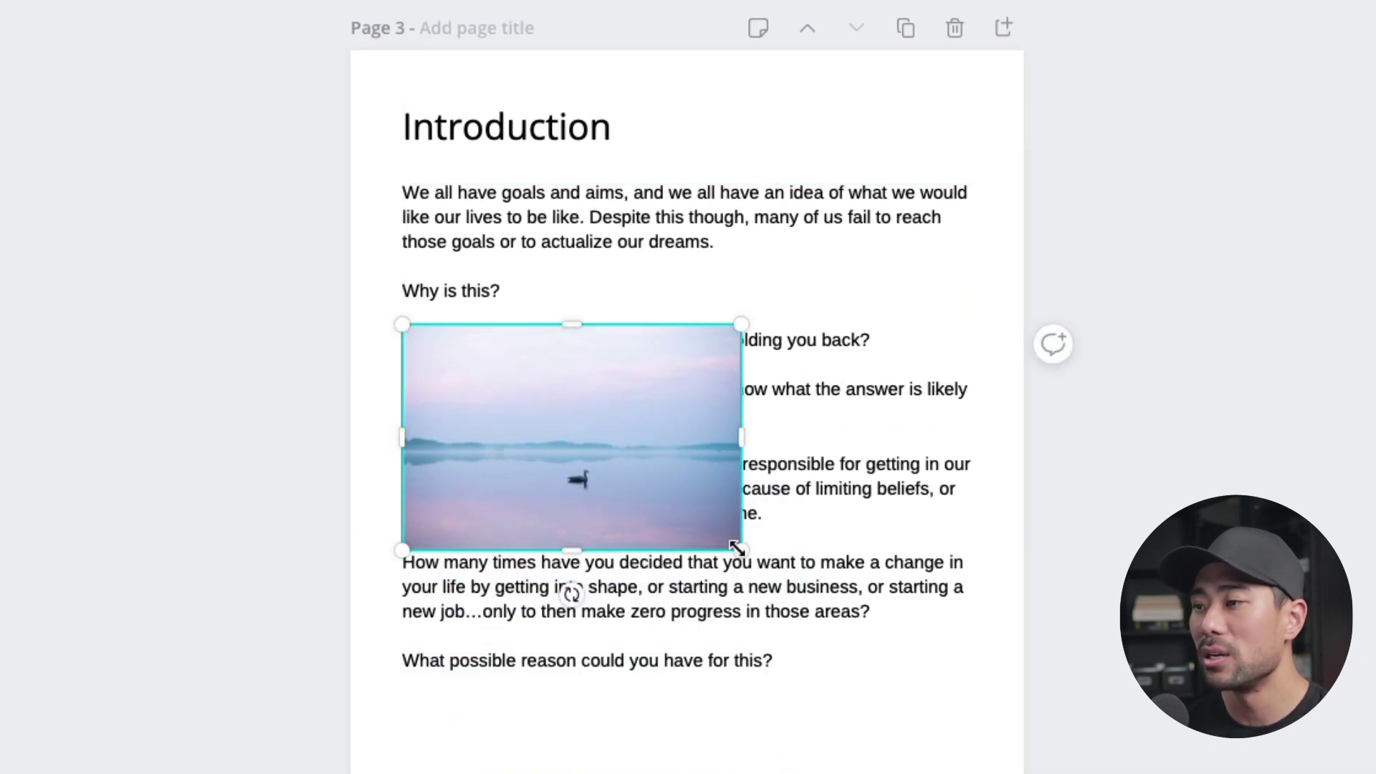
left_click_drag(741, 549, 689, 531)
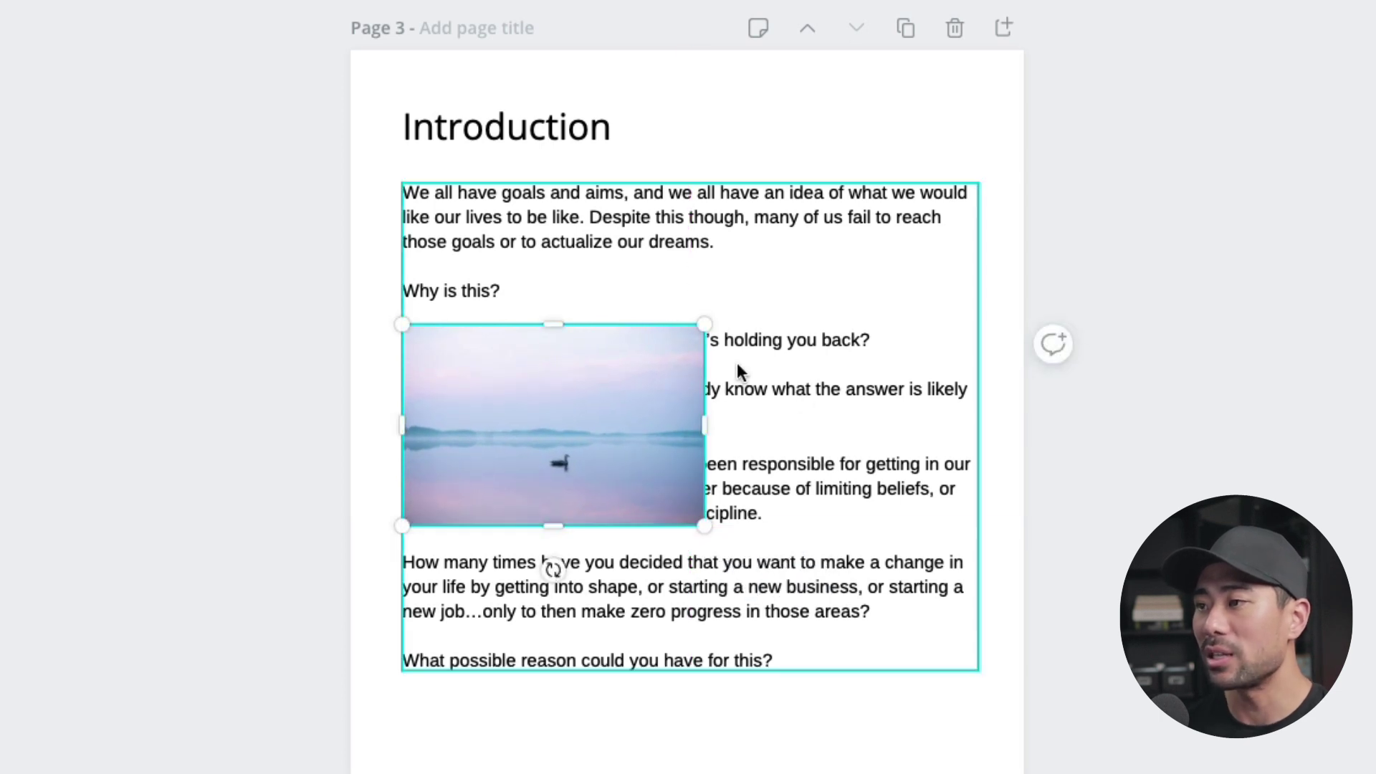
left_click(793, 346)
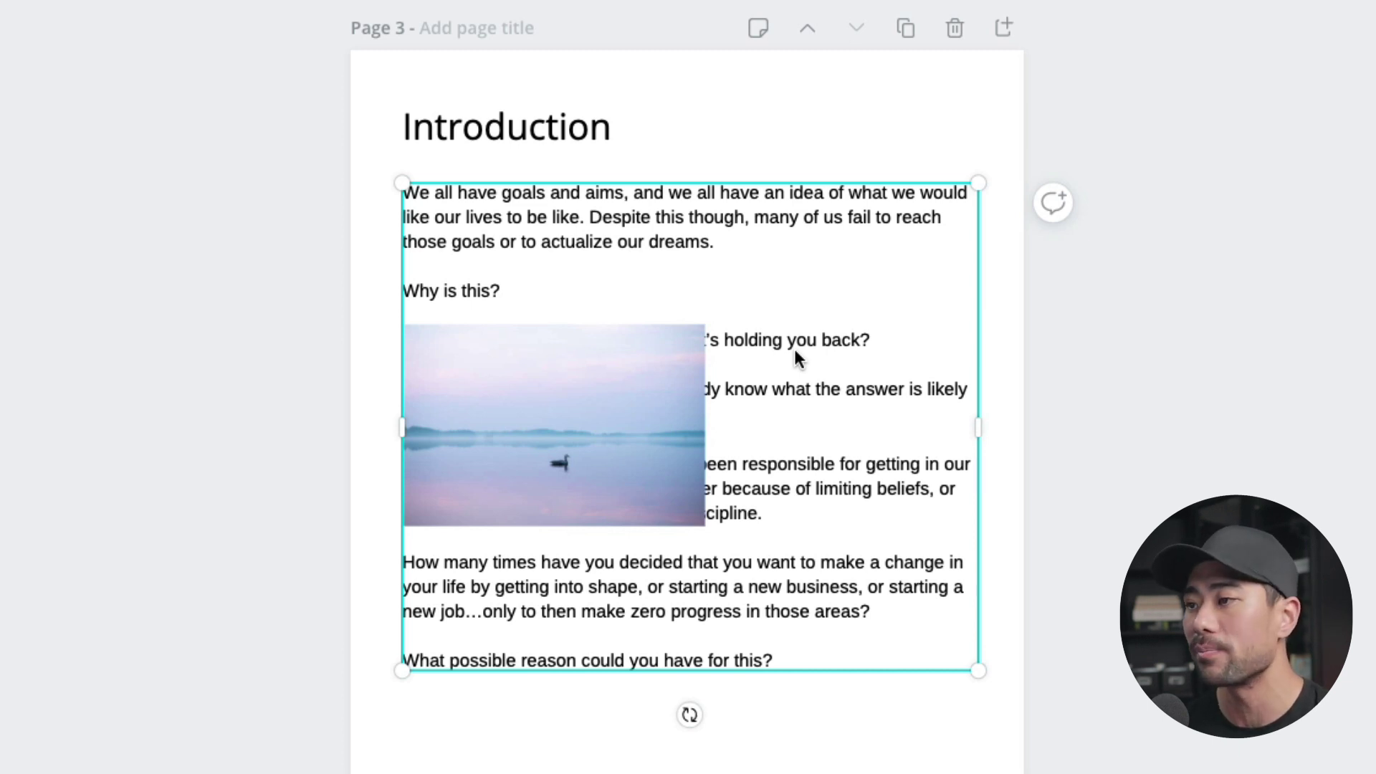
left_click(684, 739)
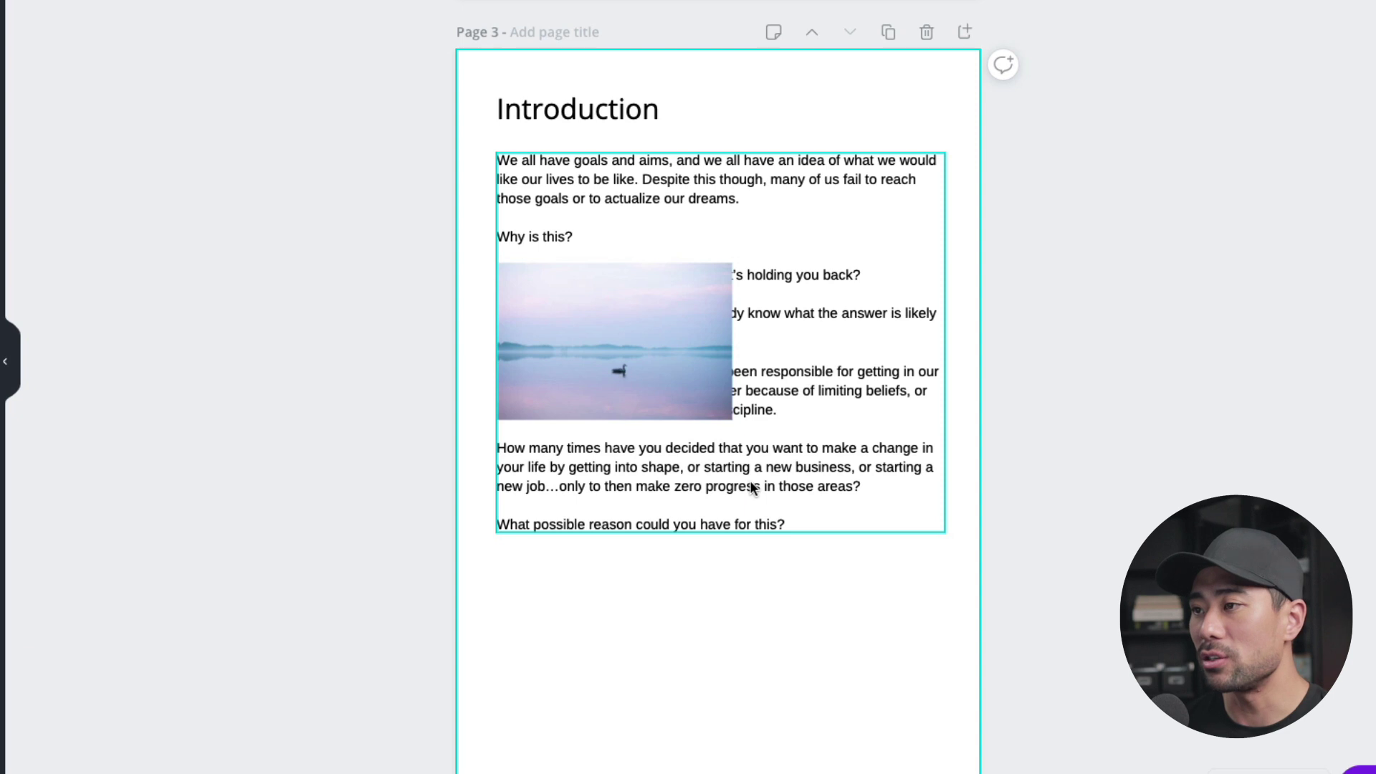
left_click(753, 487)
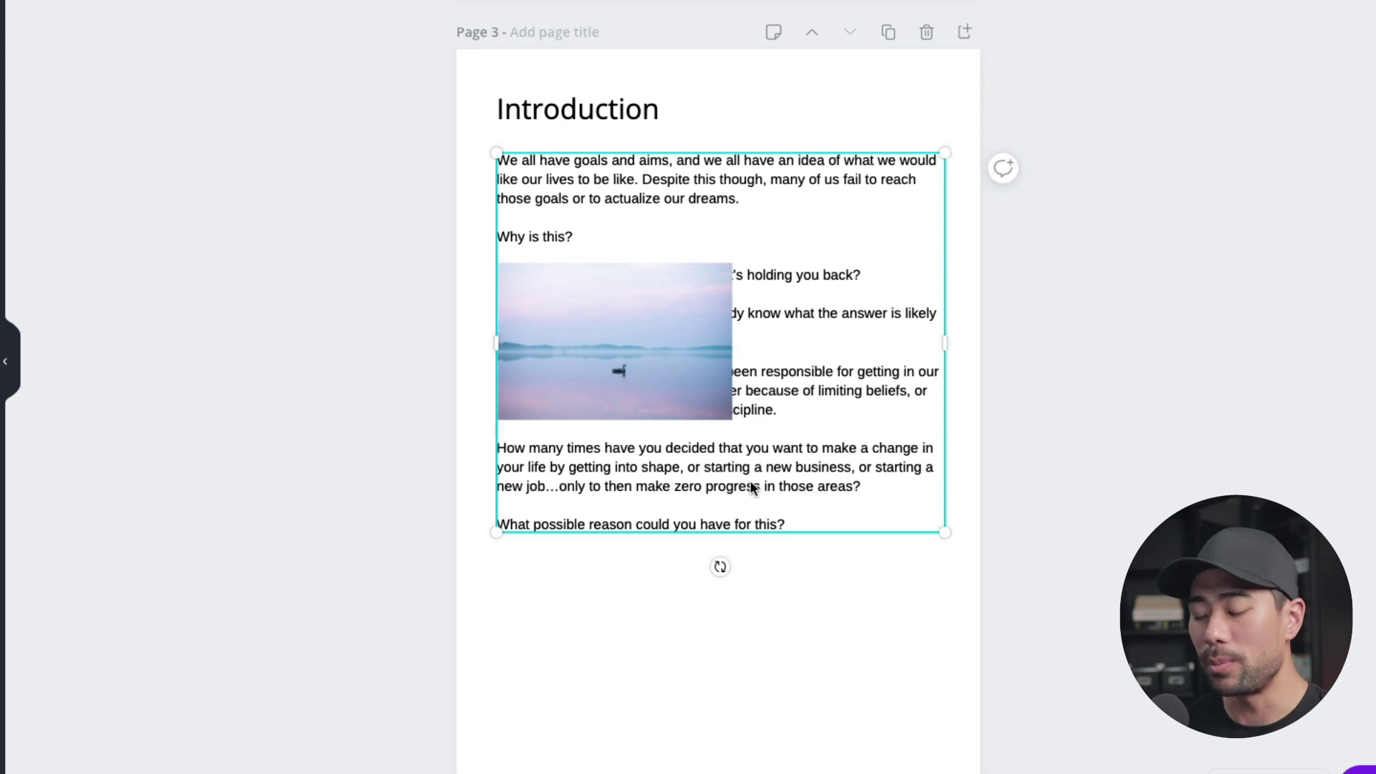
key("ctrl+bracketright")
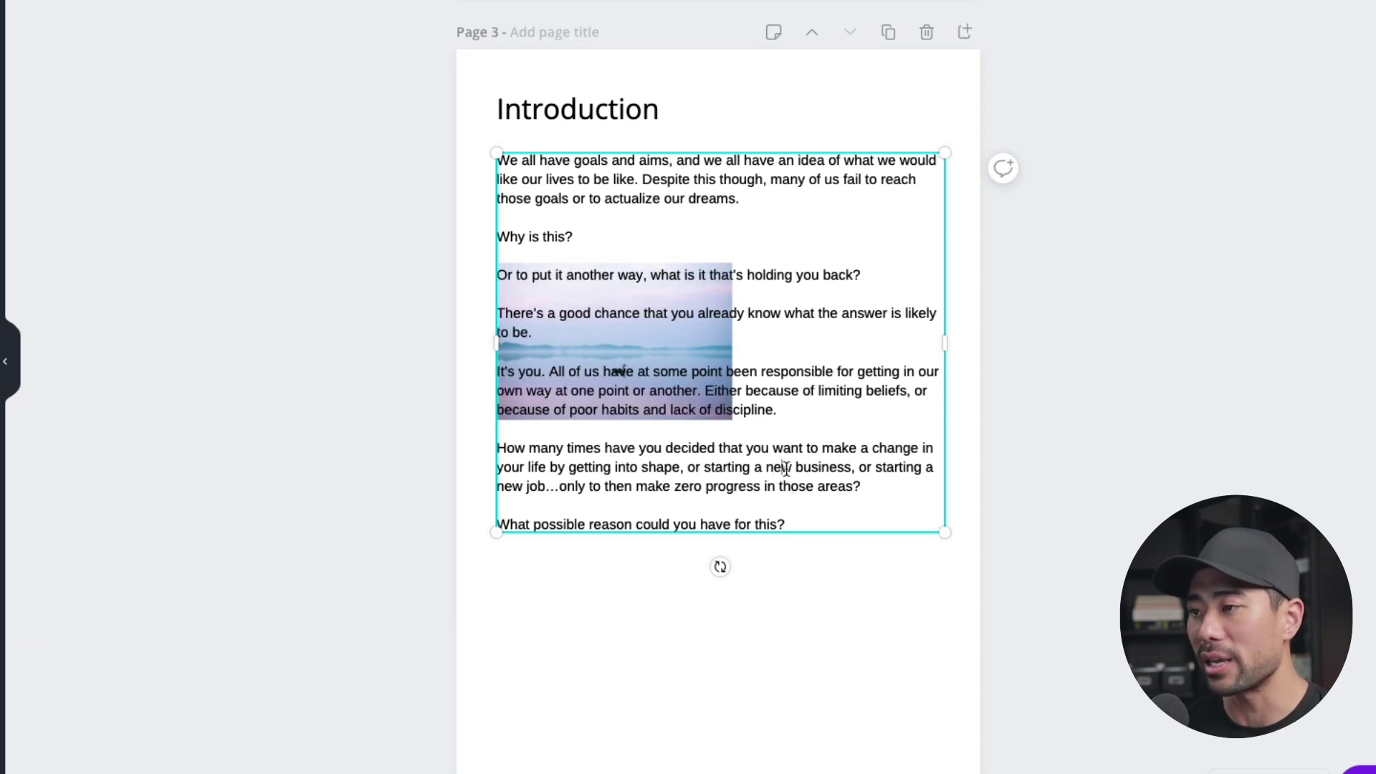
key("ctrl+bracketleft")
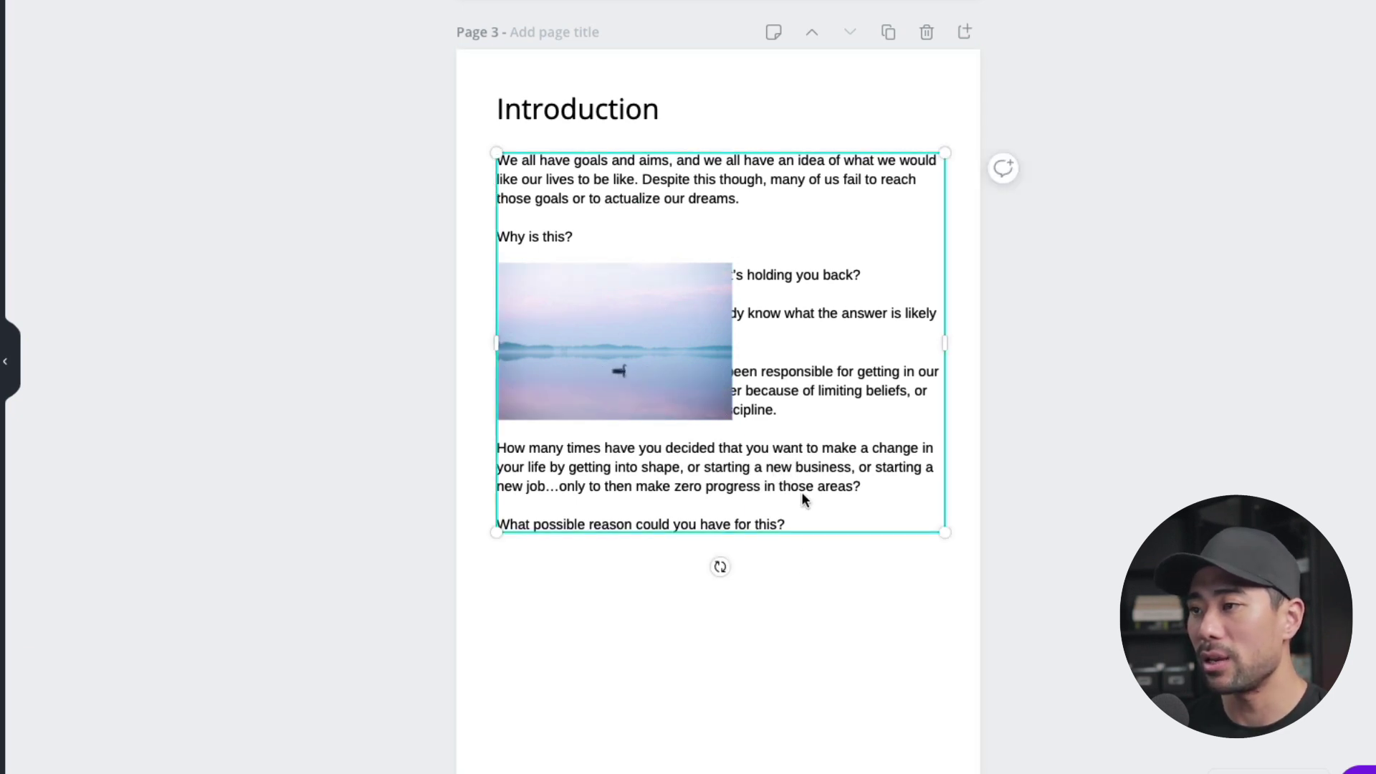
Copy the Introduction text box and paste a duplicate lower on the page
right_click(802, 492)
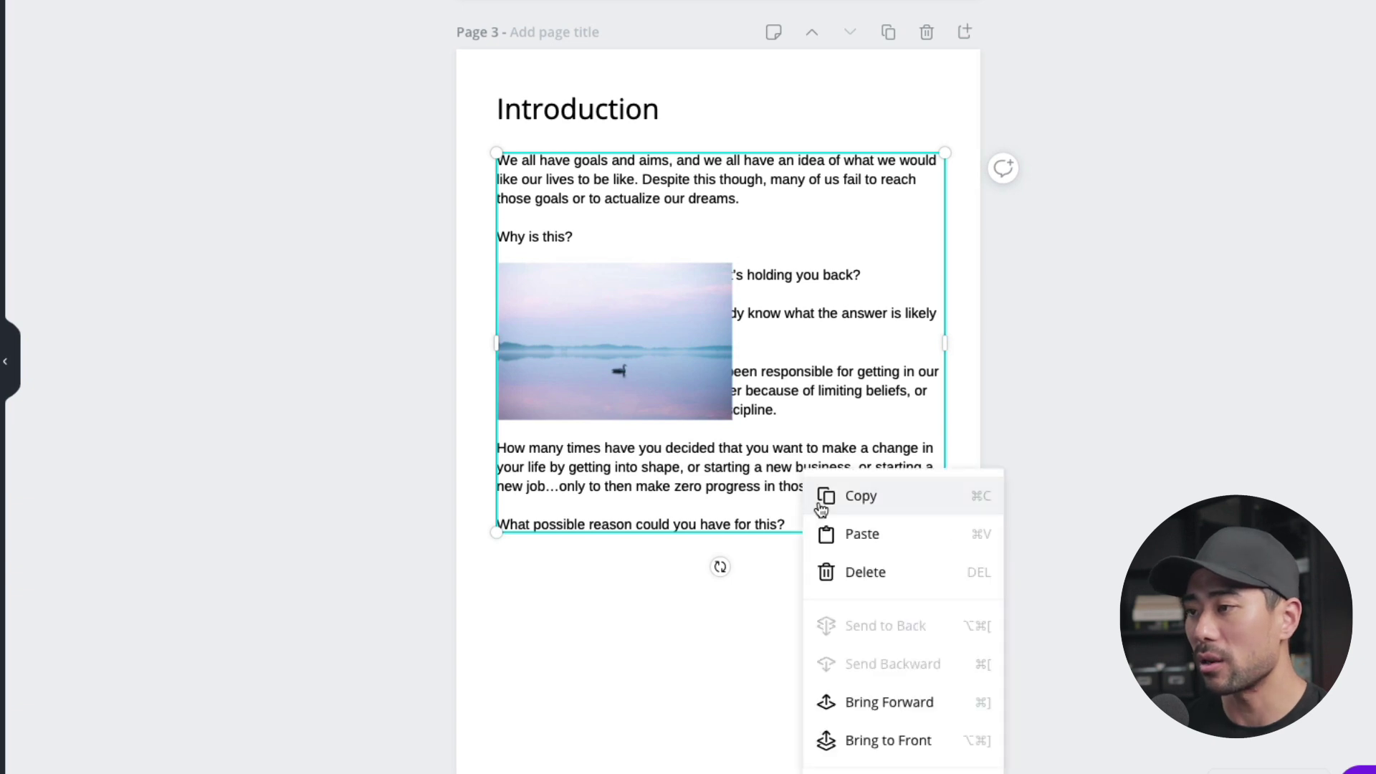
left_click(838, 498)
left_click(788, 609)
right_click(682, 615)
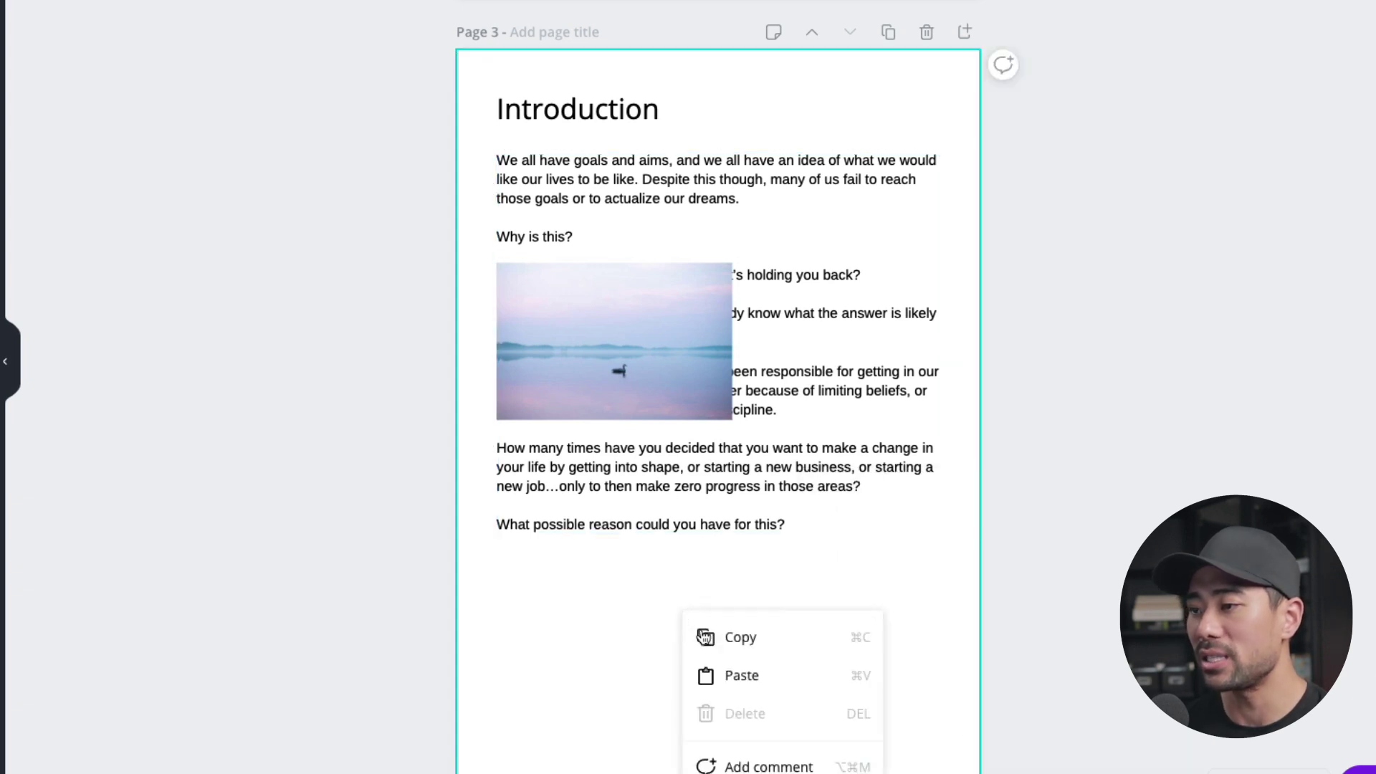
left_click(742, 675)
mouse_move(788, 319)
left_mouse_down()
mouse_move(764, 562)
mouse_move(782, 566)
mouse_move(799, 624)
mouse_move(798, 692)
left_mouse_up()
Trim the upper text box by deleting the paragraphs after 'Why is this?'
left_click(797, 466)
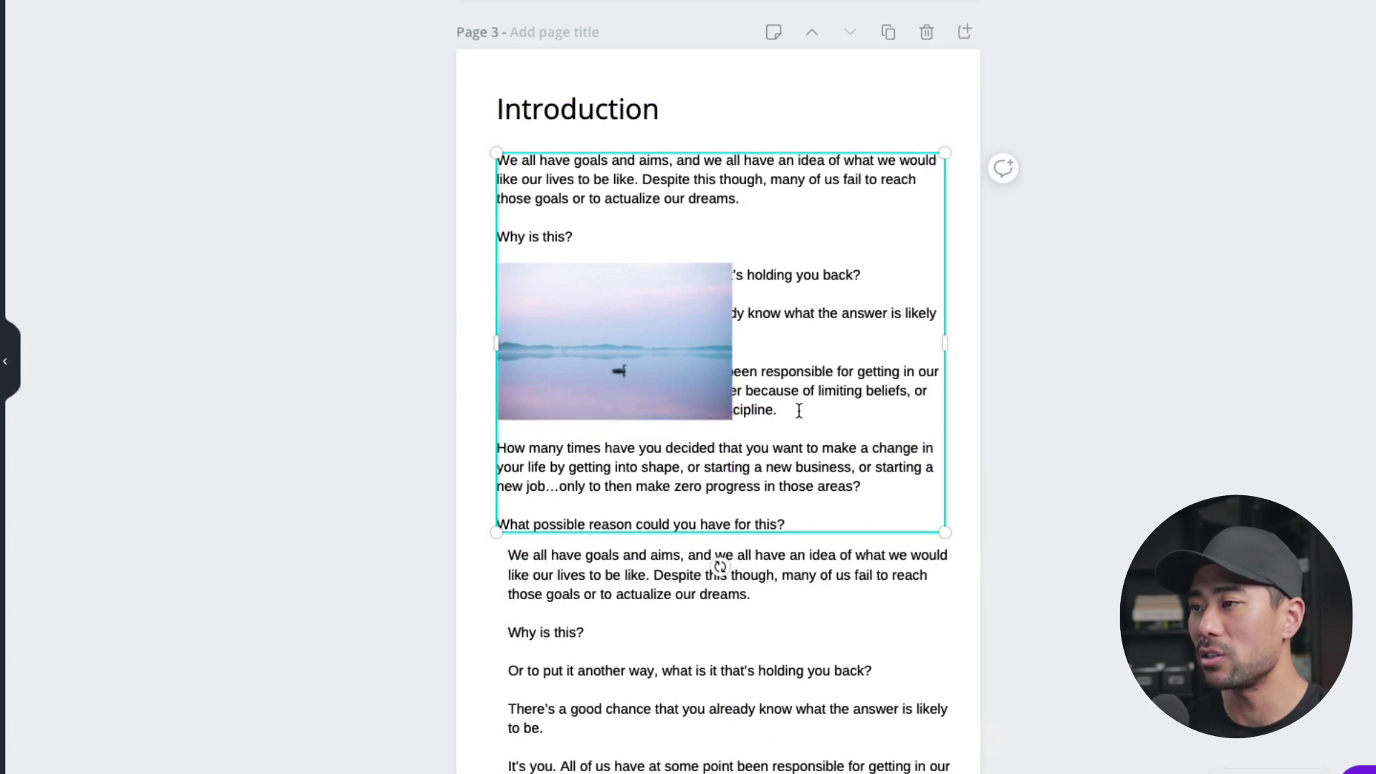
left_click_drag(800, 519, 500, 277)
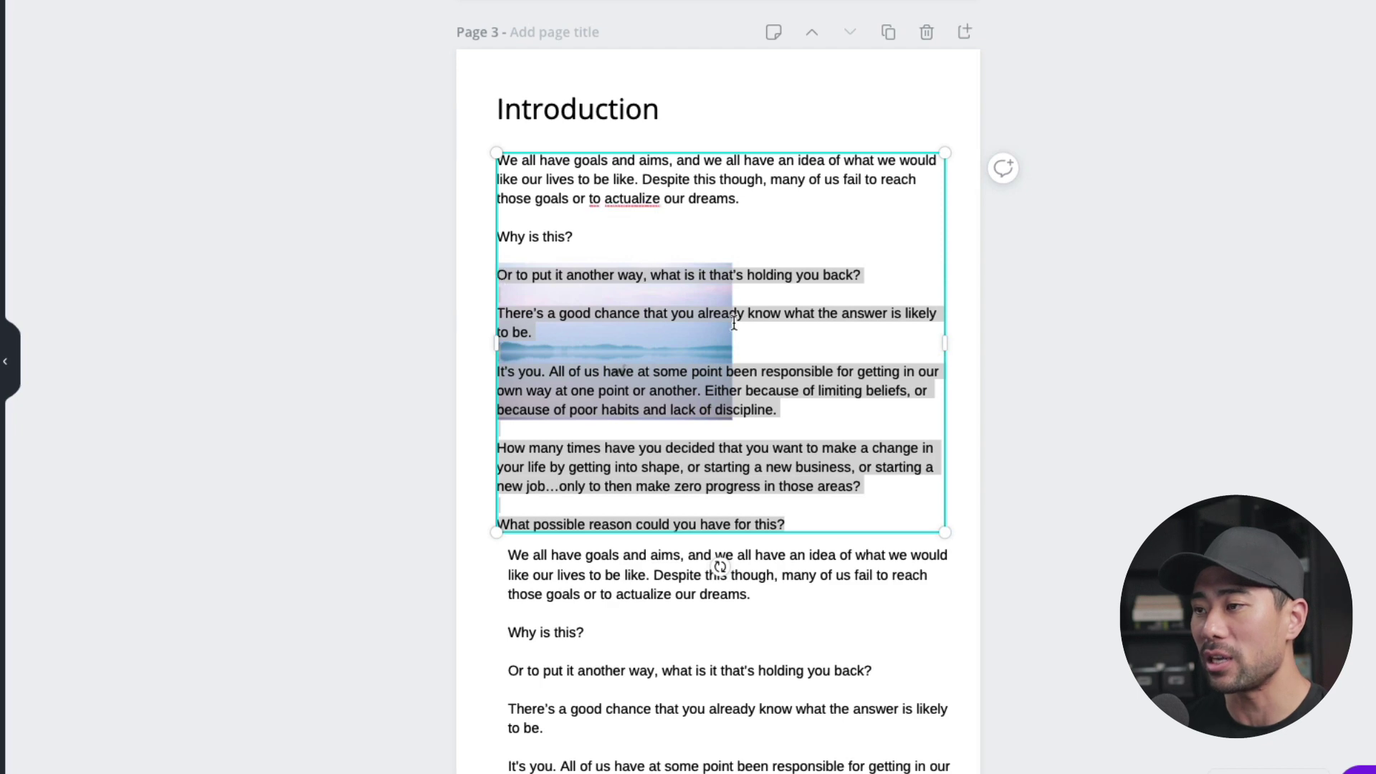
key("BackSpace")
left_click(764, 408)
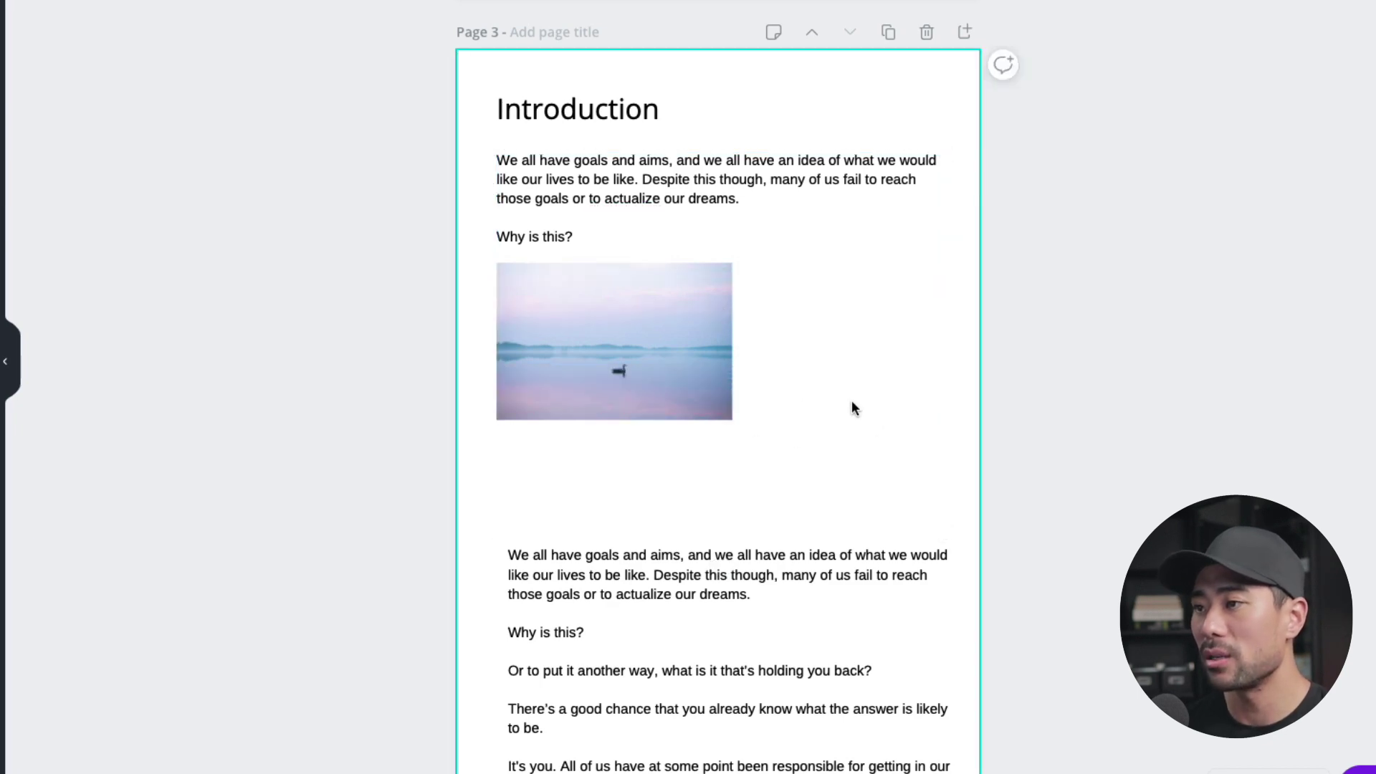
Move the duplicate text up toward the photo and paste one more copy below it
left_click(609, 646)
left_click_drag(608, 646, 624, 450)
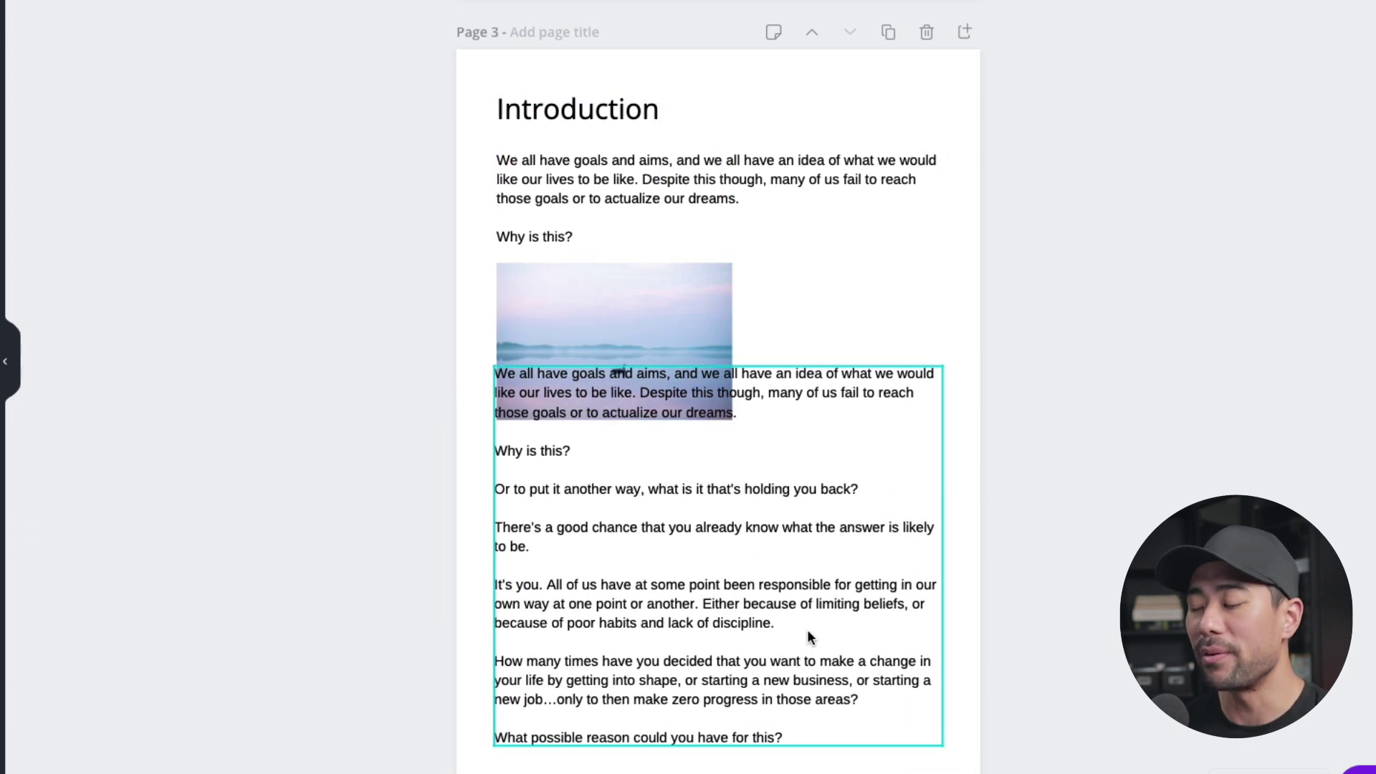
right_click(654, 529)
left_click(640, 504)
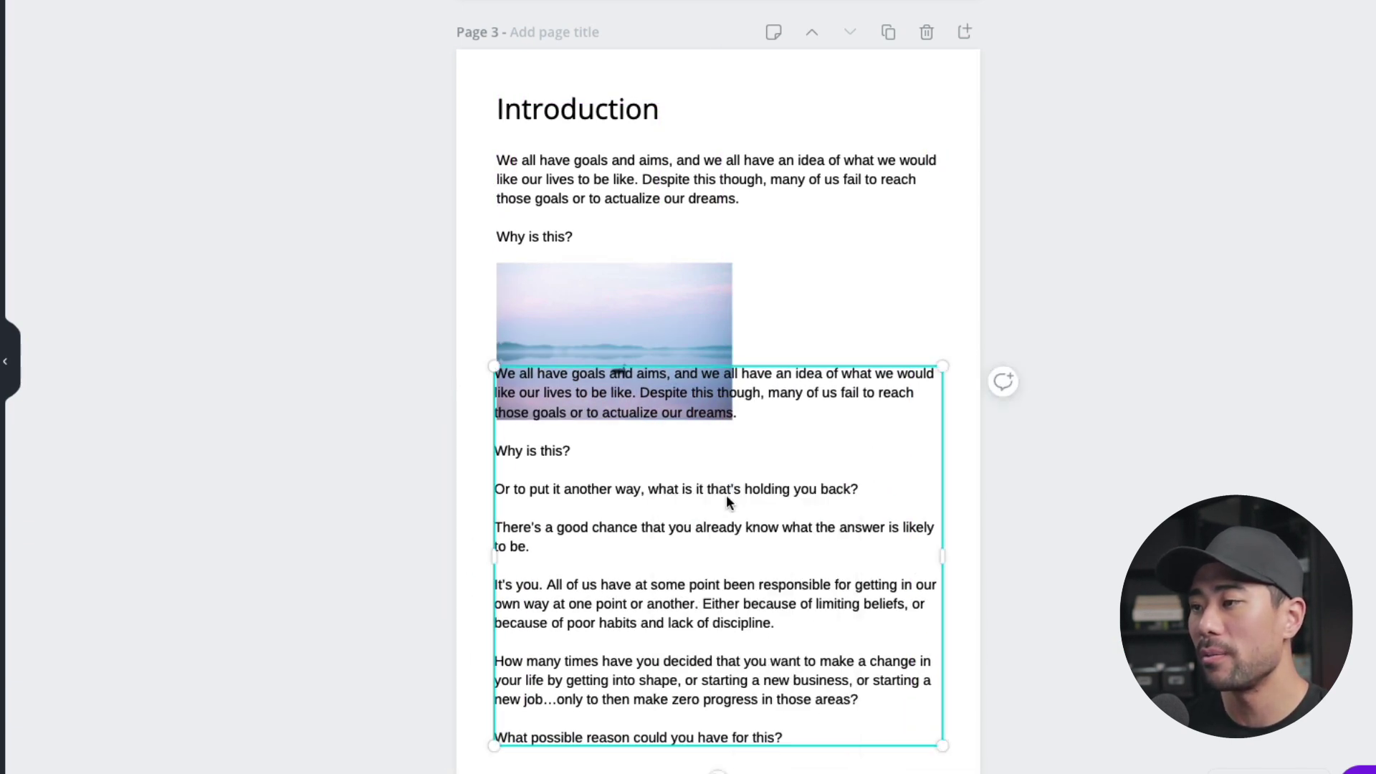
left_click(973, 502)
right_click(949, 501)
left_click(1009, 564)
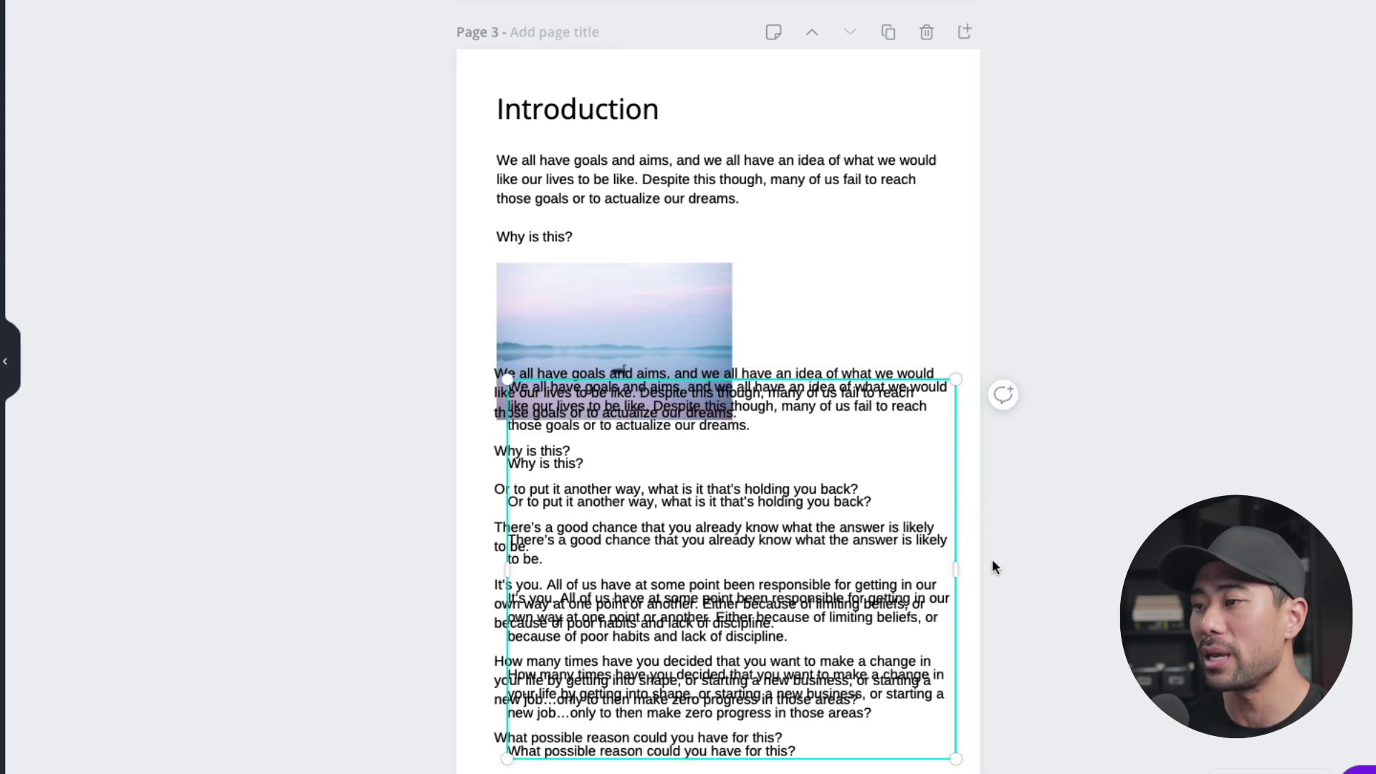
left_click_drag(741, 508, 719, 526)
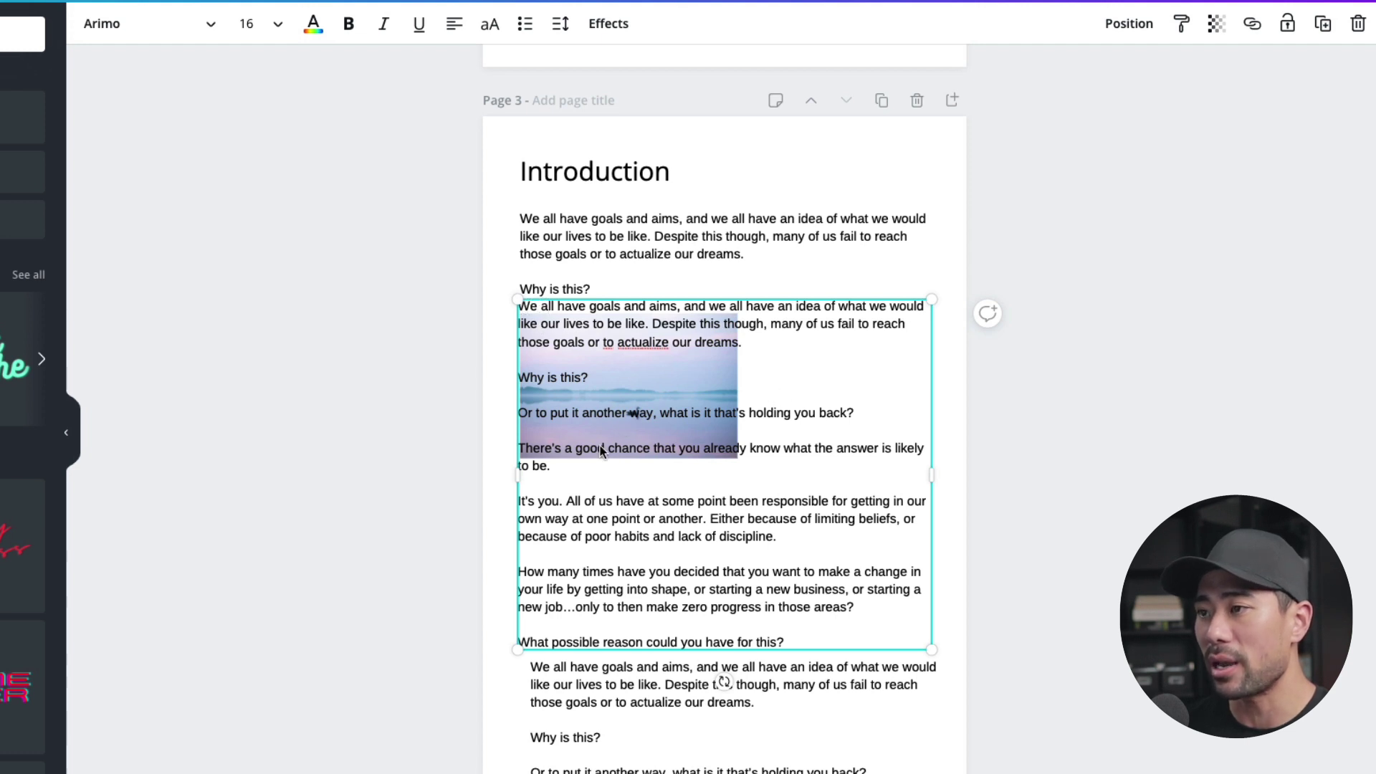
Delete the opening paragraph and 'Why is this?' from one text copy
left_click(521, 416)
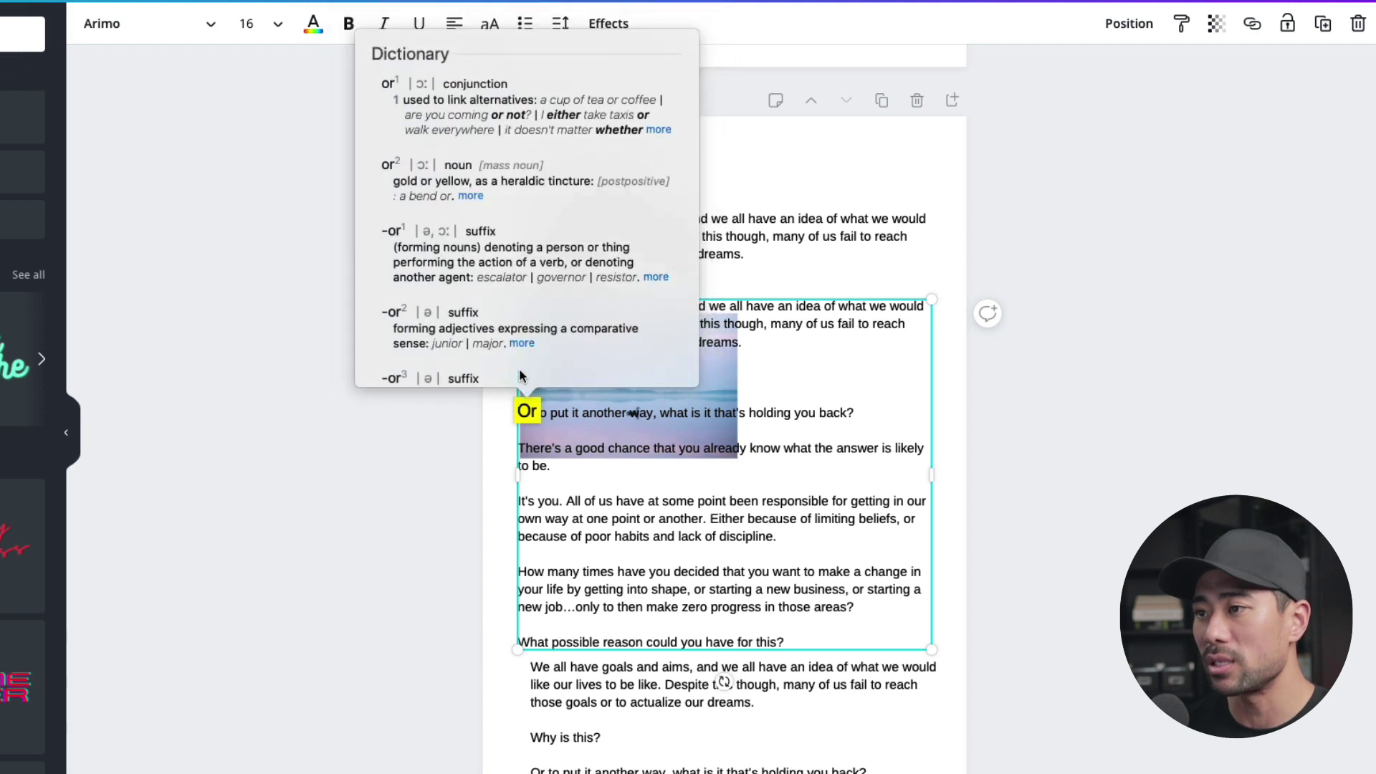
left_click_drag(520, 383, 521, 313)
key("BackSpace")
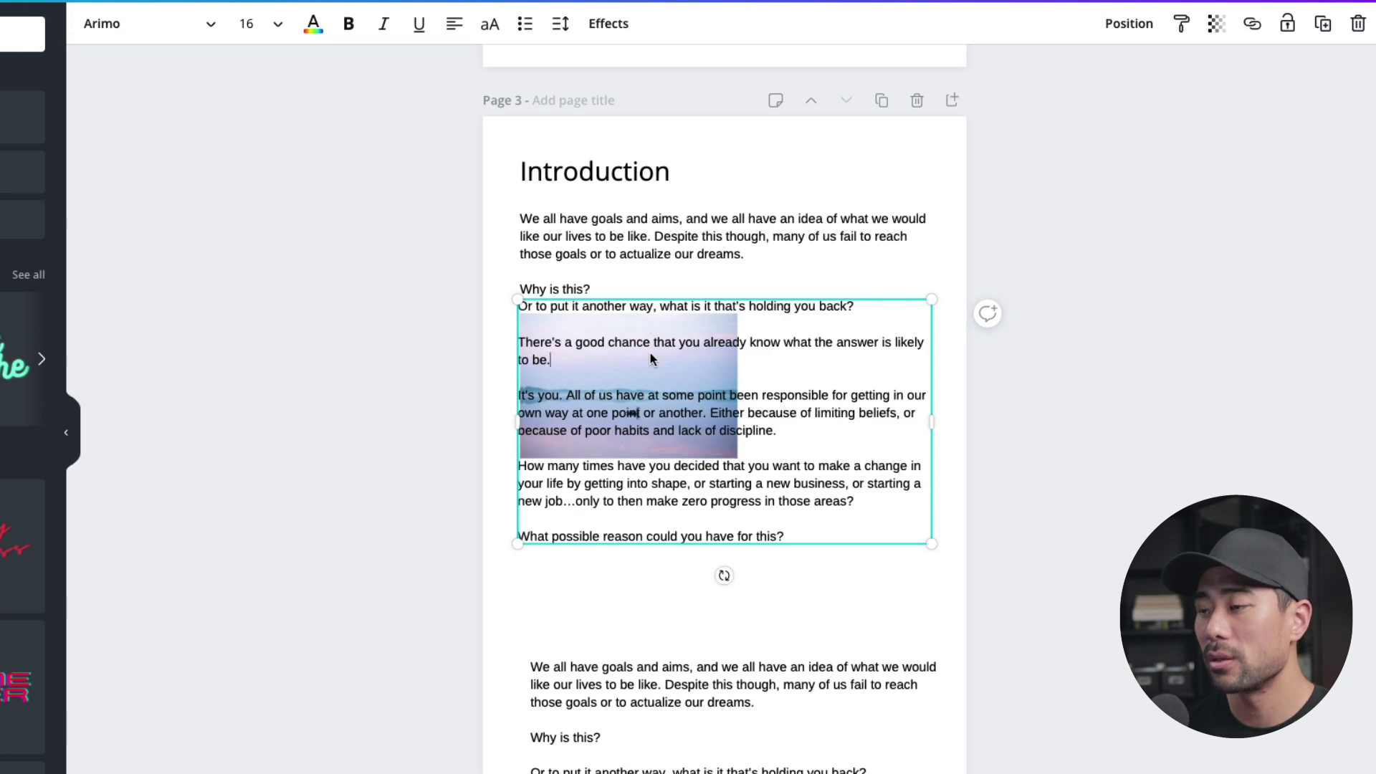
left_click(709, 584)
Place that trimmed text beside the photo, cut it before 'It's you.', and align it with the photo's top
left_click_drag(719, 494, 747, 556)
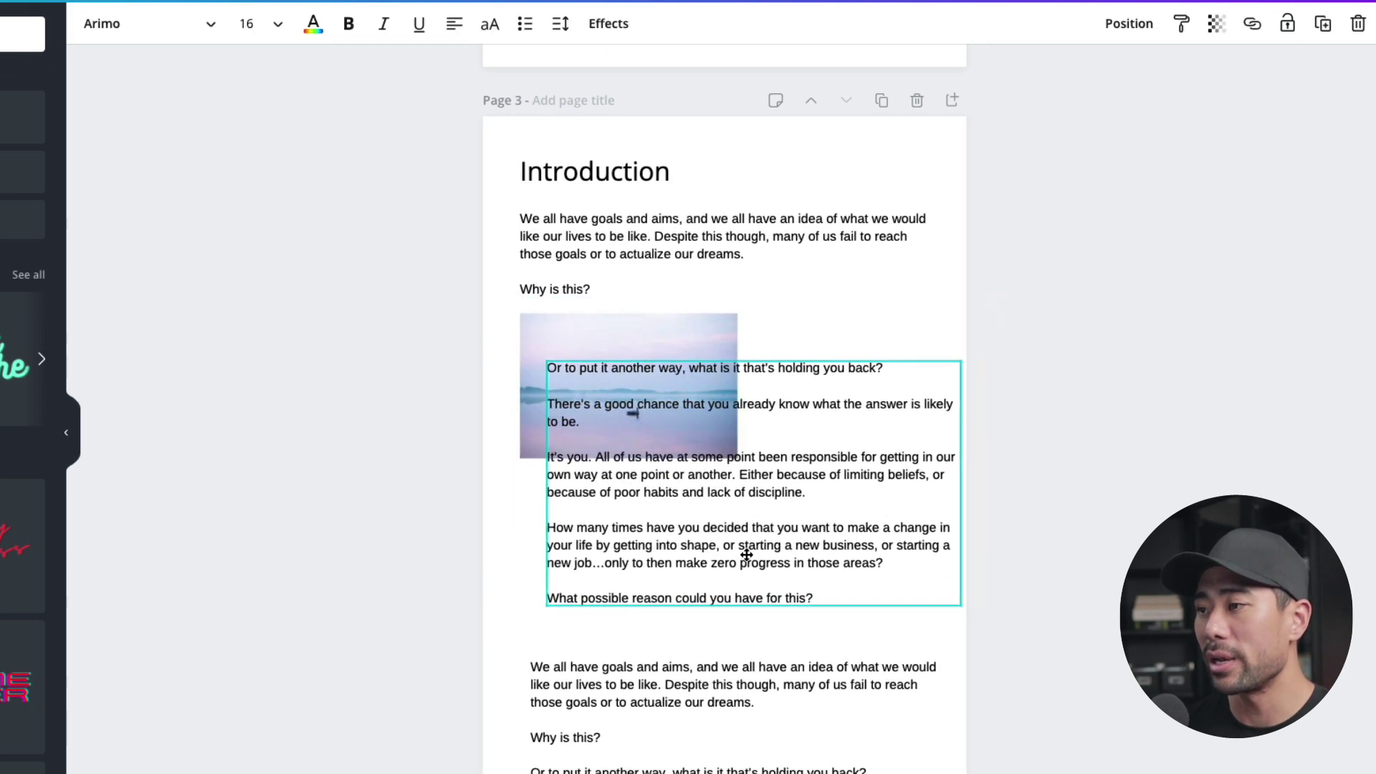
left_click_drag(948, 482, 762, 482)
left_click_drag(630, 505, 832, 460)
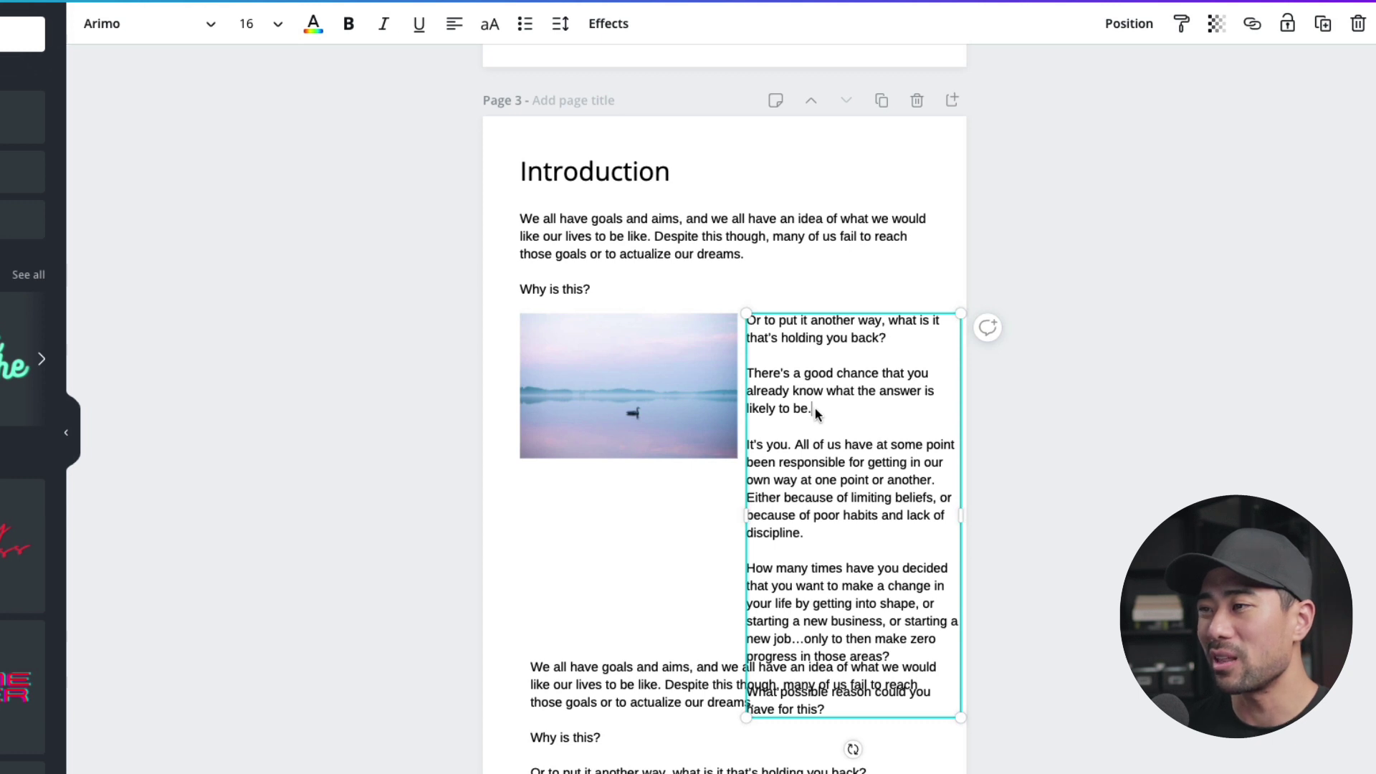
left_click_drag(852, 439, 913, 703)
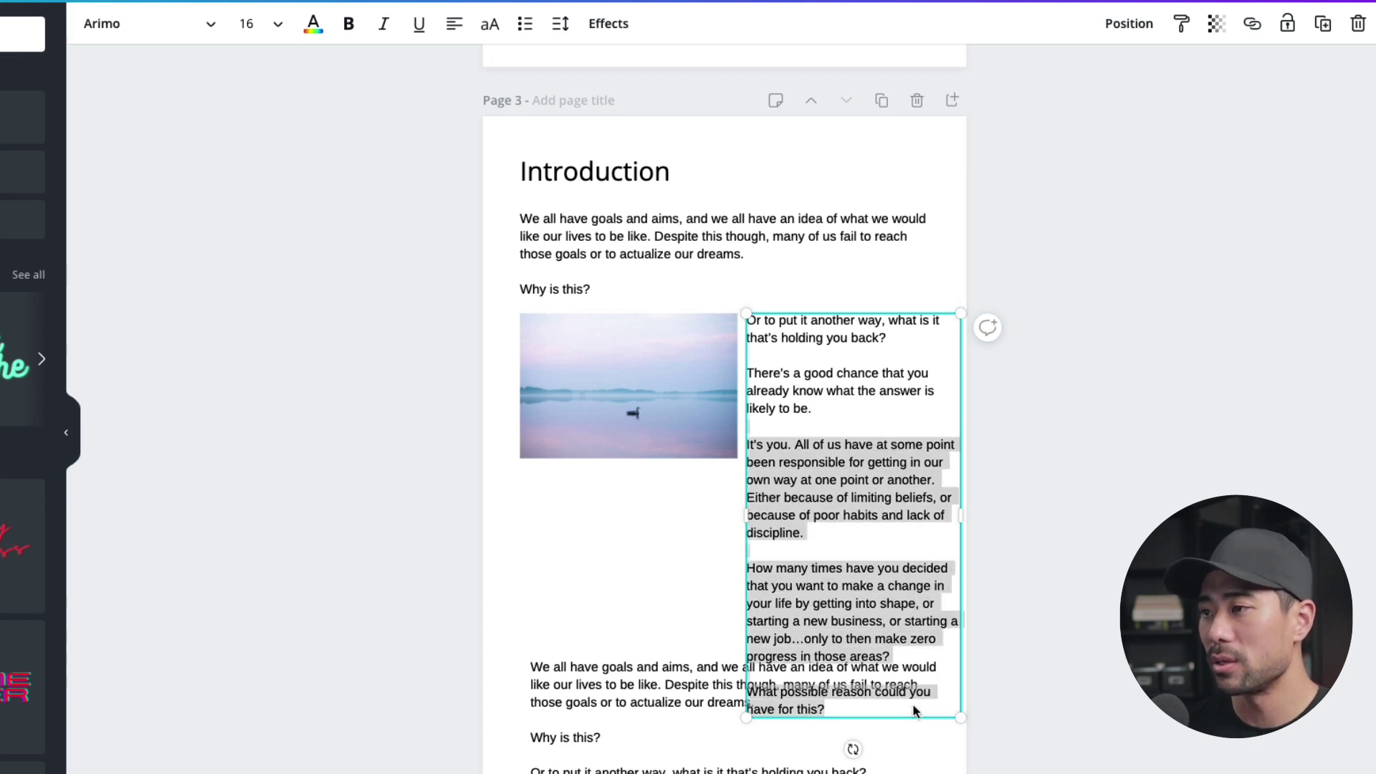
key("BackSpace")
left_click(837, 581)
left_click_drag(811, 398, 811, 402)
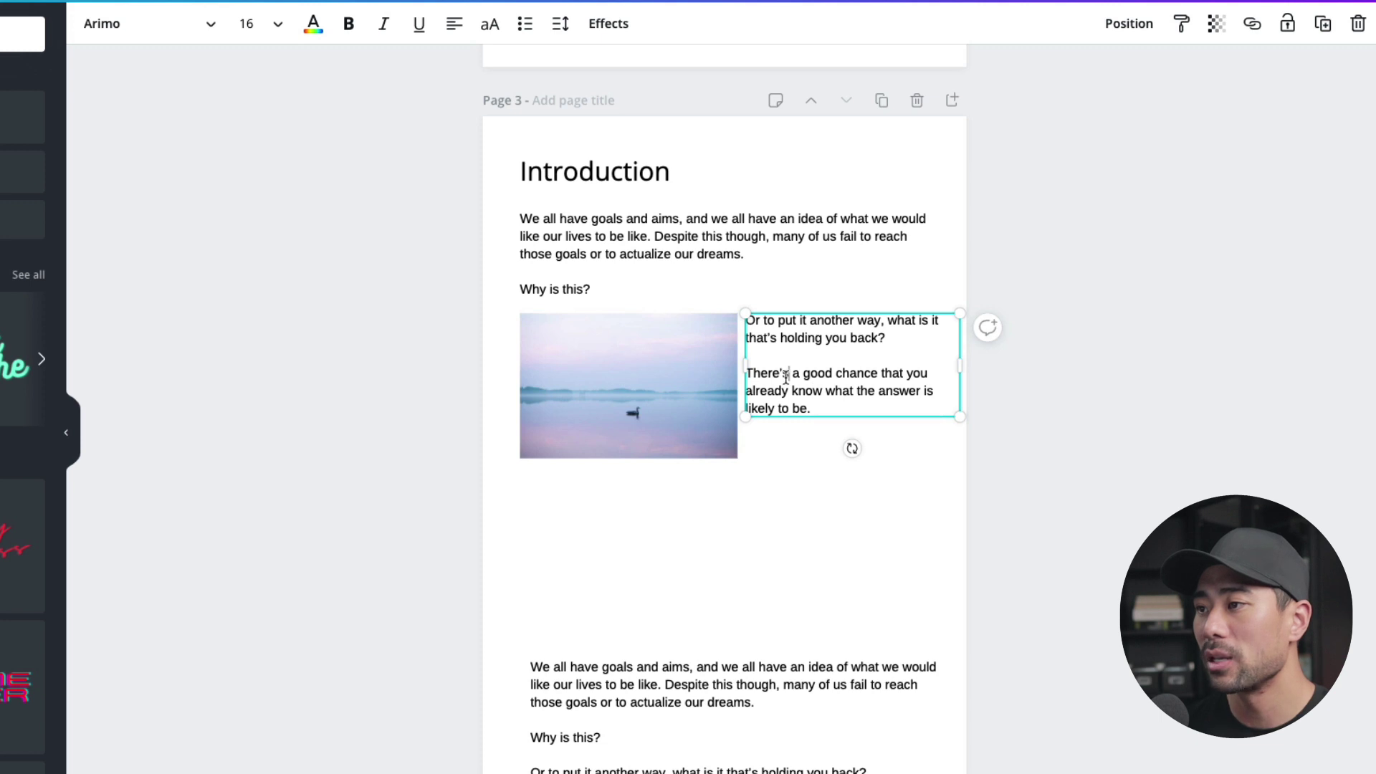
Justify the side text next to the photo and narrow its box slightly
left_click(820, 501)
left_click(822, 390)
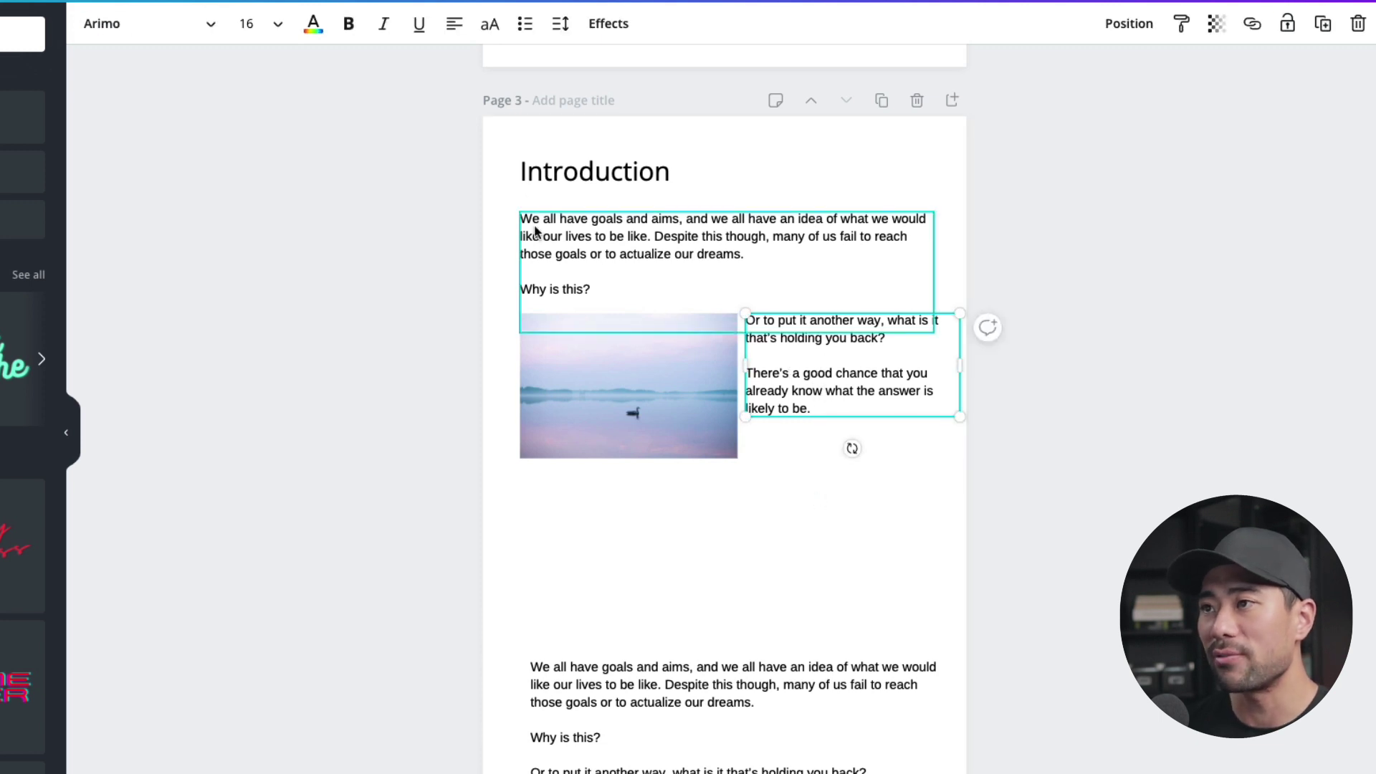
left_click(453, 25)
left_click(452, 26)
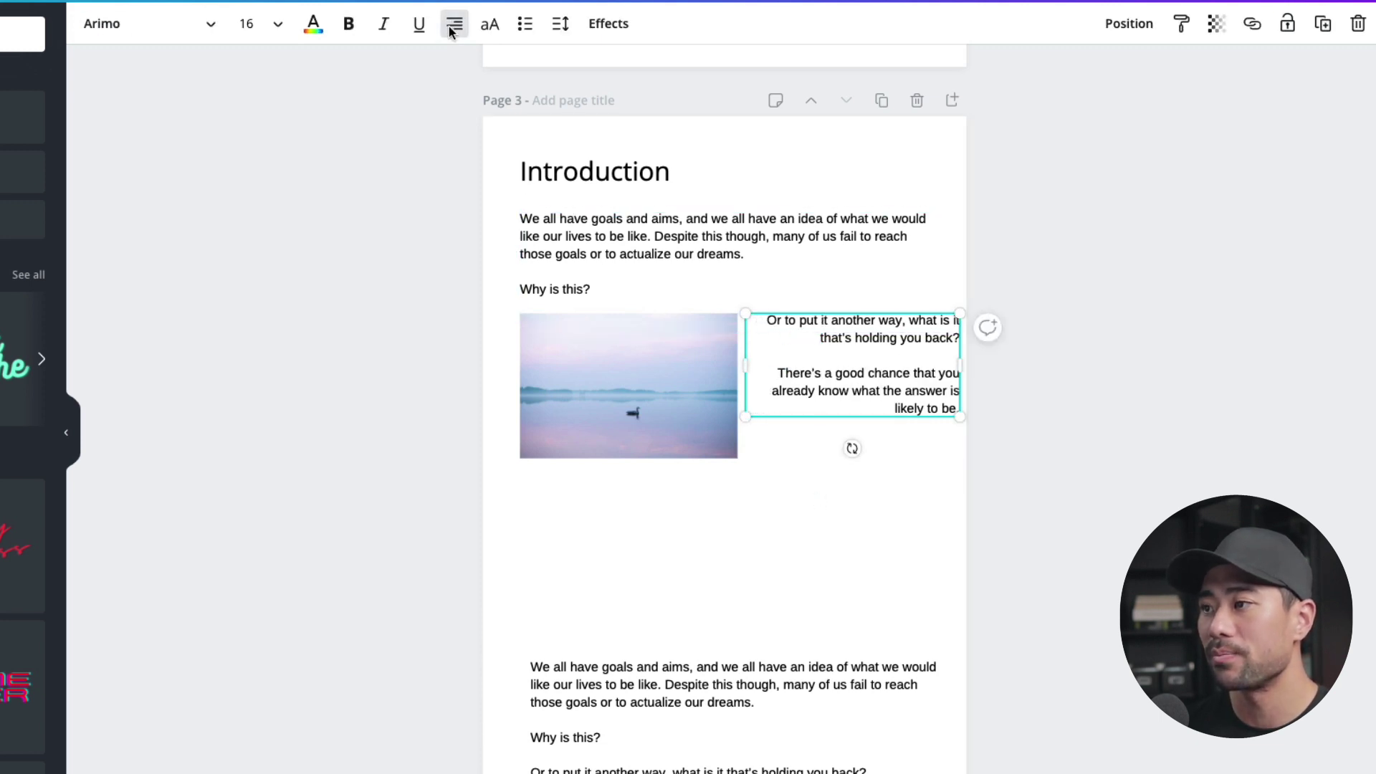
left_click(451, 29)
left_click(817, 570)
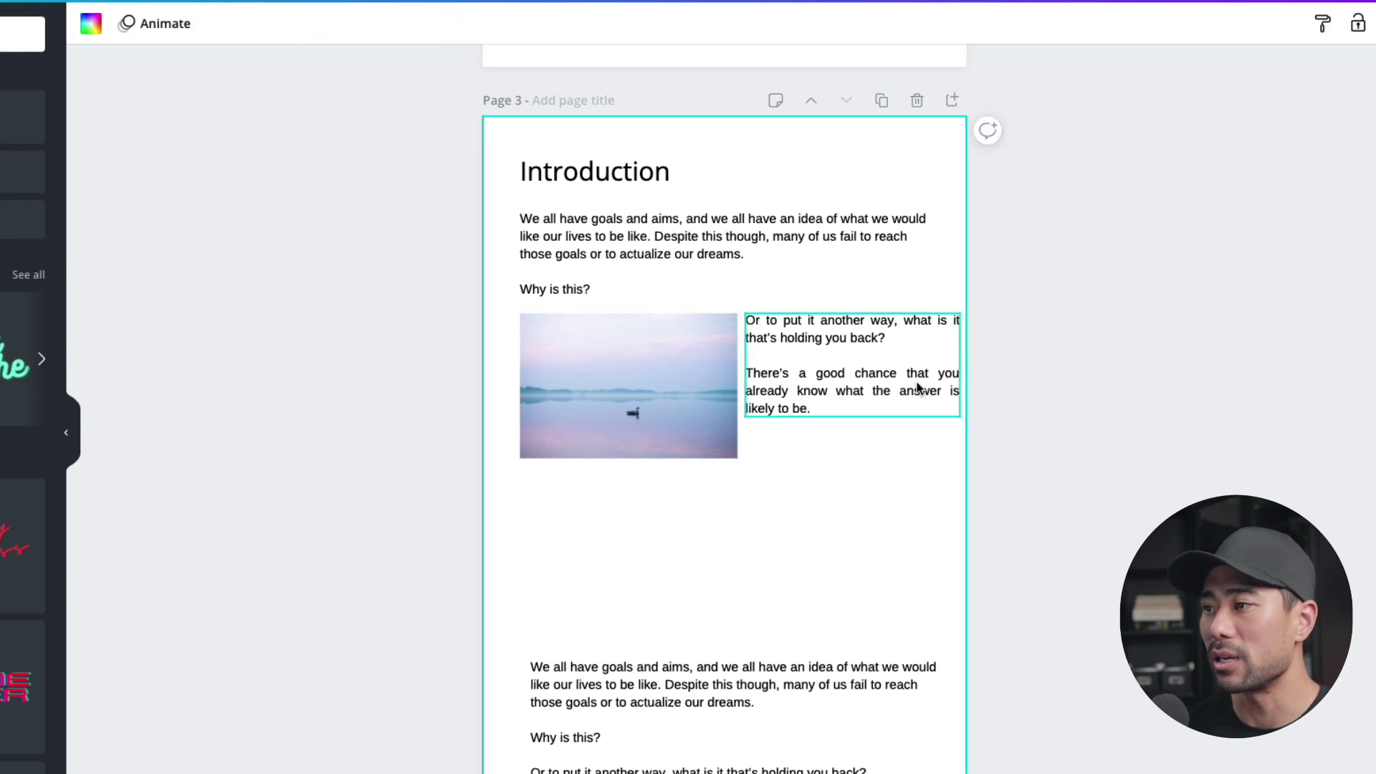
left_click(945, 364)
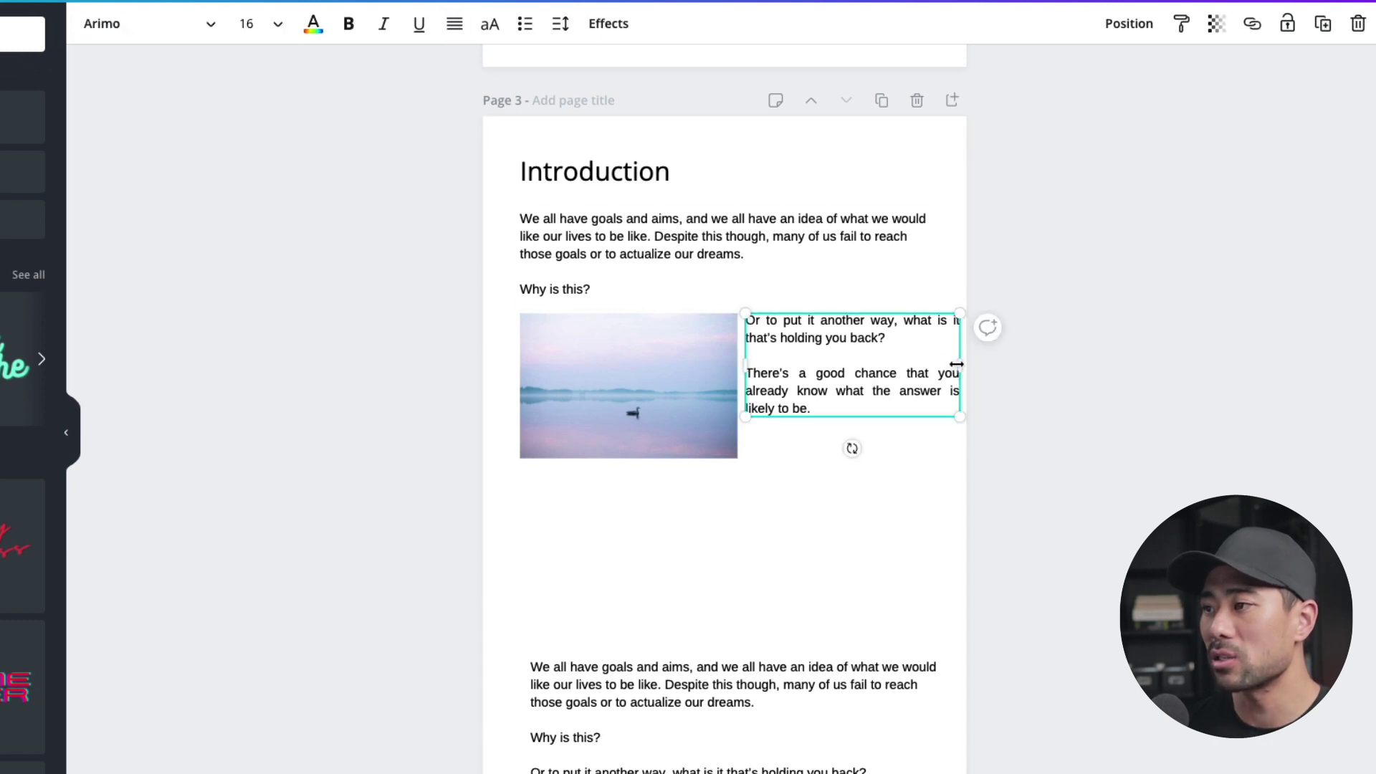
left_click_drag(956, 364, 941, 364)
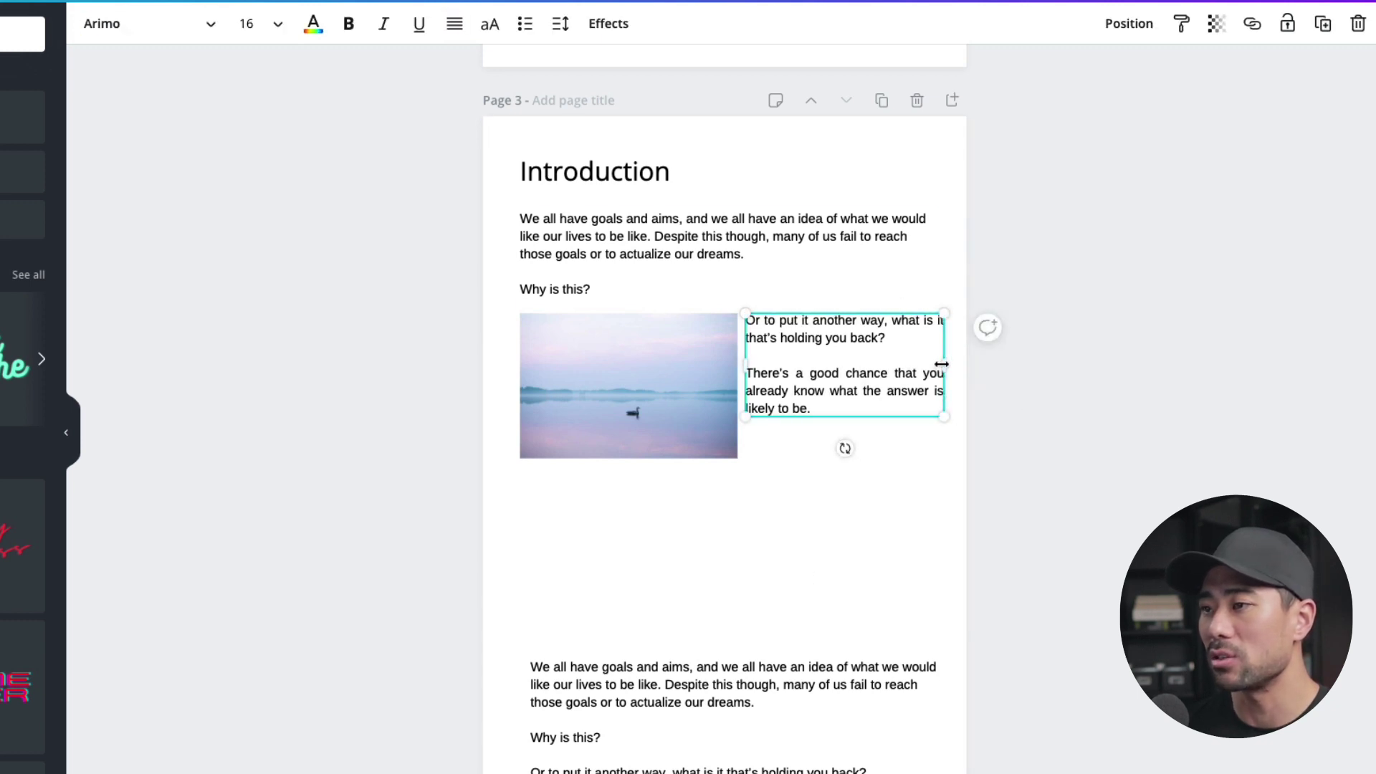
left_click(892, 486)
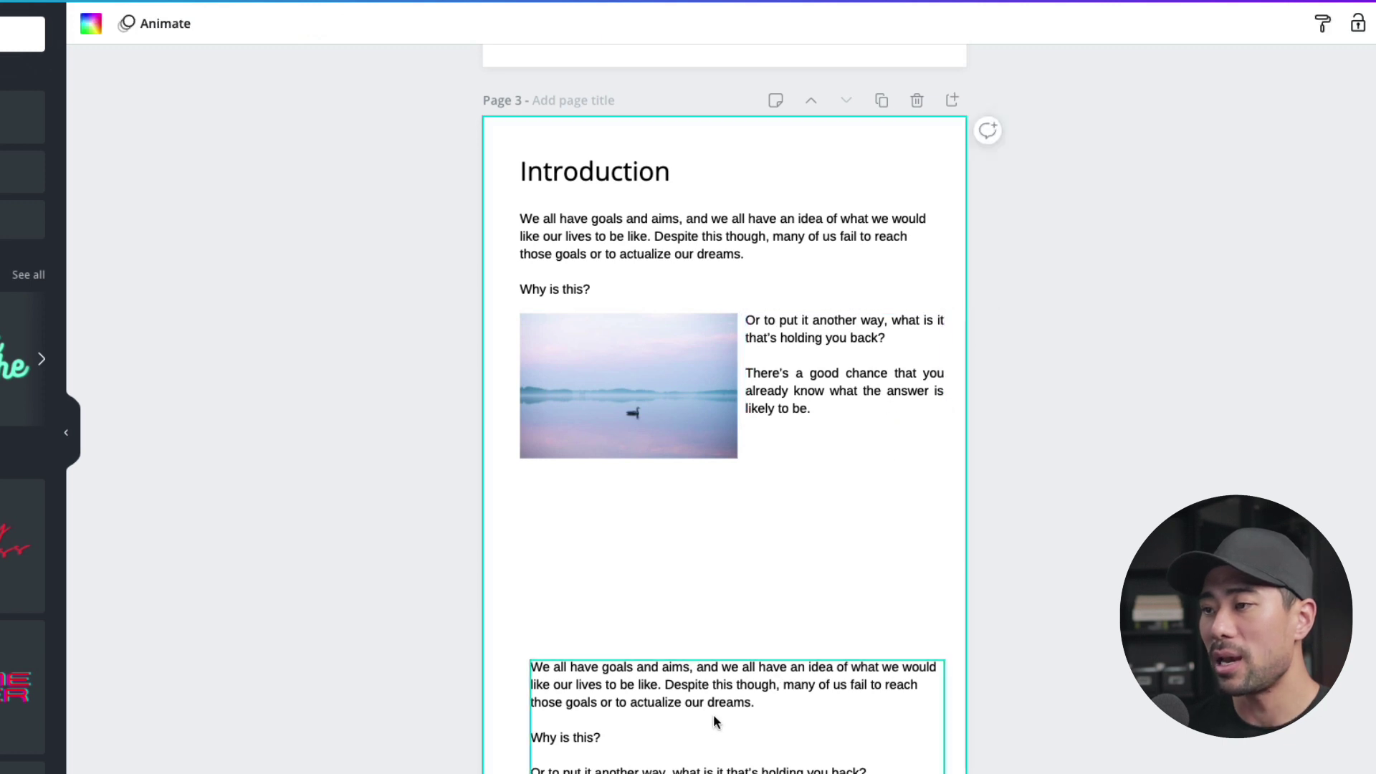
Move the lower text box under the photo and delete its duplicated paragraphs before 'It's you.'
left_click_drag(714, 721, 705, 543)
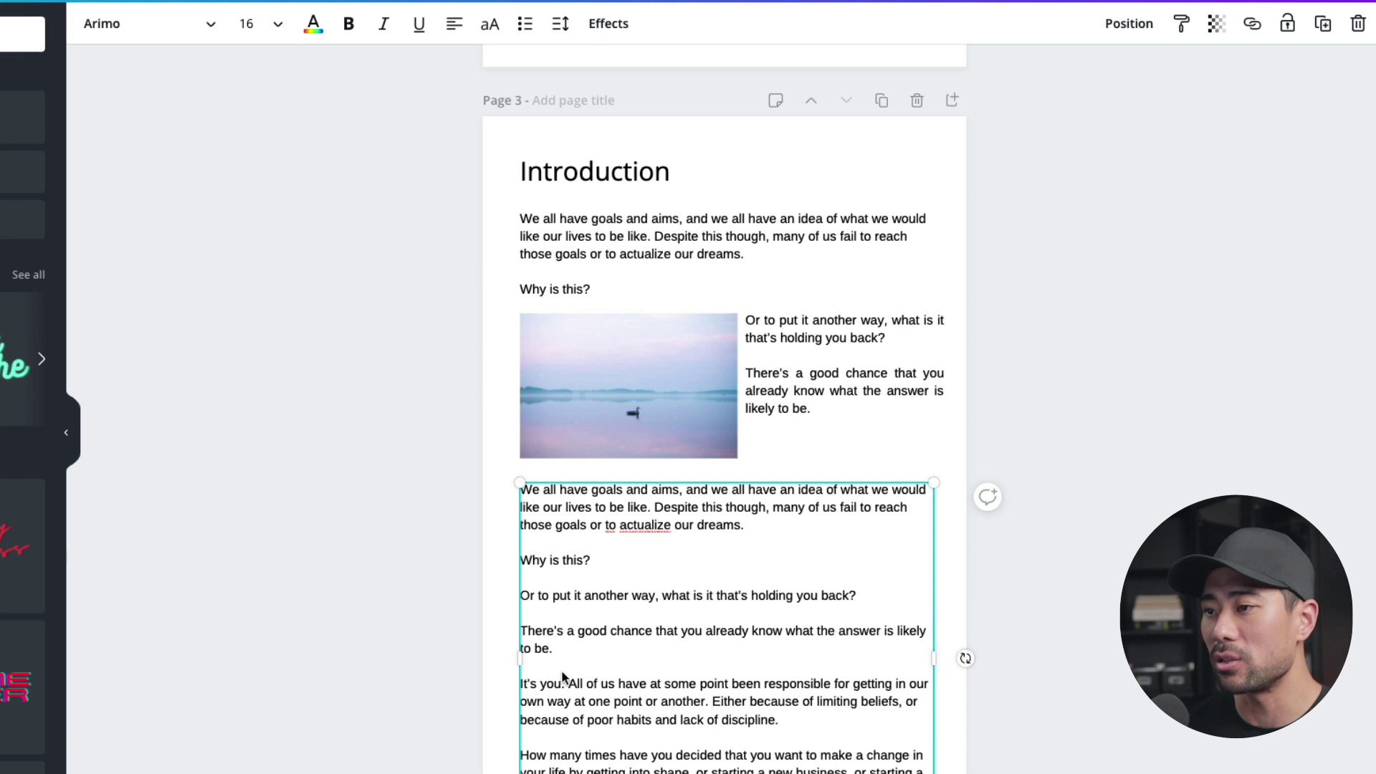
left_click_drag(569, 654, 521, 489)
key("BackSpace")
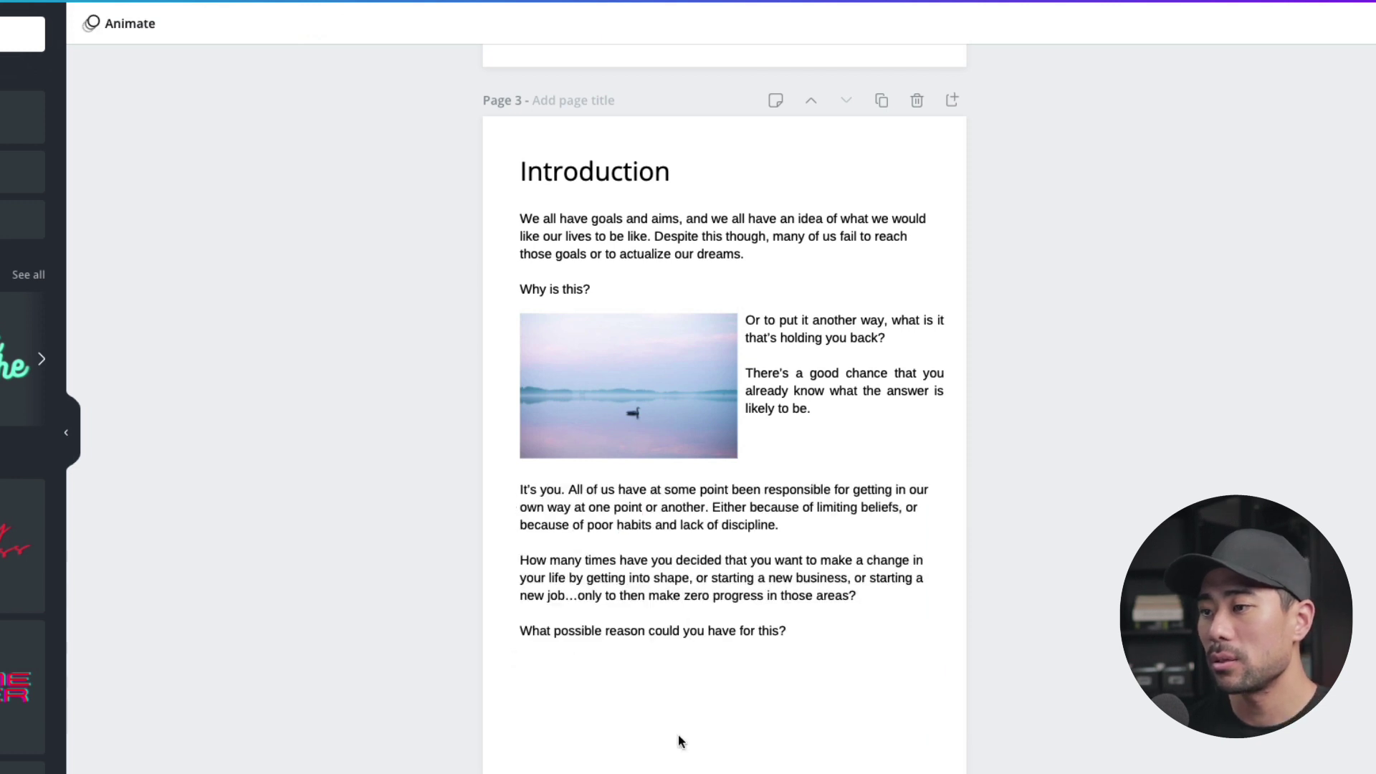
left_click(681, 602)
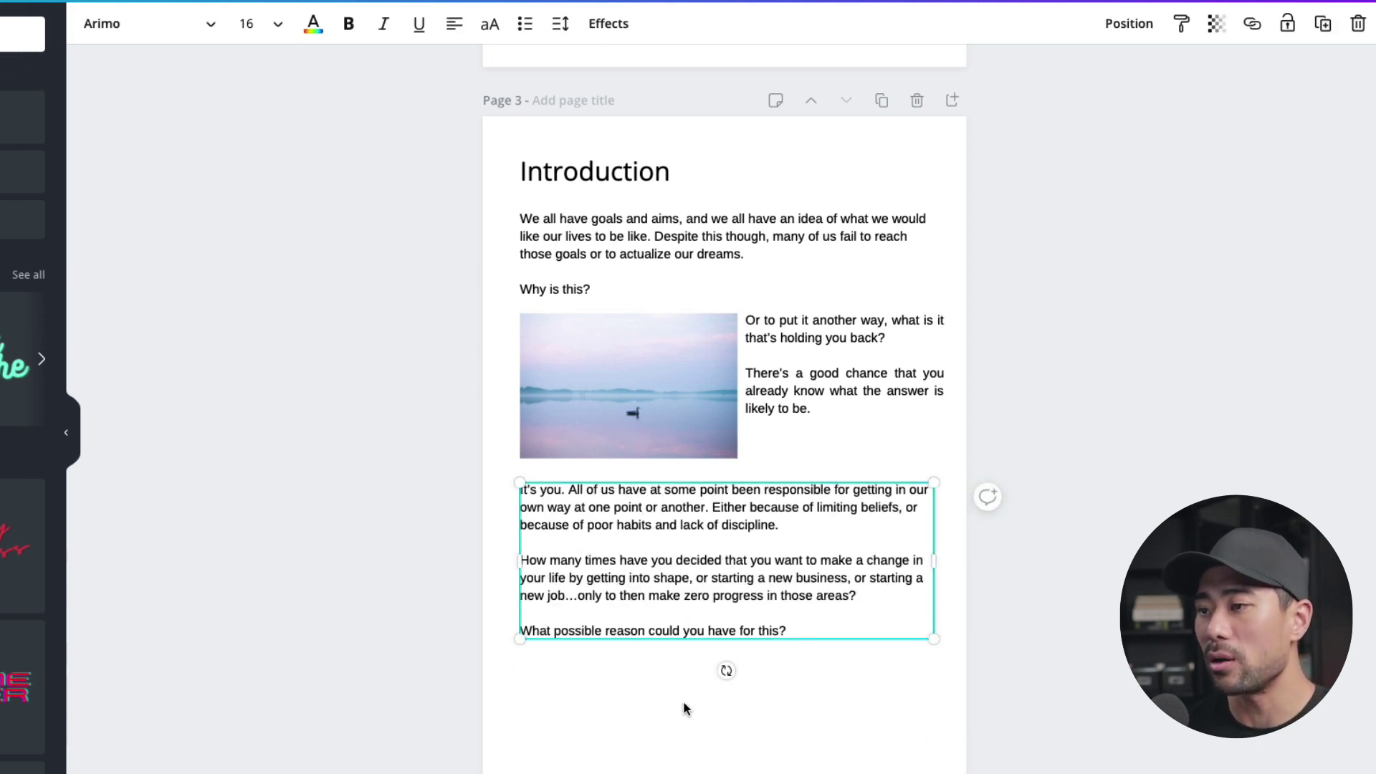
left_click(682, 701)
left_click(667, 599)
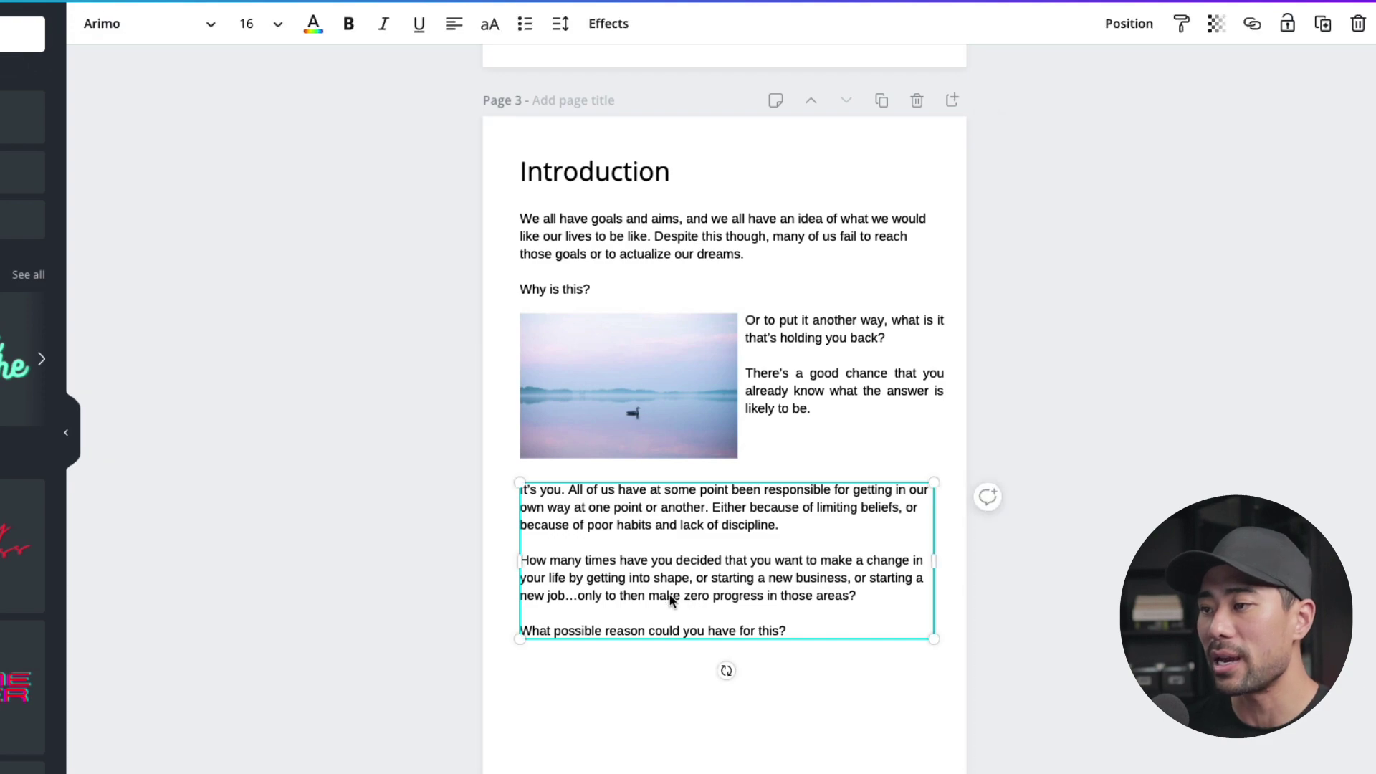
left_click(659, 698)
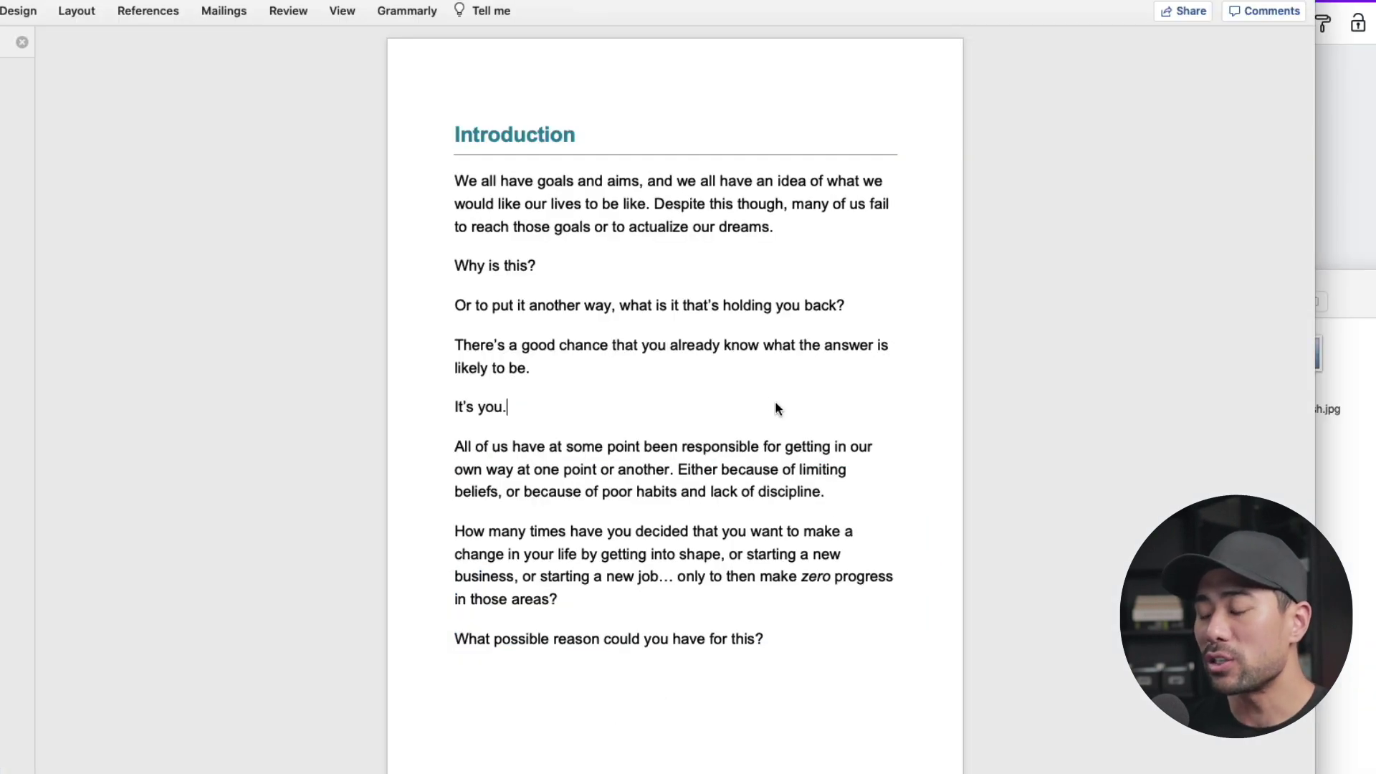
Select the 'Chapter 1: What Are Limiting Beliefs?' heading in the Word manuscript and copy it
scroll(771, 402, "down", 20)
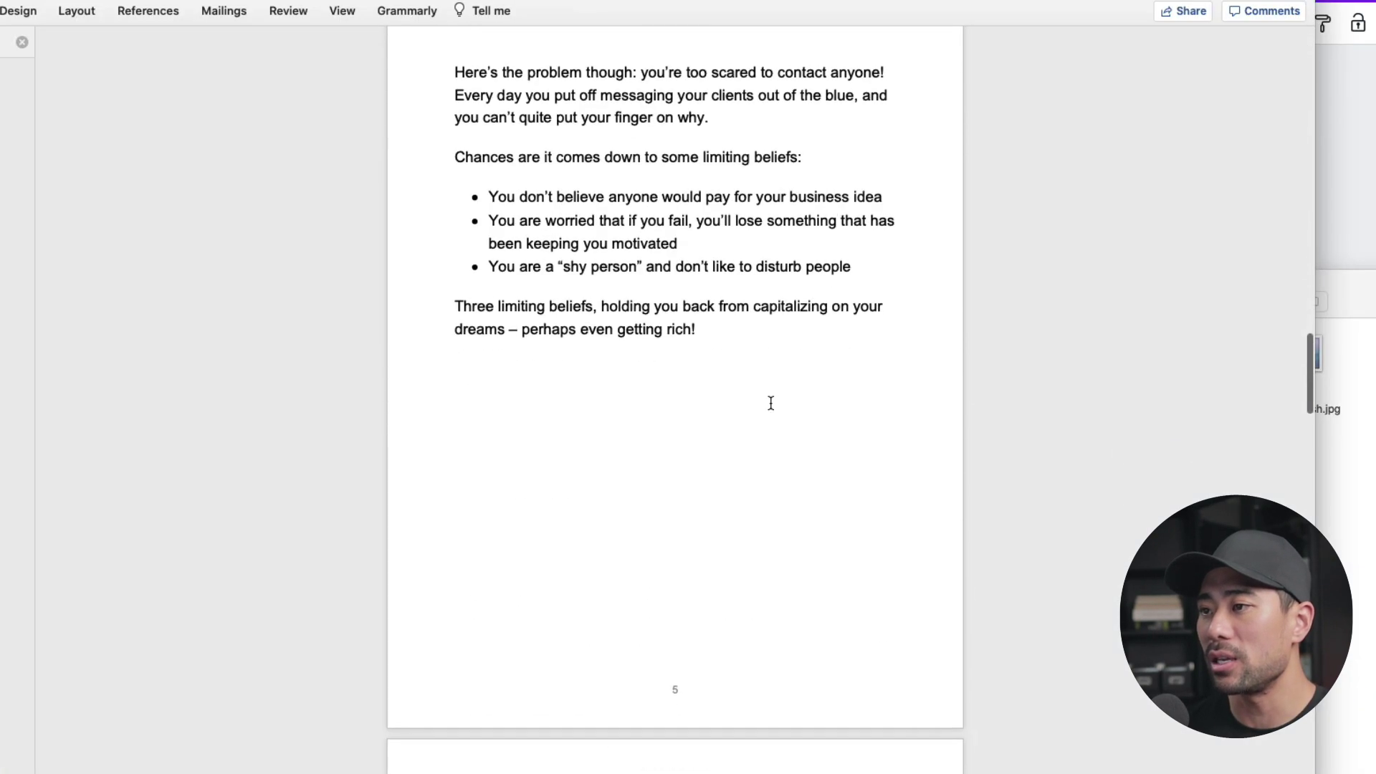
scroll(771, 403, "up", 10)
scroll(771, 402, "up", 5)
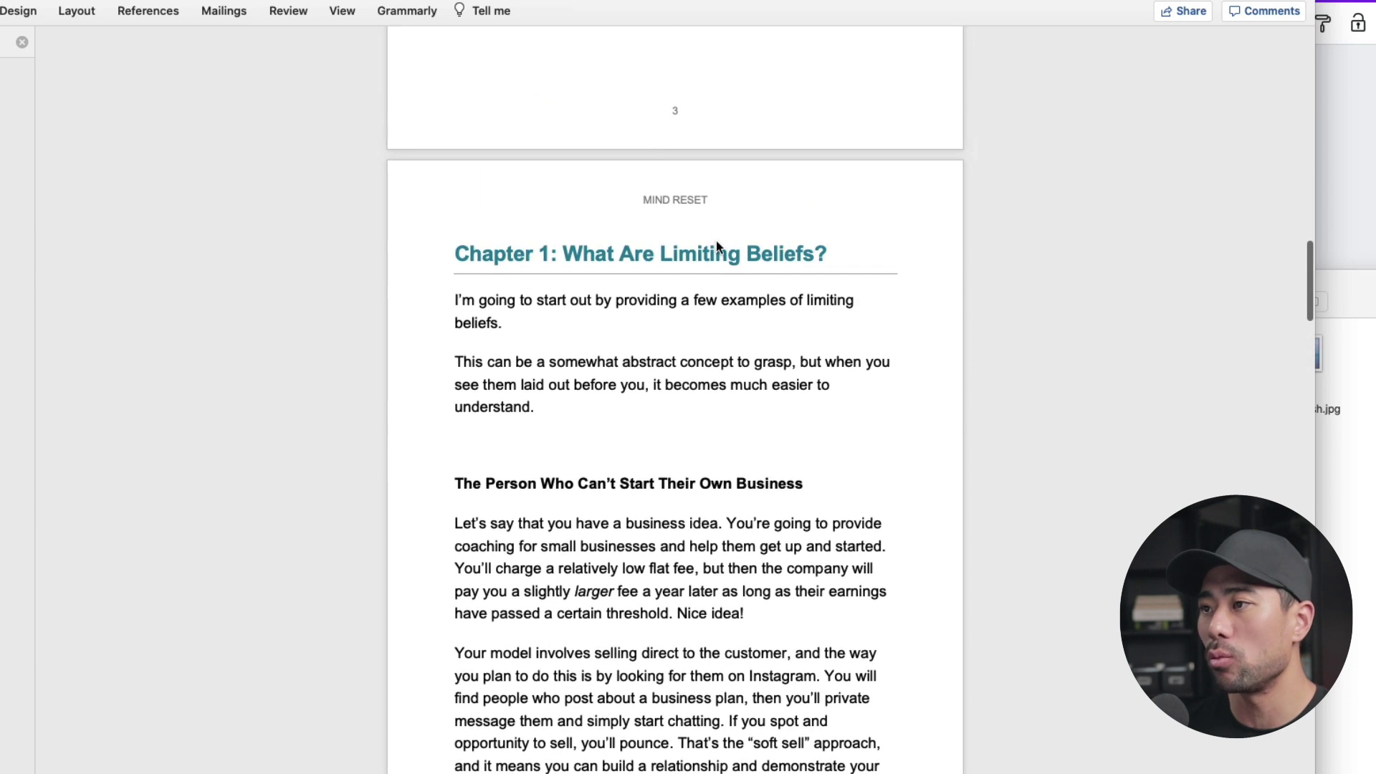
left_click_drag(830, 251, 485, 247)
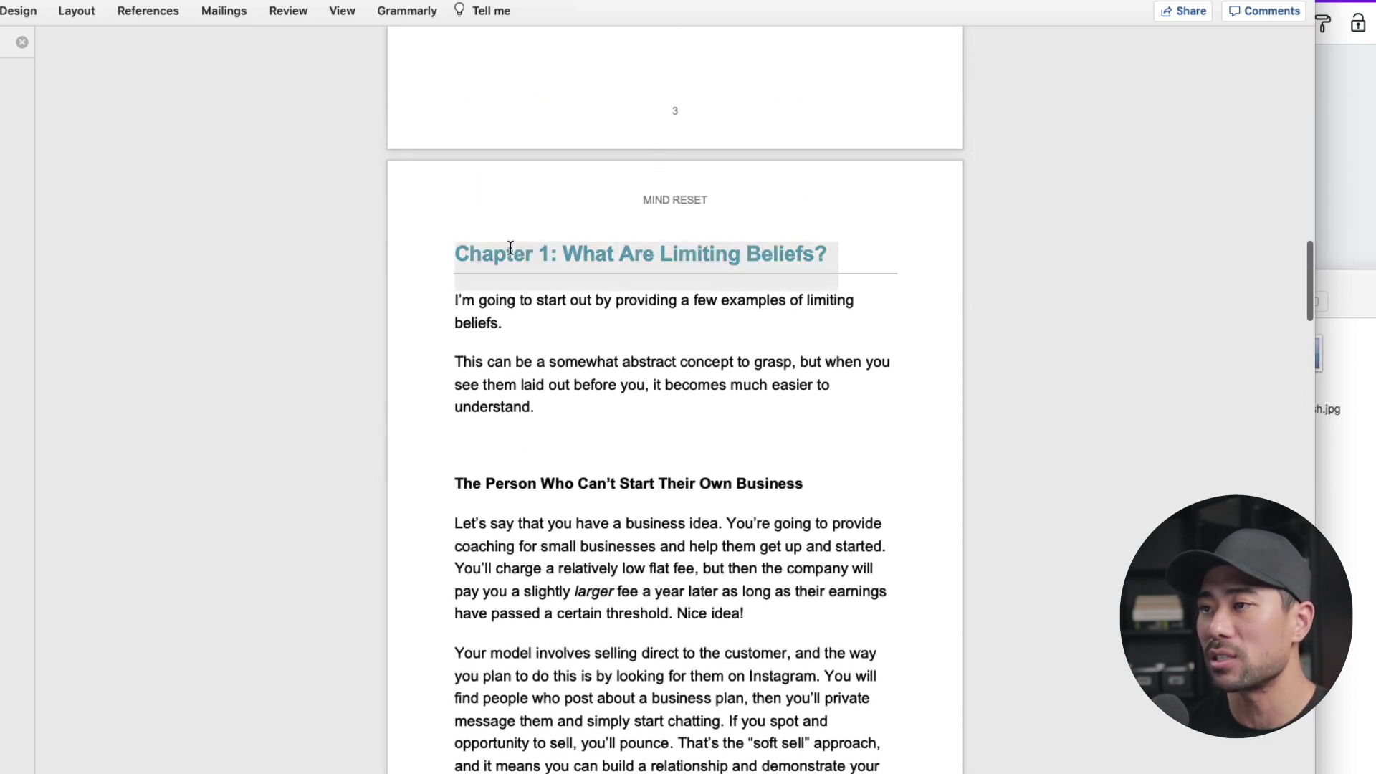
right_click(483, 259)
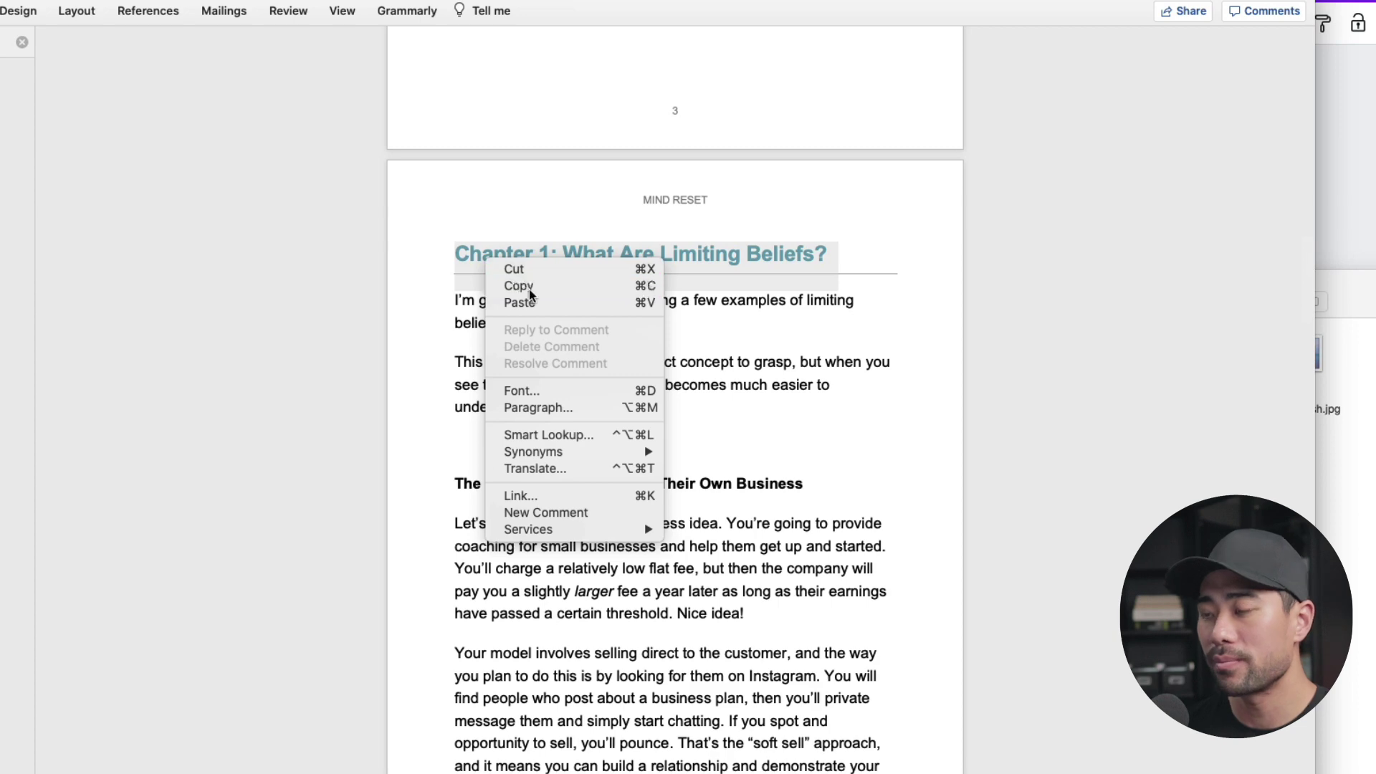
left_click(529, 290)
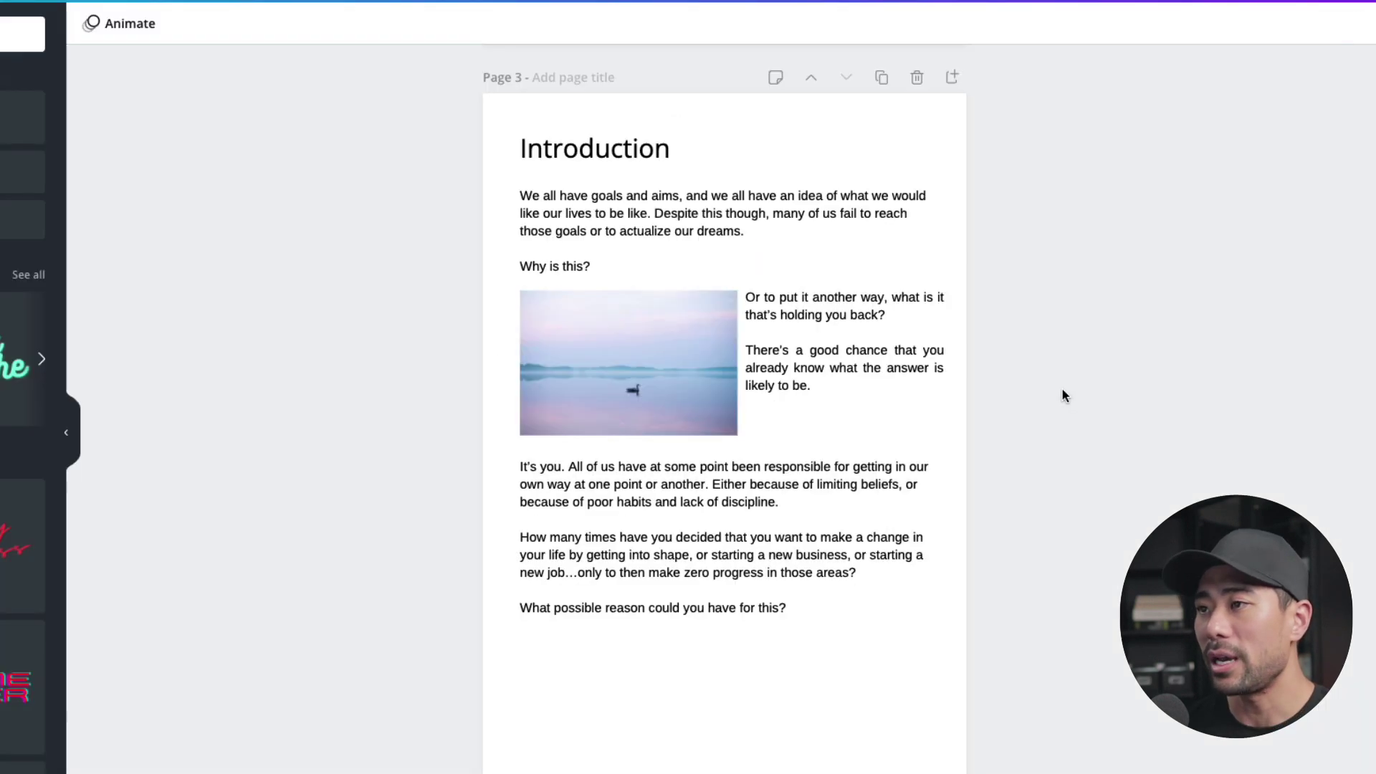
Duplicate the Introduction page and replace its heading with 'Chapter 1: What Are Limiting Beliefs?', widened and left-aligned
left_click(876, 83)
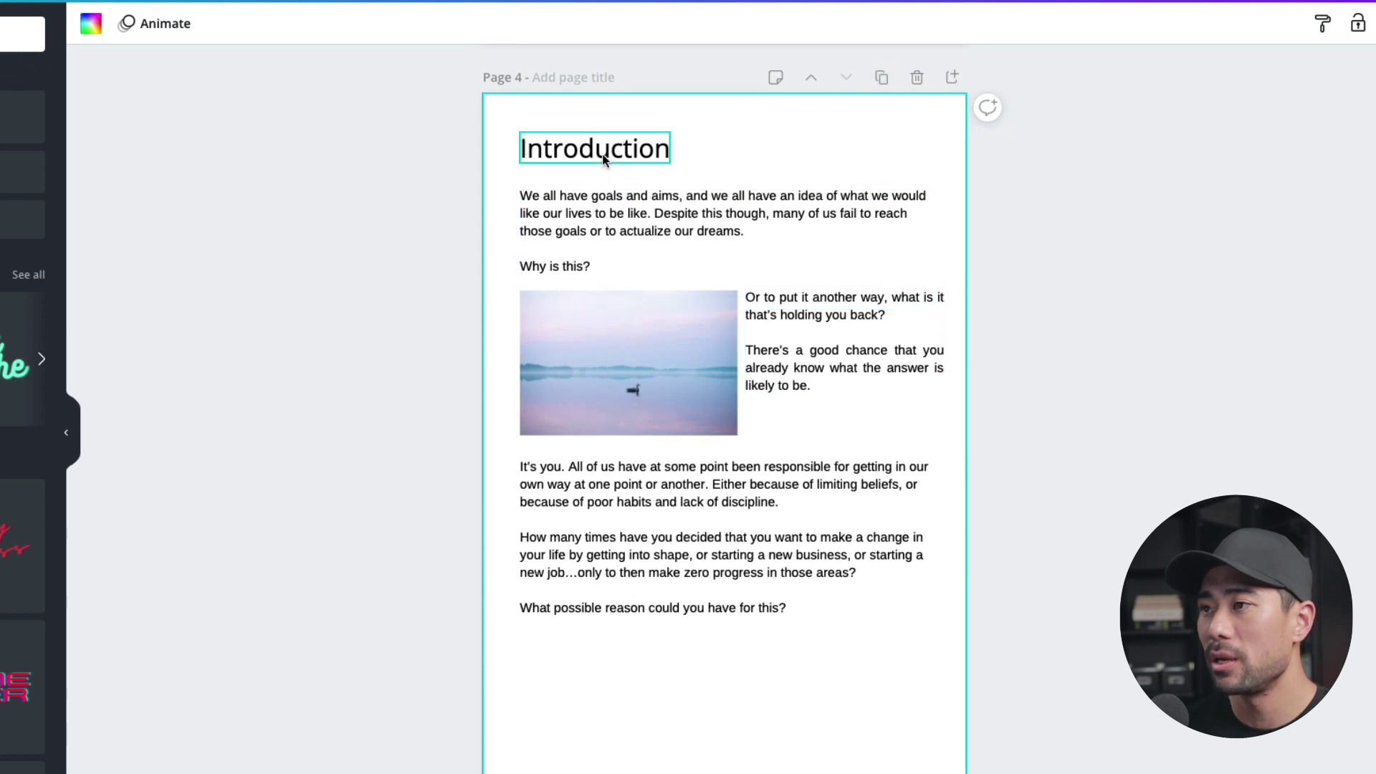
left_click(603, 158)
double_click(603, 156)
key("ctrl+v")
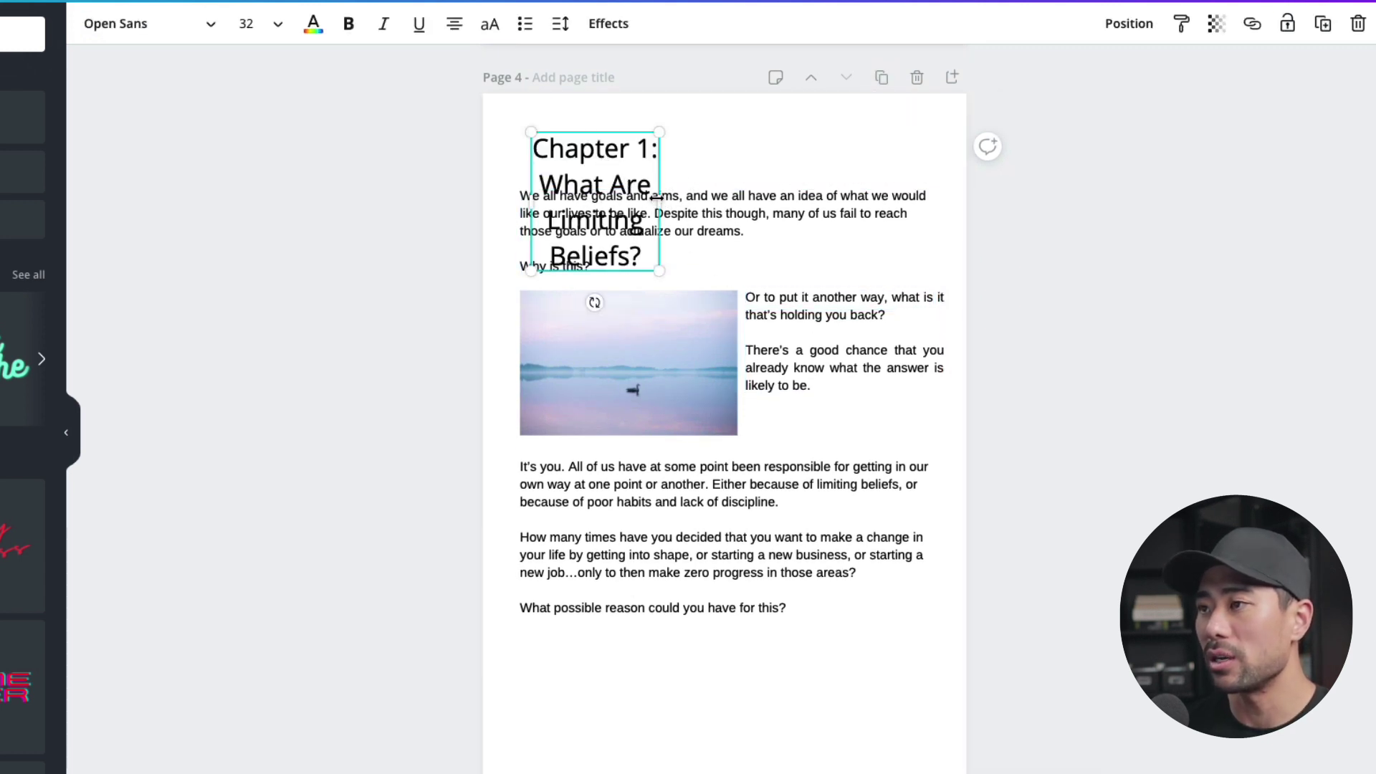
left_click_drag(657, 200, 990, 154)
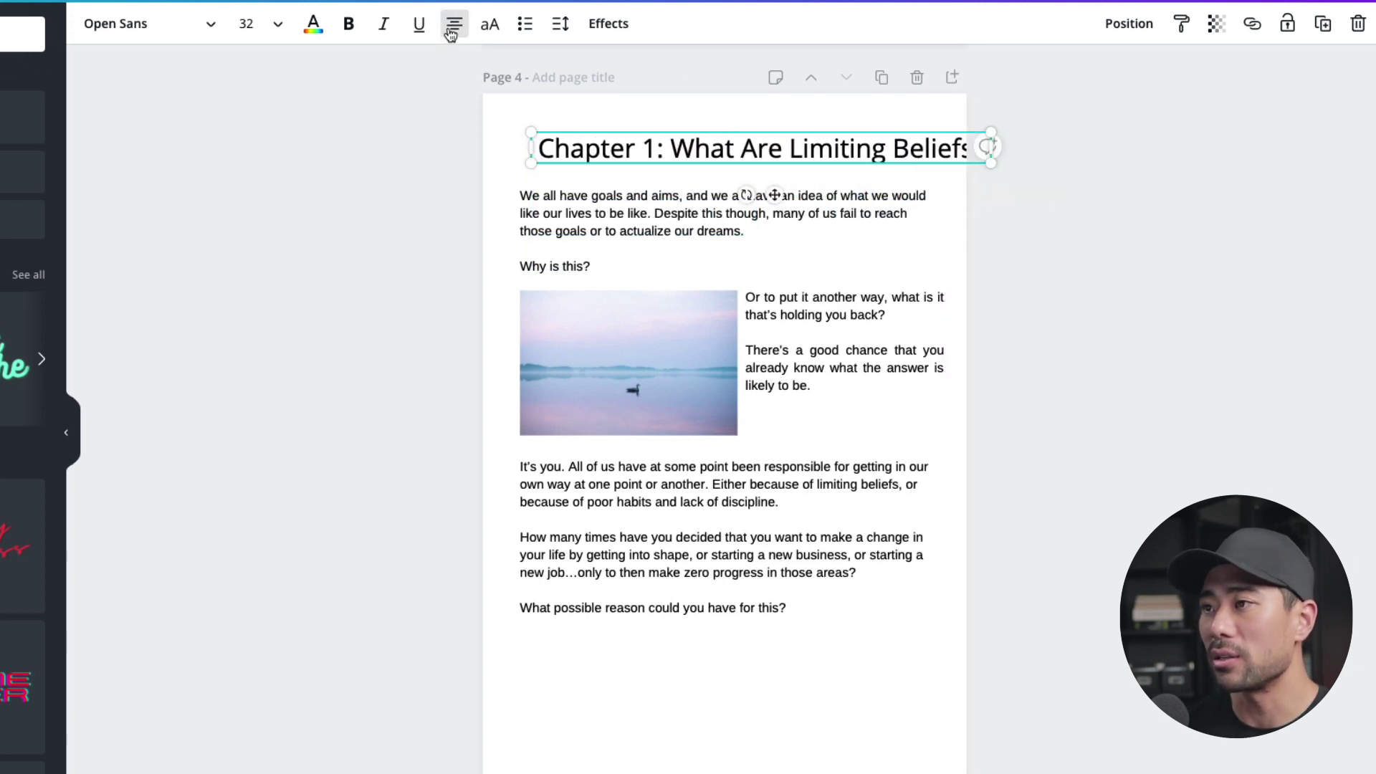
left_click(450, 34)
left_click(1117, 291)
left_click_drag(833, 144, 821, 143)
Set the Chapter 1 title to size 28 and nudge it into alignment
left_click(273, 27)
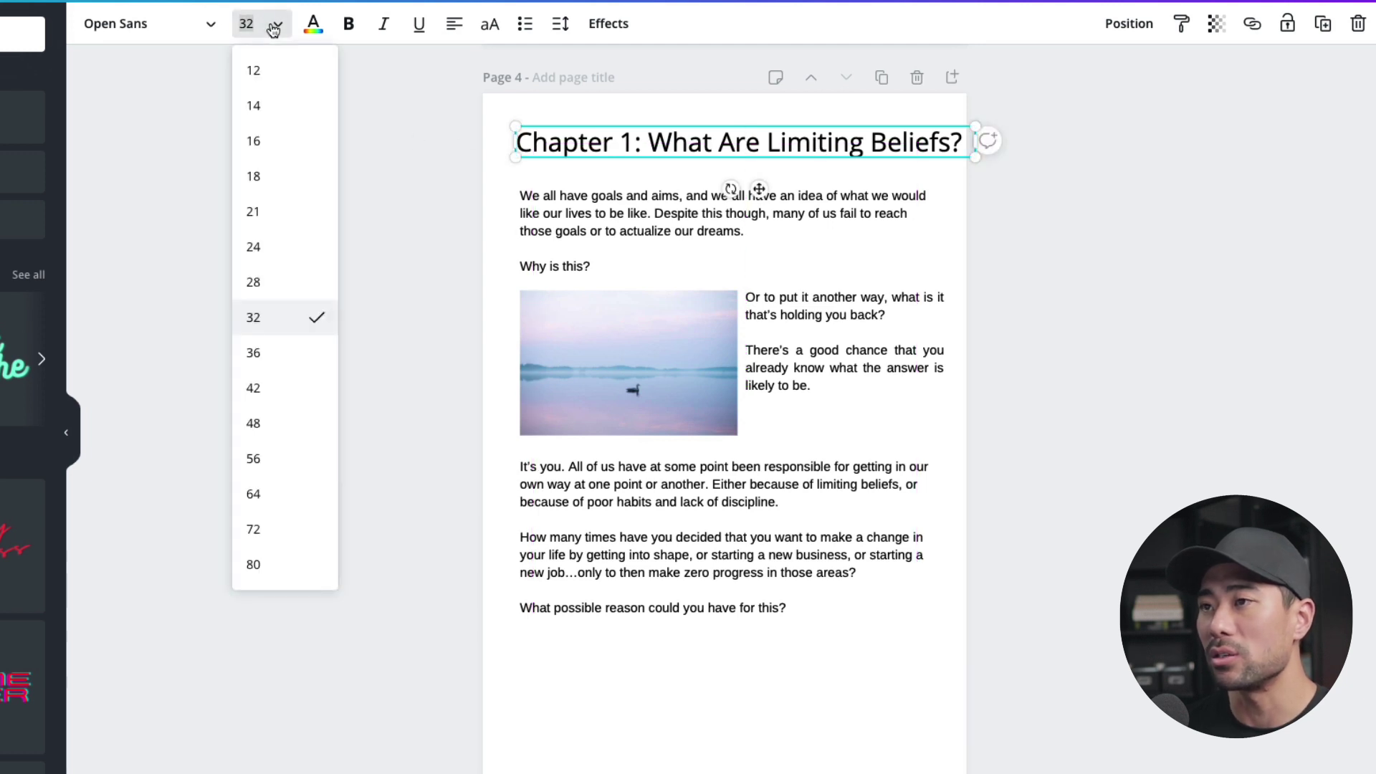
left_click(286, 281)
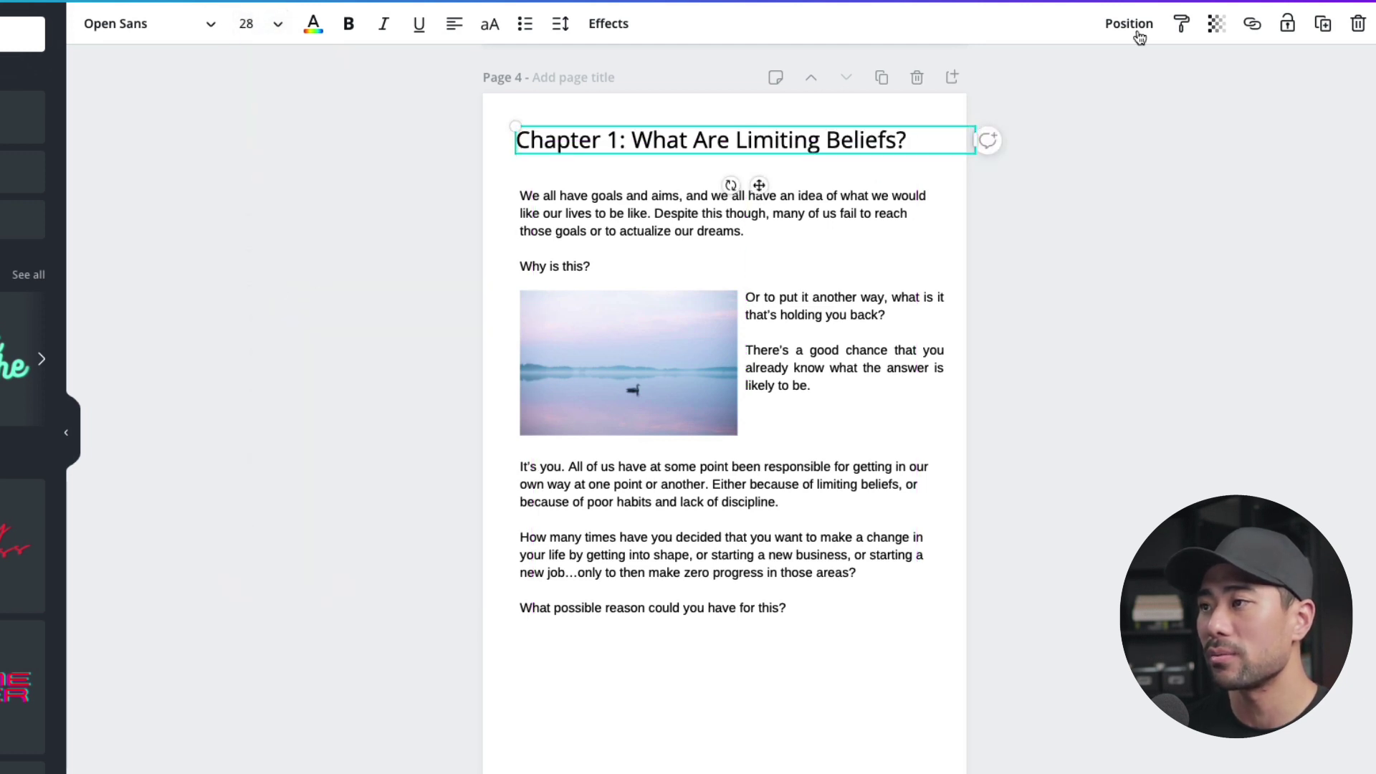
left_click(1090, 319)
left_click_drag(788, 145, 788, 149)
left_click(1074, 186)
Set the Introduction heading on page 3 to size 28 and widen it onto one line
scroll(1074, 187, "up", 8)
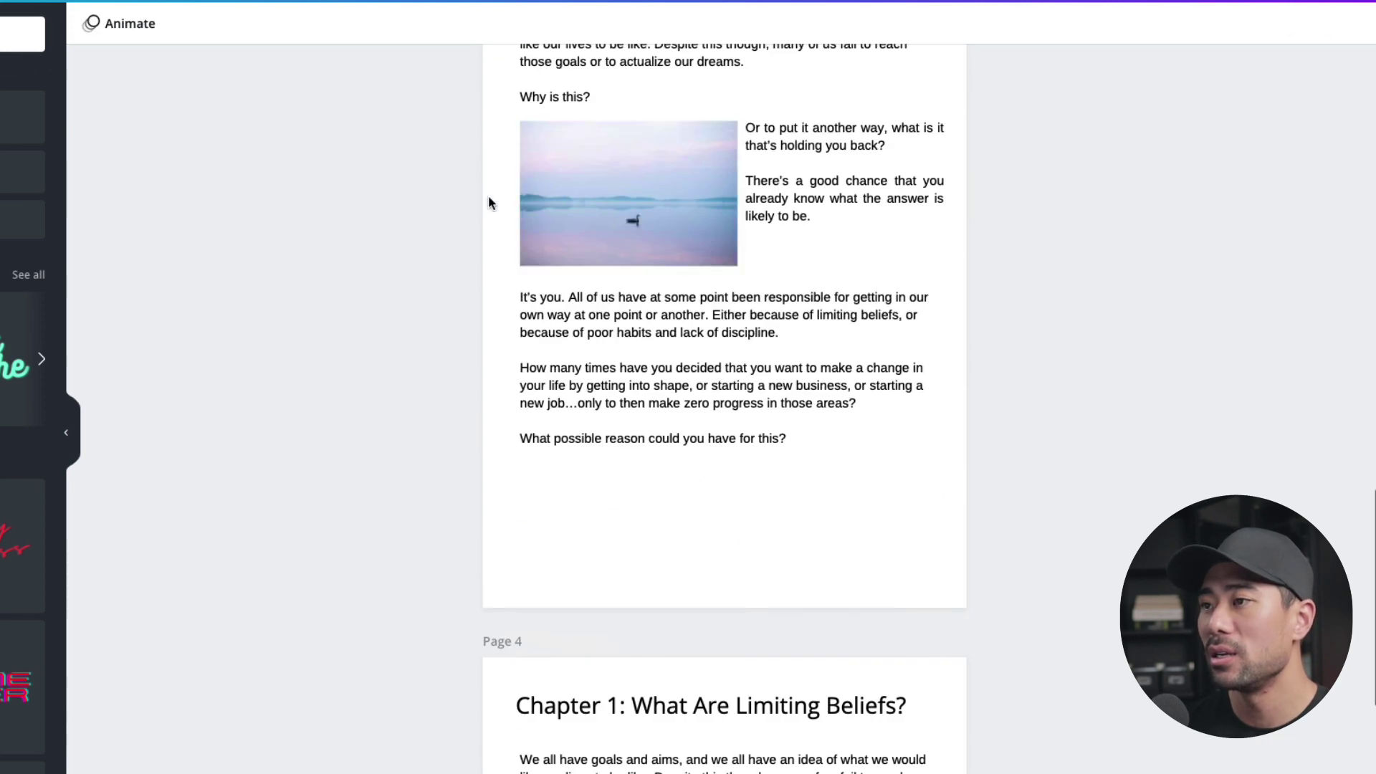
scroll(488, 203, "up", 5)
left_click(616, 315)
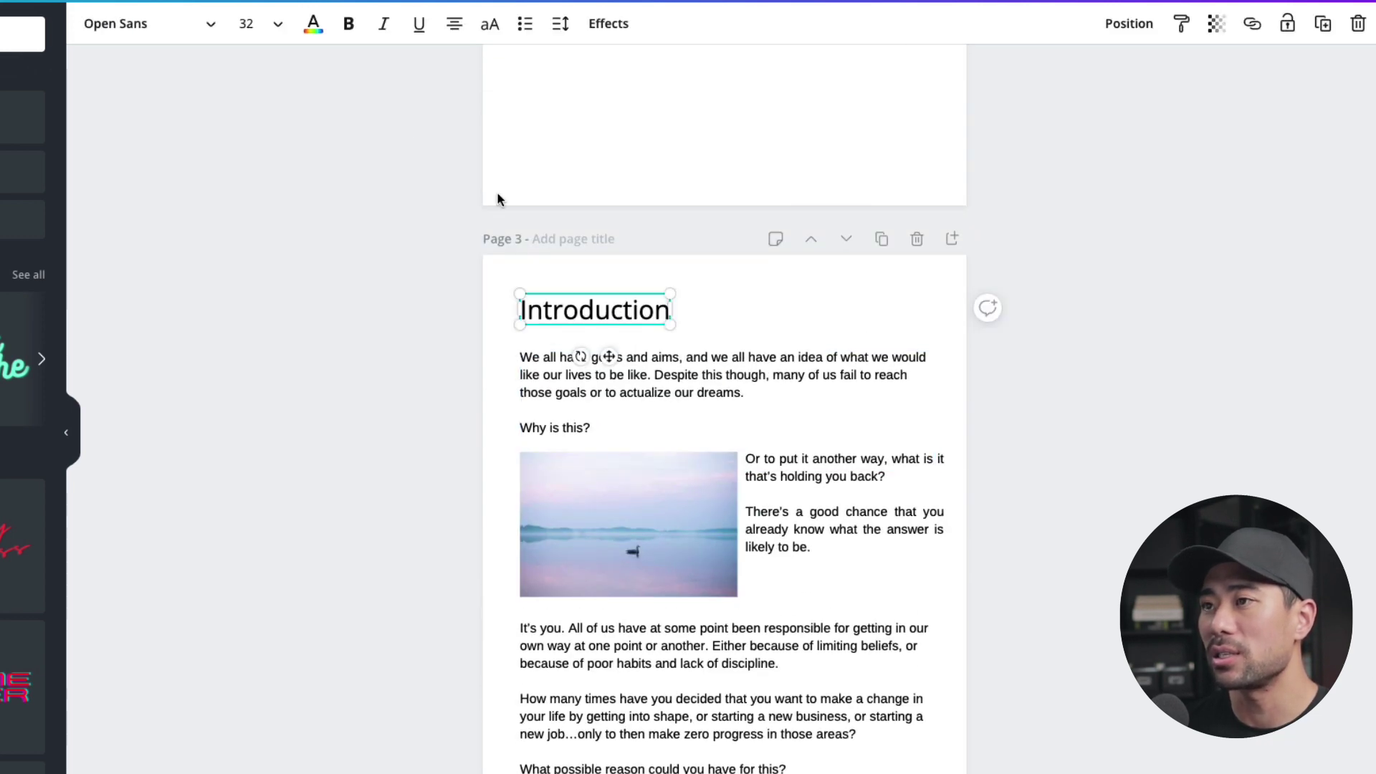
left_click(247, 26)
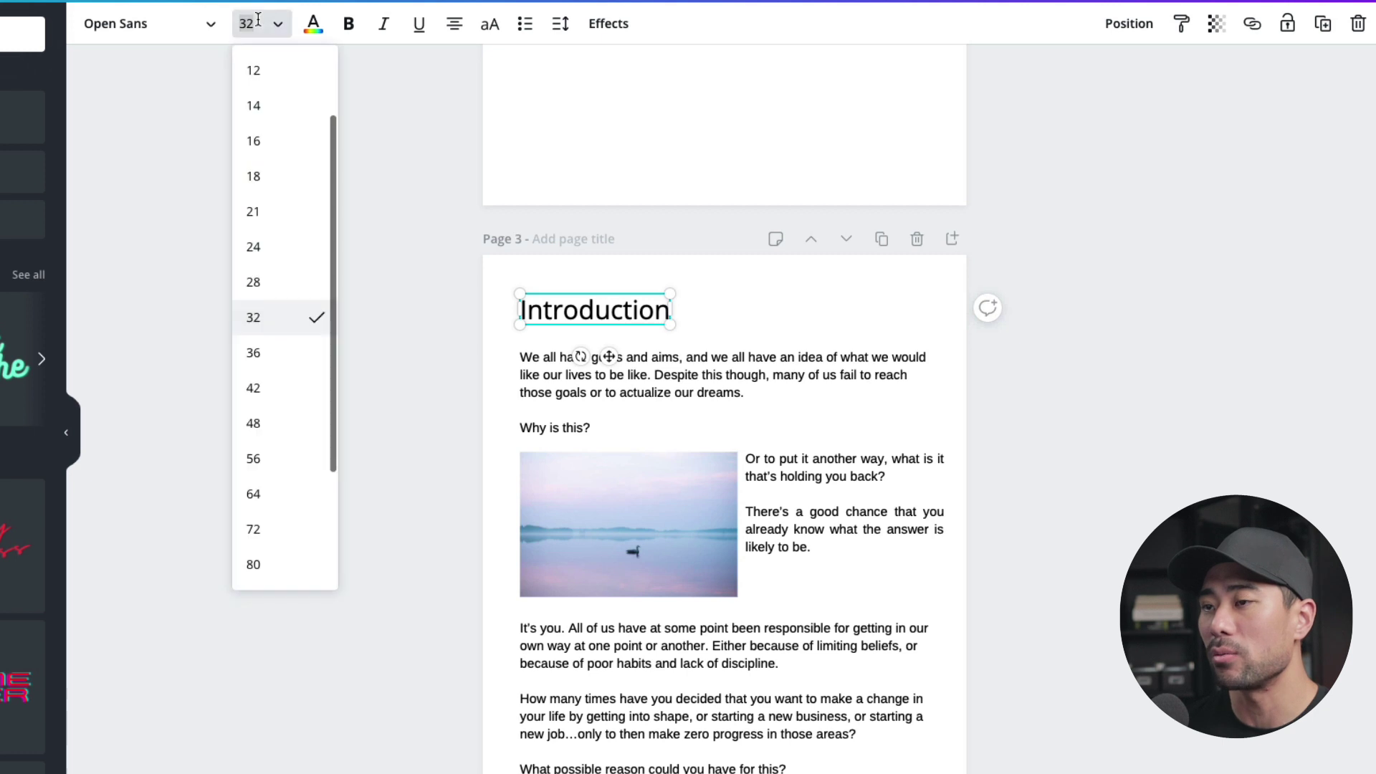
left_click(265, 280)
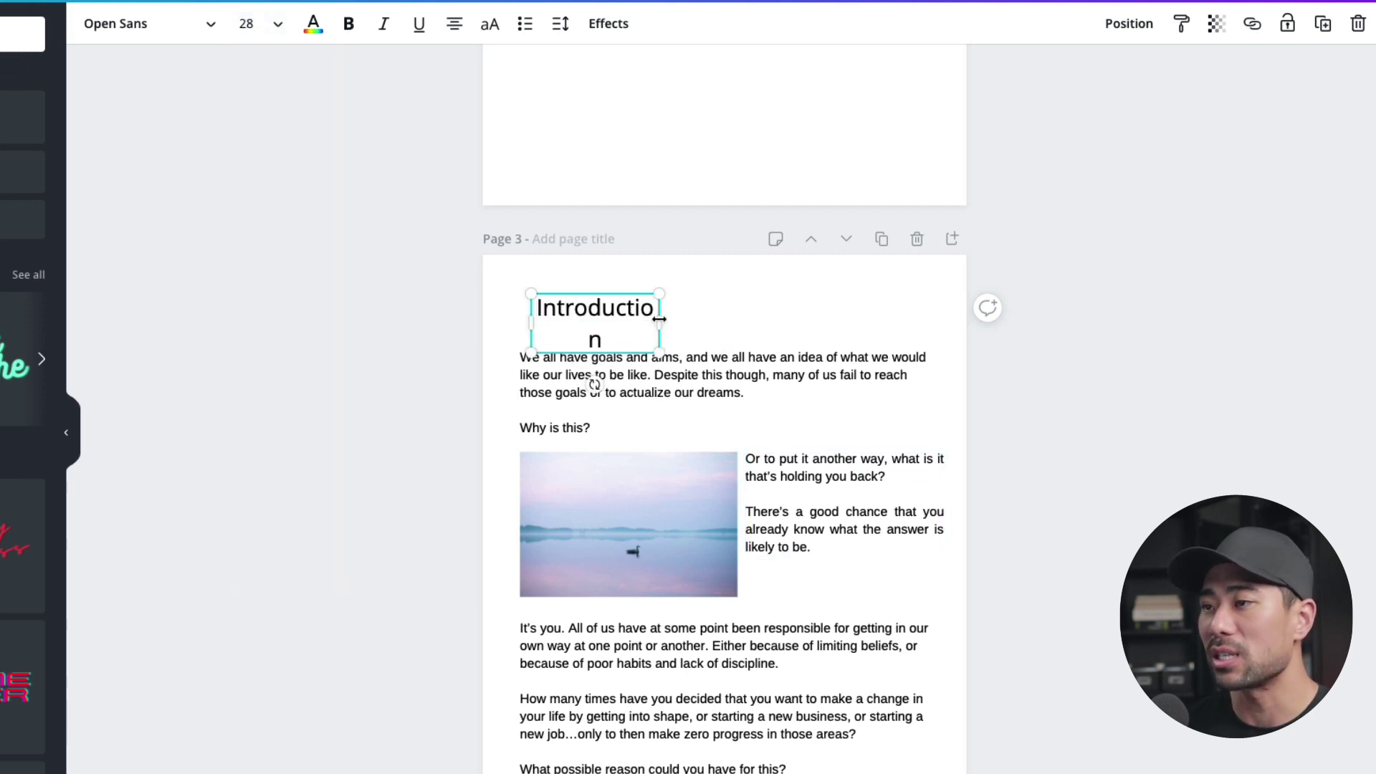
left_click_drag(658, 319, 704, 320)
Delete the photo and the extra text boxes from the Chapter 1 page
scroll(705, 358, "down", 10)
left_click(708, 401)
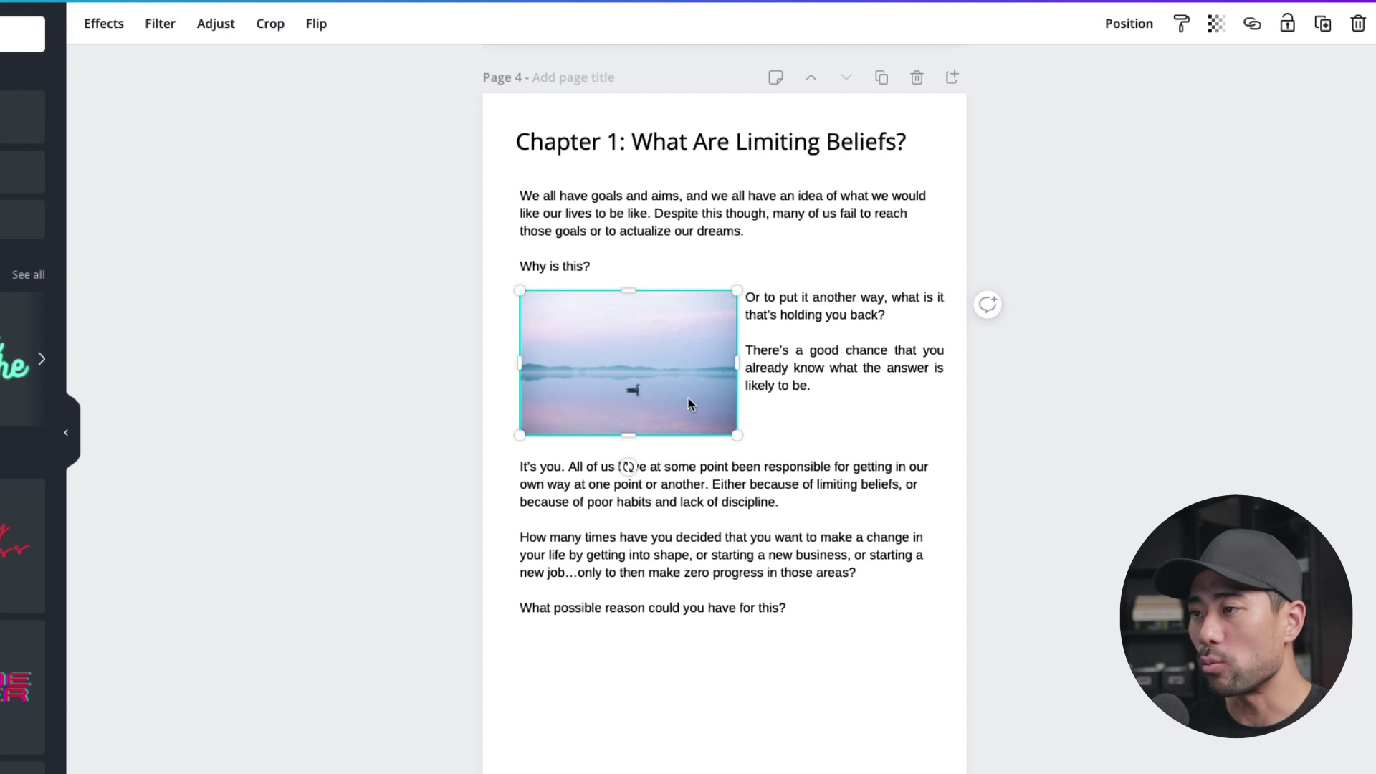
key("Delete")
left_click(760, 392)
key("Delete")
left_click(722, 534)
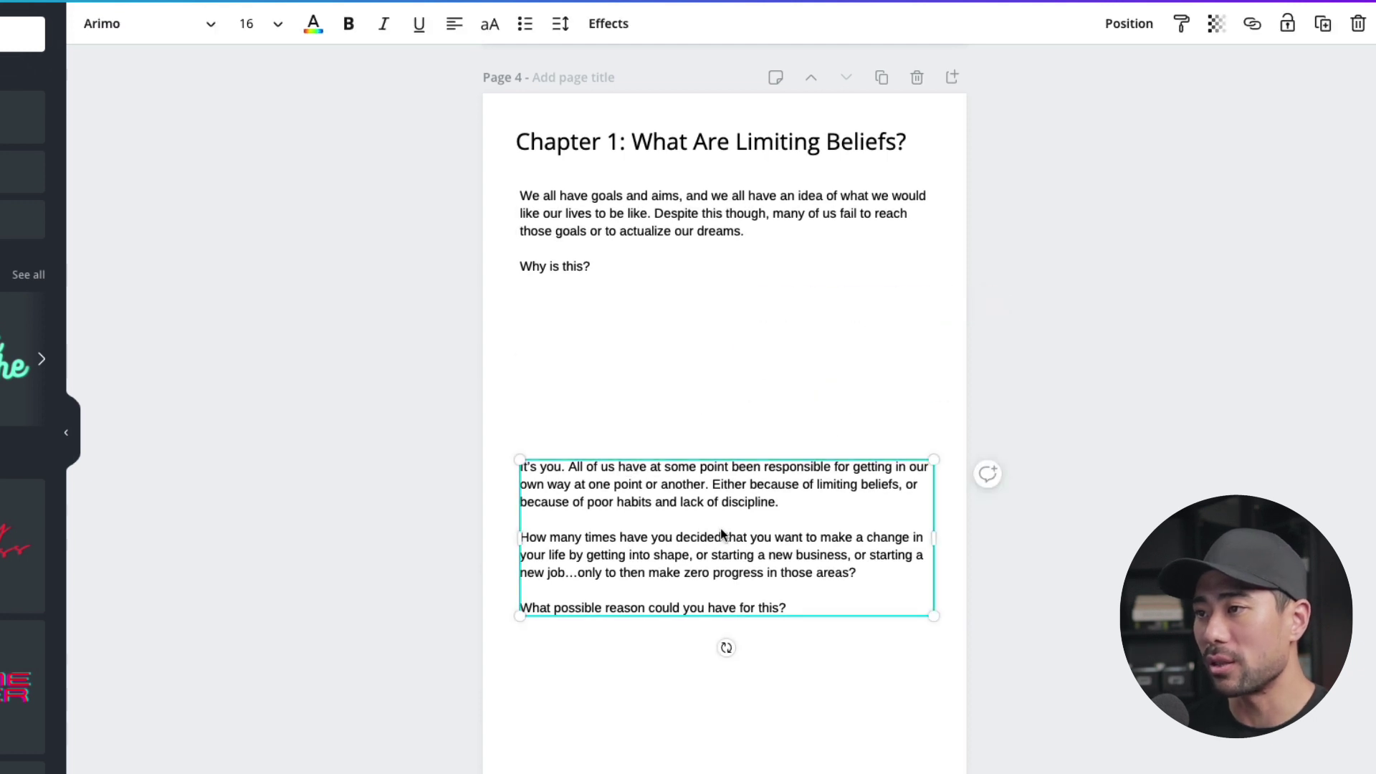
key("Delete")
Replace the remaining box's text with the pasted Chapter 1 manuscript text, including its bold subheading
left_click(529, 212)
triple_click(531, 208)
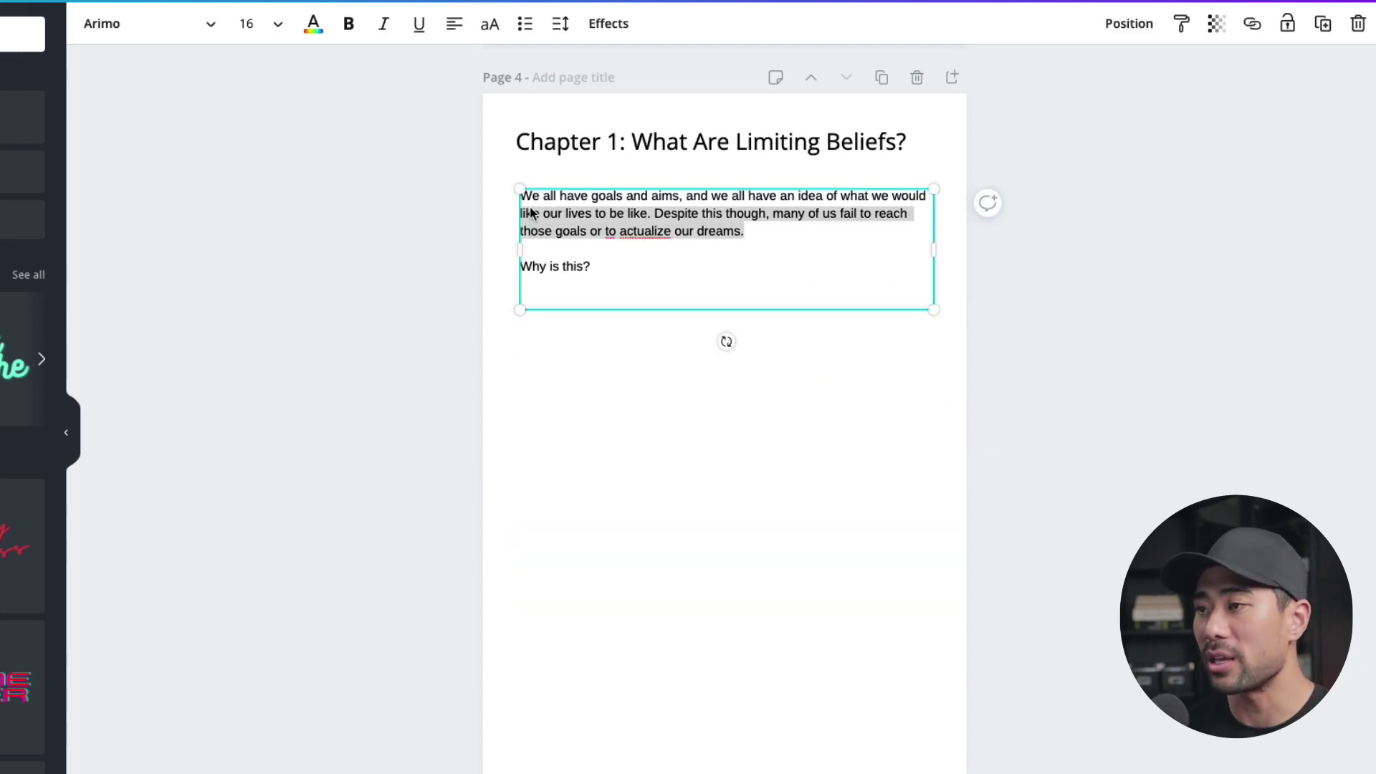
key("ctrl+a")
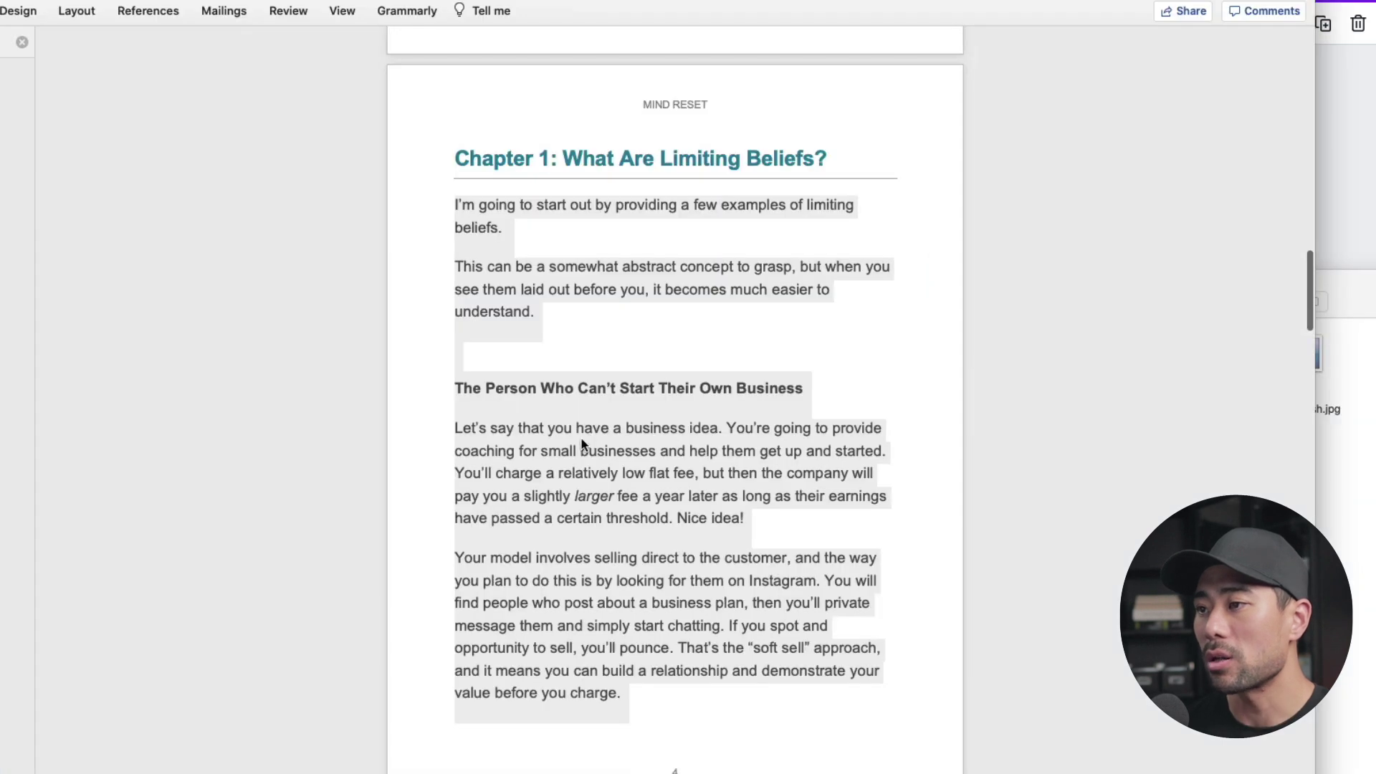
right_click(579, 439)
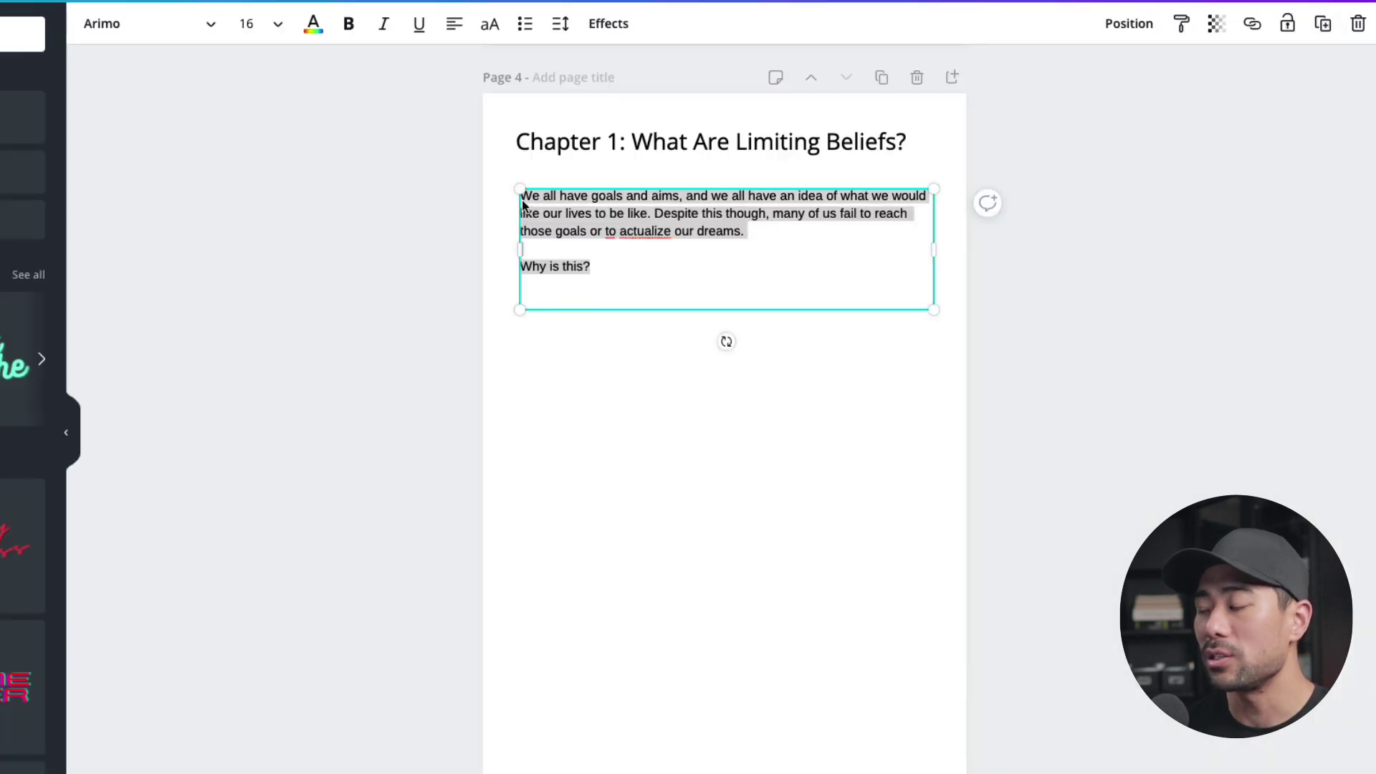
key("ctrl+v")
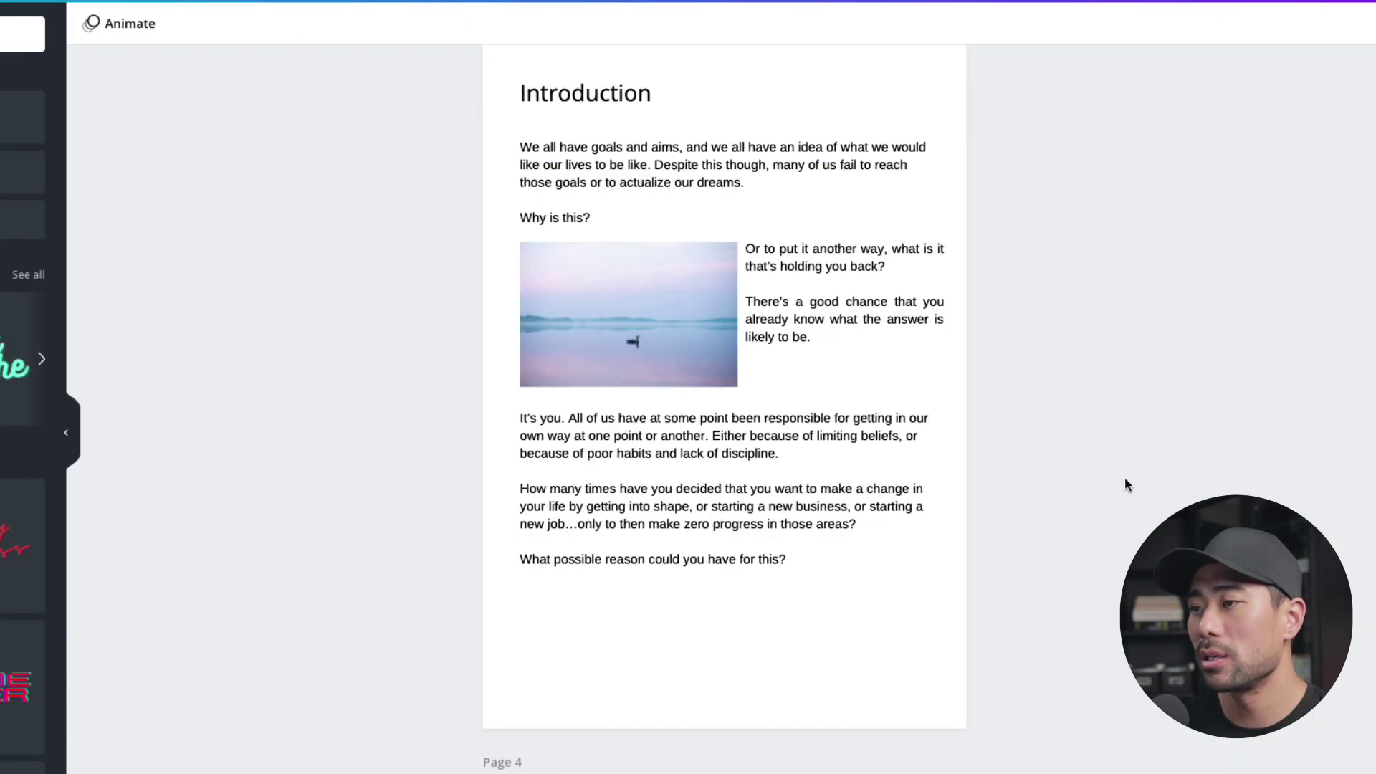
scroll(1125, 484, "down", 9)
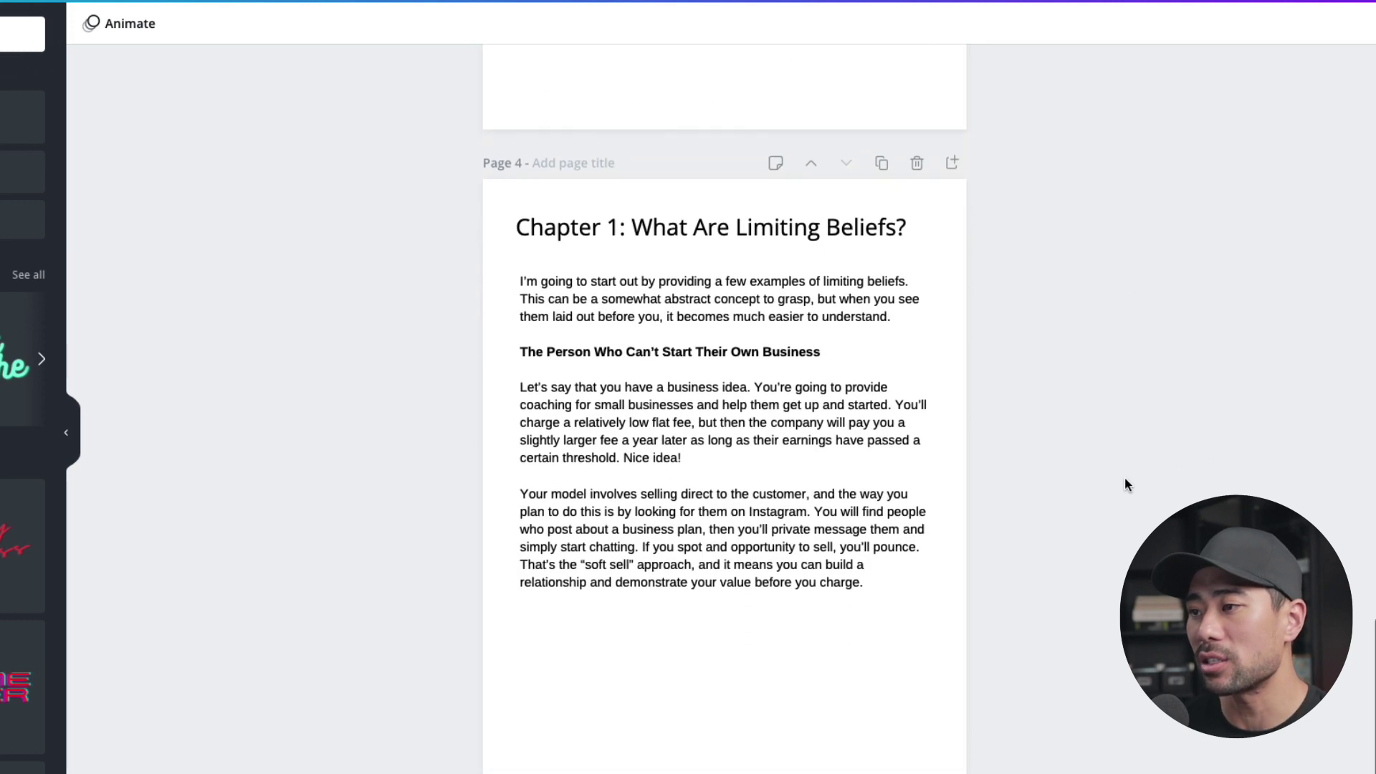
left_click(778, 457)
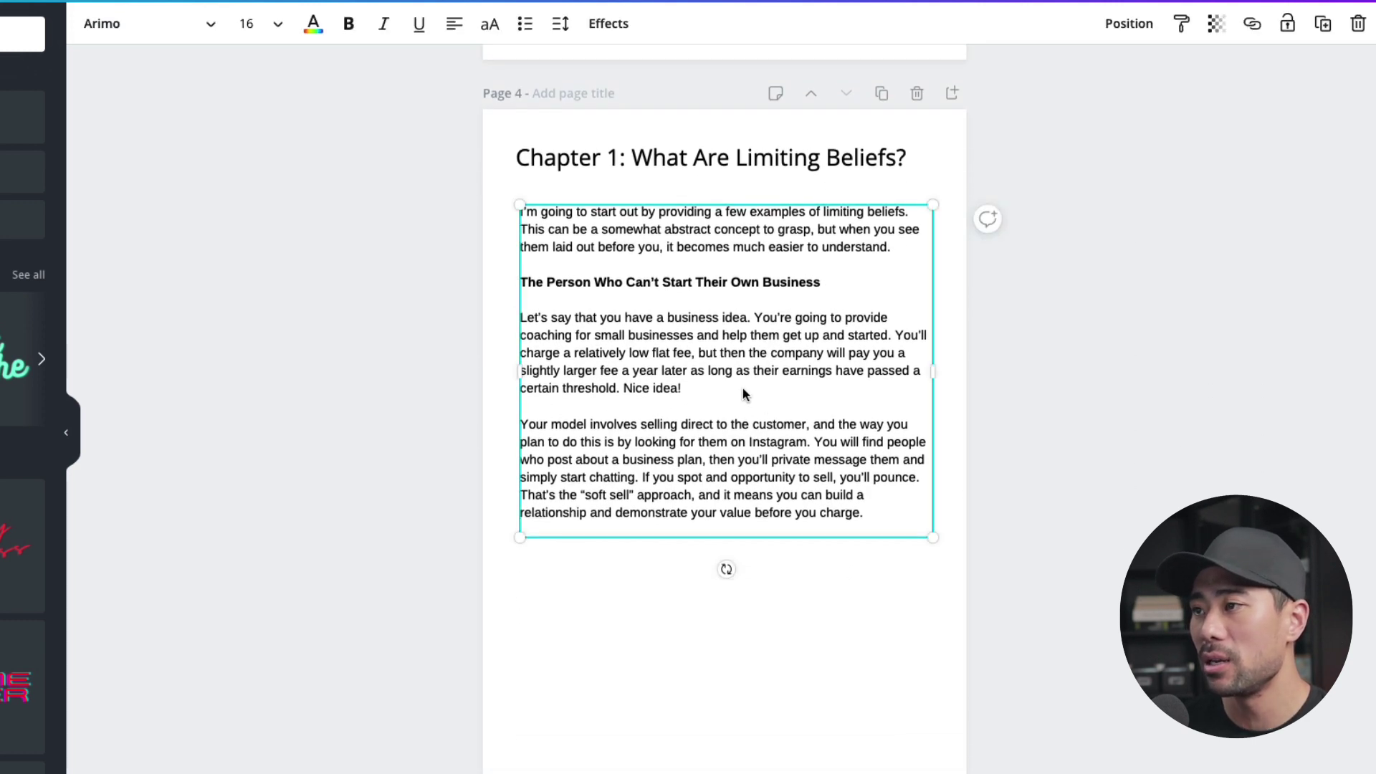
left_click(1017, 372)
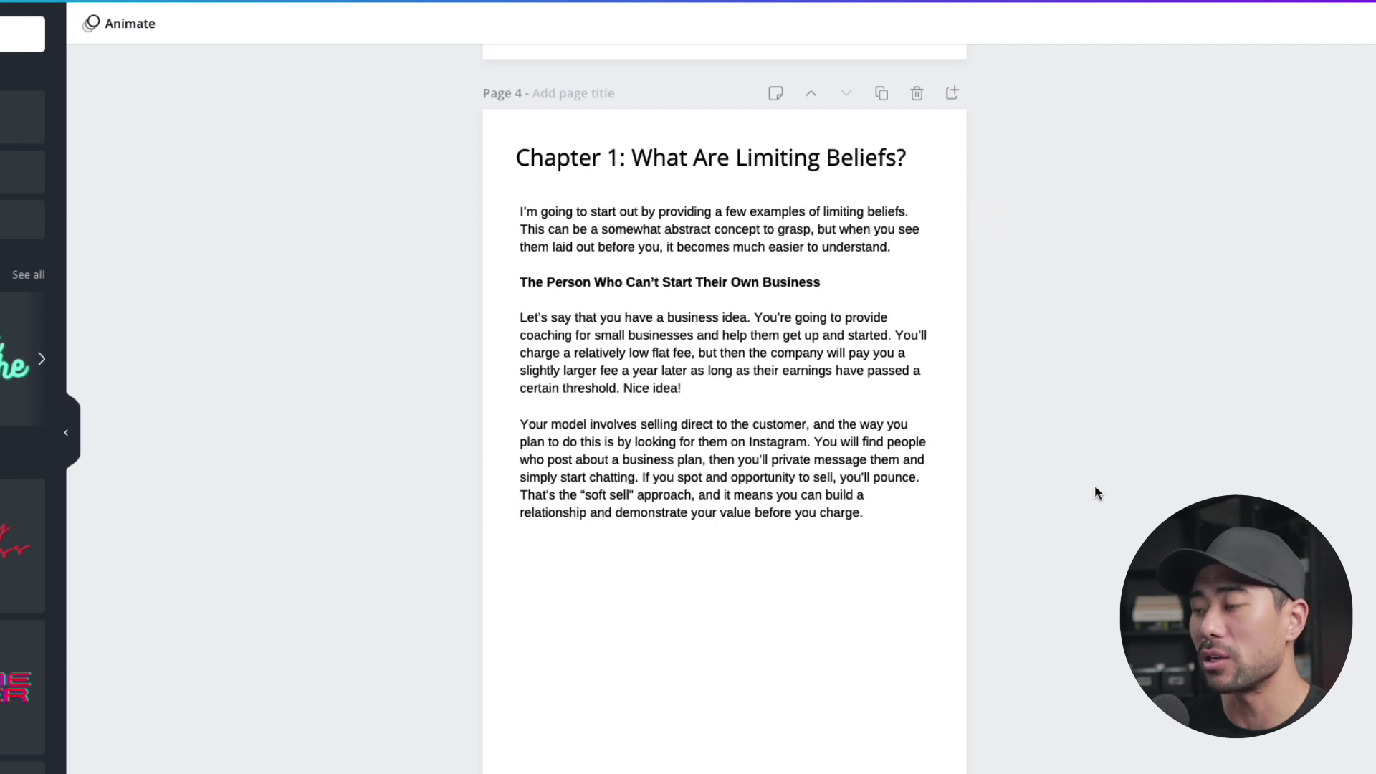
scroll(568, 727, "up", 8)
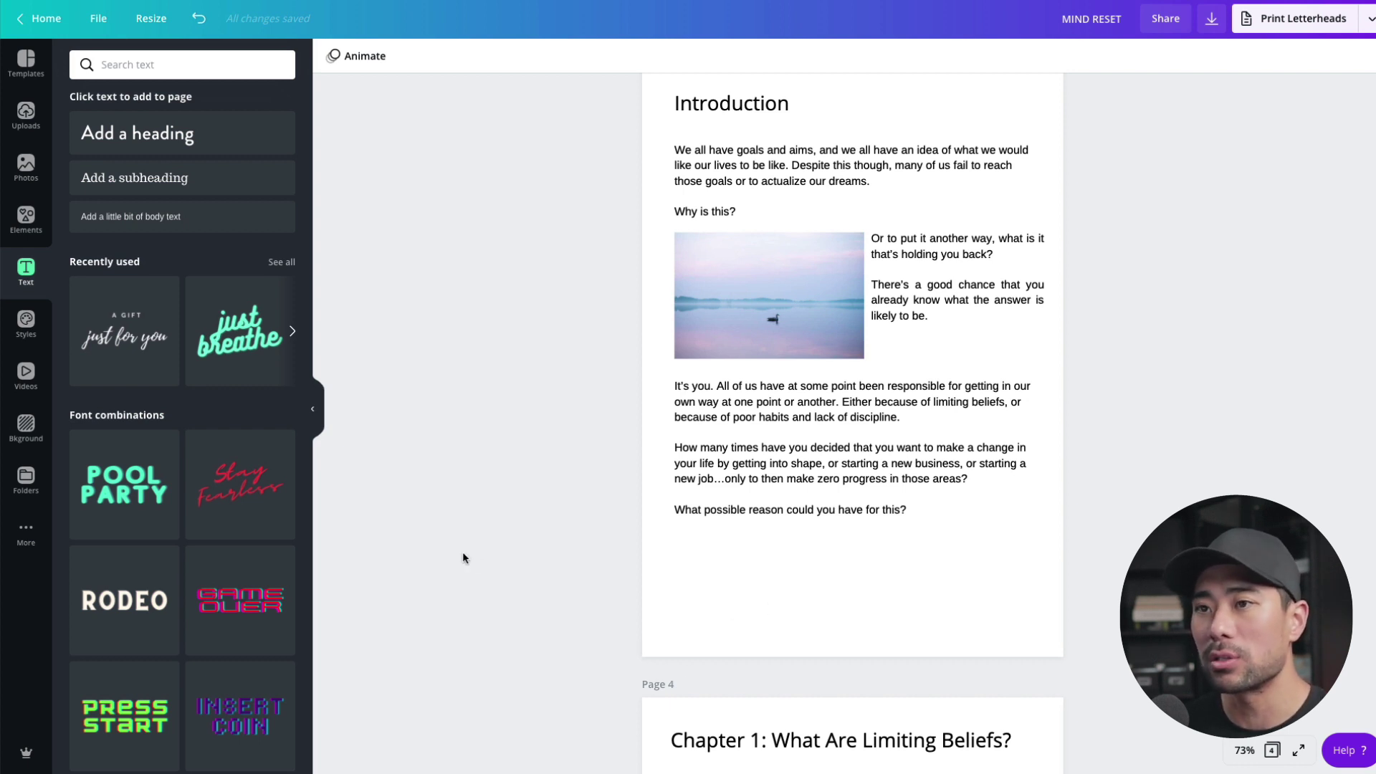
Add a square shape, shrink it into page 3's bottom-right corner, and colour it black
left_click(27, 218)
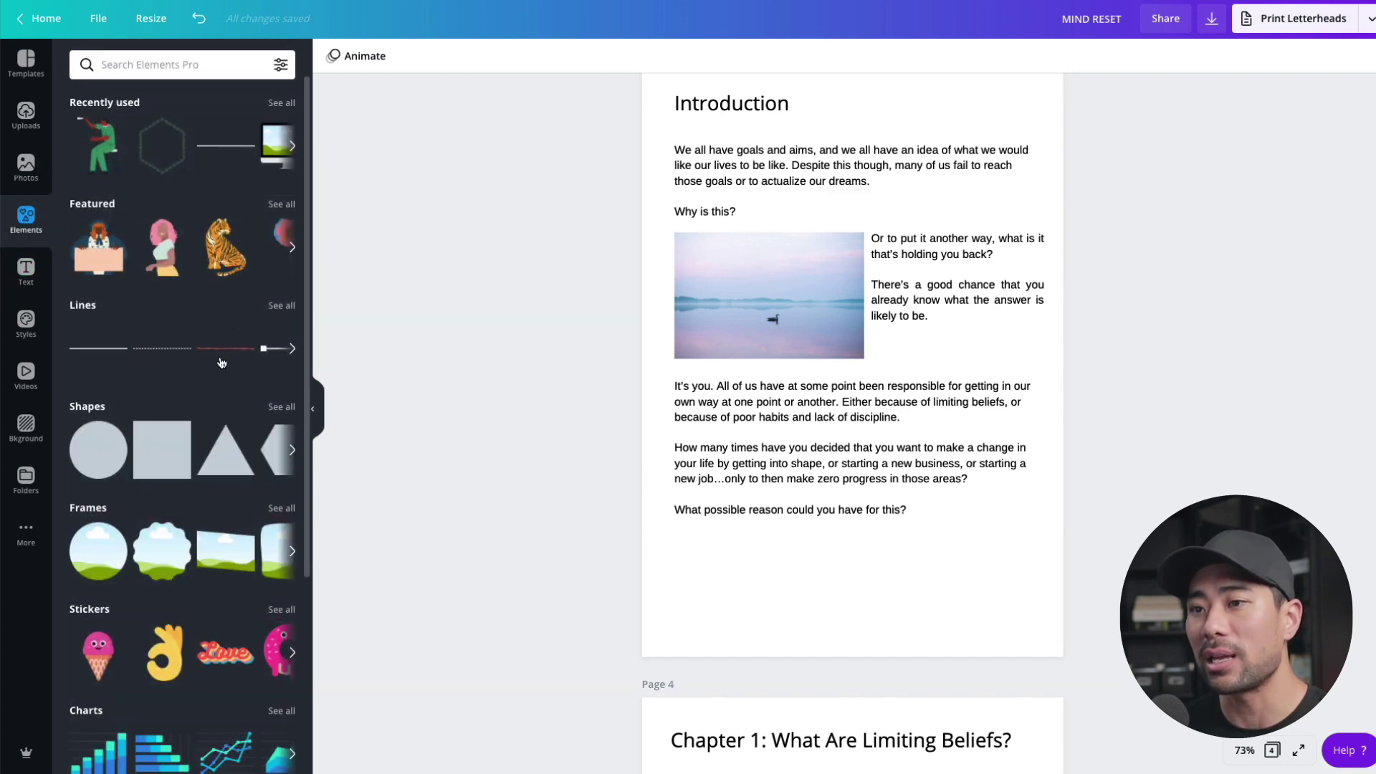
left_click(162, 450)
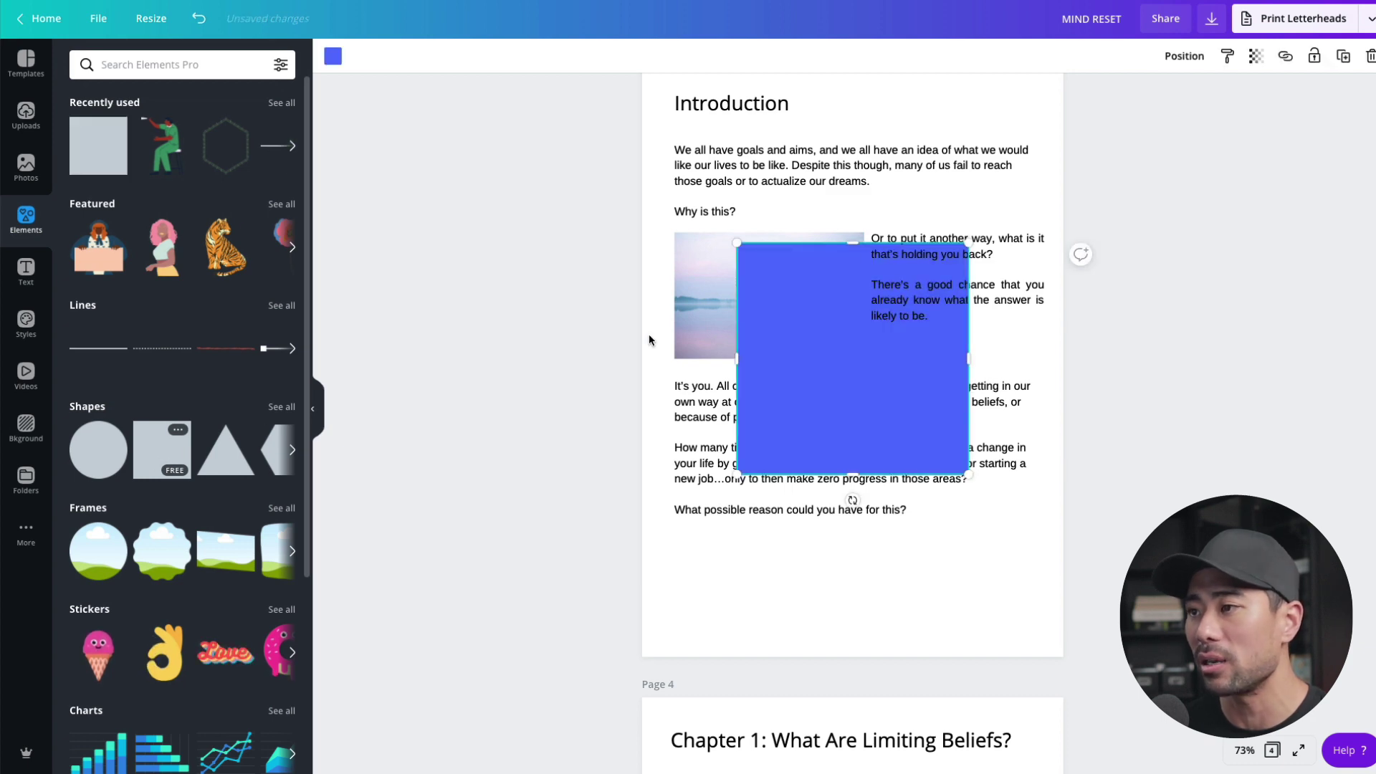
left_click_drag(873, 401, 793, 543)
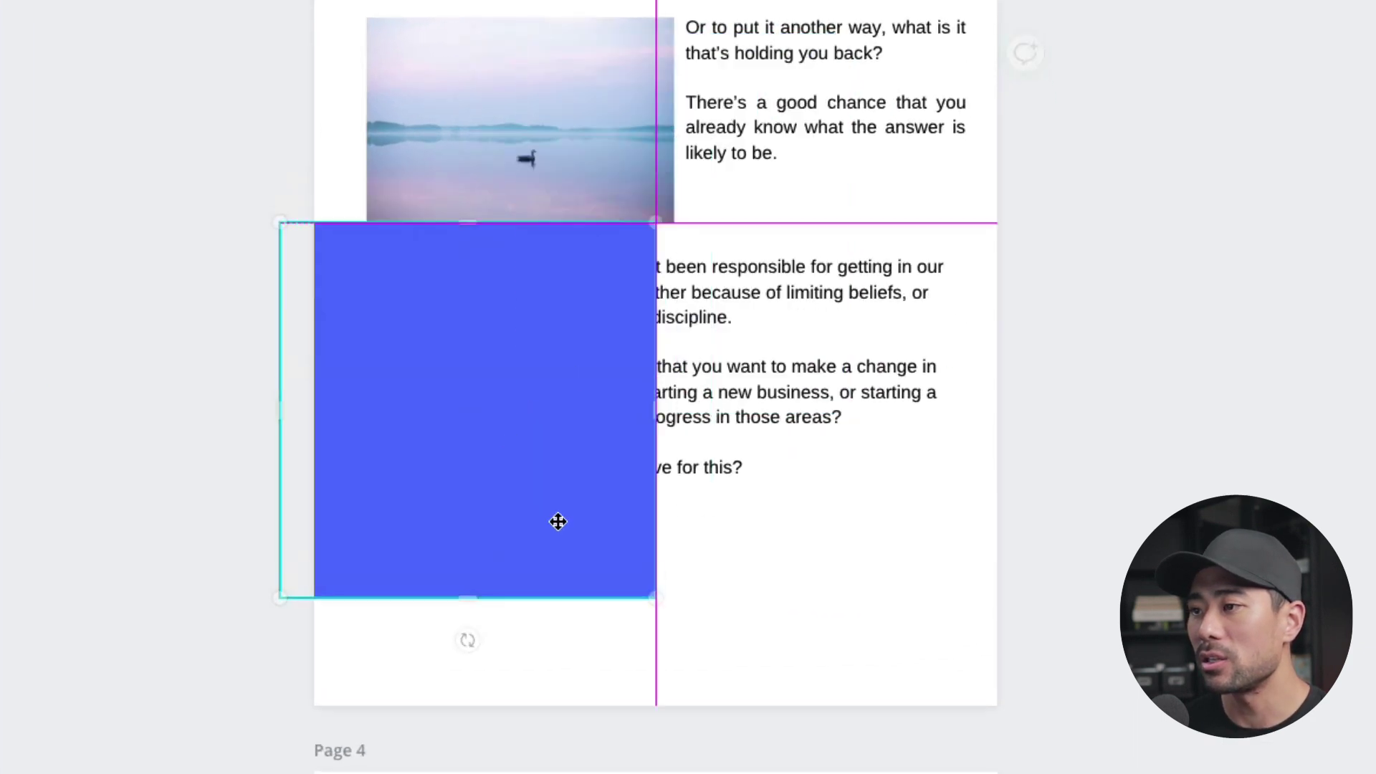
left_click_drag(558, 522, 584, 590)
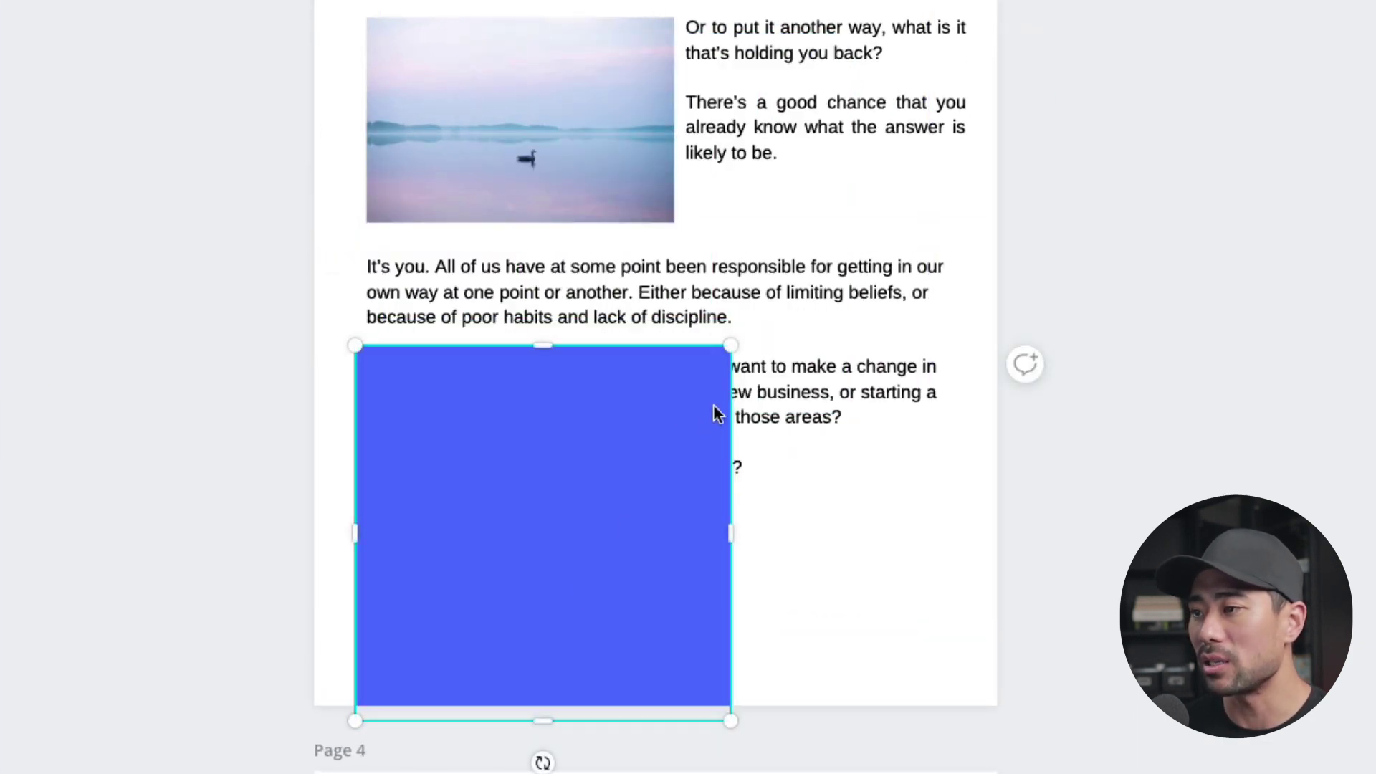
left_click_drag(711, 369, 927, 673)
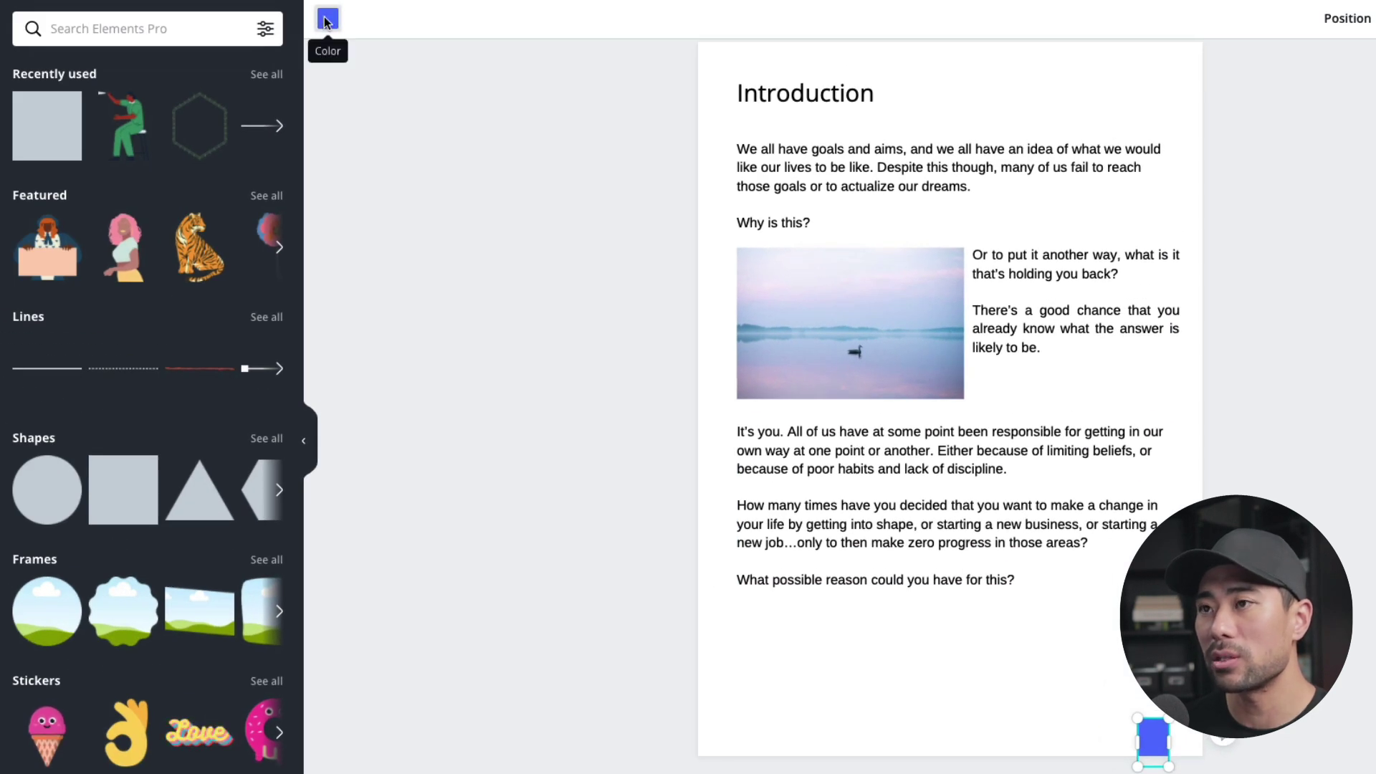
left_click(326, 22)
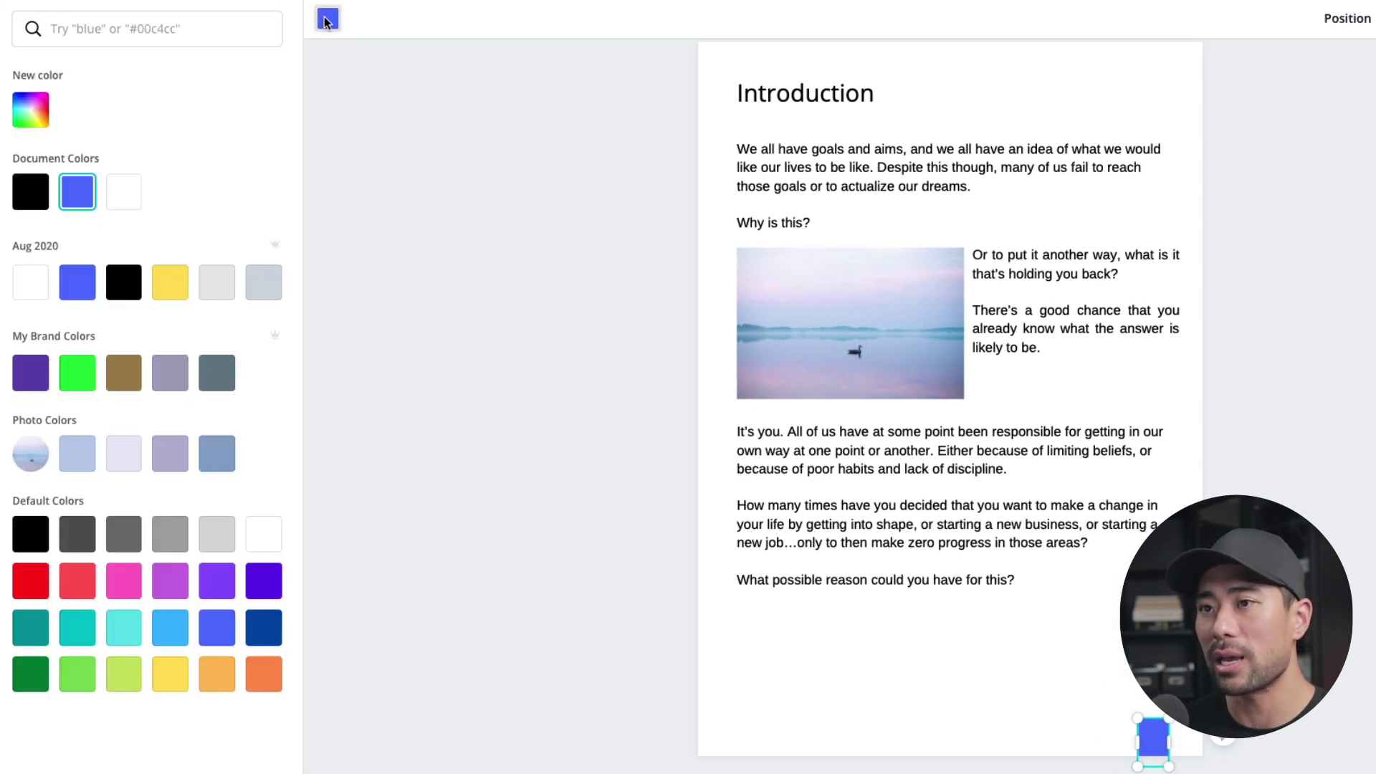
left_click(29, 197)
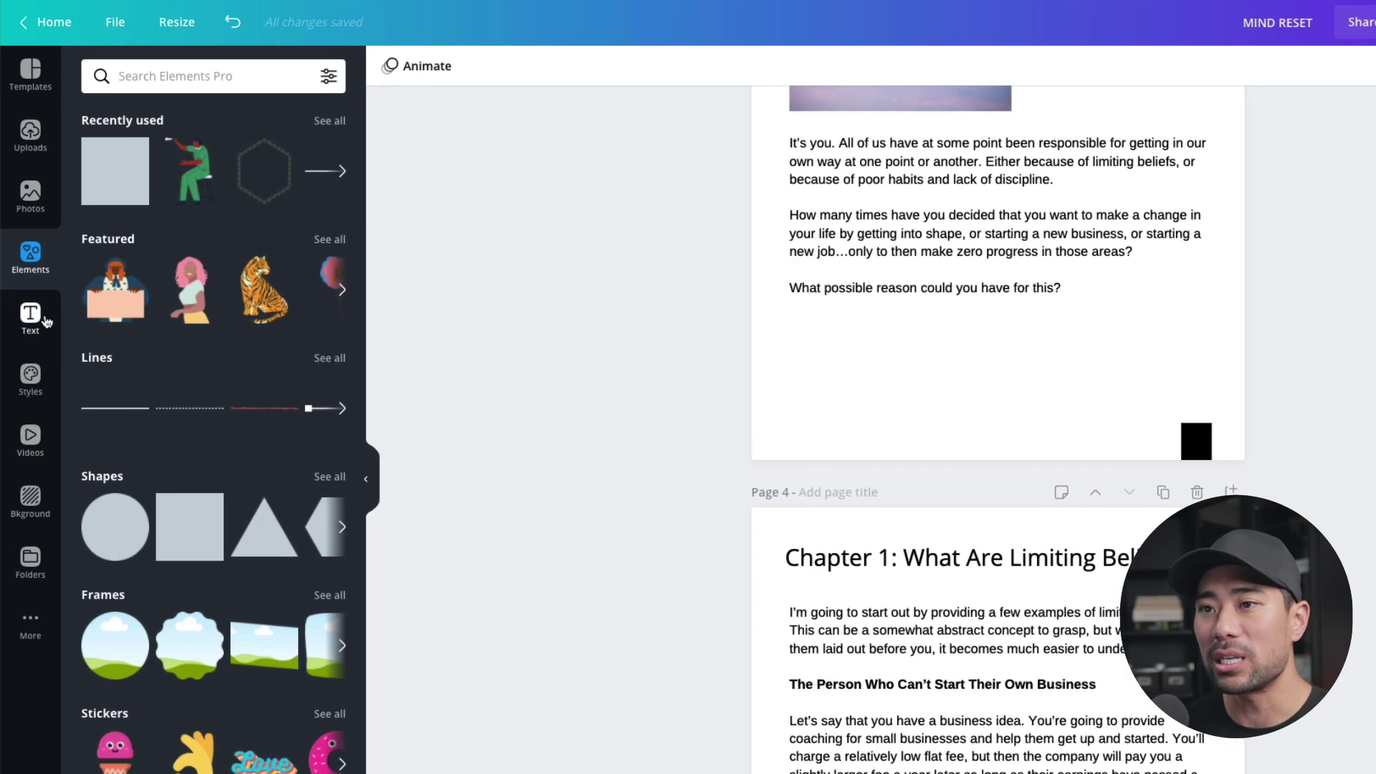
Add a heading text box at the bottom of the Introduction page
left_click(23, 319)
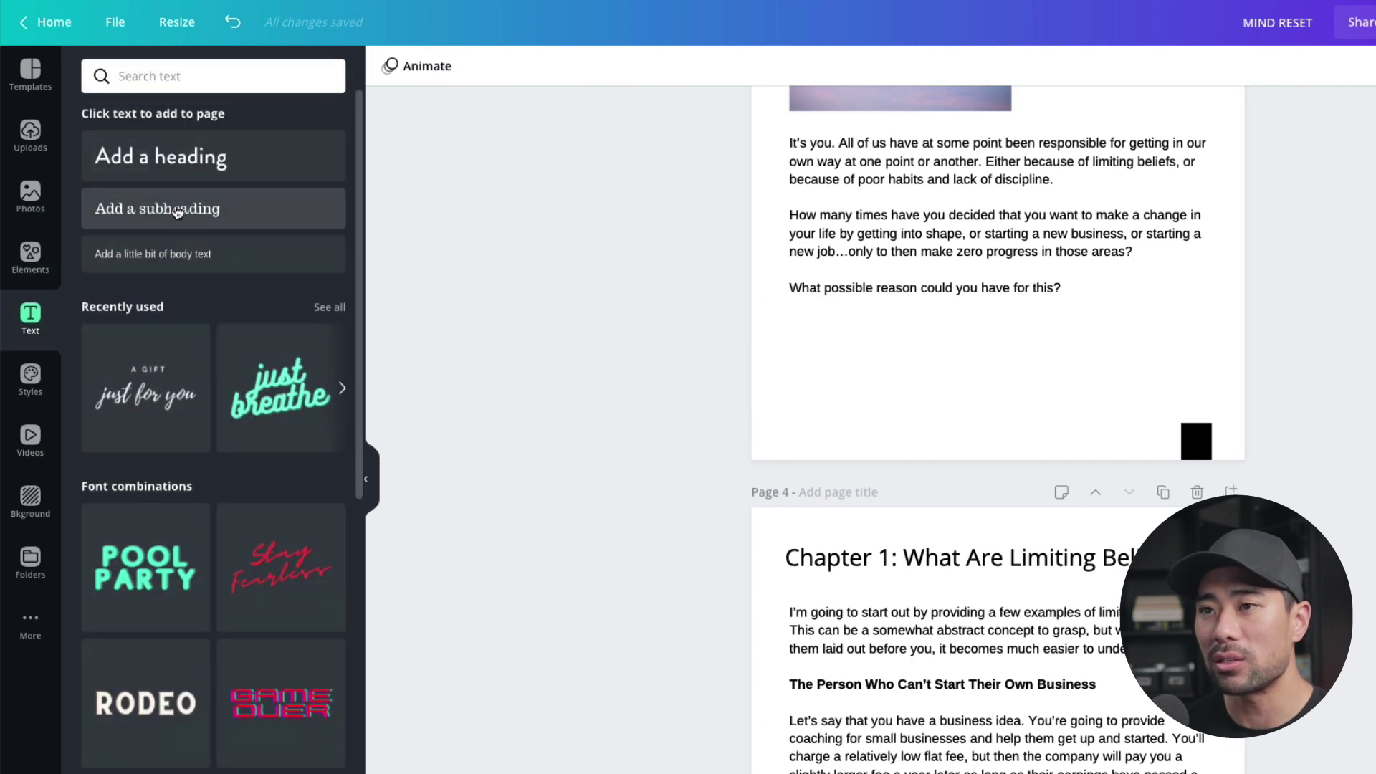
left_click_drag(175, 159, 1174, 430)
left_click(1348, 711)
double_click(1137, 429)
scroll(1138, 430, "up", 20)
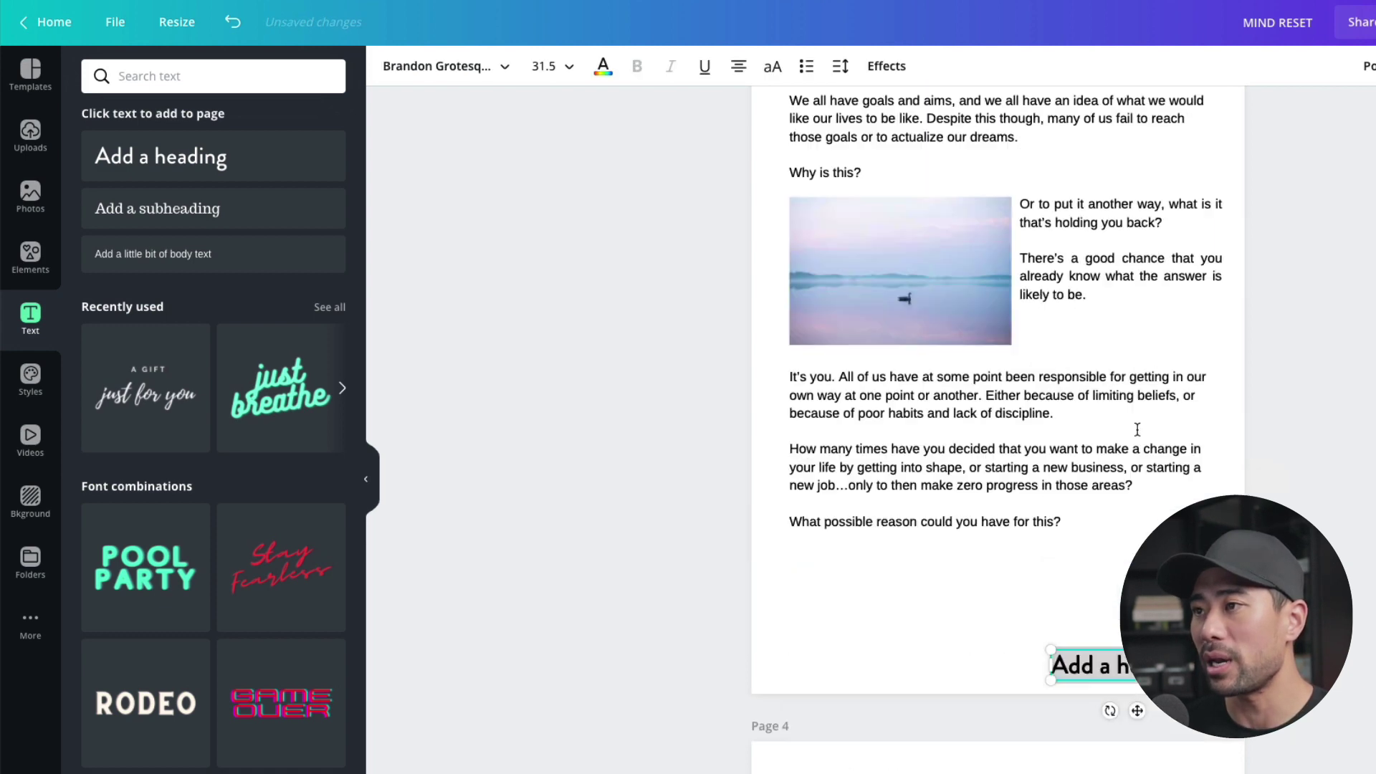
scroll(1023, 559, "down", 10)
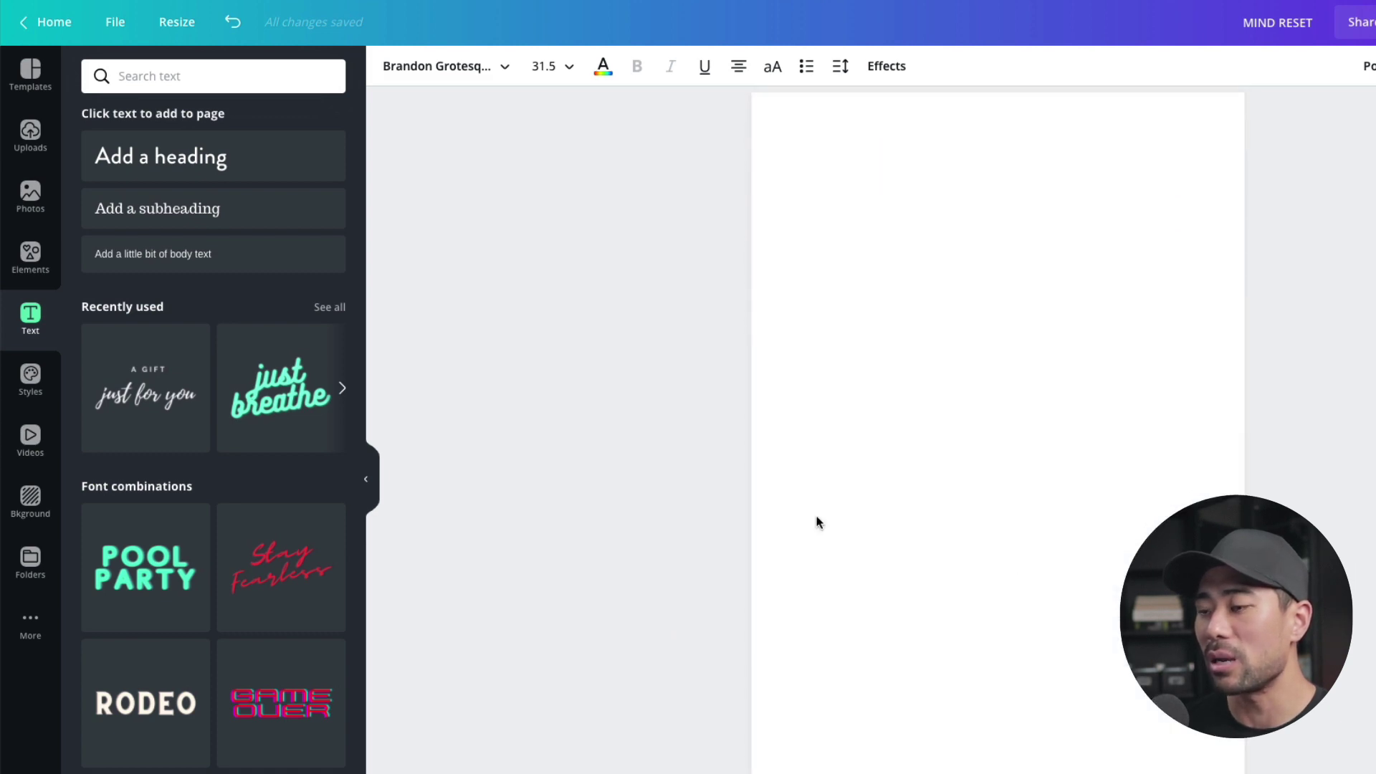
scroll(1089, 484, "down", 10)
scroll(1089, 479, "down", 4)
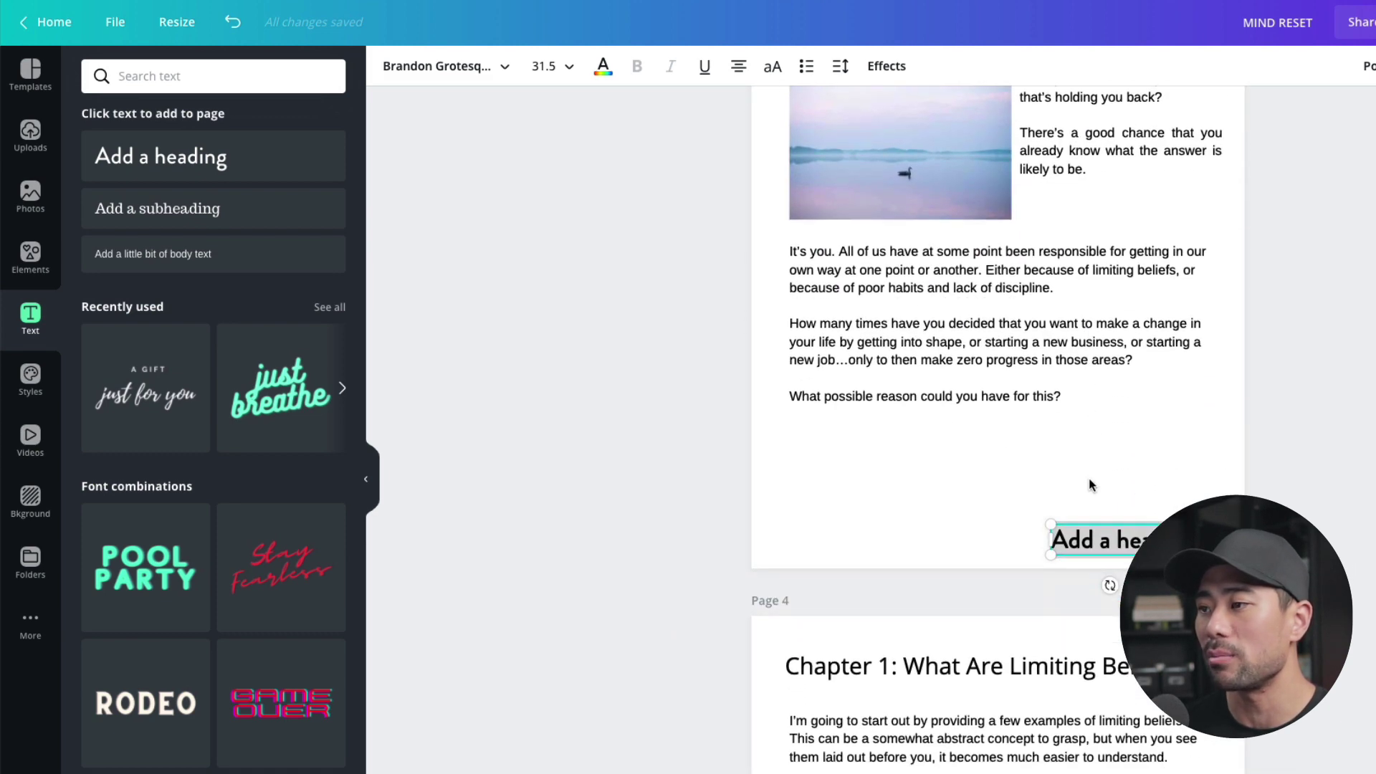
scroll(1115, 450, "up", 7)
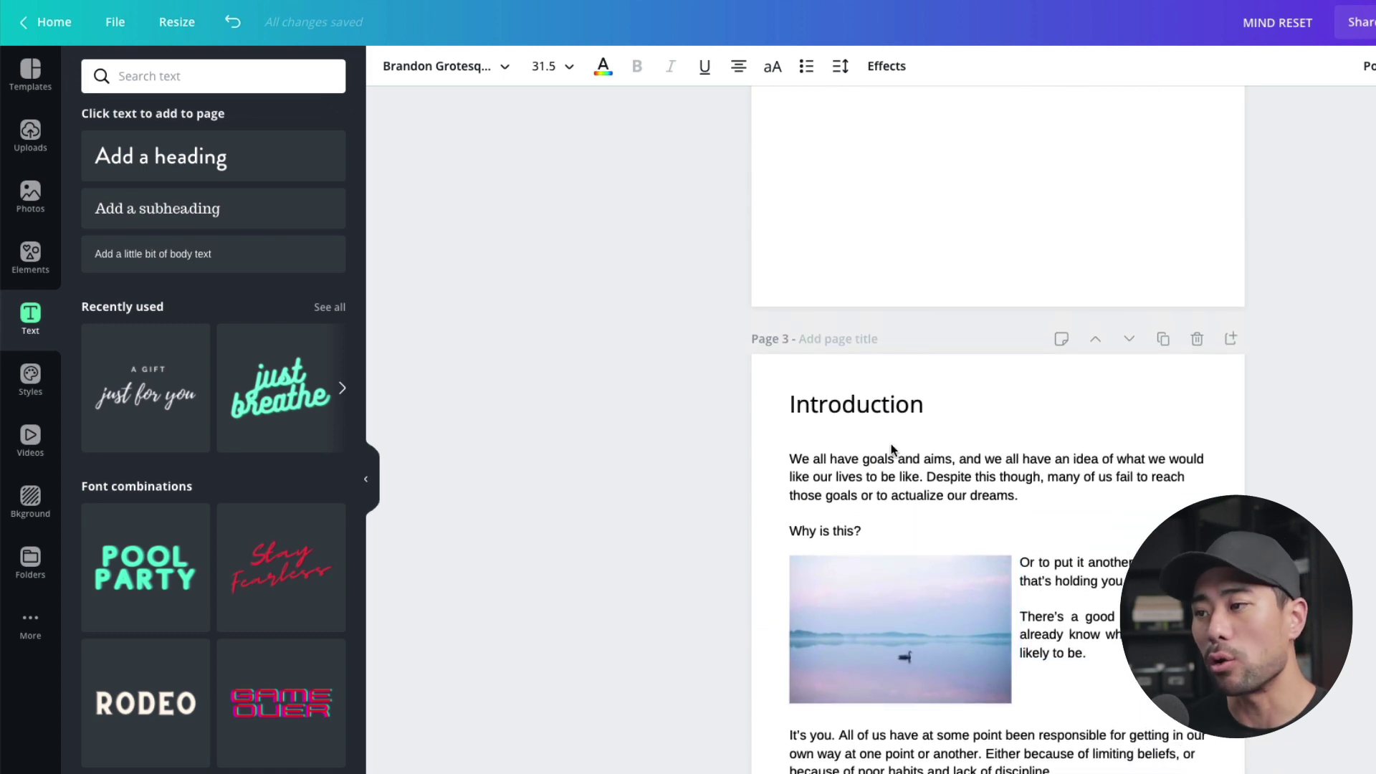
scroll(1072, 430, "down", 3)
scroll(1072, 427, "down", 2)
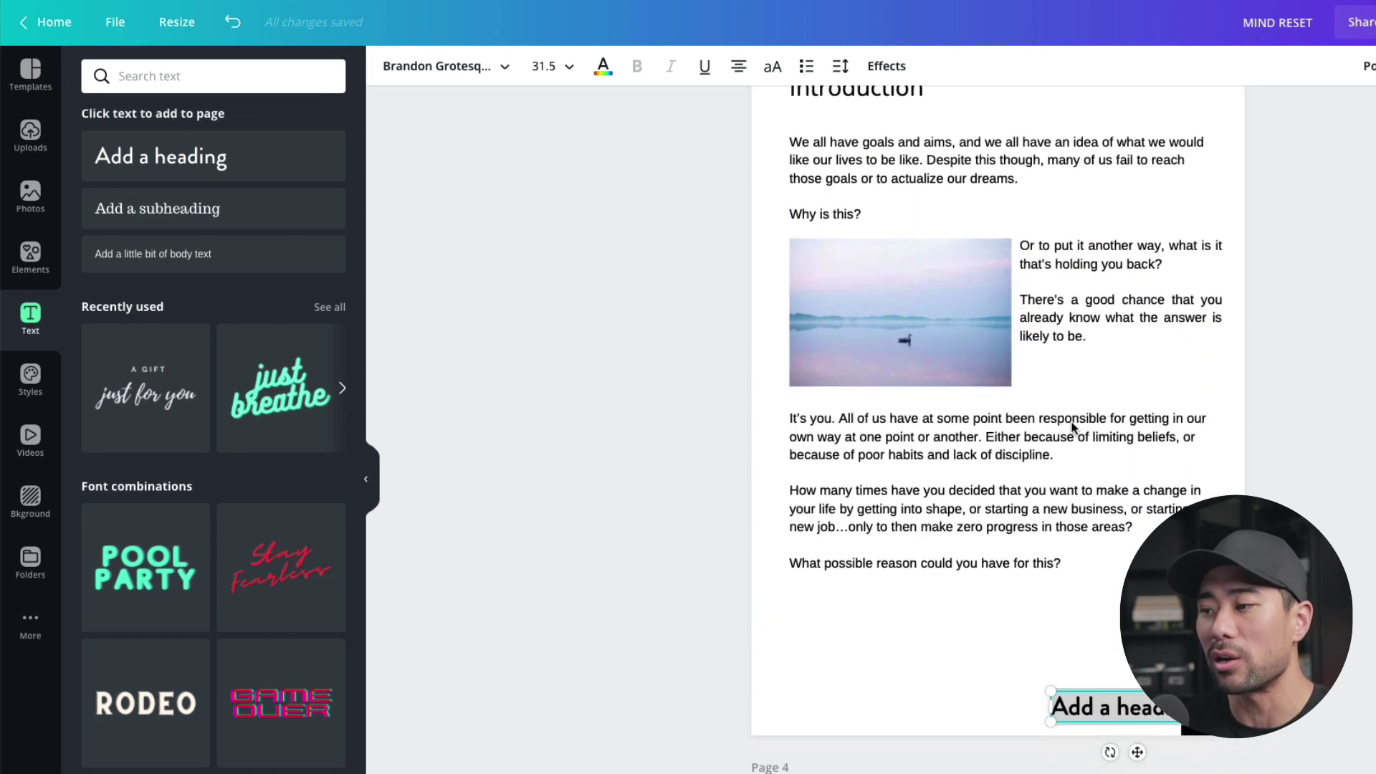
scroll(1073, 428, "down", 5)
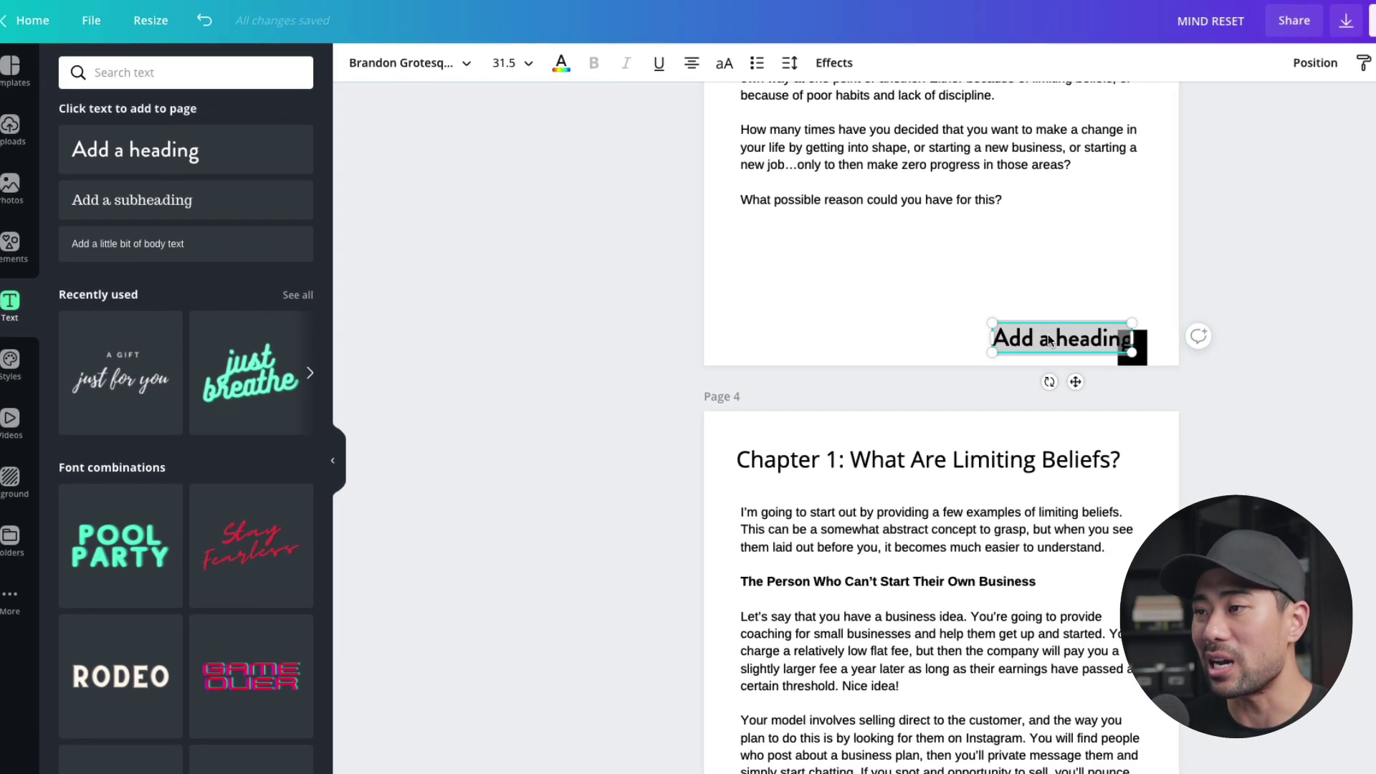
scroll(1109, 354, "up", 5)
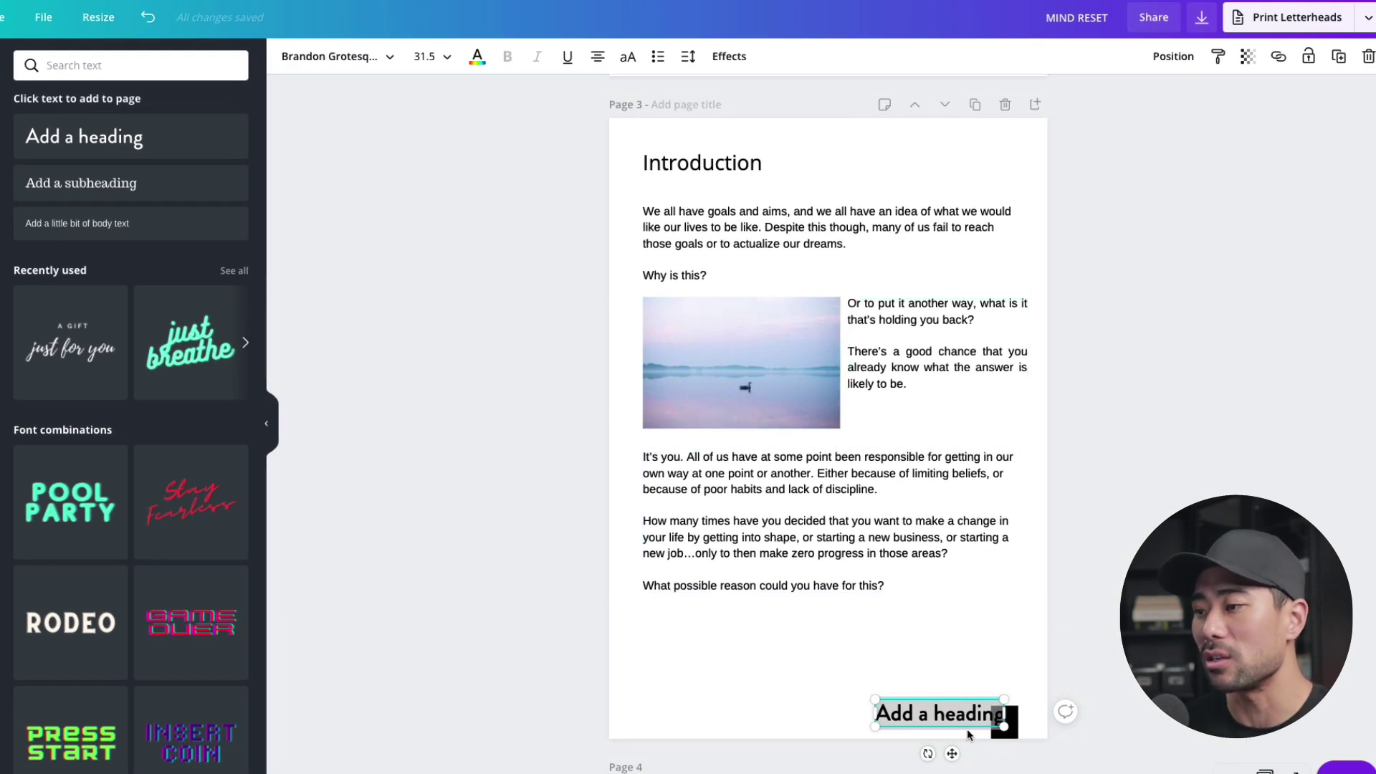
Change the heading text to '1' and set its font to Open Sans
type("1")
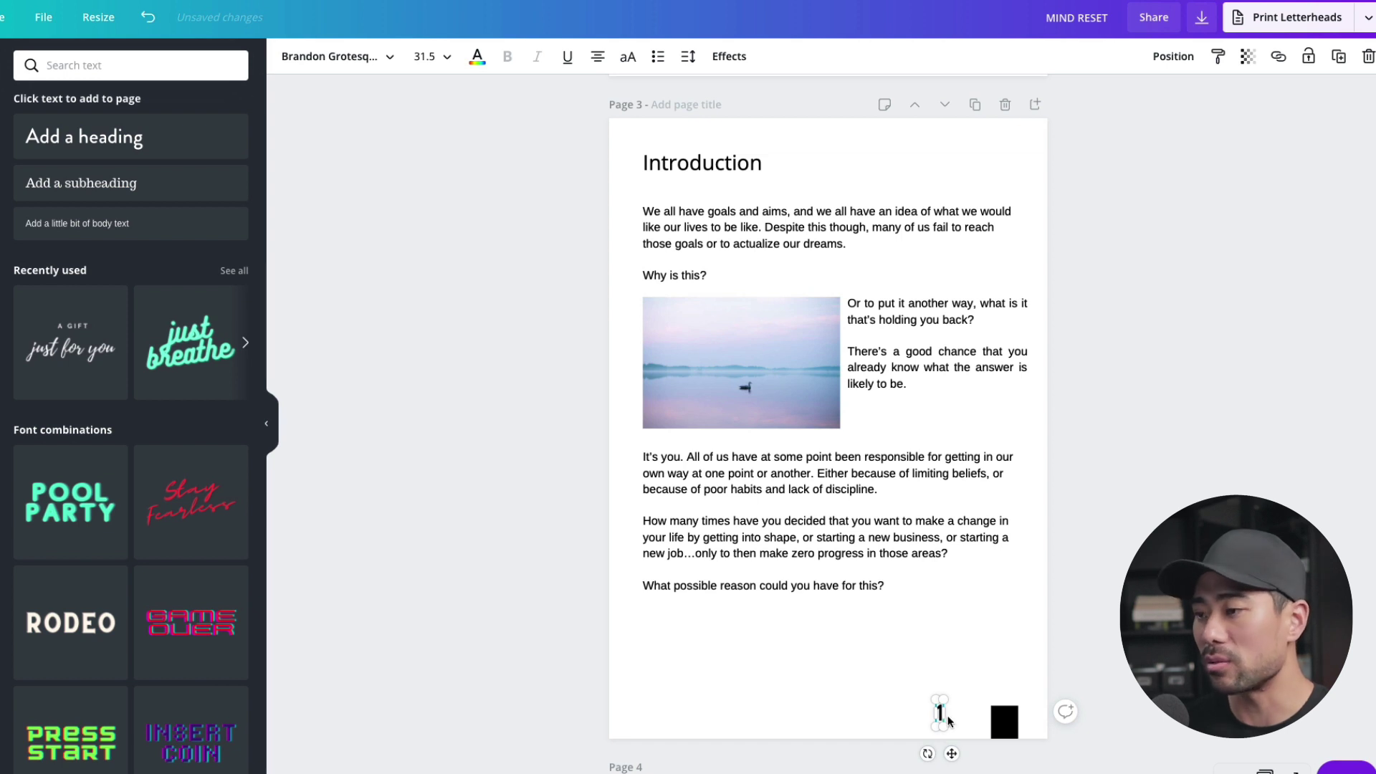
left_click(322, 55)
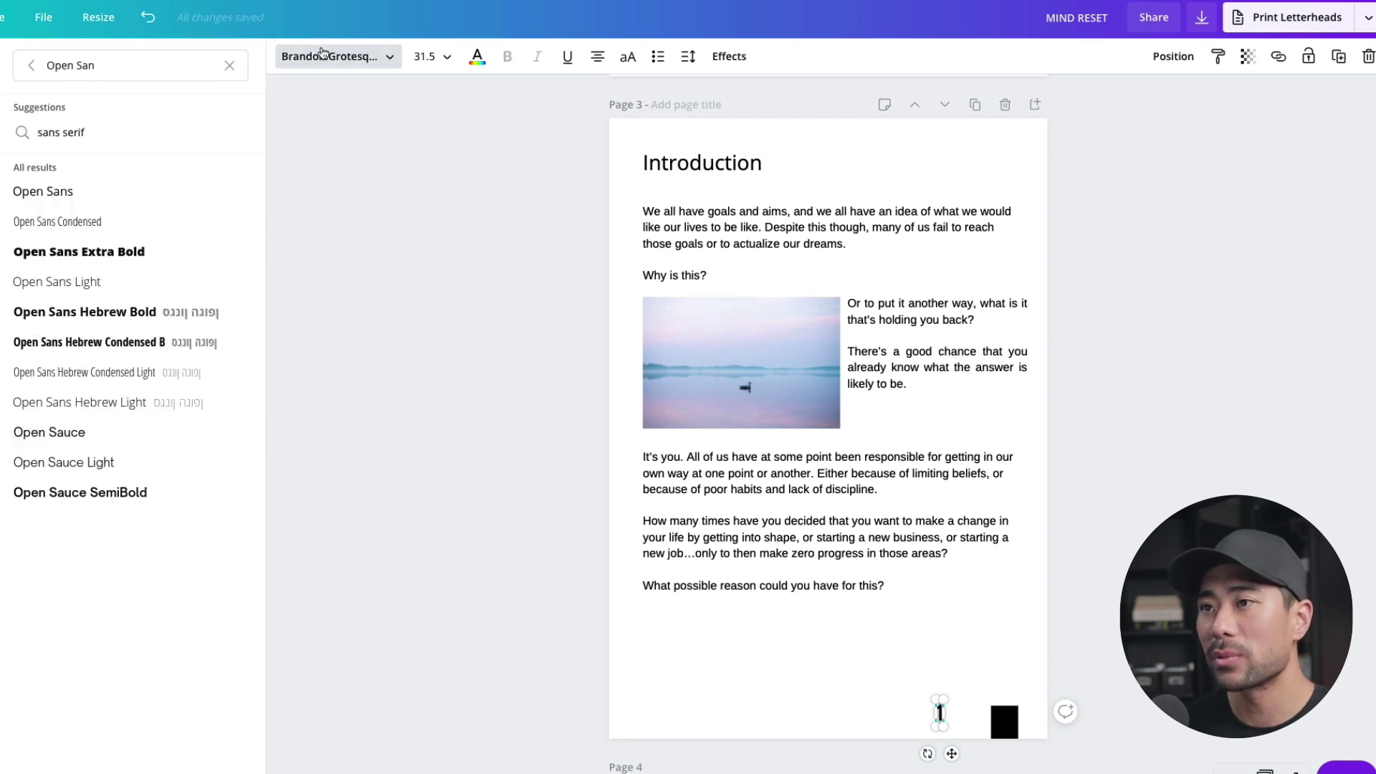
left_click(58, 193)
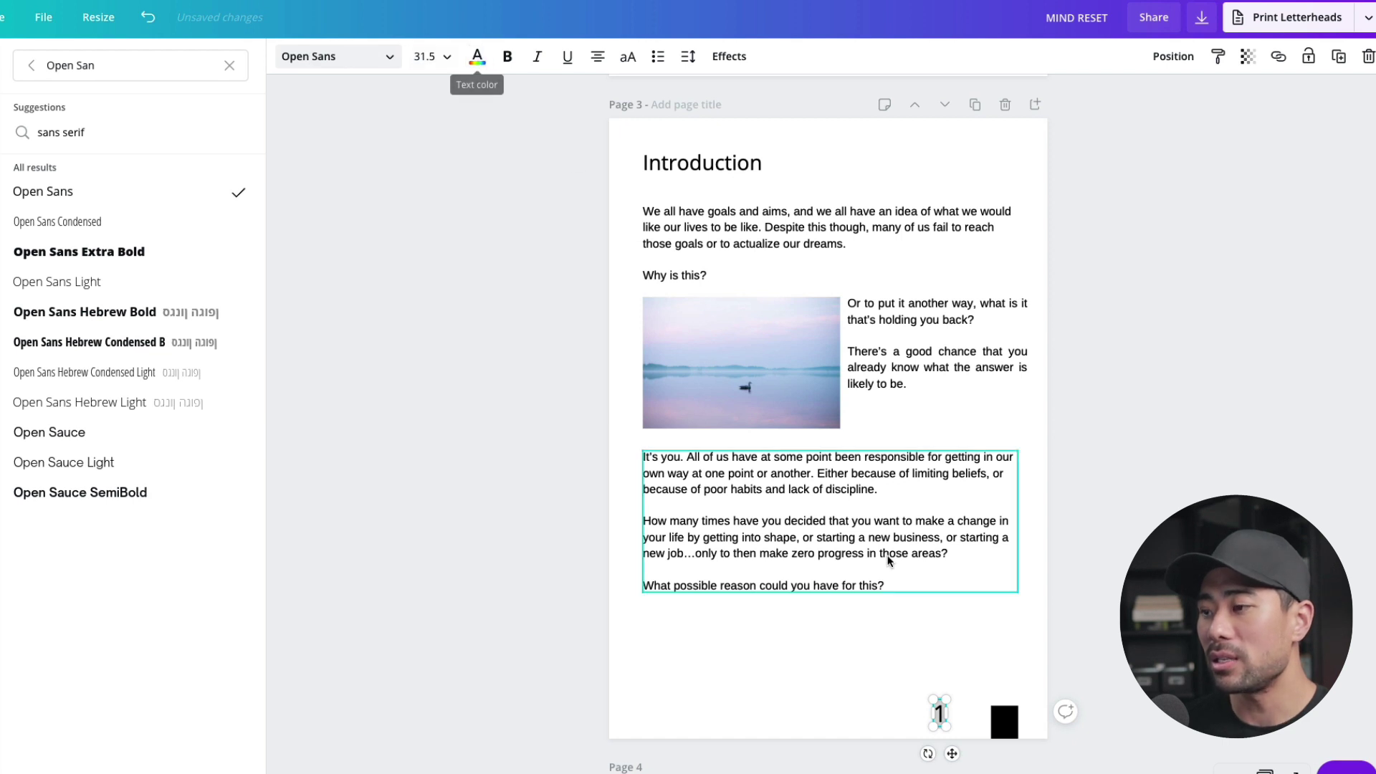
key("Escape")
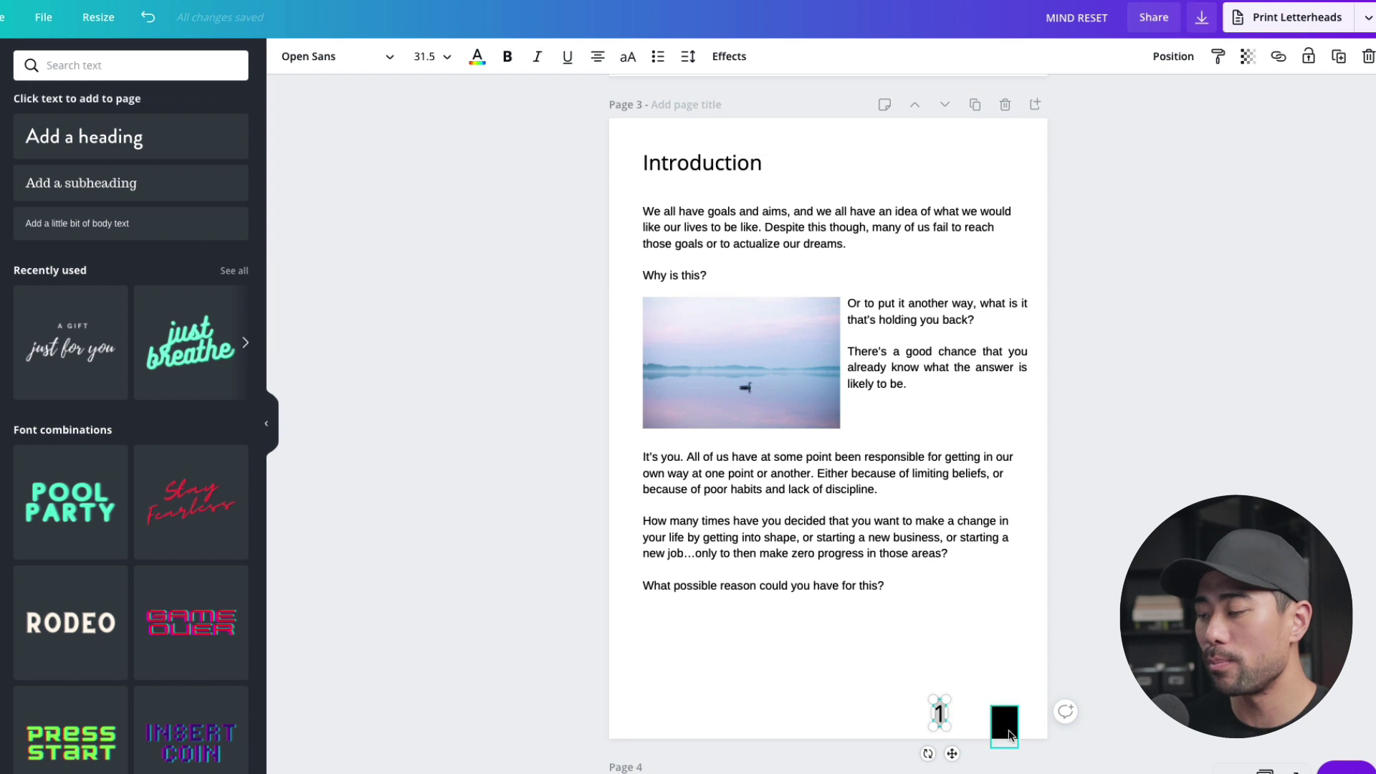
left_click(1095, 727)
Move the '1' onto the black square and make its text white
left_click_drag(941, 720, 1006, 726)
left_click(1006, 729)
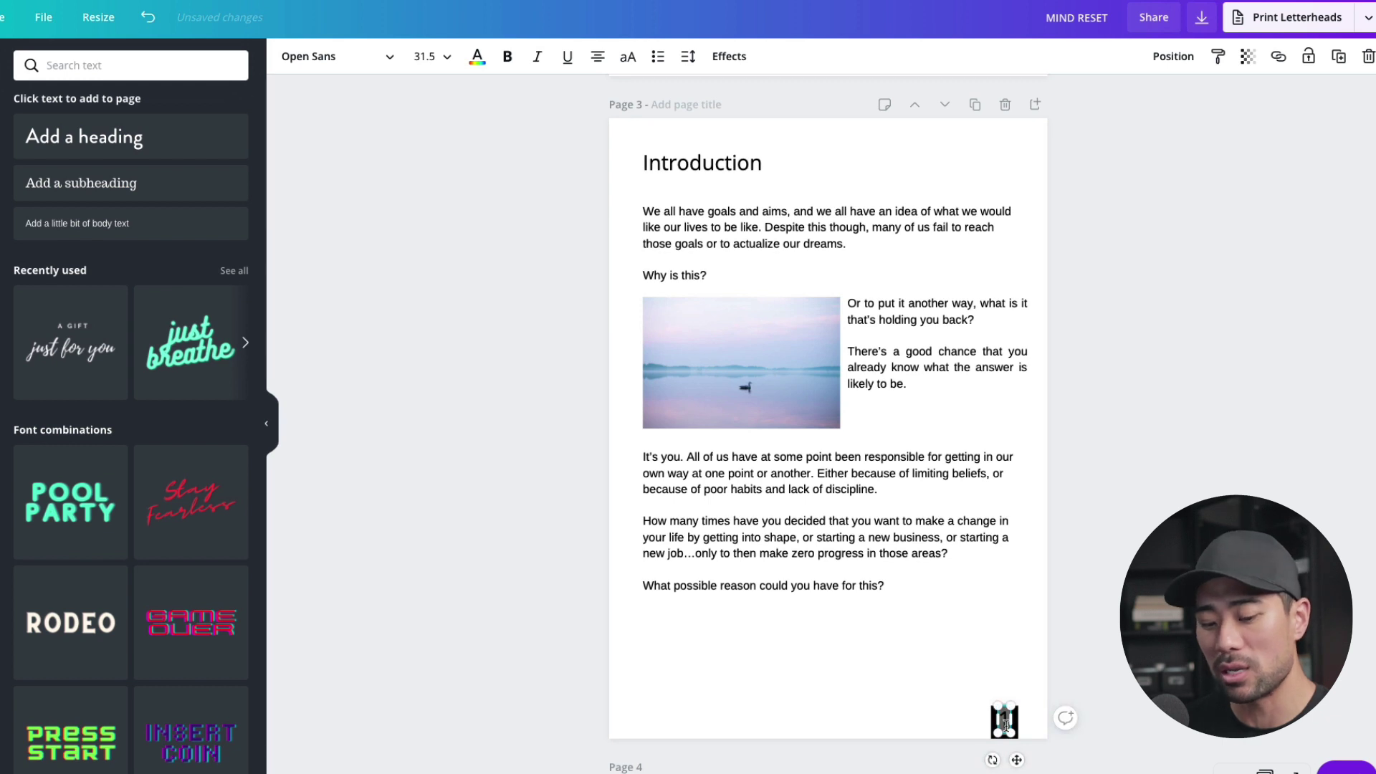
left_click(478, 57)
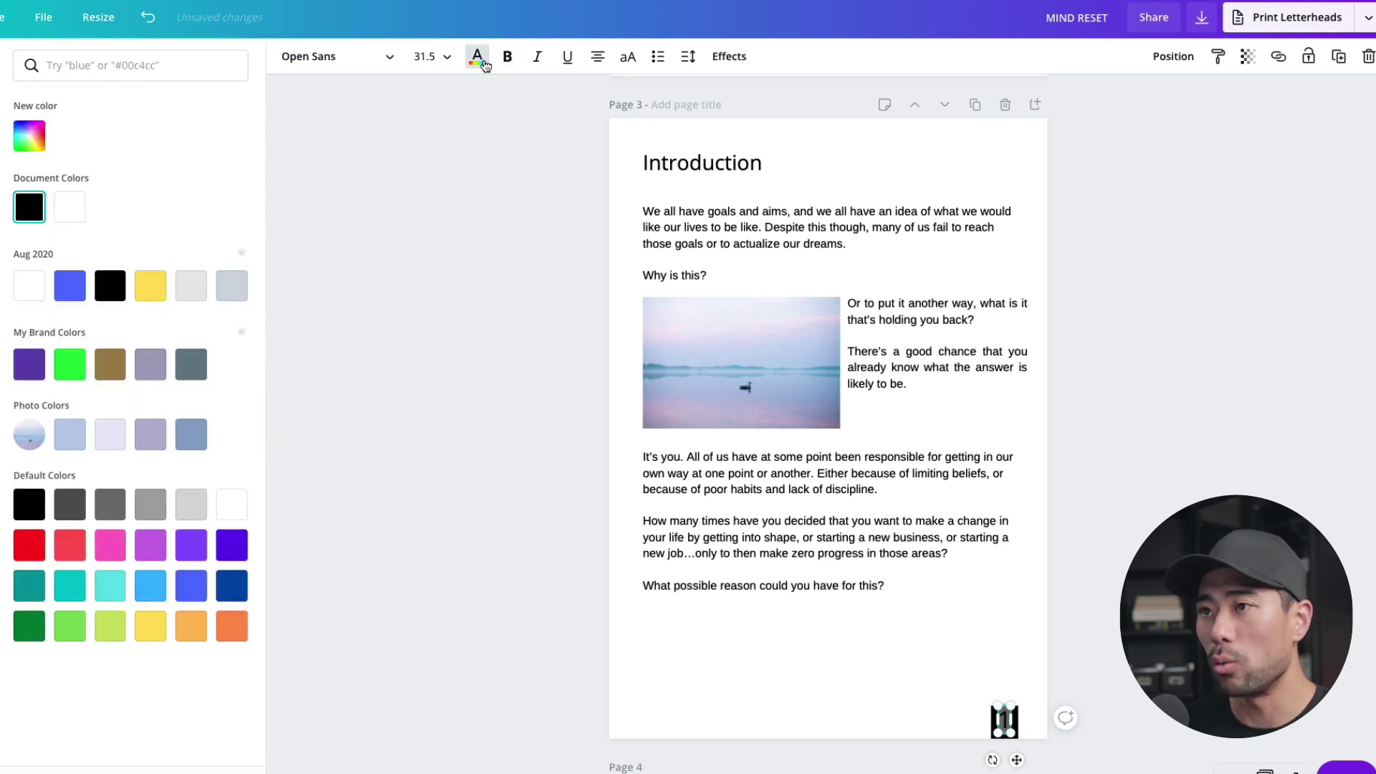
left_click(71, 216)
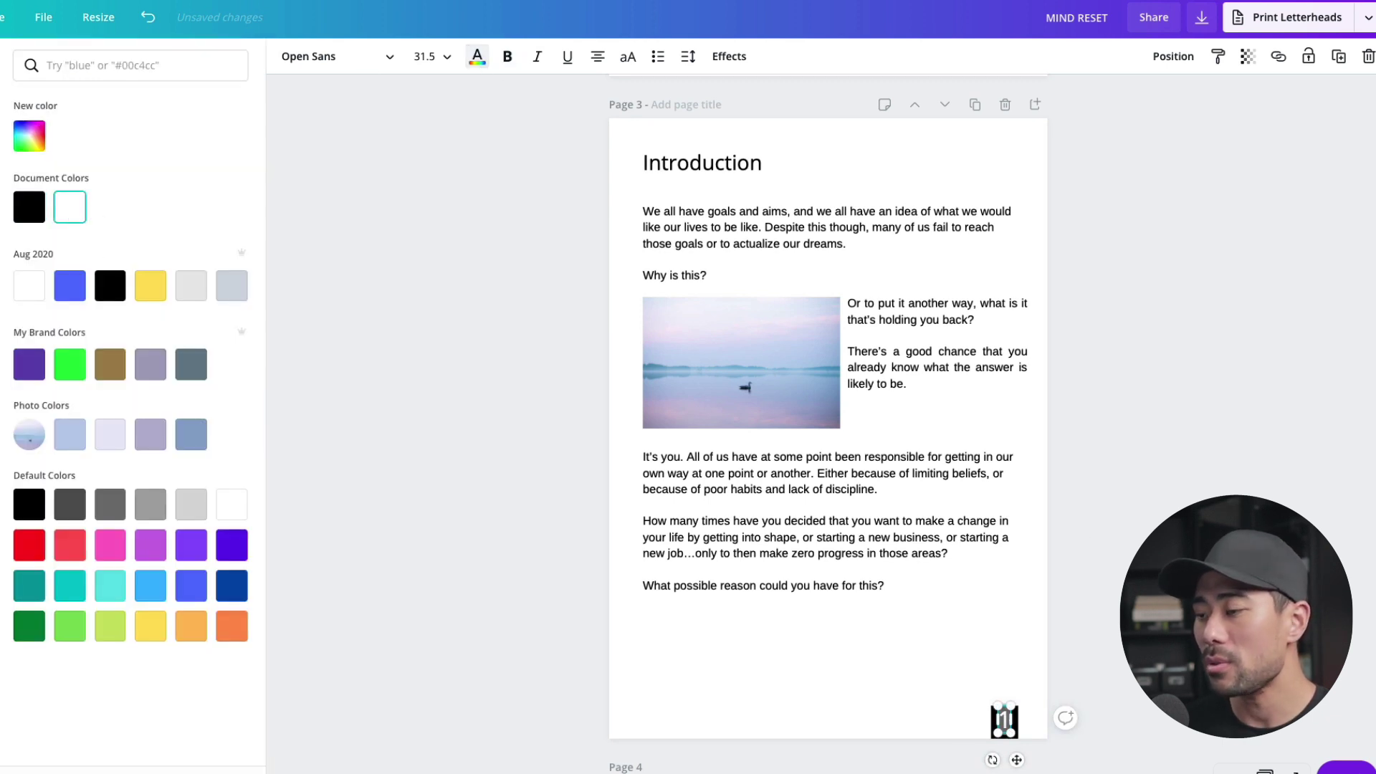
key("Escape")
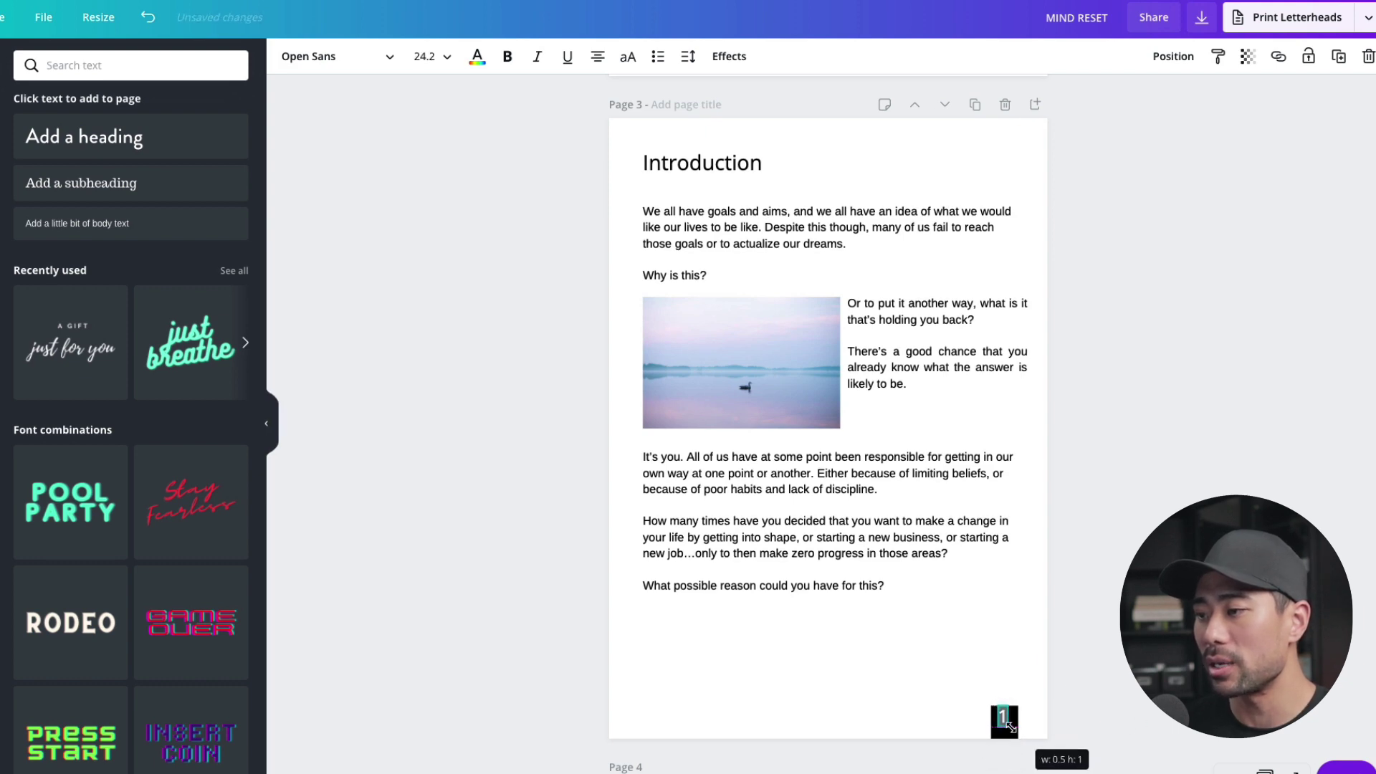
left_click(1065, 719)
key("Escape")
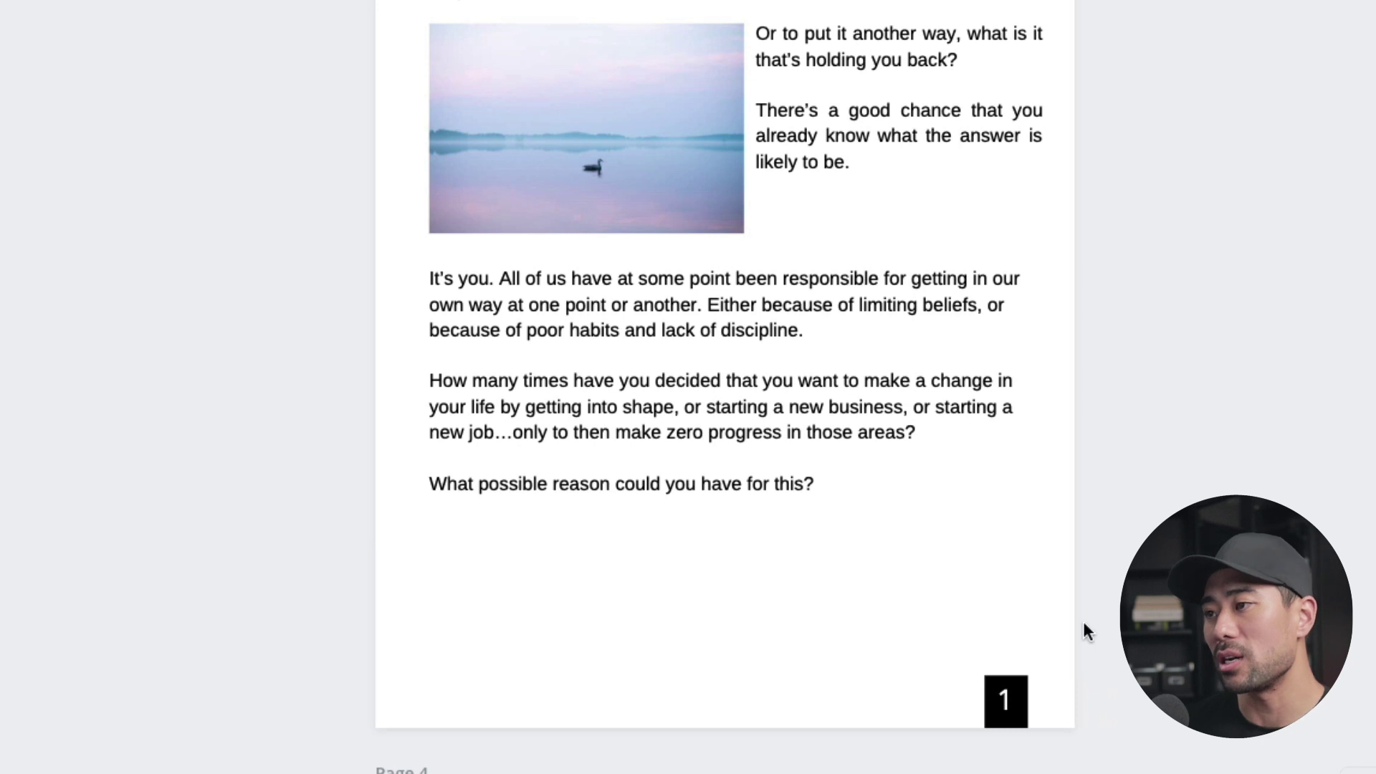
Resize the page number to about 24.2 so it fits within the square
left_click_drag(941, 657, 1042, 735)
left_click_drag(1029, 660, 1025, 685)
left_click(1043, 724)
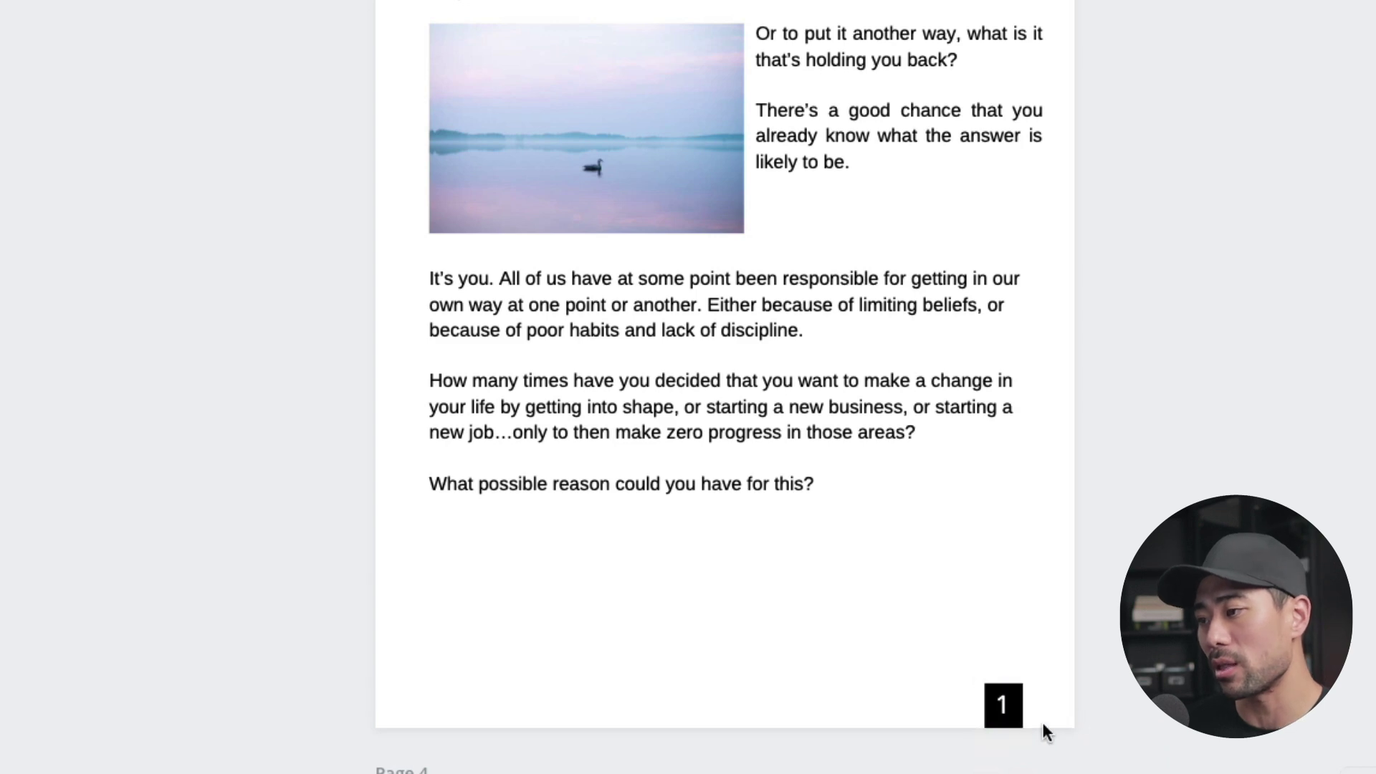
Copy the numbered black square from the Introduction page
scroll(1120, 727, "down", 6)
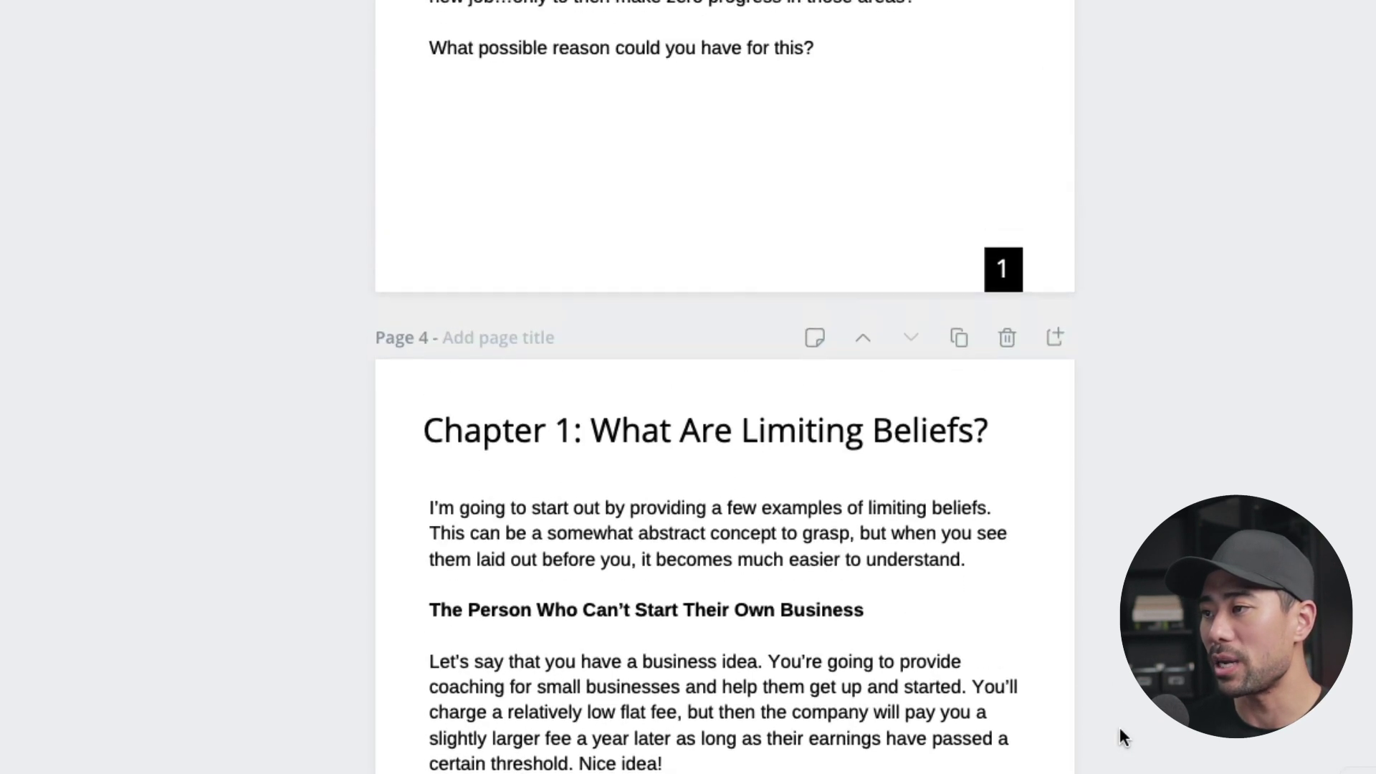
scroll(1197, 430, "up", 7)
scroll(1201, 435, "down", 5)
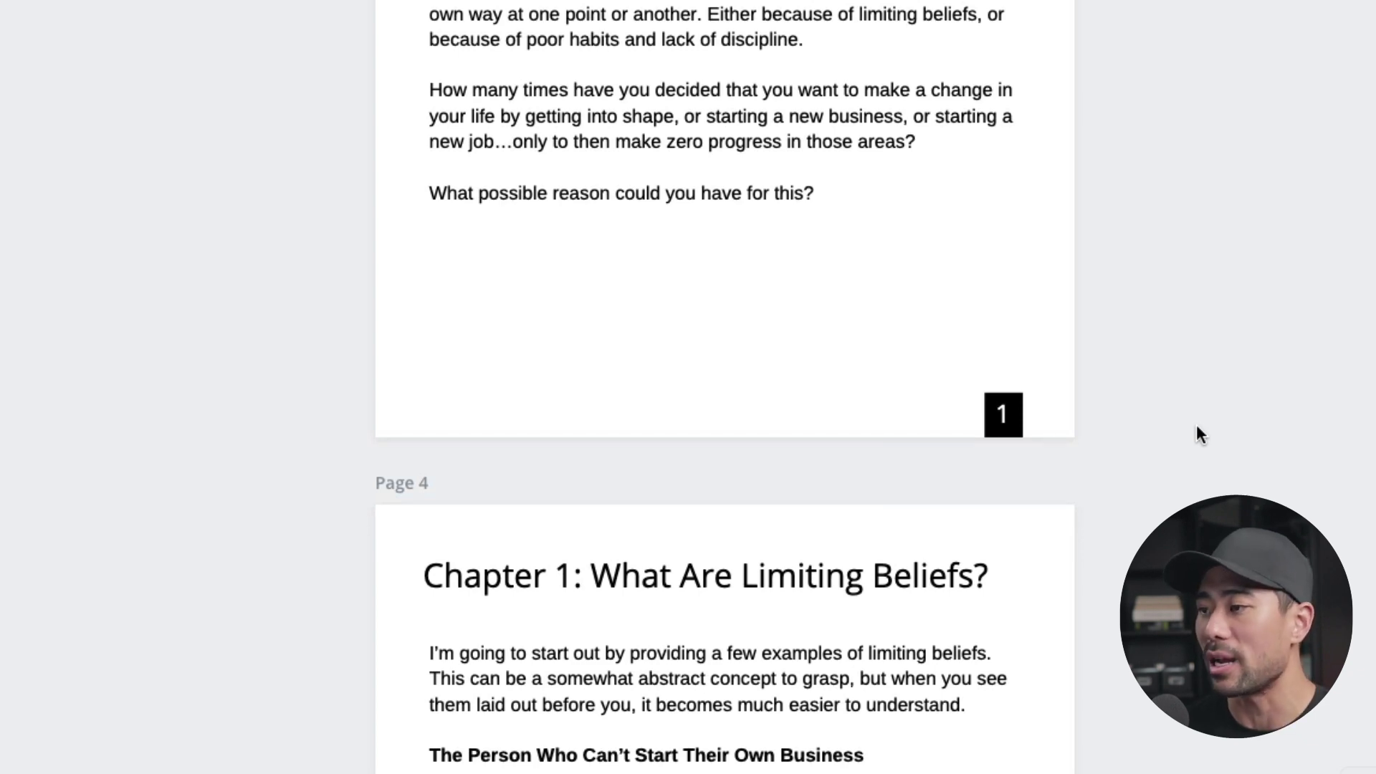
scroll(1204, 454, "up", 9)
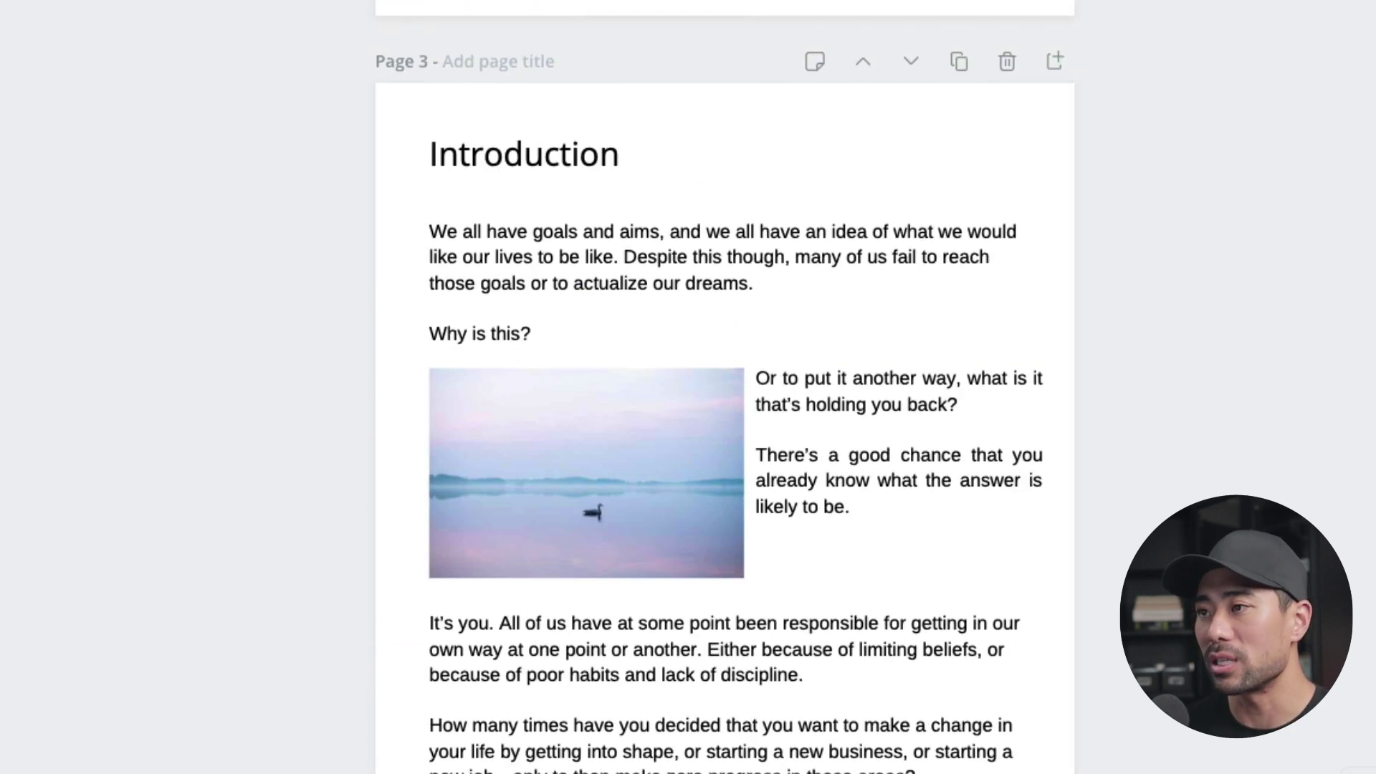
scroll(893, 130, "down", 12)
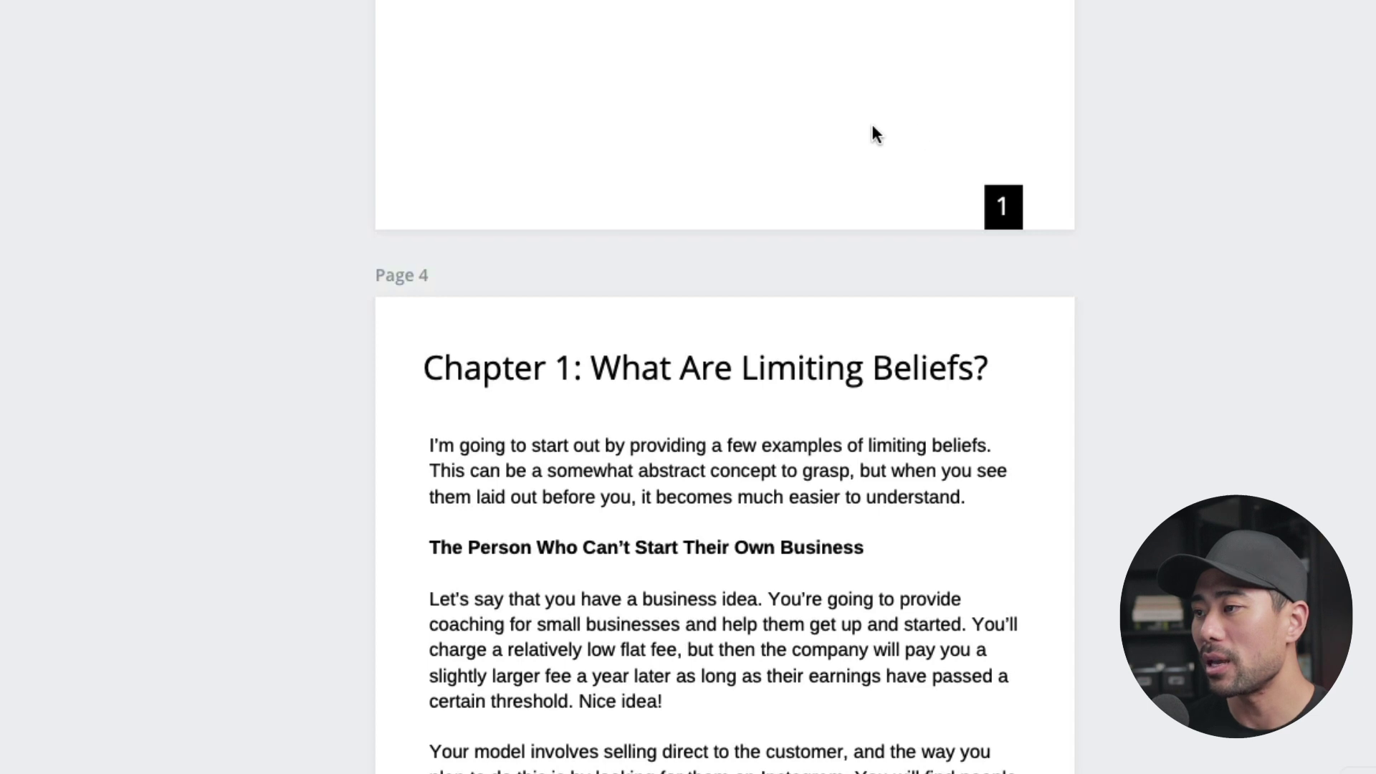
left_click_drag(875, 126, 1074, 245)
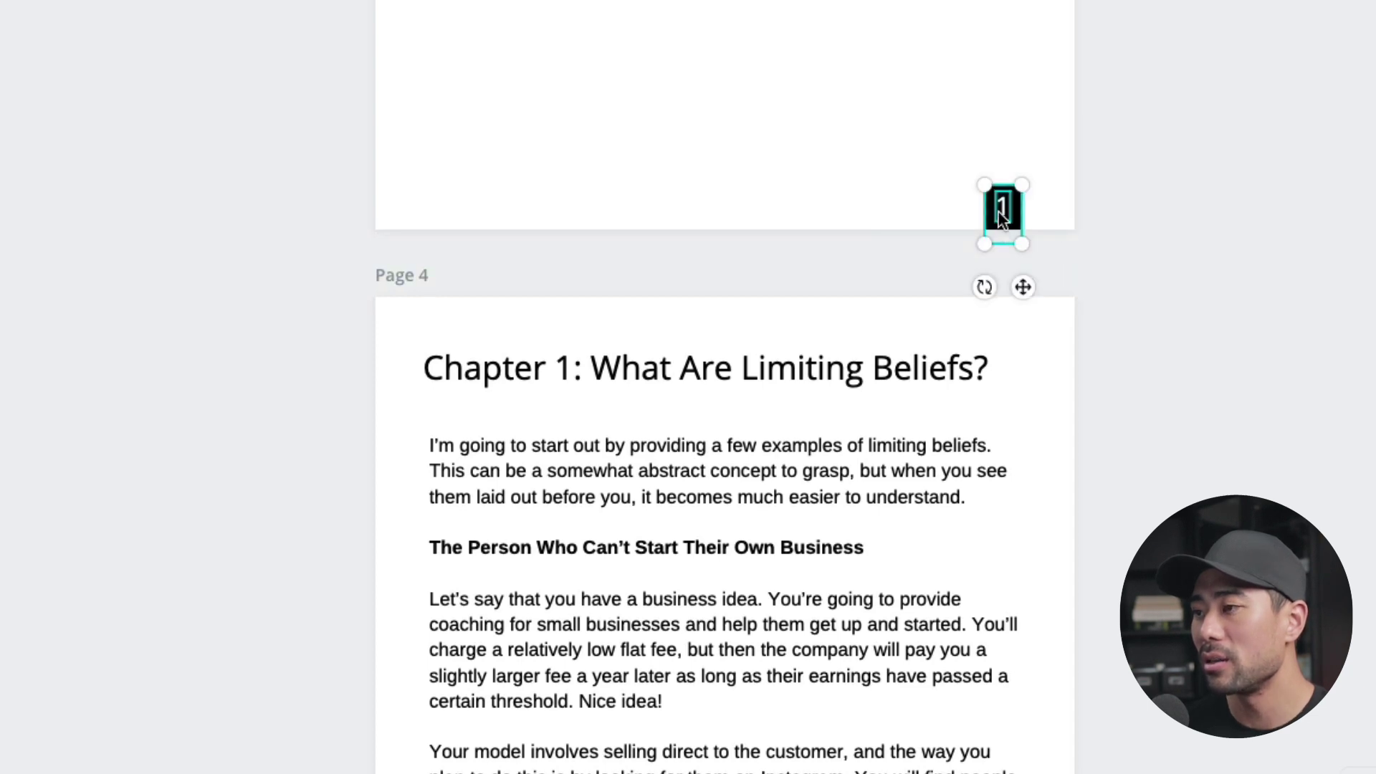
right_click(999, 212)
left_click(1059, 247)
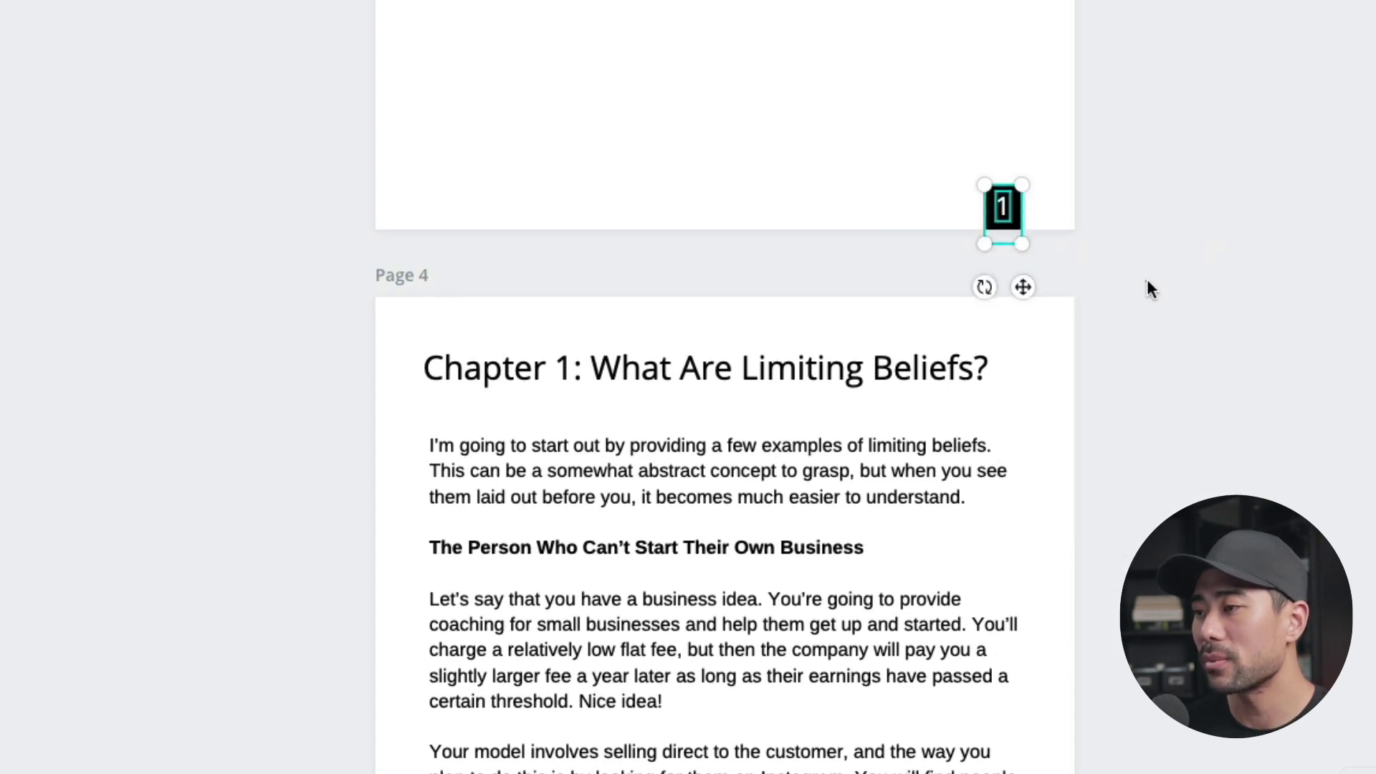
Paste the numbered square at the bottom-right of page 4 and change its number to '2'
scroll(1147, 283, "down", 5)
scroll(1146, 280, "down", 3)
right_click(962, 645)
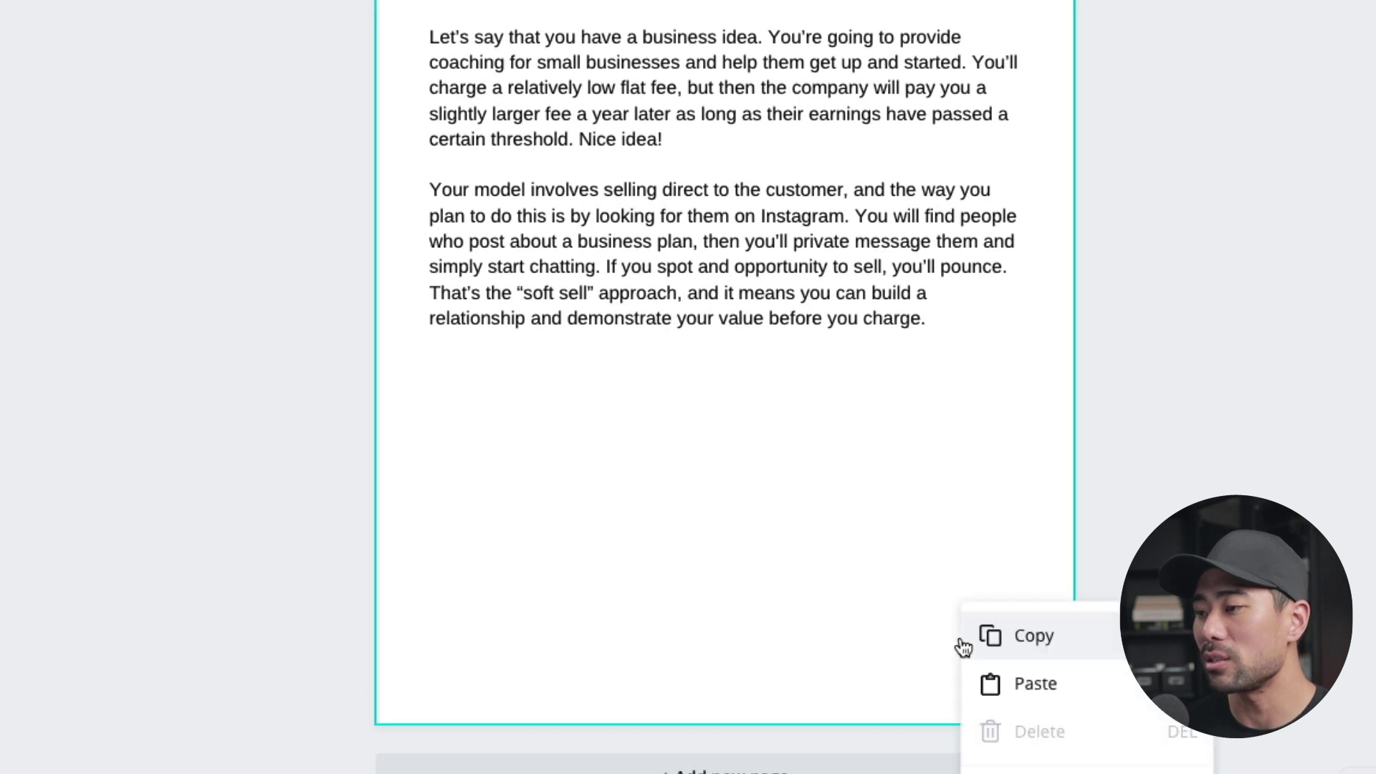
left_click(1010, 677)
left_click(1004, 715)
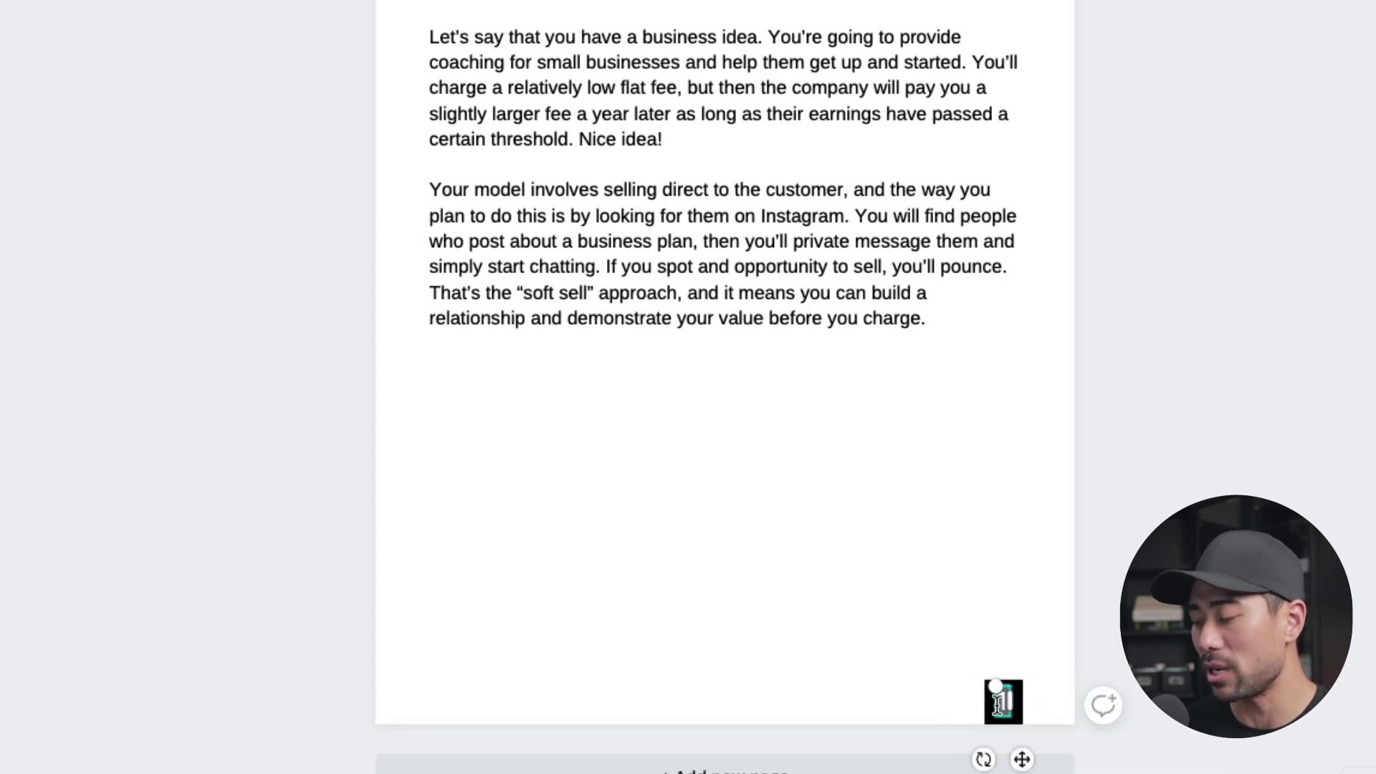
type("2")
left_click(999, 549)
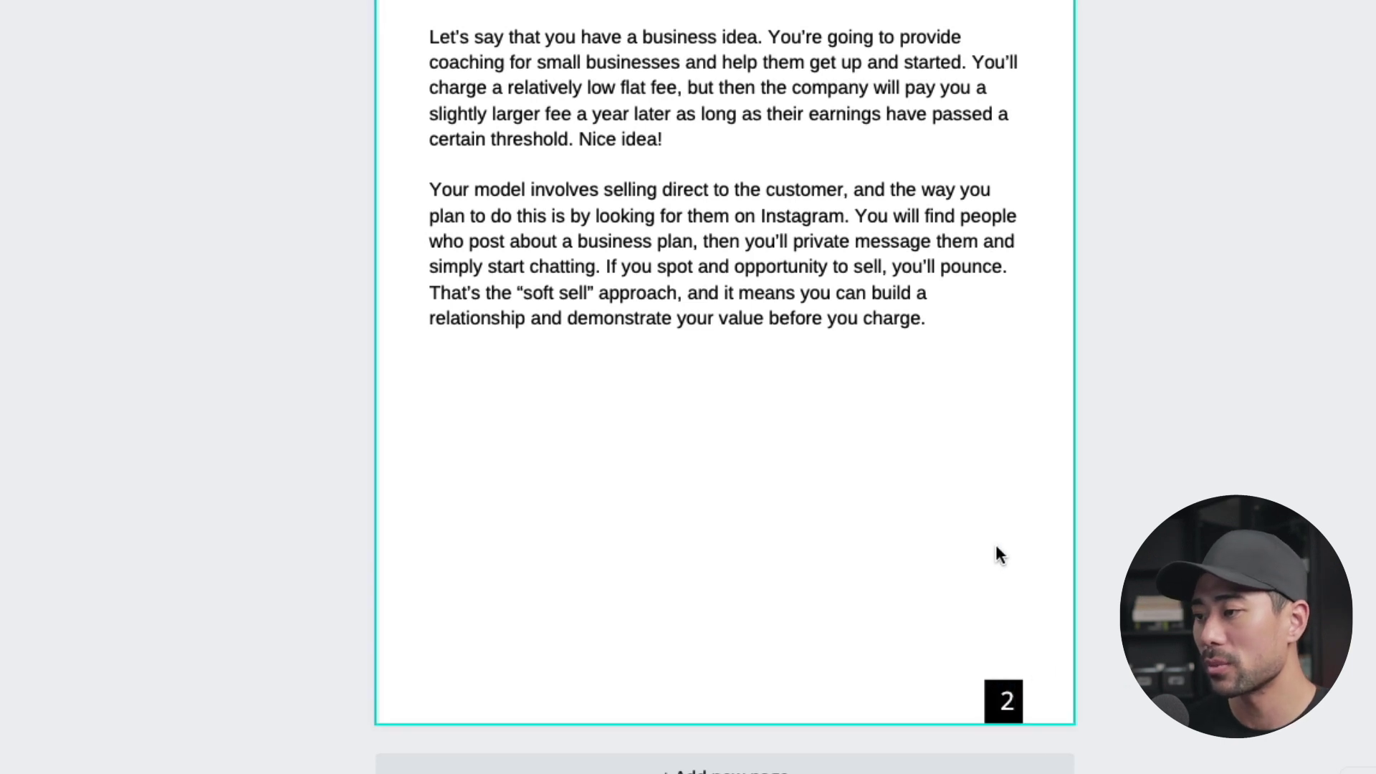
left_click(1012, 684)
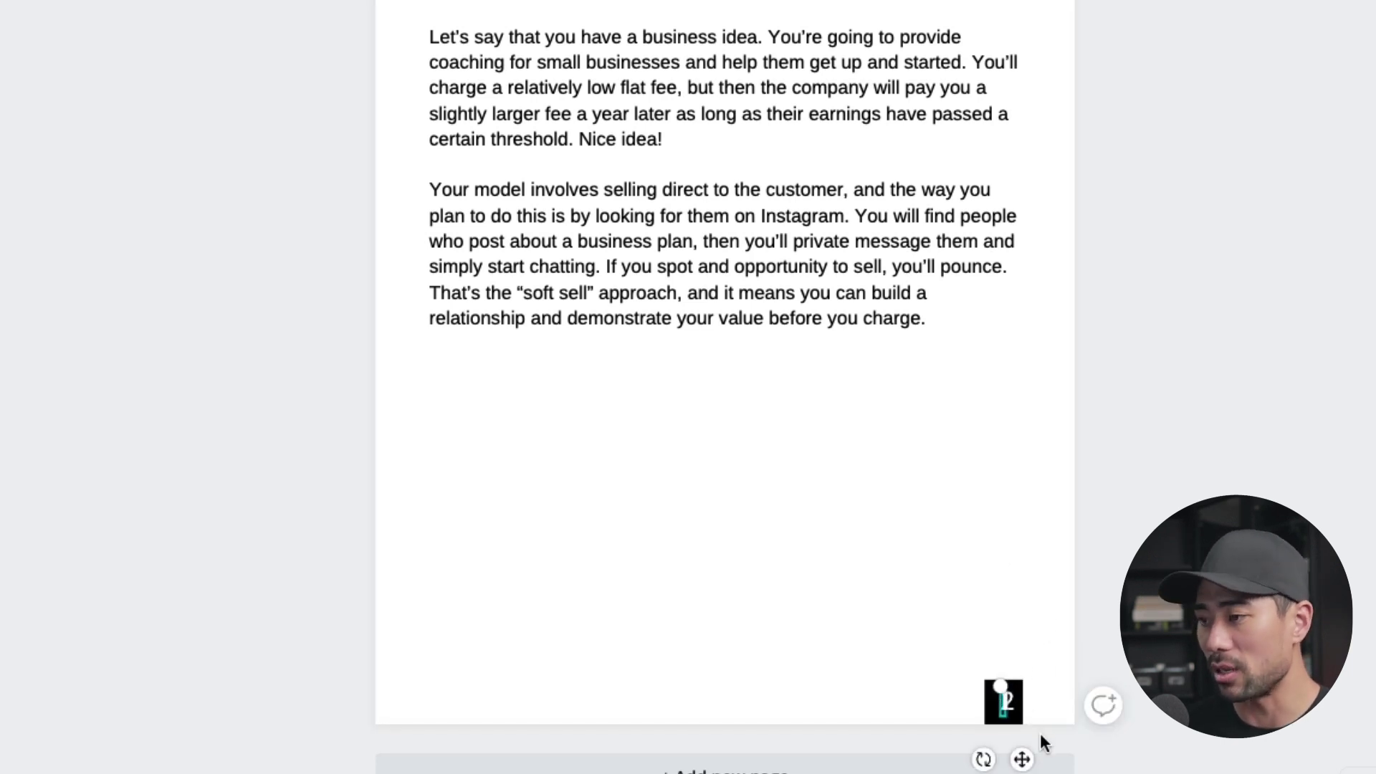
key("Escape")
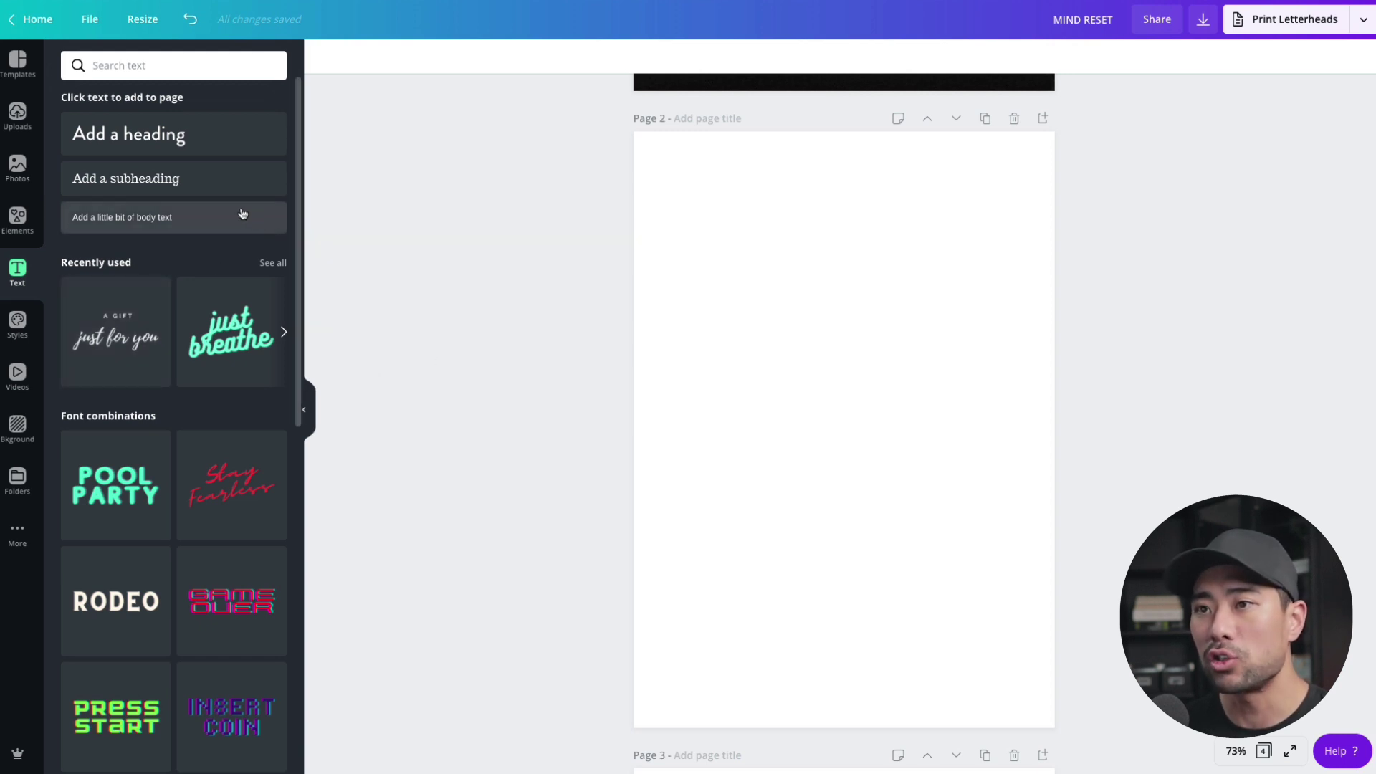
Search templates for 'table' of contents, browse the results, then clear the search
left_click(18, 72)
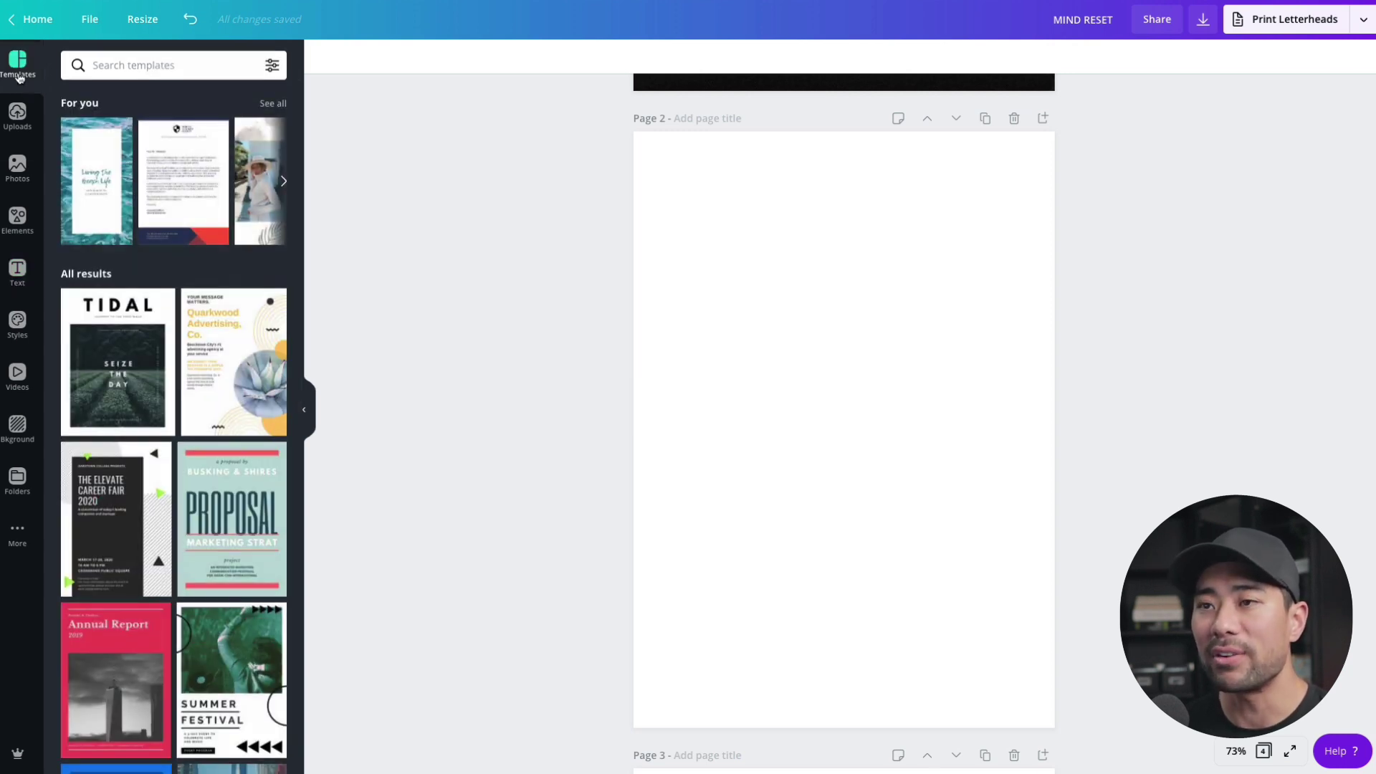
left_click(158, 67)
type("table")
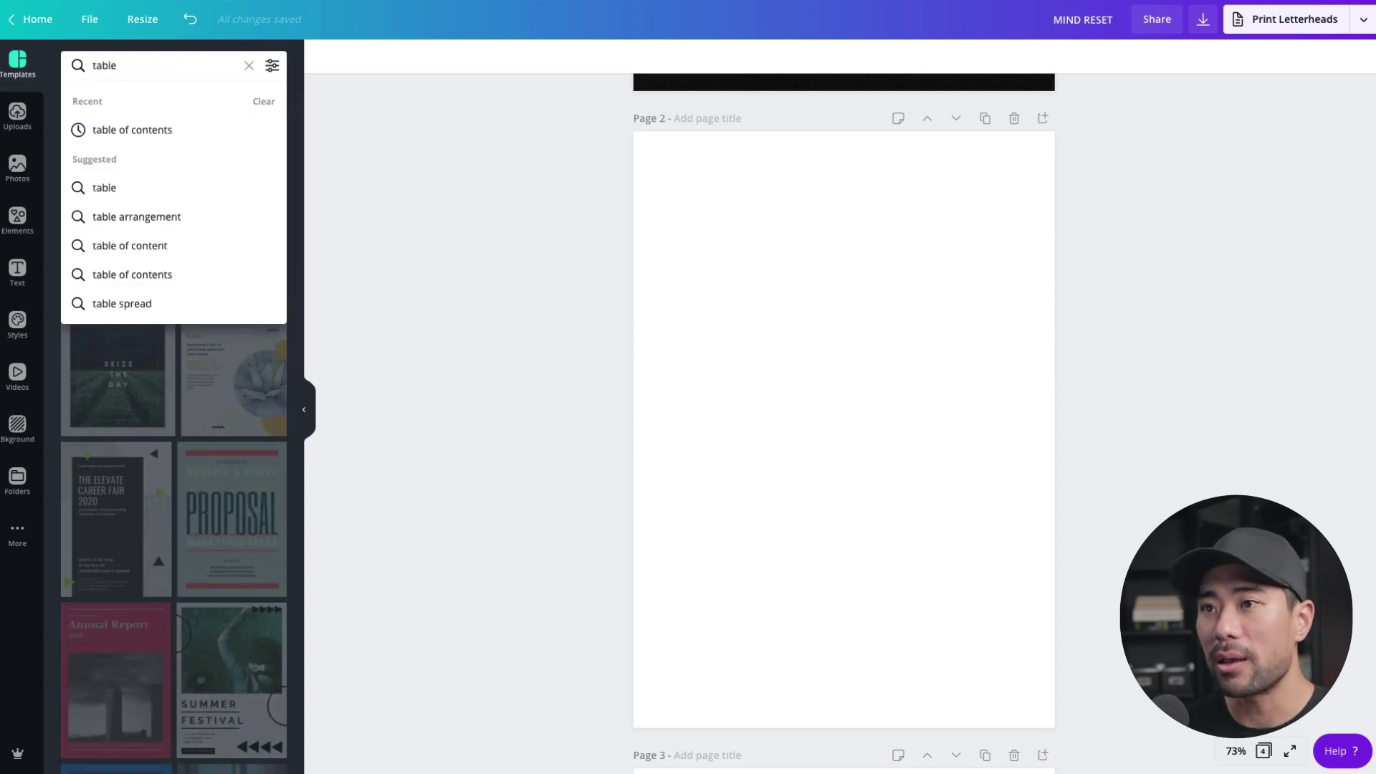
left_click(119, 128)
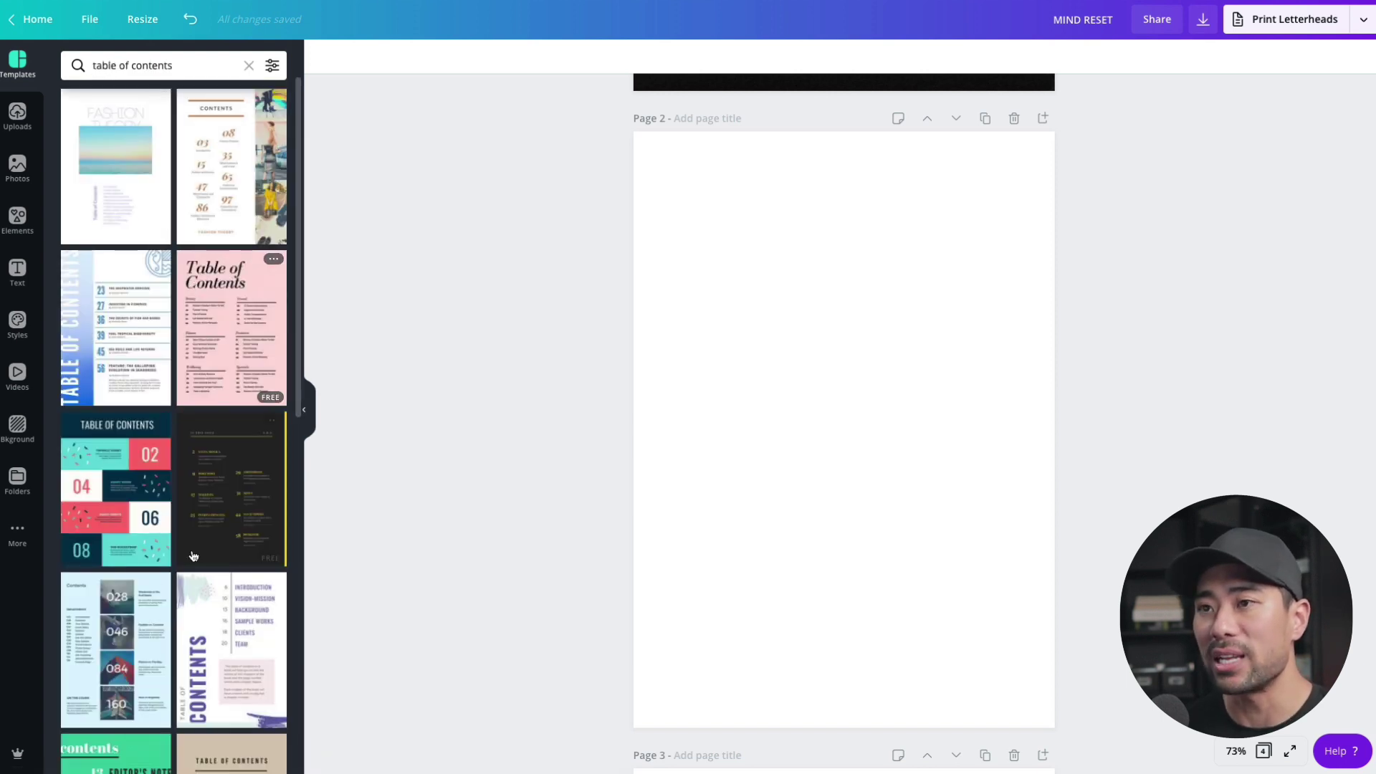
scroll(195, 563, "down", 15)
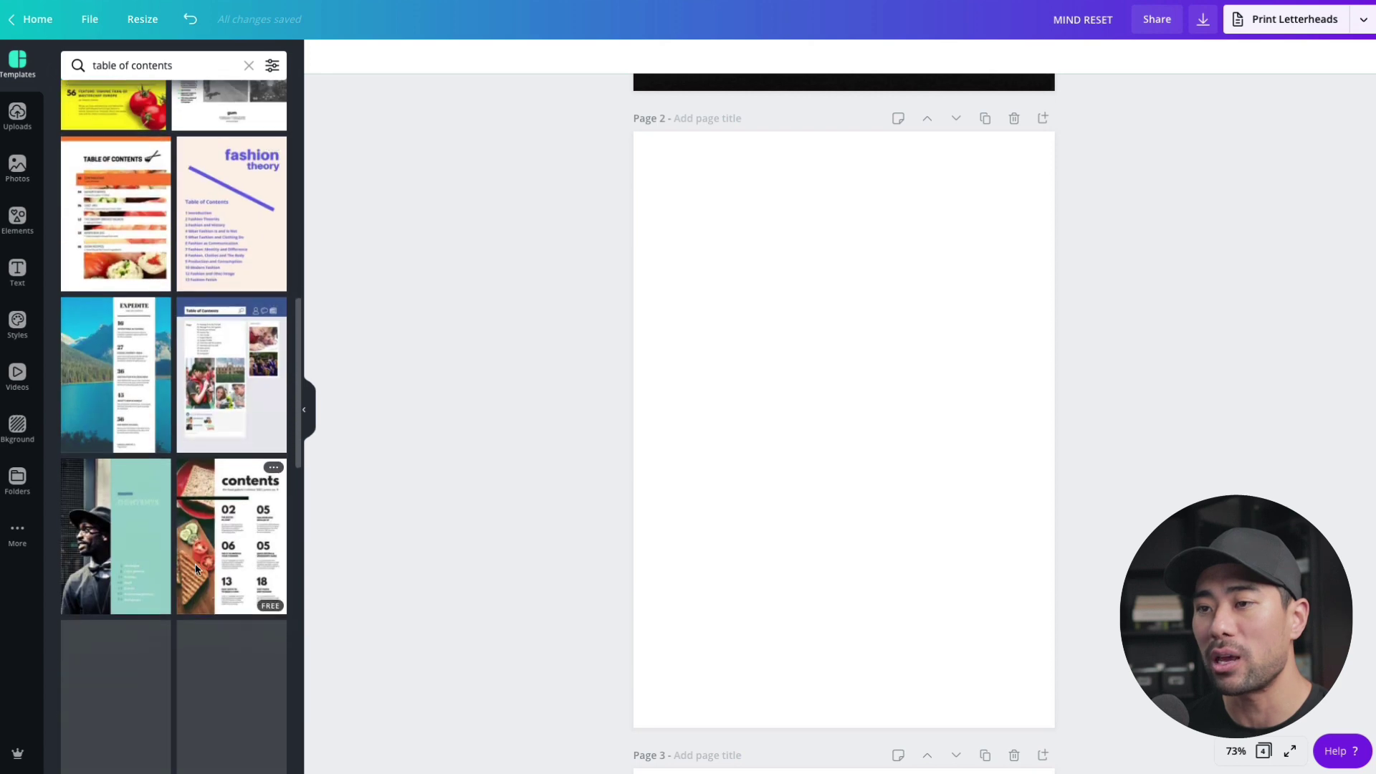
scroll(195, 563, "down", 3)
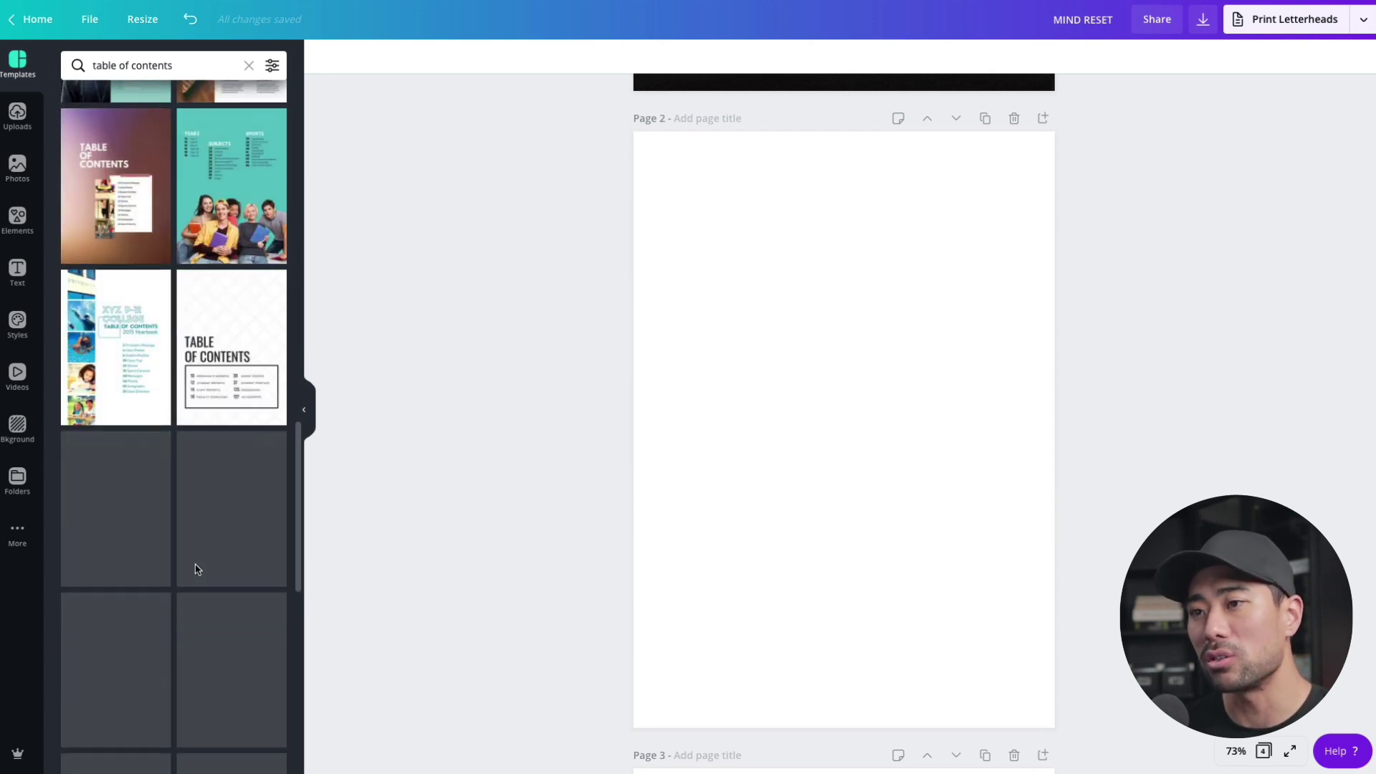
scroll(195, 563, "up", 3)
scroll(197, 569, "up", 15)
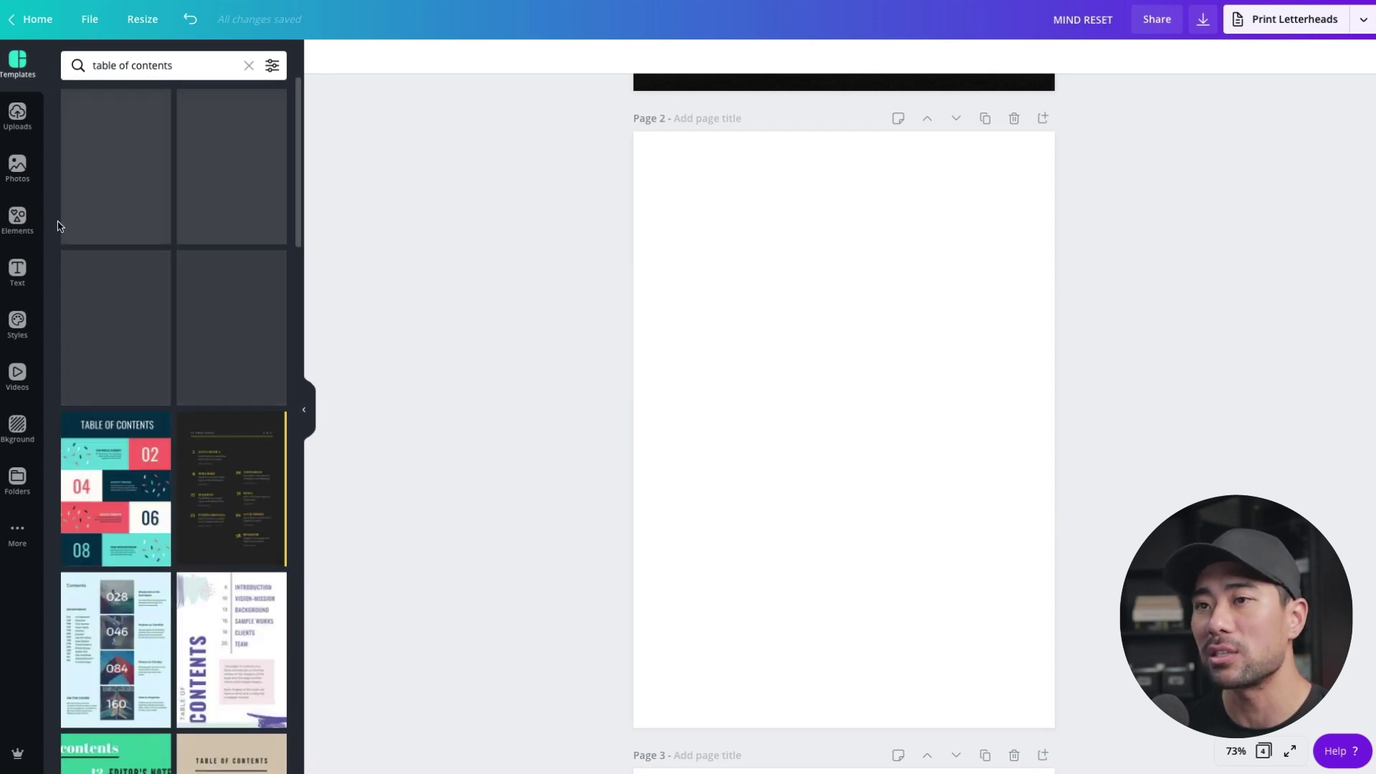
left_click(10, 62)
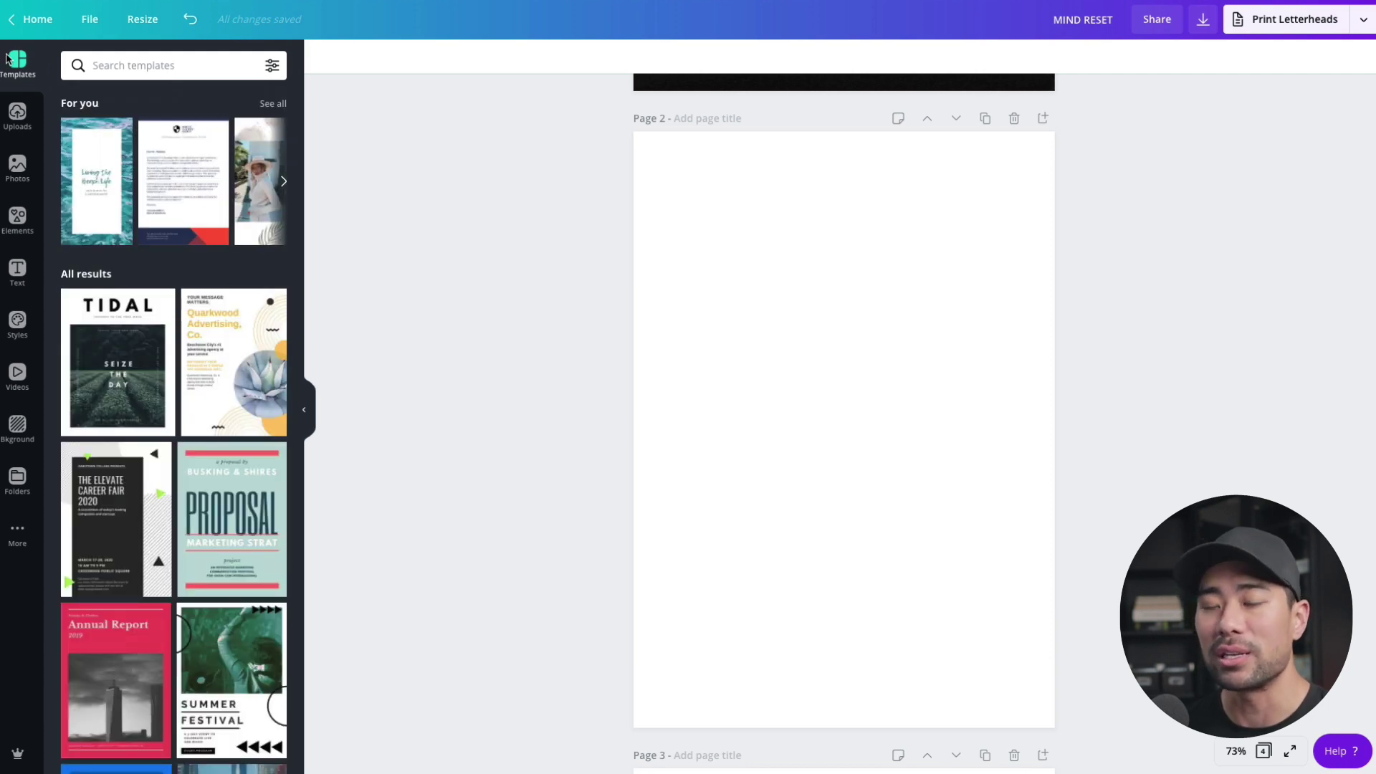
Add a heading on page 2 reading 'Table of Contents' in Open Sans
left_click(17, 272)
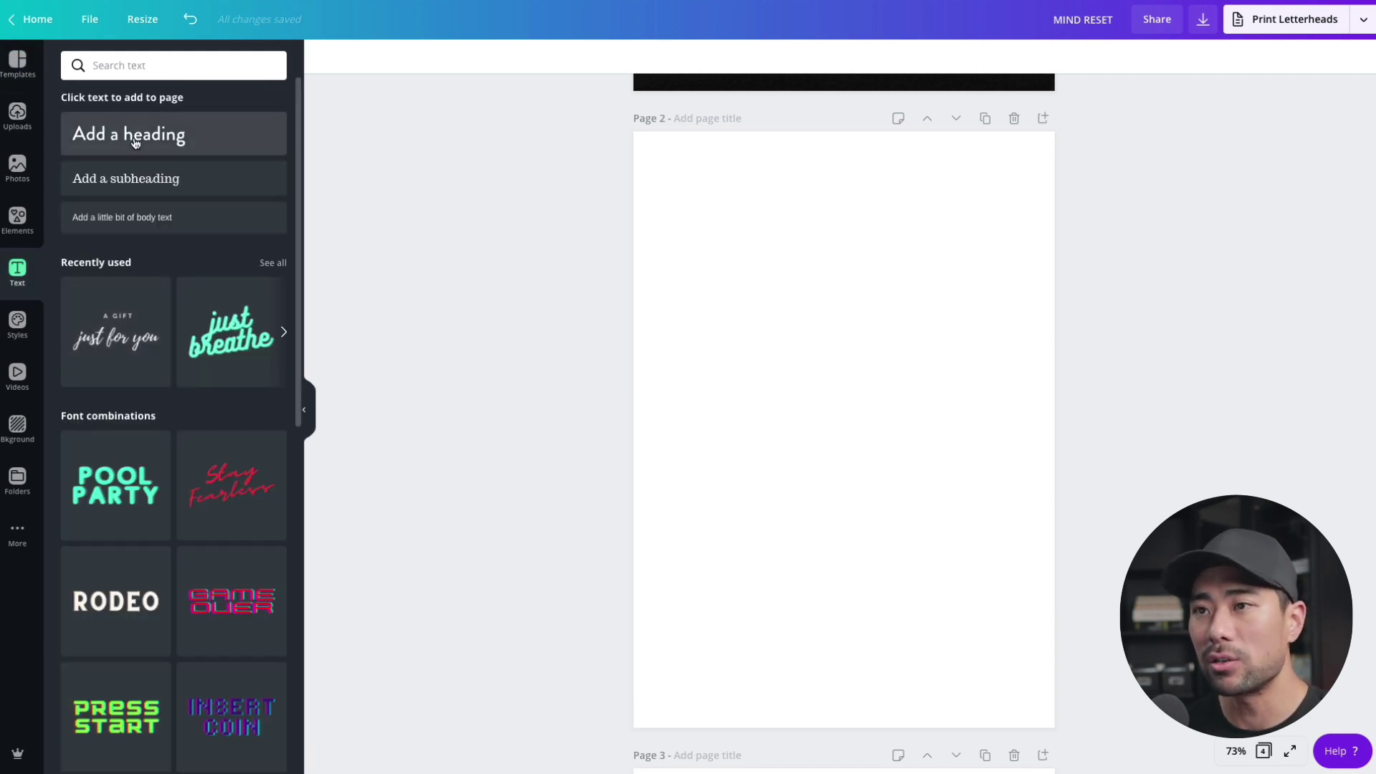
left_click(162, 136)
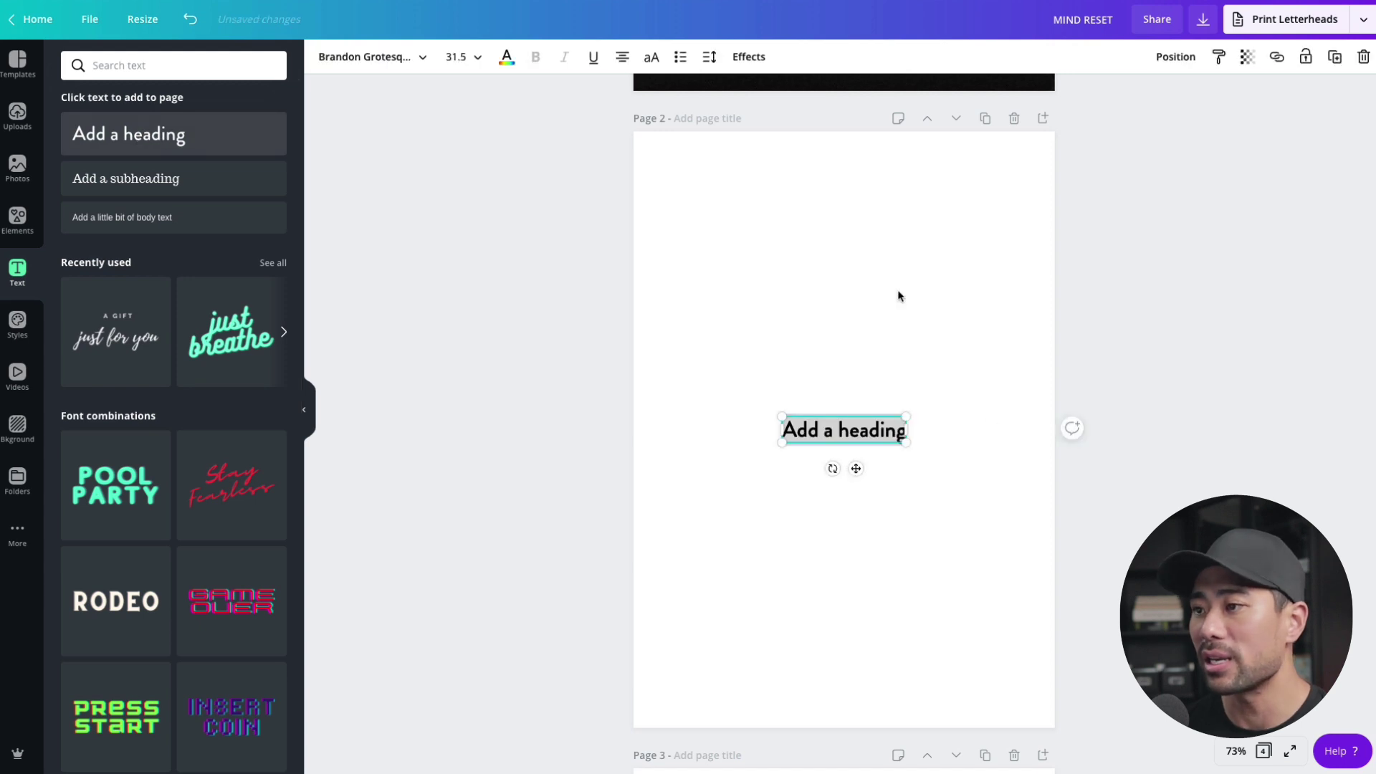
left_click(356, 59)
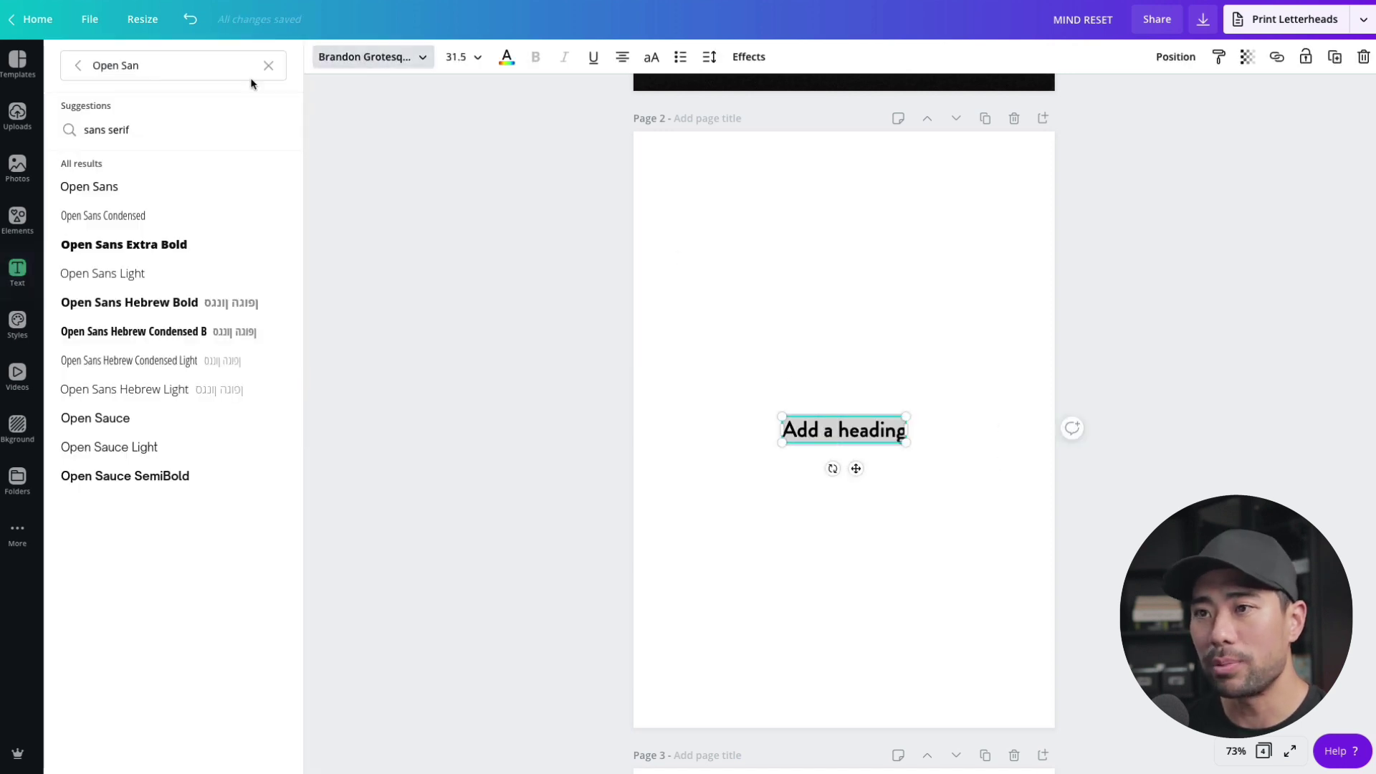
left_click(86, 185)
key("Escape")
double_click(843, 430)
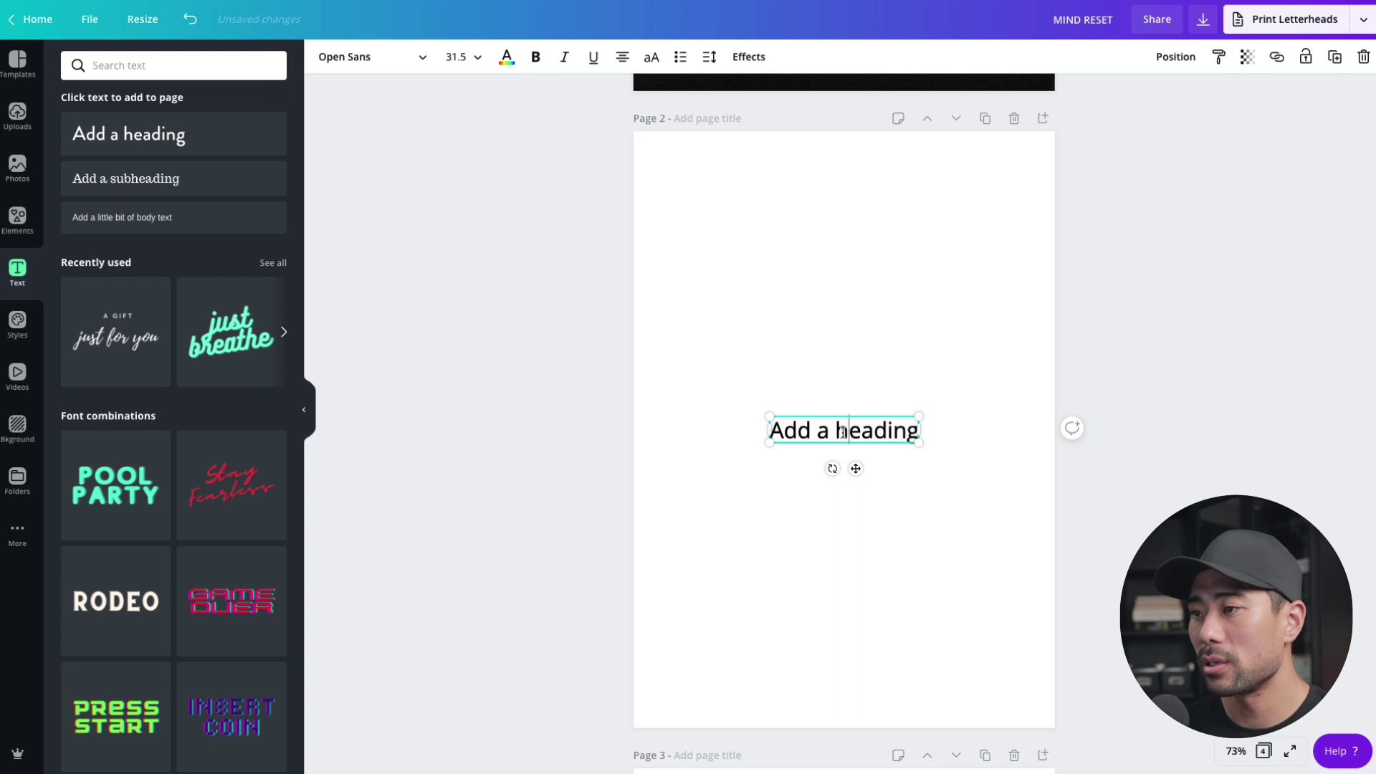
type("Table of Contents")
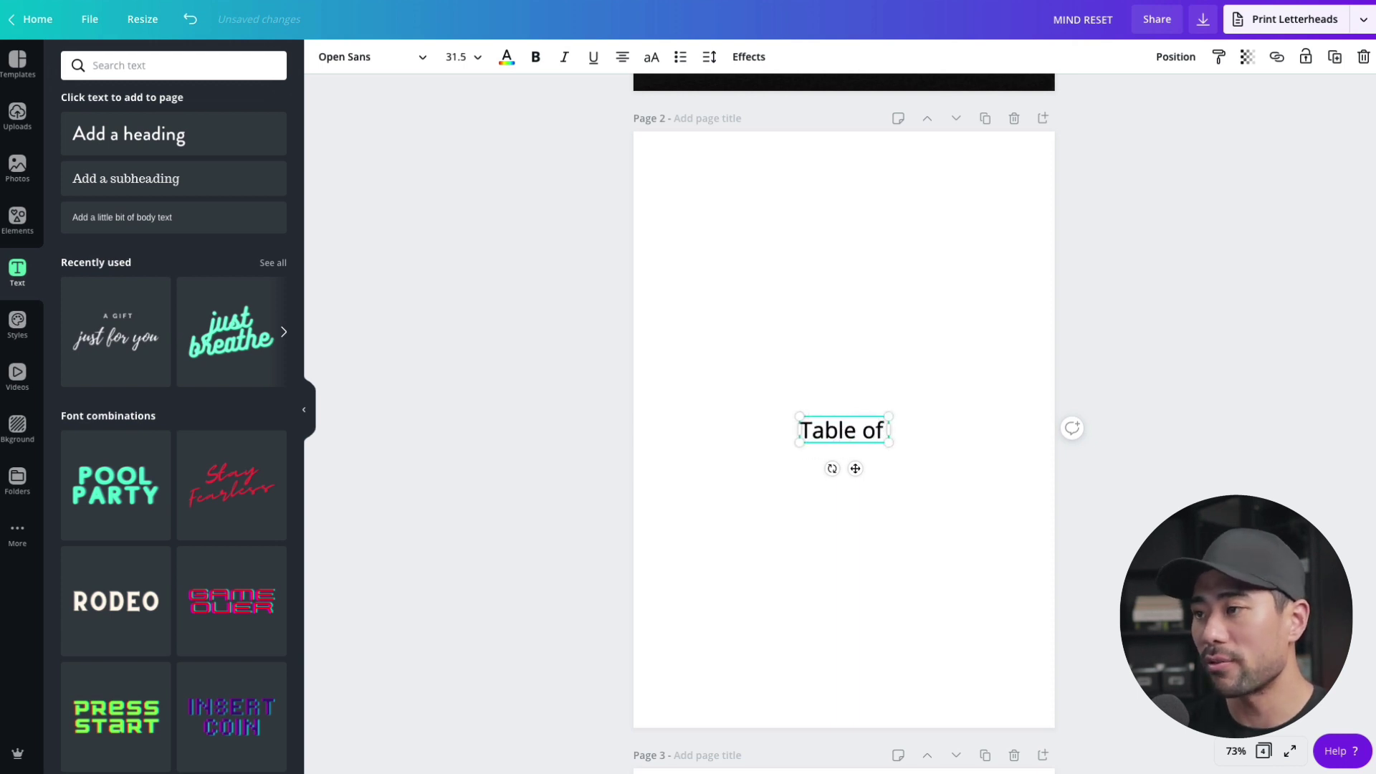
left_click(852, 534)
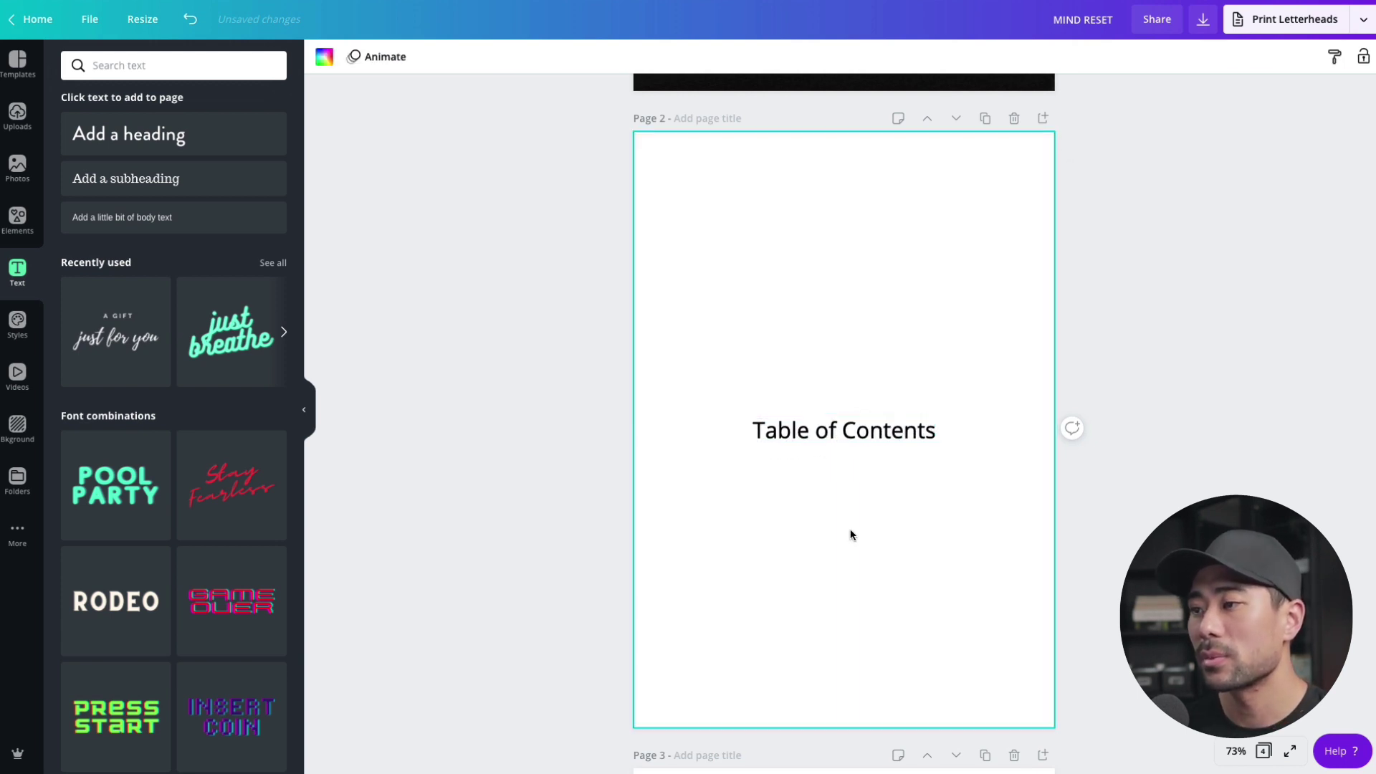
Move the heading to the top of page 2, set it to size 28, and add a body text box
left_click_drag(883, 438, 797, 194)
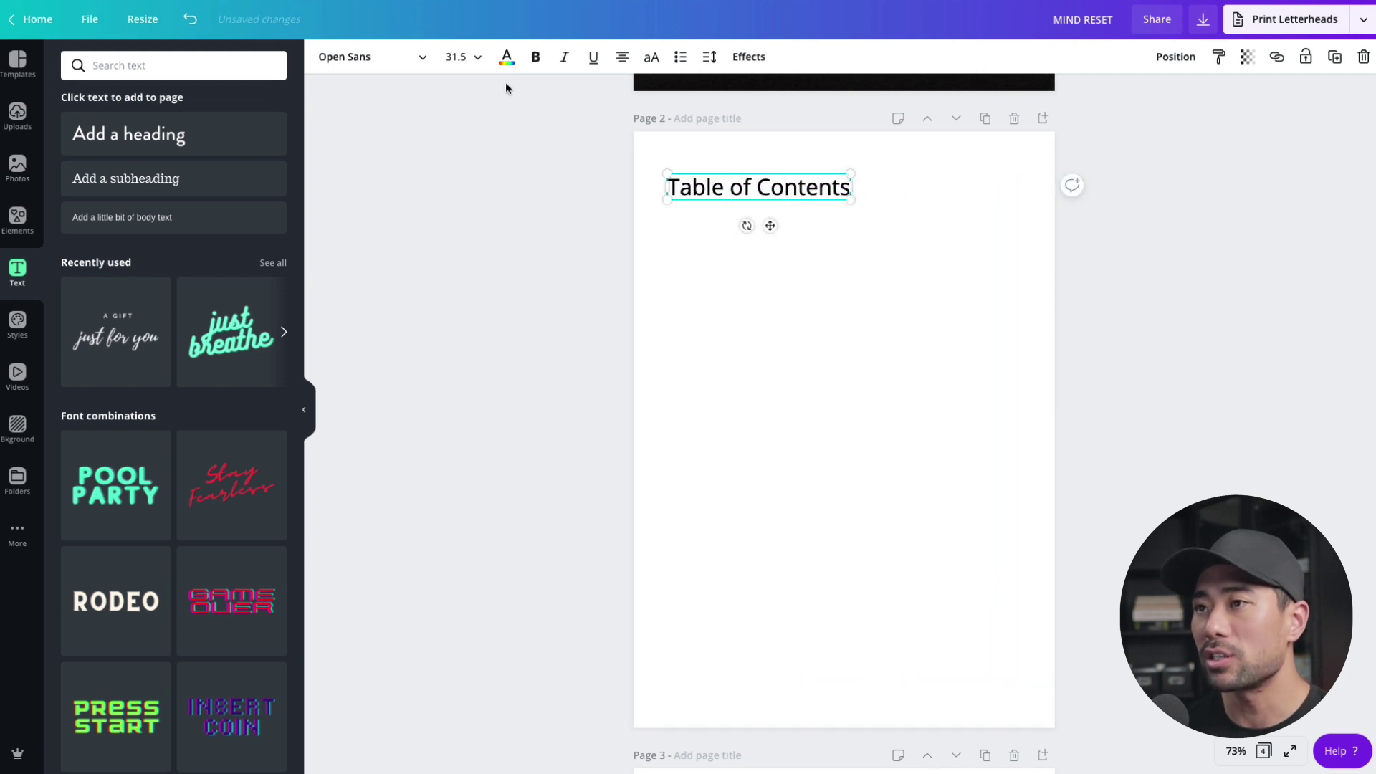
left_click(458, 57)
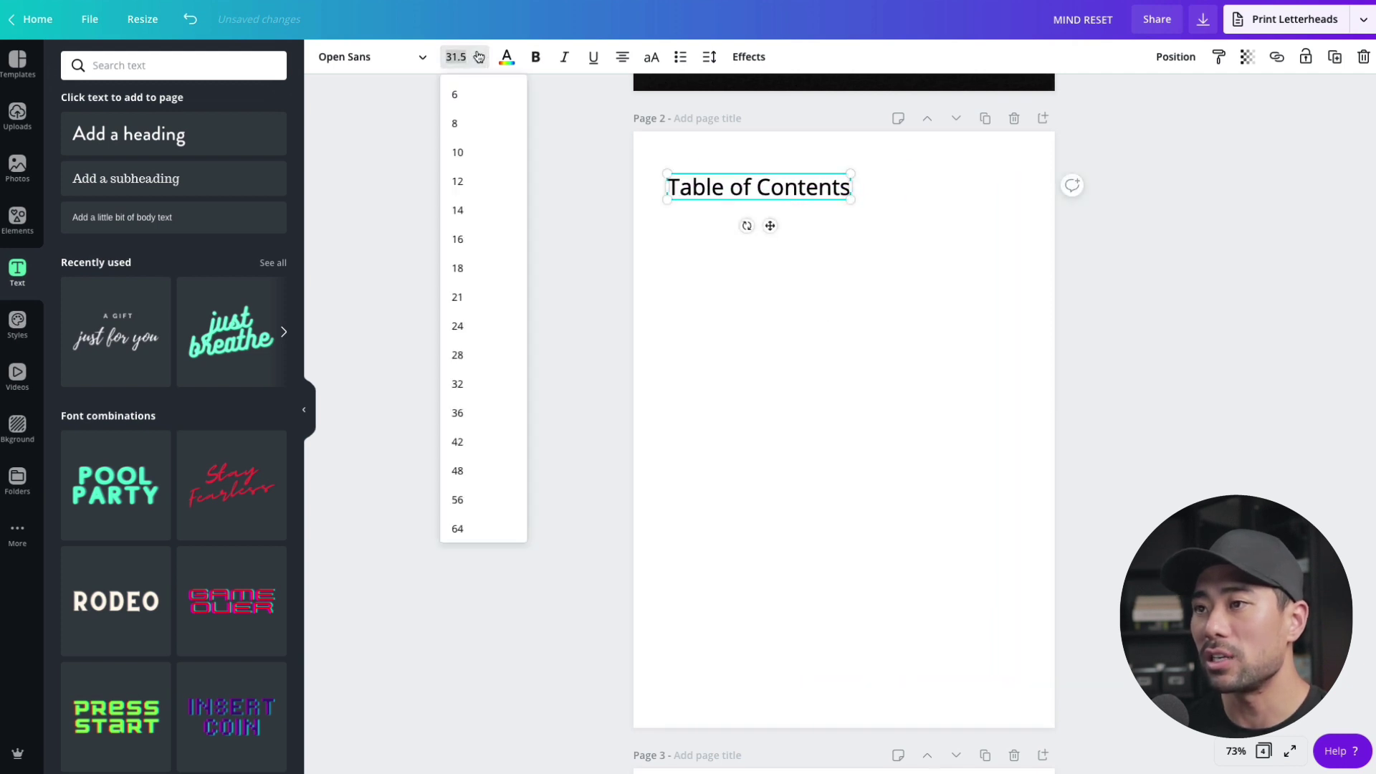
left_click(474, 356)
left_click(821, 203)
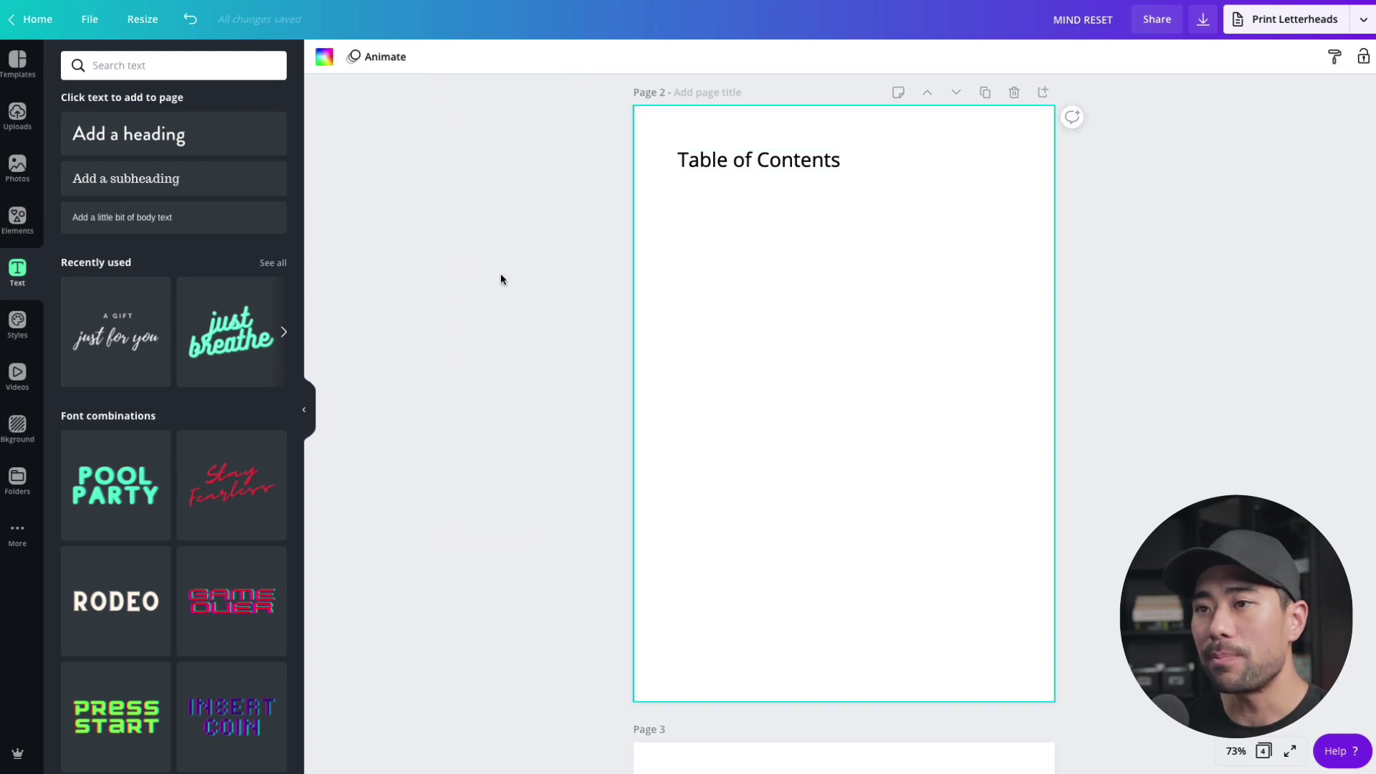
left_click(160, 224)
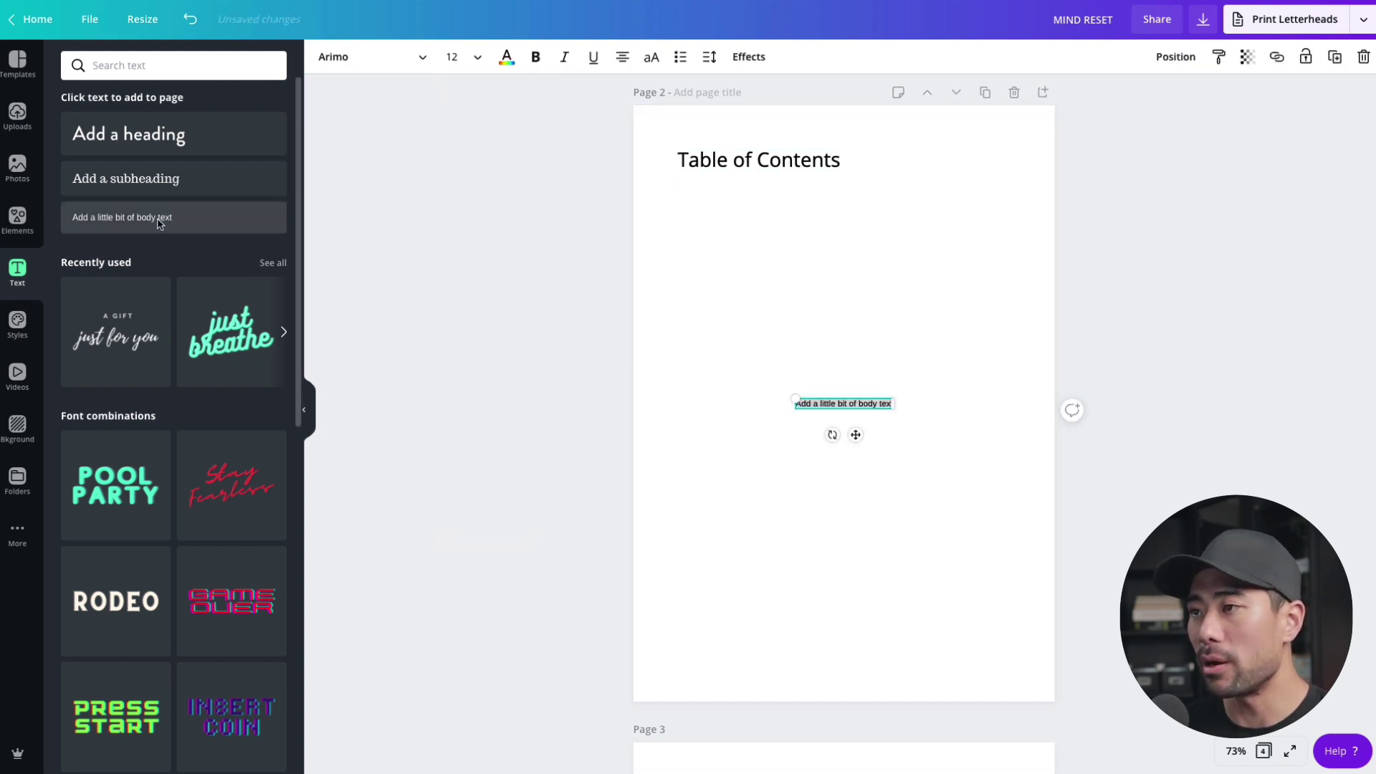
Change the body text to 'Introduction' and place it just beneath the heading
double_click(839, 404)
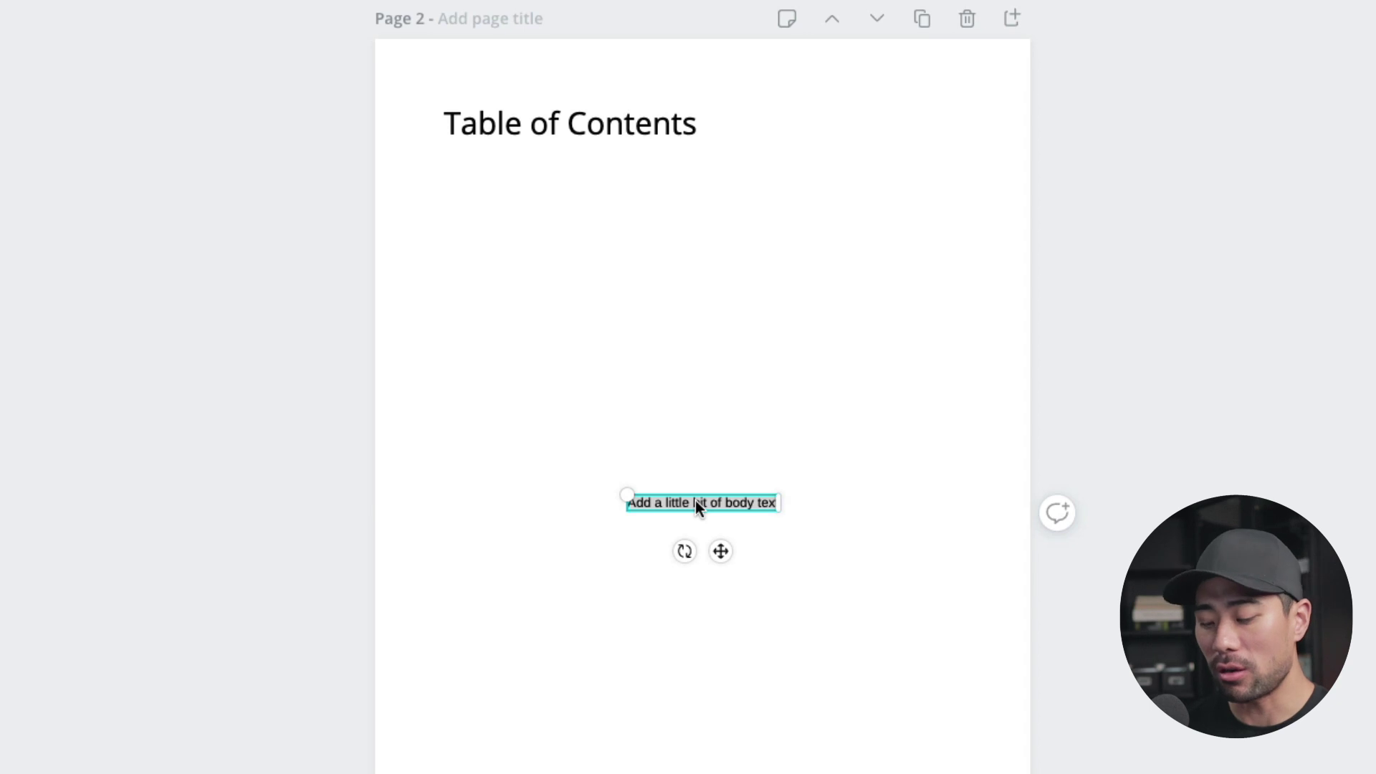
type("In")
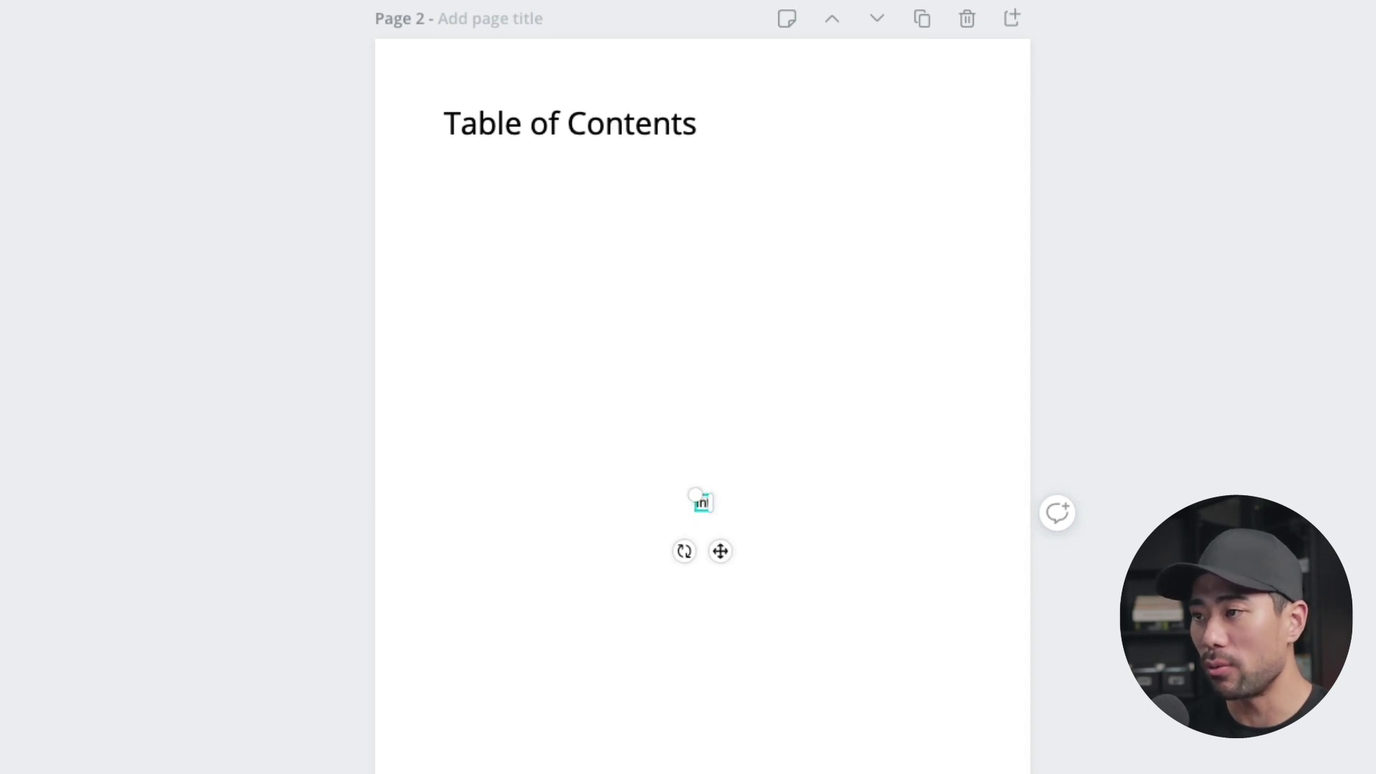
type("troduction")
left_click_drag(720, 551, 571, 252)
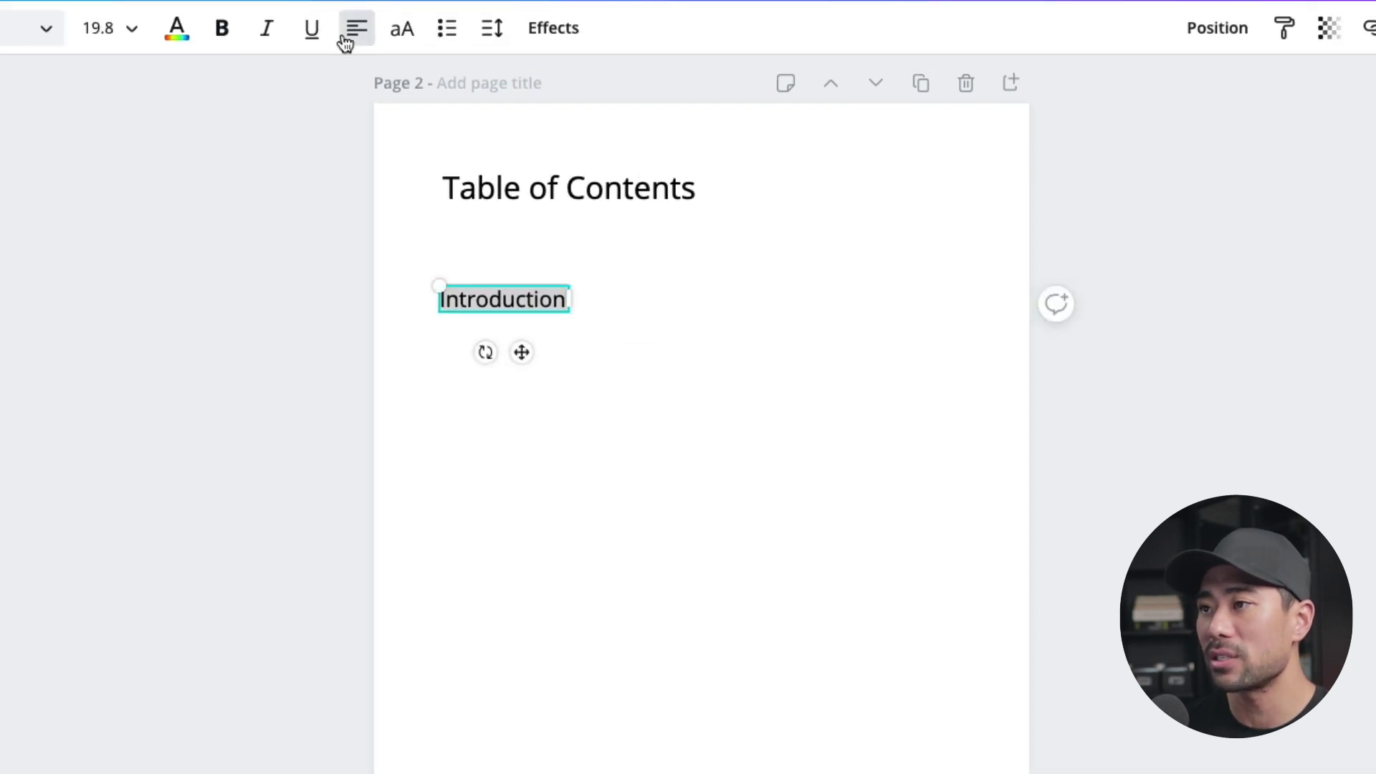
left_click(593, 423)
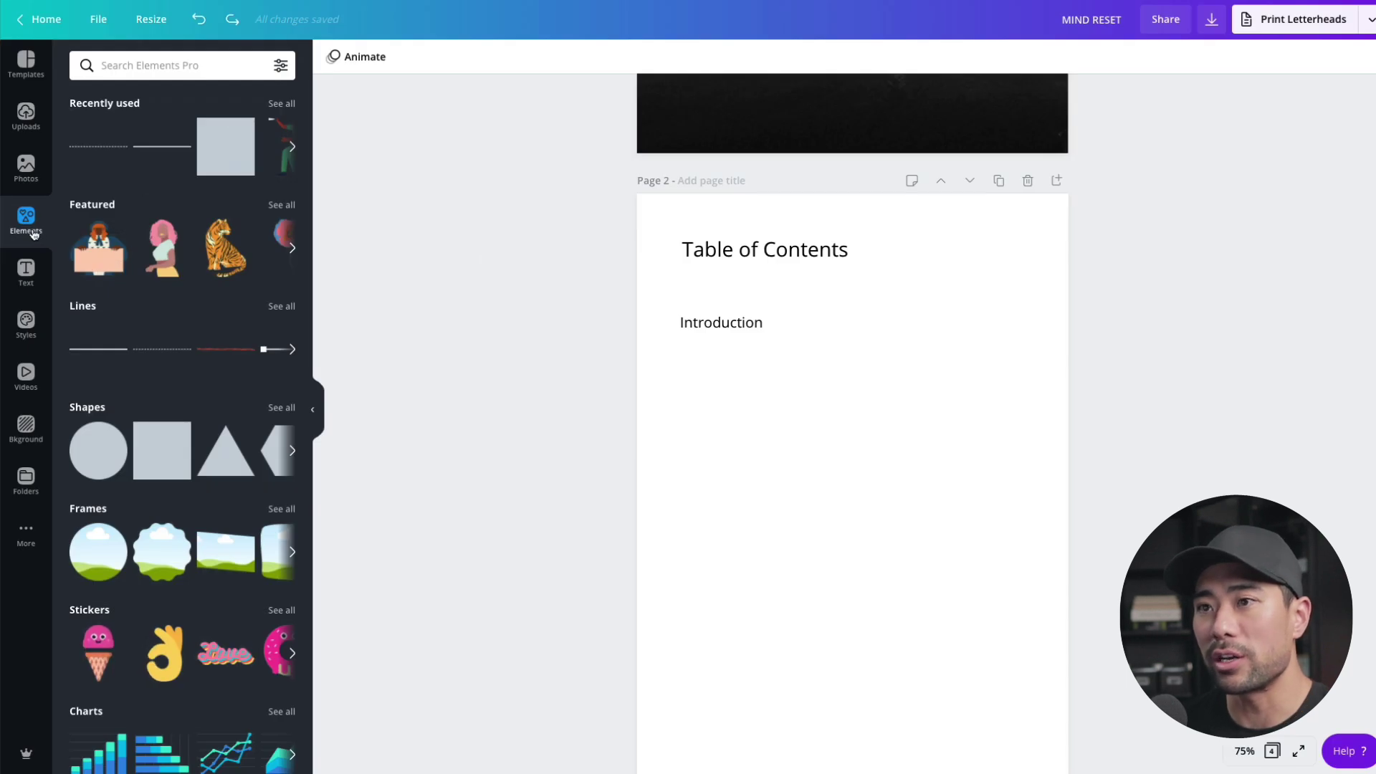
Add a dotted line from the 'line' element search just below Introduction
left_click(172, 64)
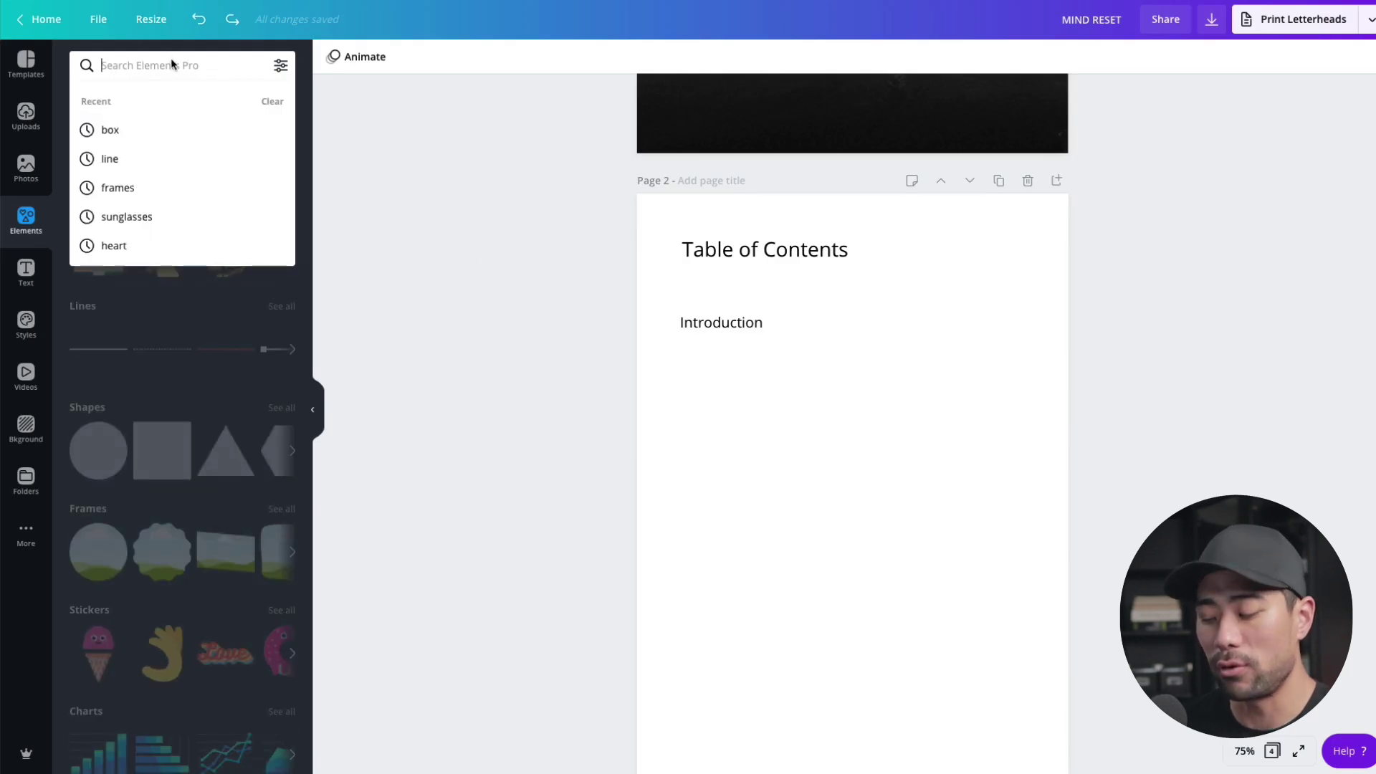
type("line")
key("Return")
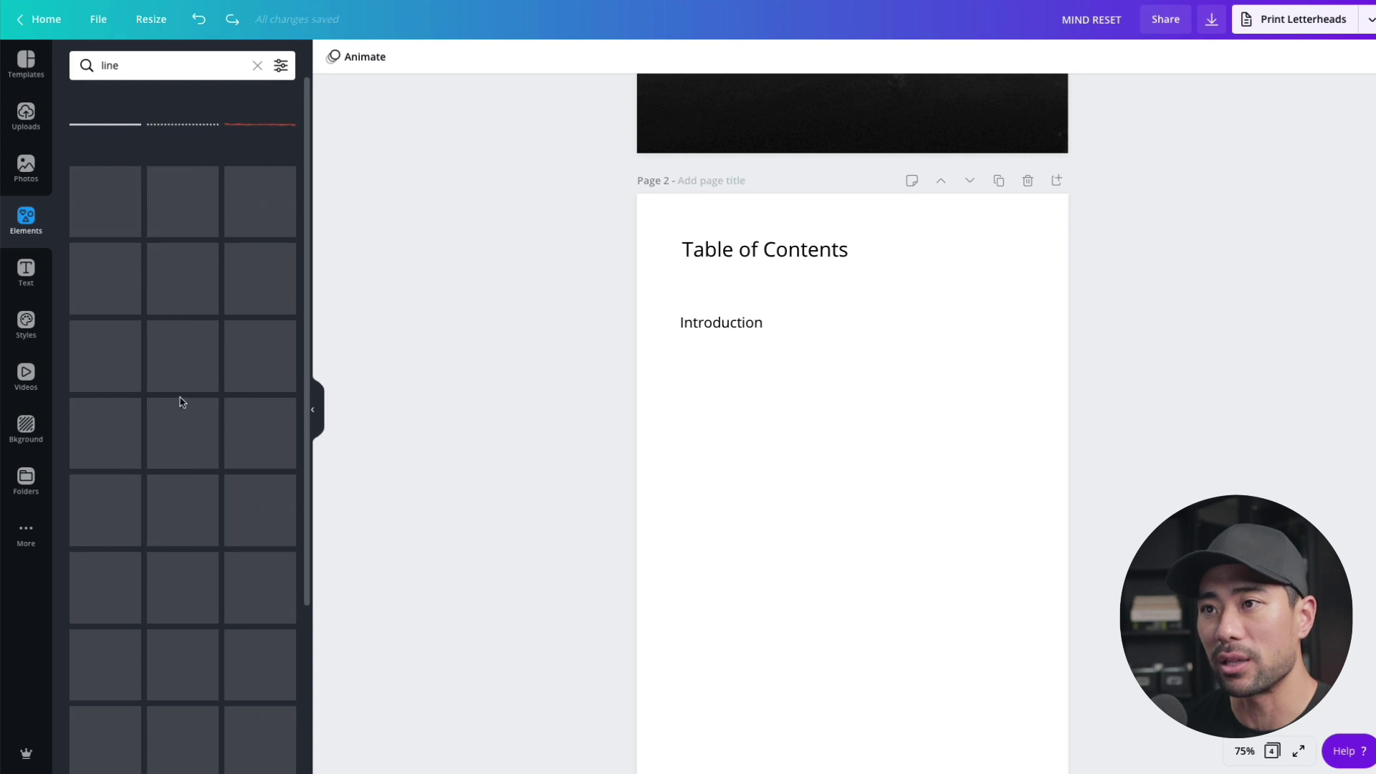
left_click(200, 132)
left_click_drag(862, 499, 851, 360)
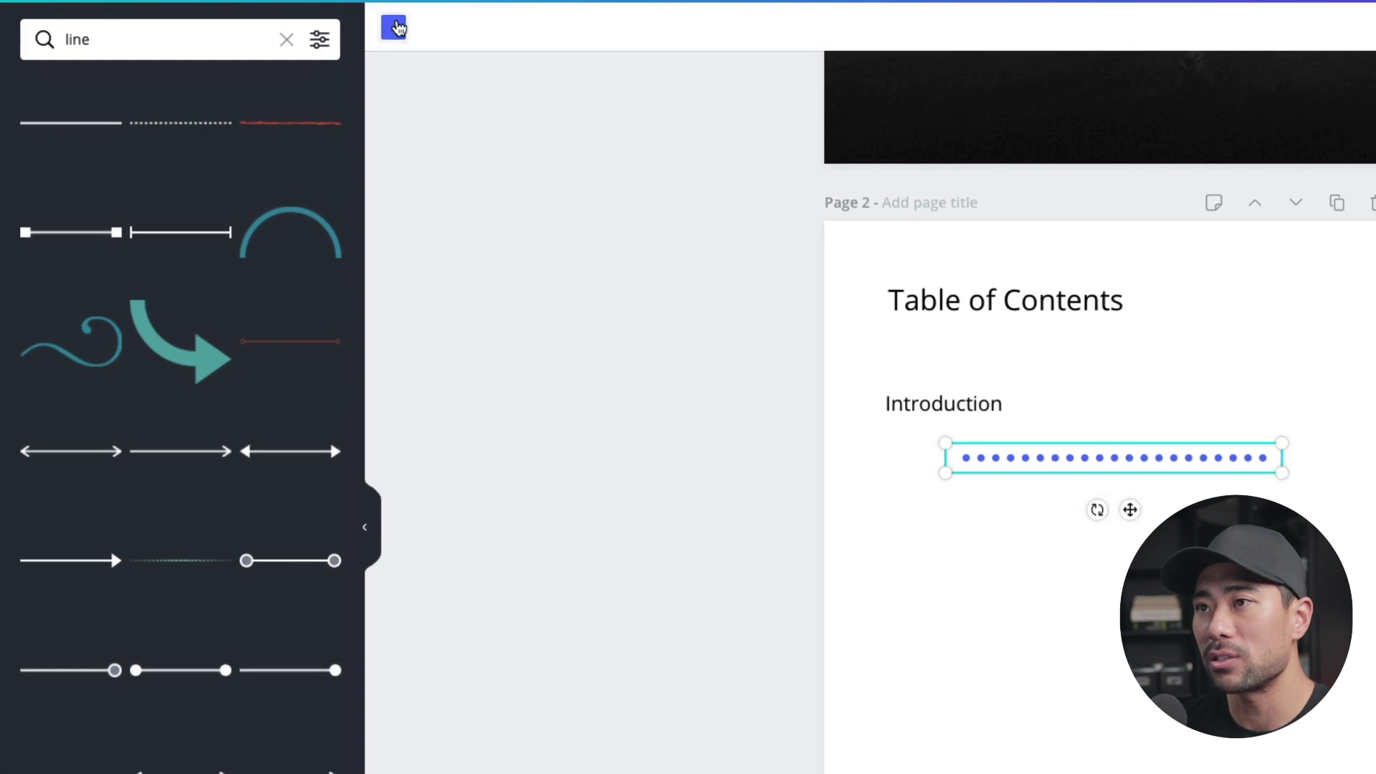
Colour the dotted line black, shorten it to about 3.8 wide, and zoom in
left_click(395, 27)
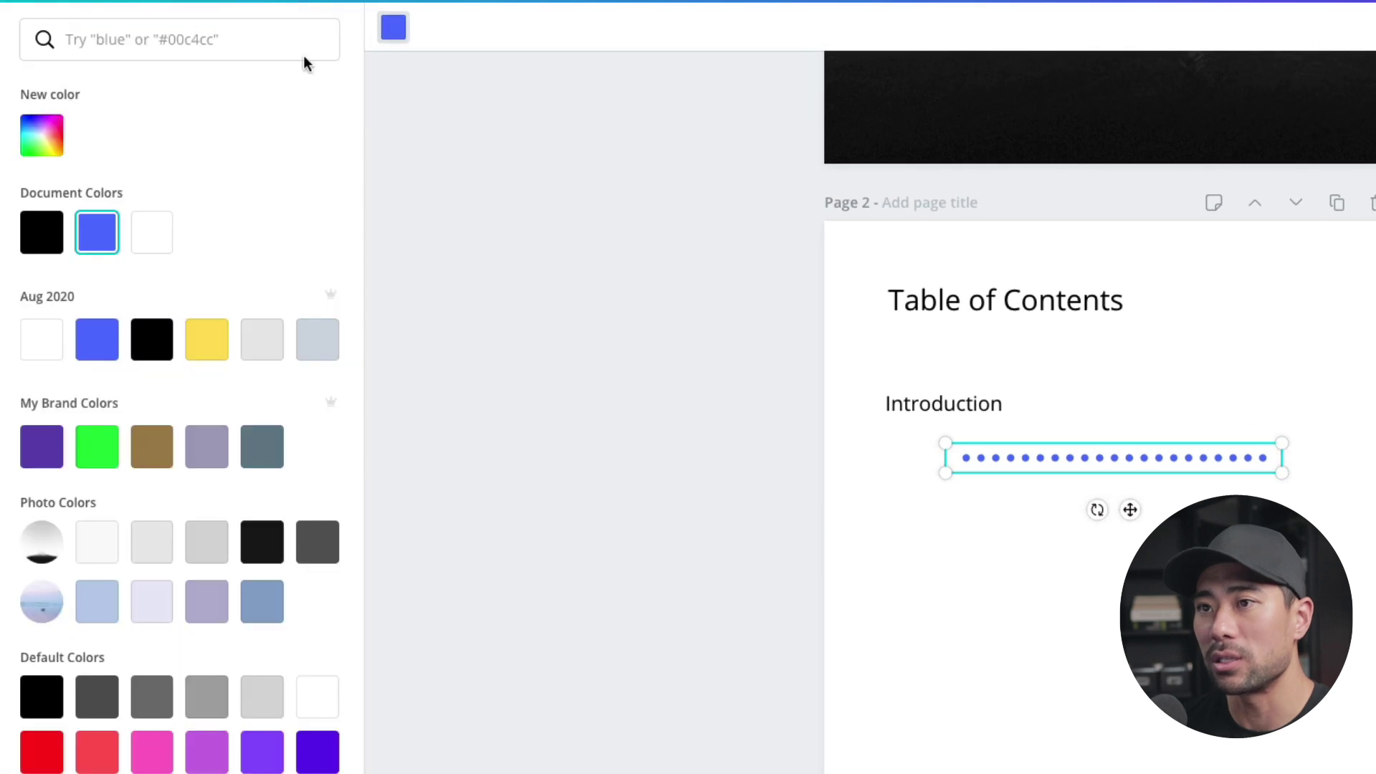
left_click(41, 232)
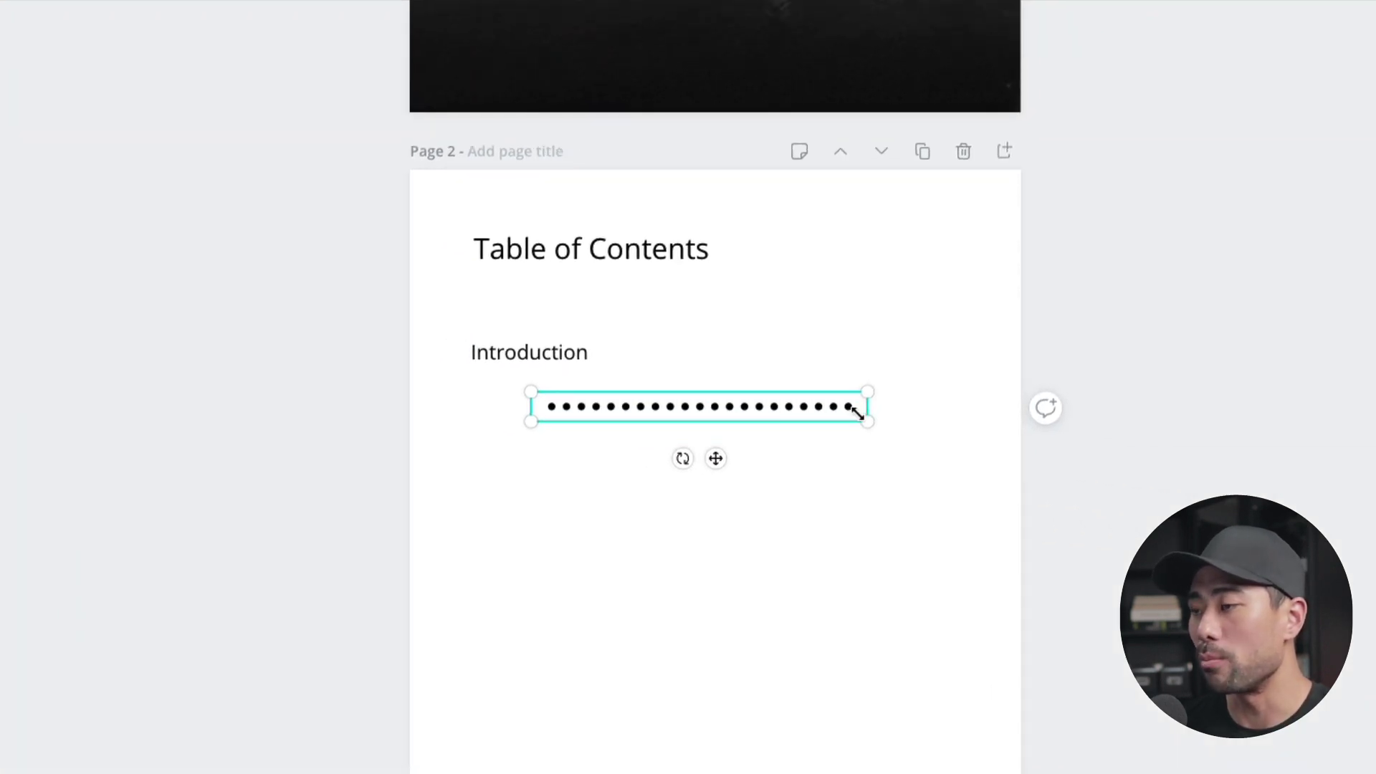
left_click_drag(866, 422, 645, 397)
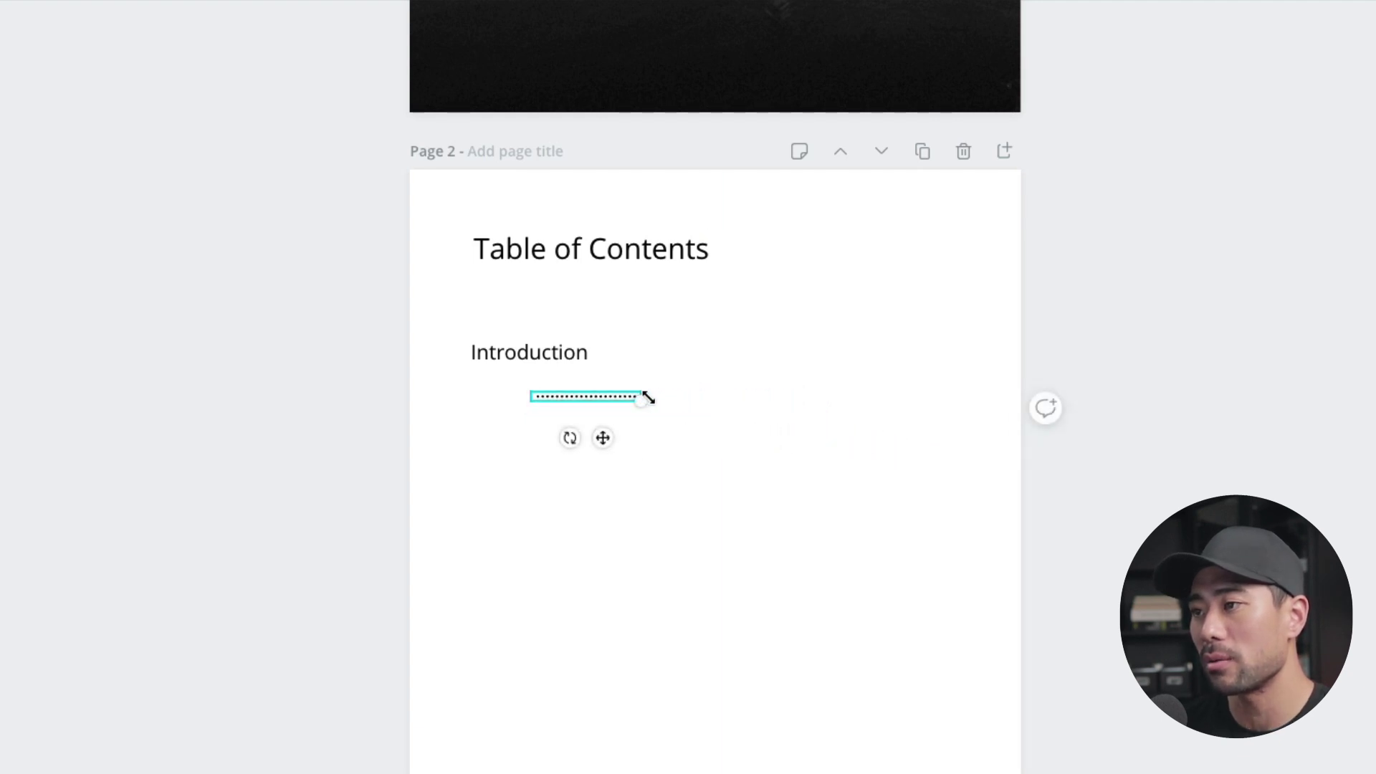
left_click(1219, 752)
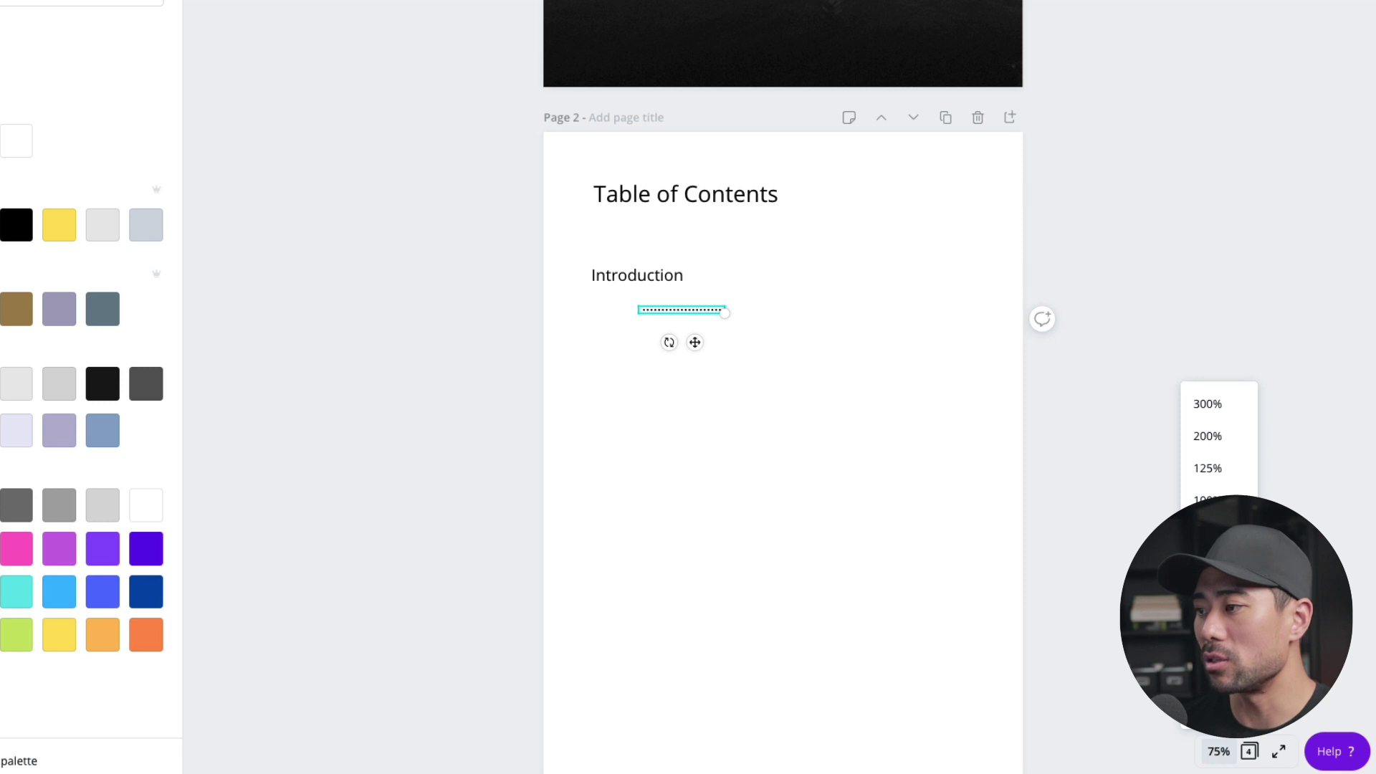
key("Escape")
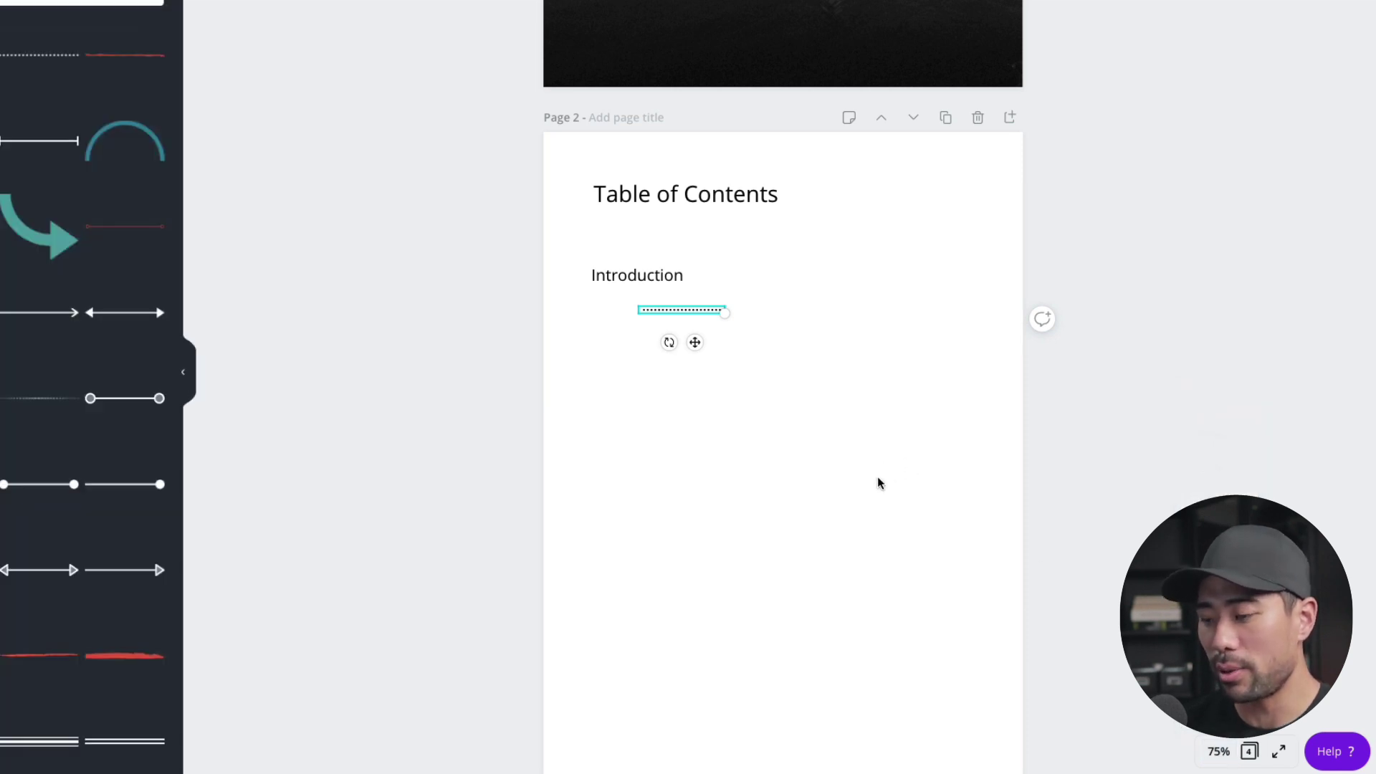
key("ctrl+plus")
key("ctrl+plus")
key("ctrl+plus")
key("ctrl+plus")
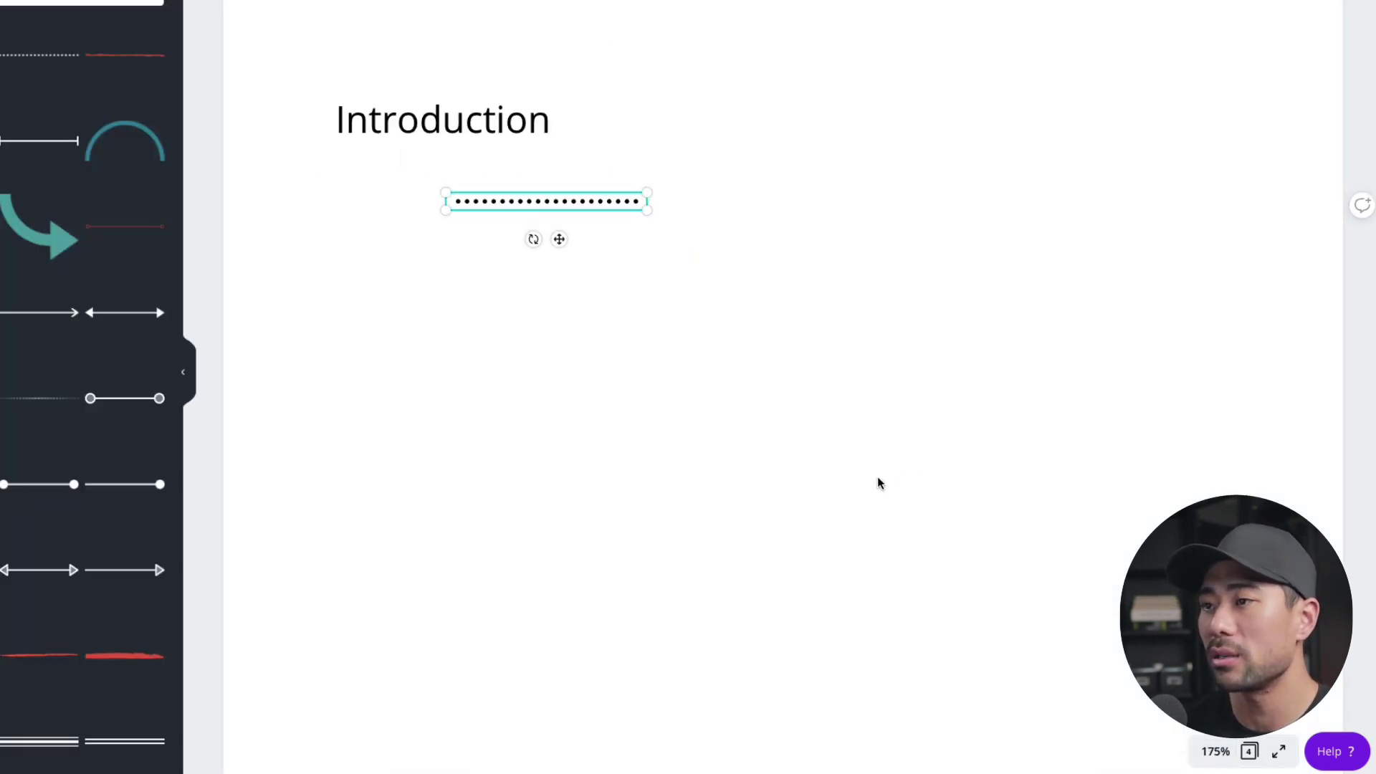
scroll(880, 483, "up", 2)
Stretch the dotted leader to about 12.5 wide, level with and right after 'Introduction'
left_click(837, 461)
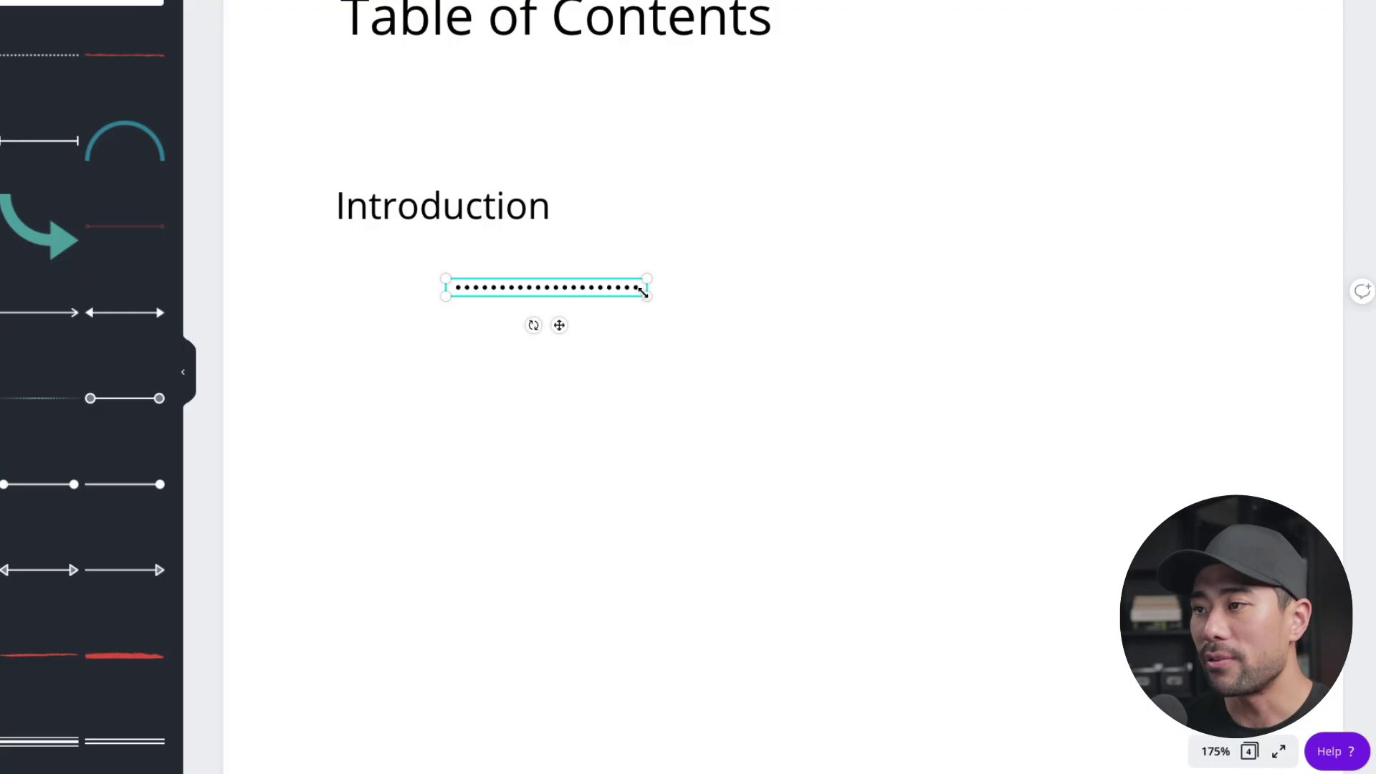
left_click_drag(646, 287, 1221, 273)
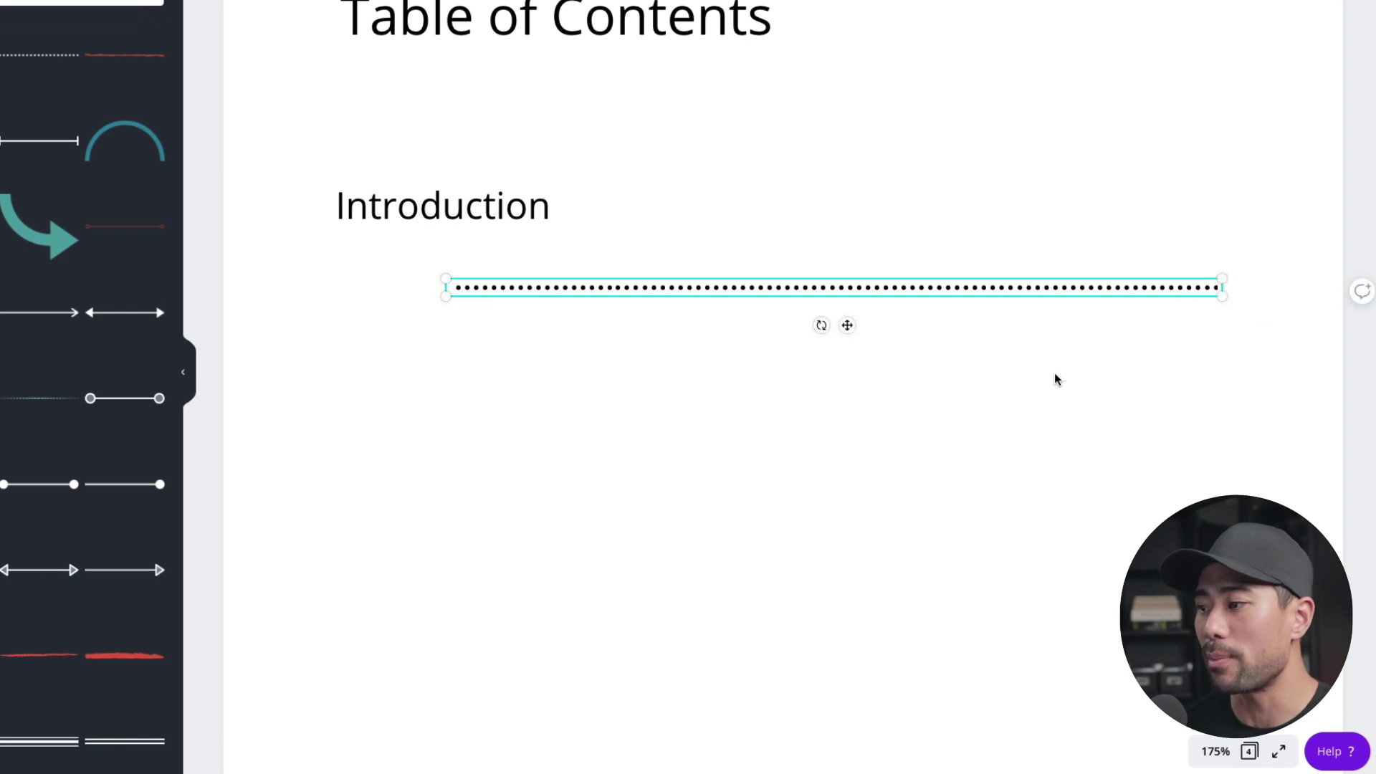
left_click_drag(808, 296, 907, 222)
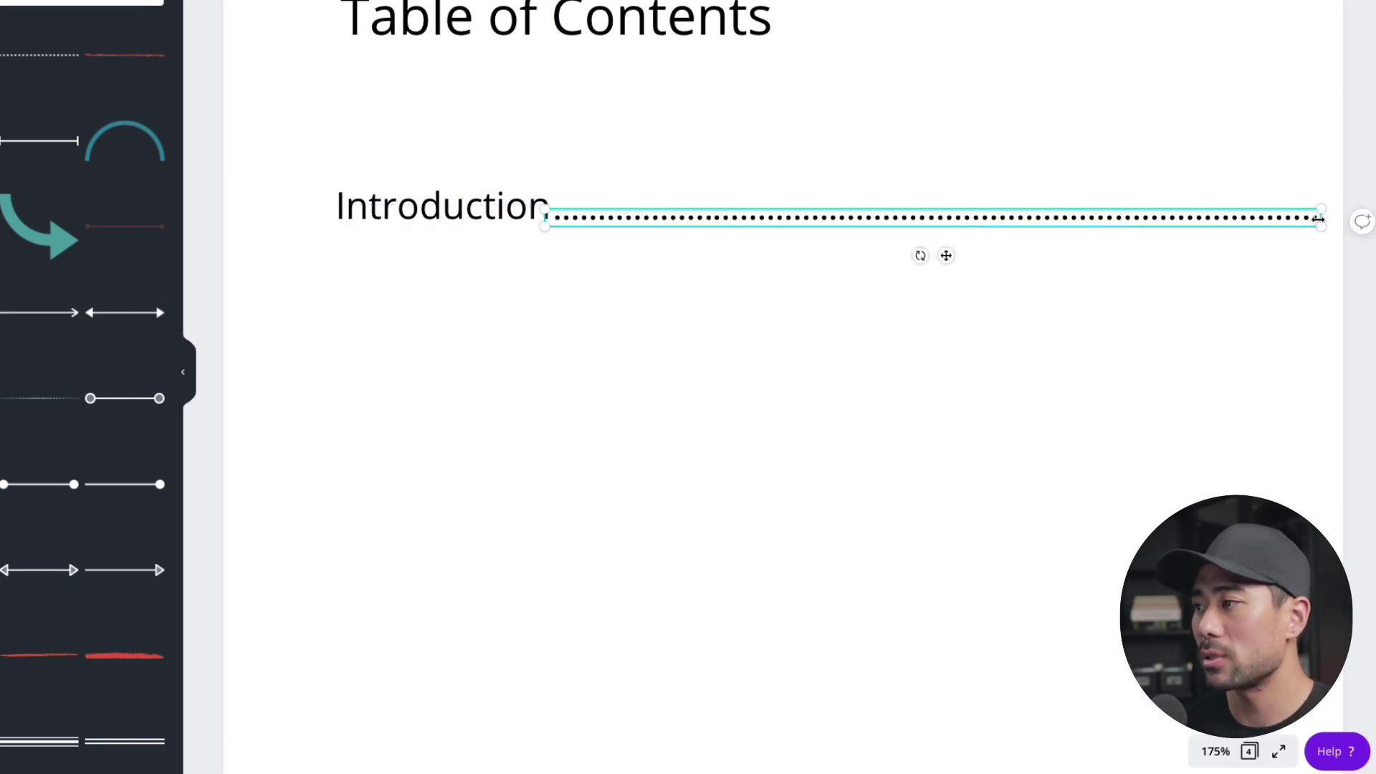
left_click_drag(1320, 217, 1208, 224)
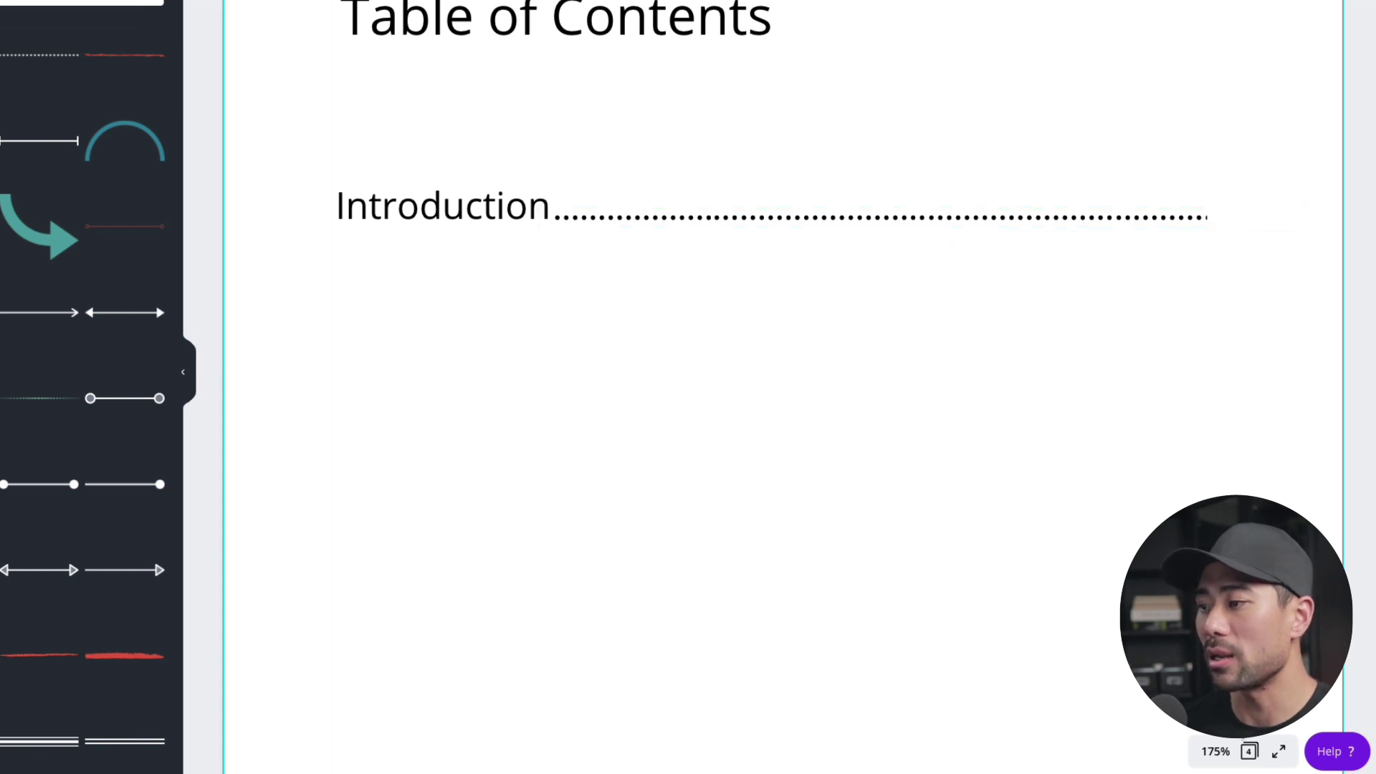
left_click(1214, 751)
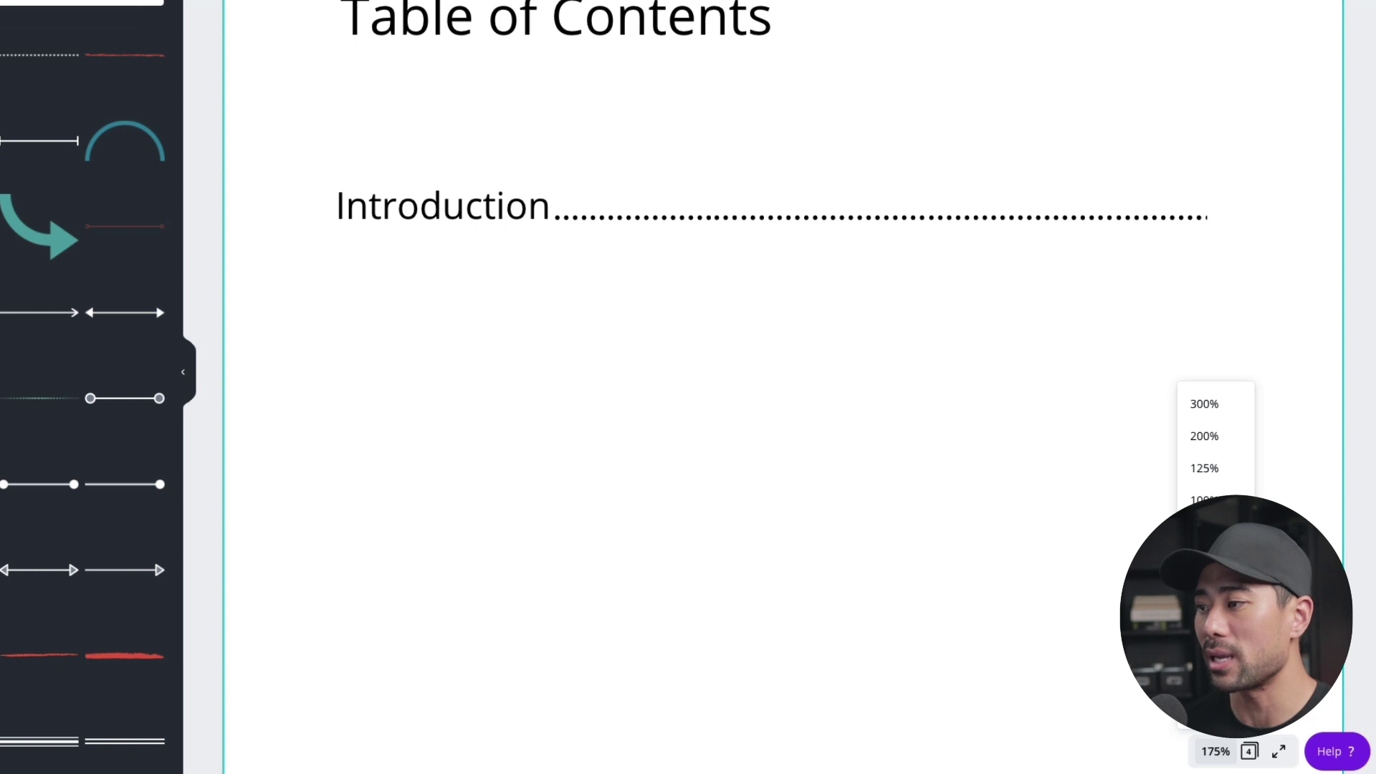
Duplicate the Introduction text box and move the copy to the end of its dotted leader
left_click(1204, 532)
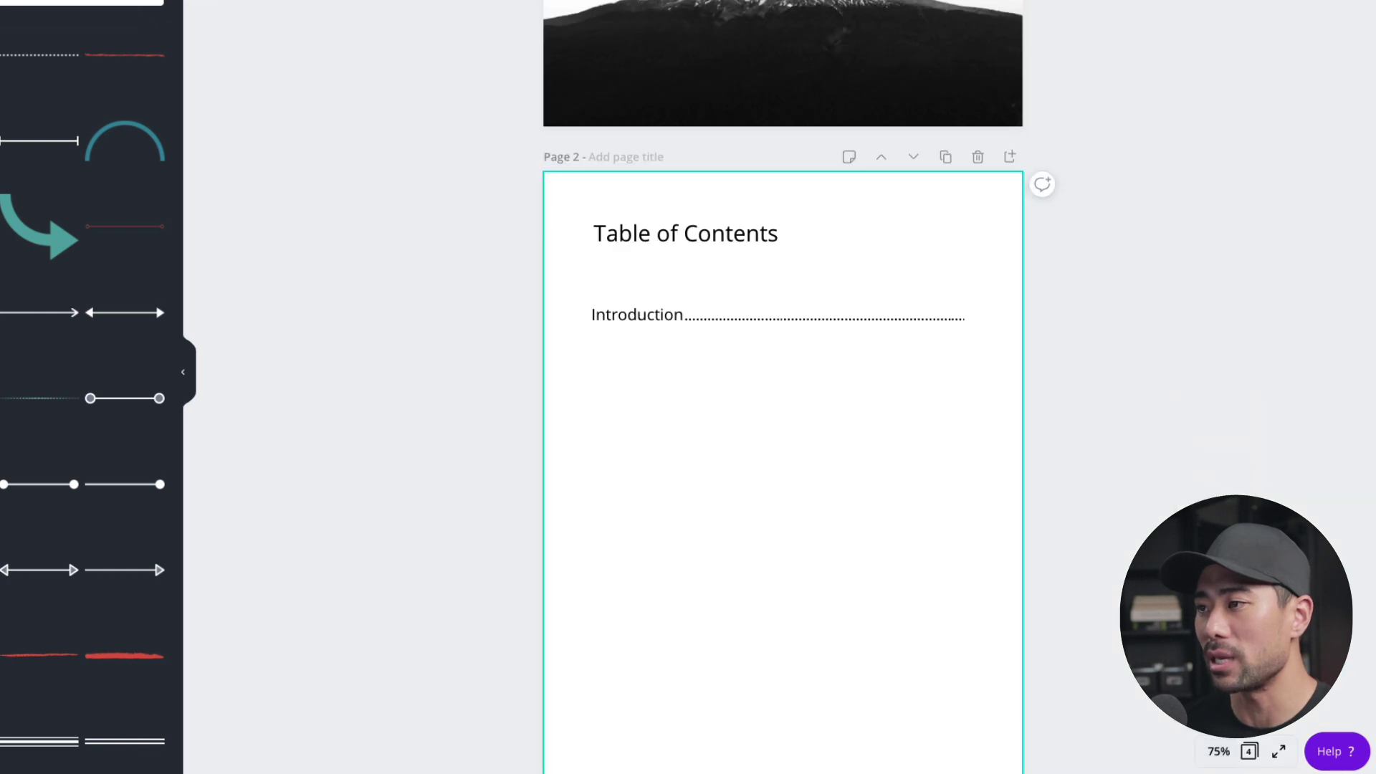
left_click(633, 317)
right_click(633, 316)
left_click(676, 338)
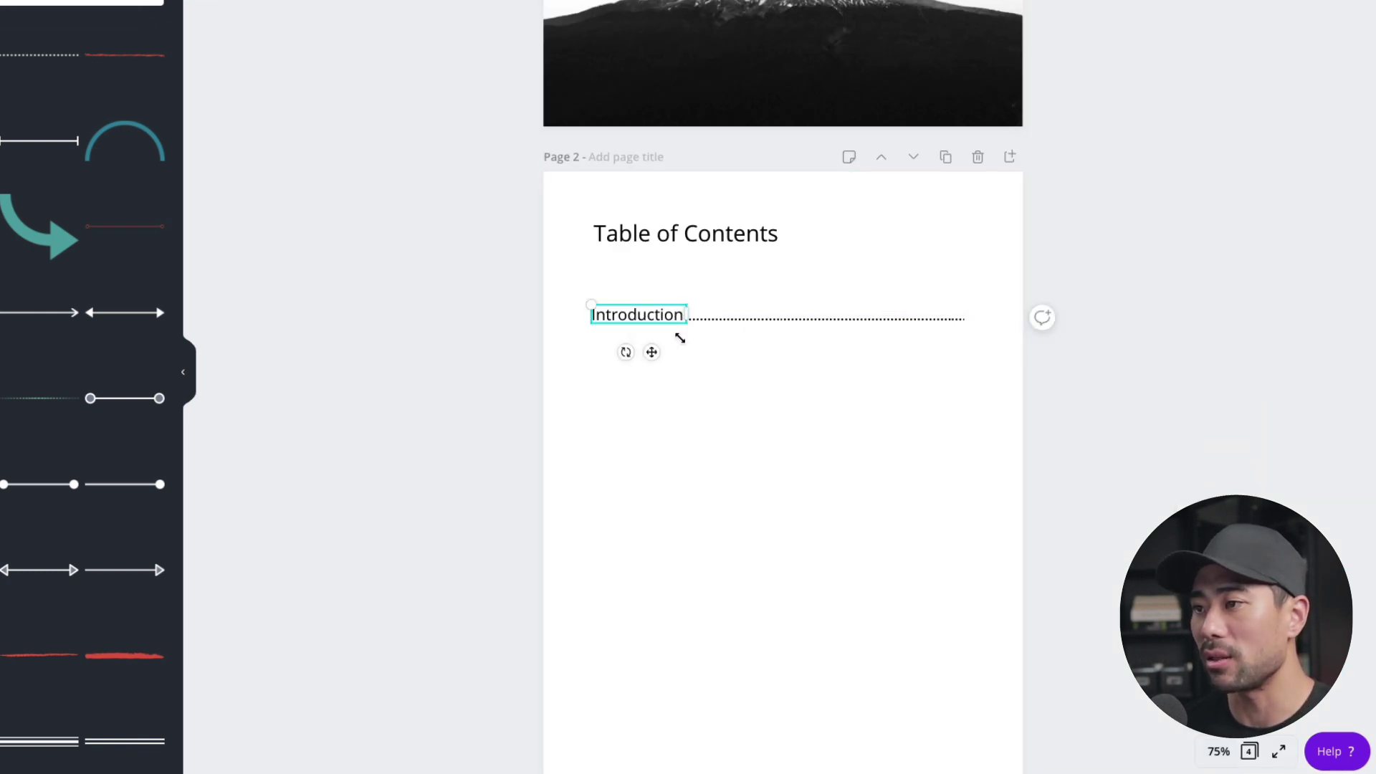
right_click(708, 347)
left_click(749, 394)
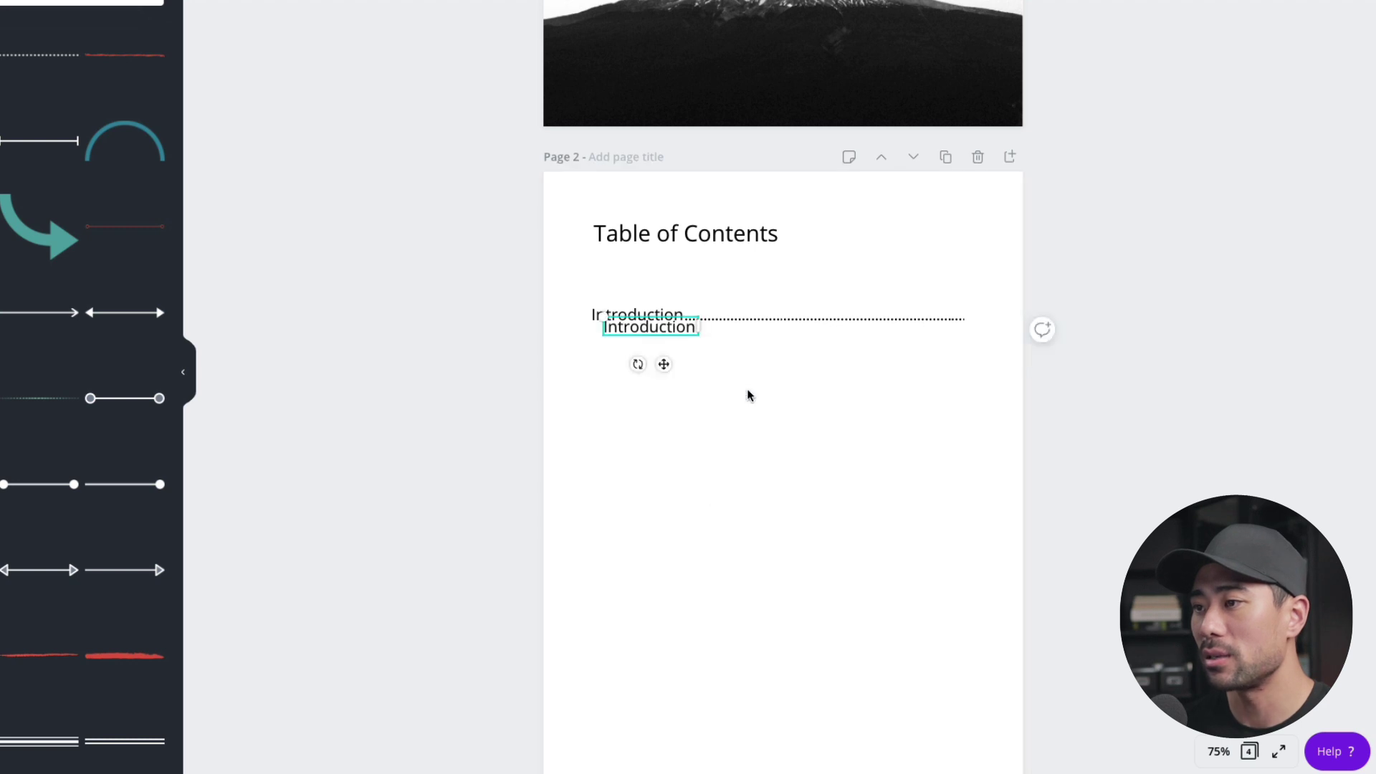
left_click_drag(667, 328, 960, 315)
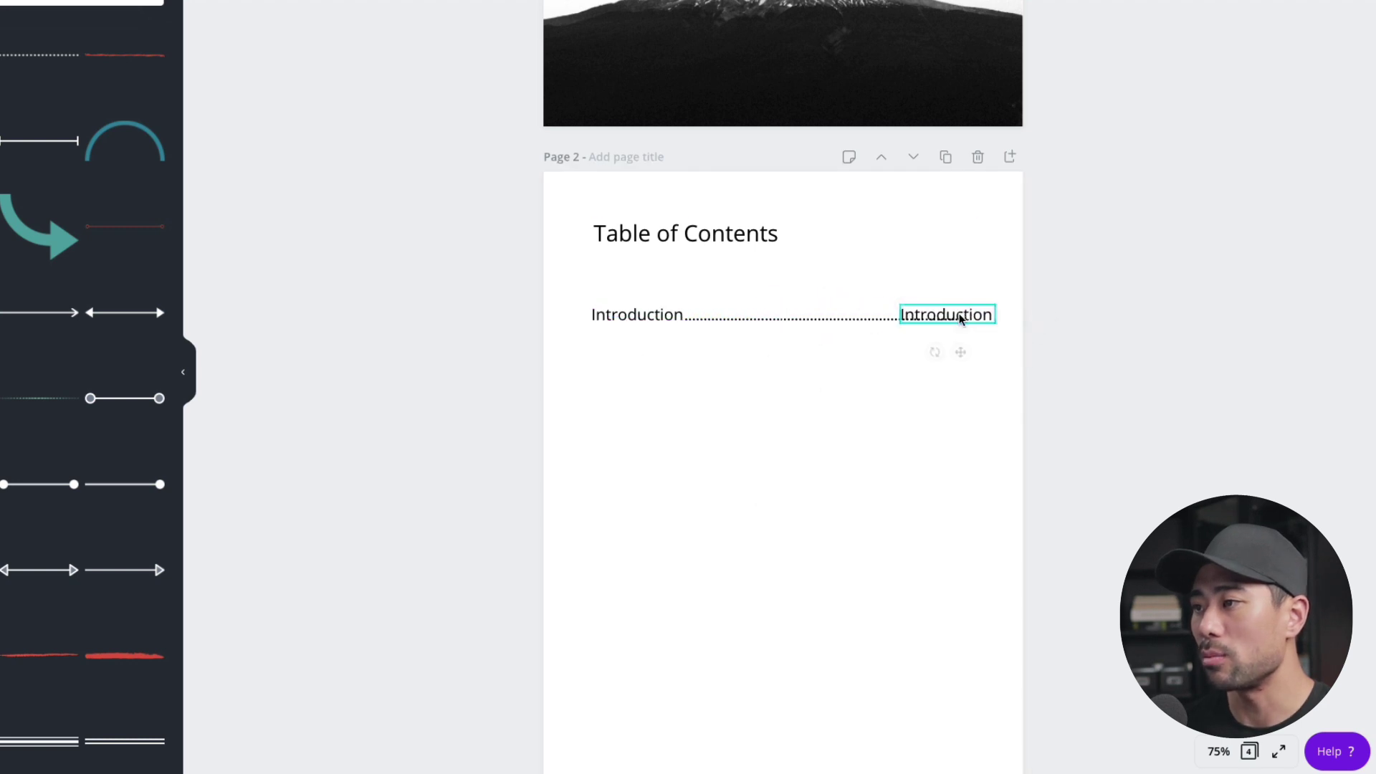
Change the copy's text to 1 and narrow the box to fit the number
type("1")
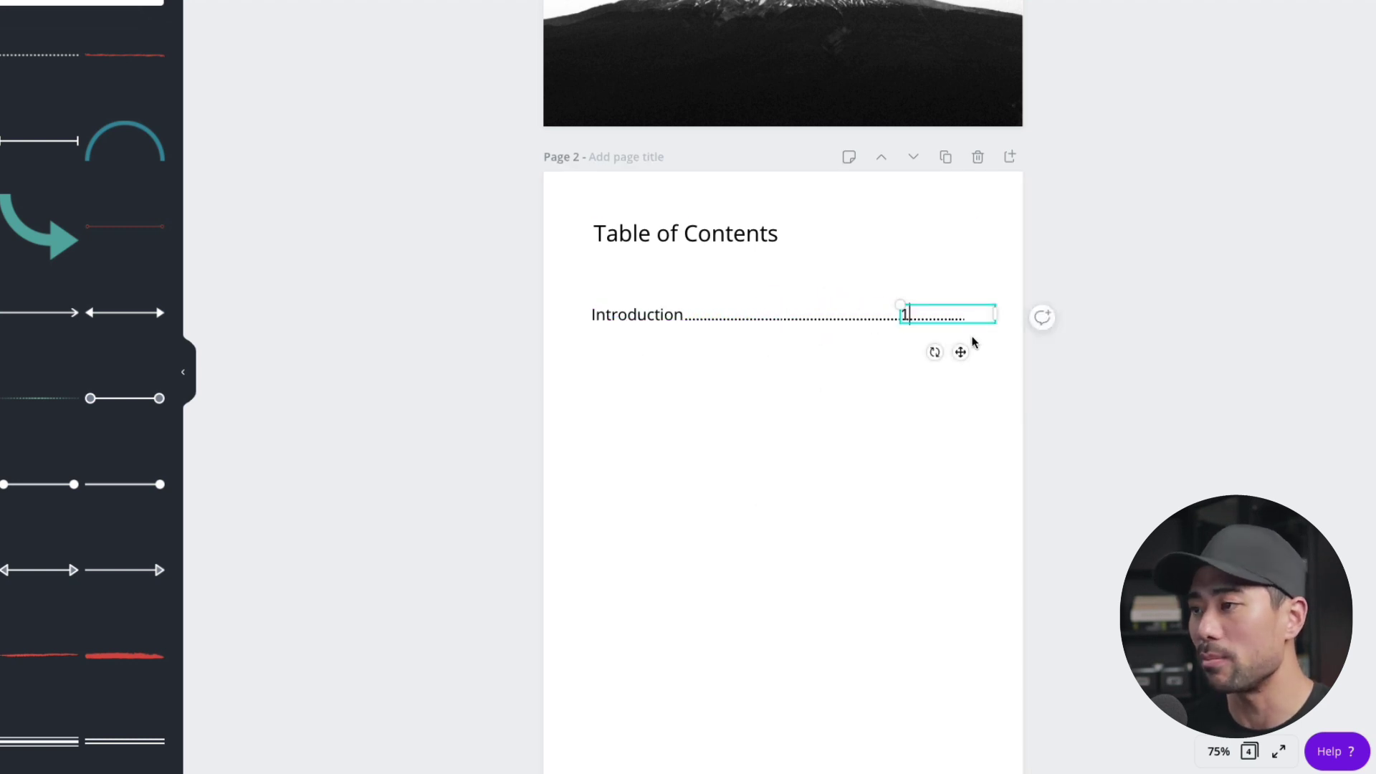
left_click(929, 397)
left_click(907, 312)
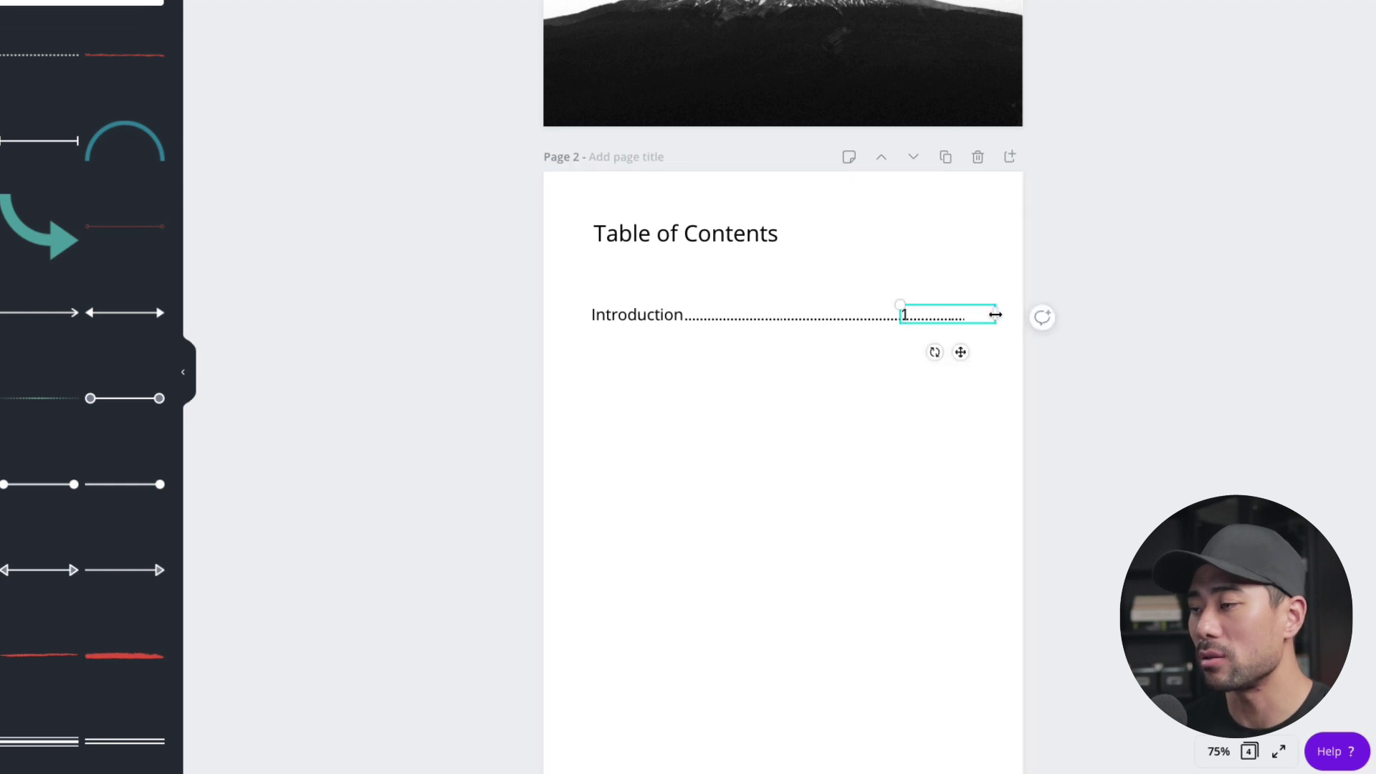
mouse_move(995, 314)
left_mouse_down()
mouse_move(921, 314)
mouse_move(974, 312)
left_mouse_up()
left_click(907, 387)
left_click(965, 375)
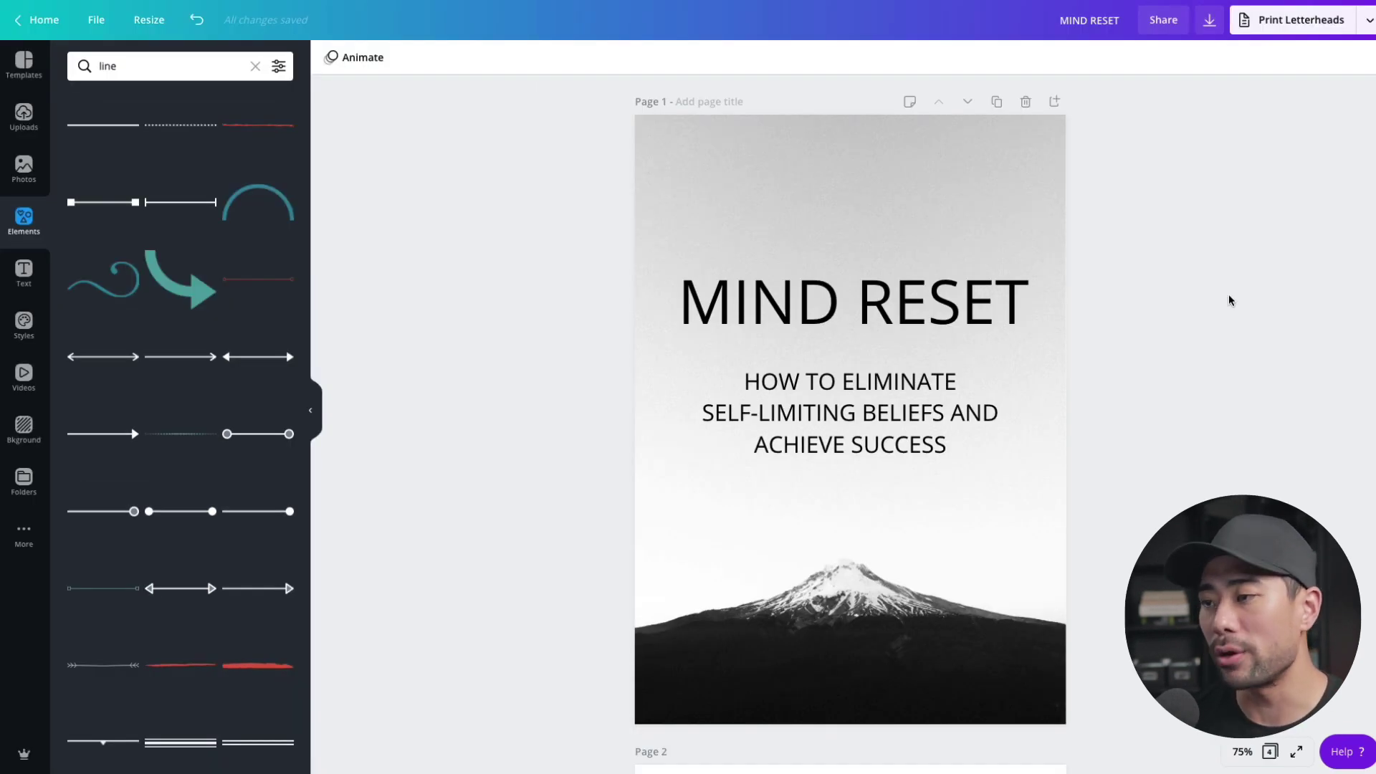
Download all 4 pages as a PDF Print file, saved as MIND RESET.pdf
scroll(1228, 296, "down", 20)
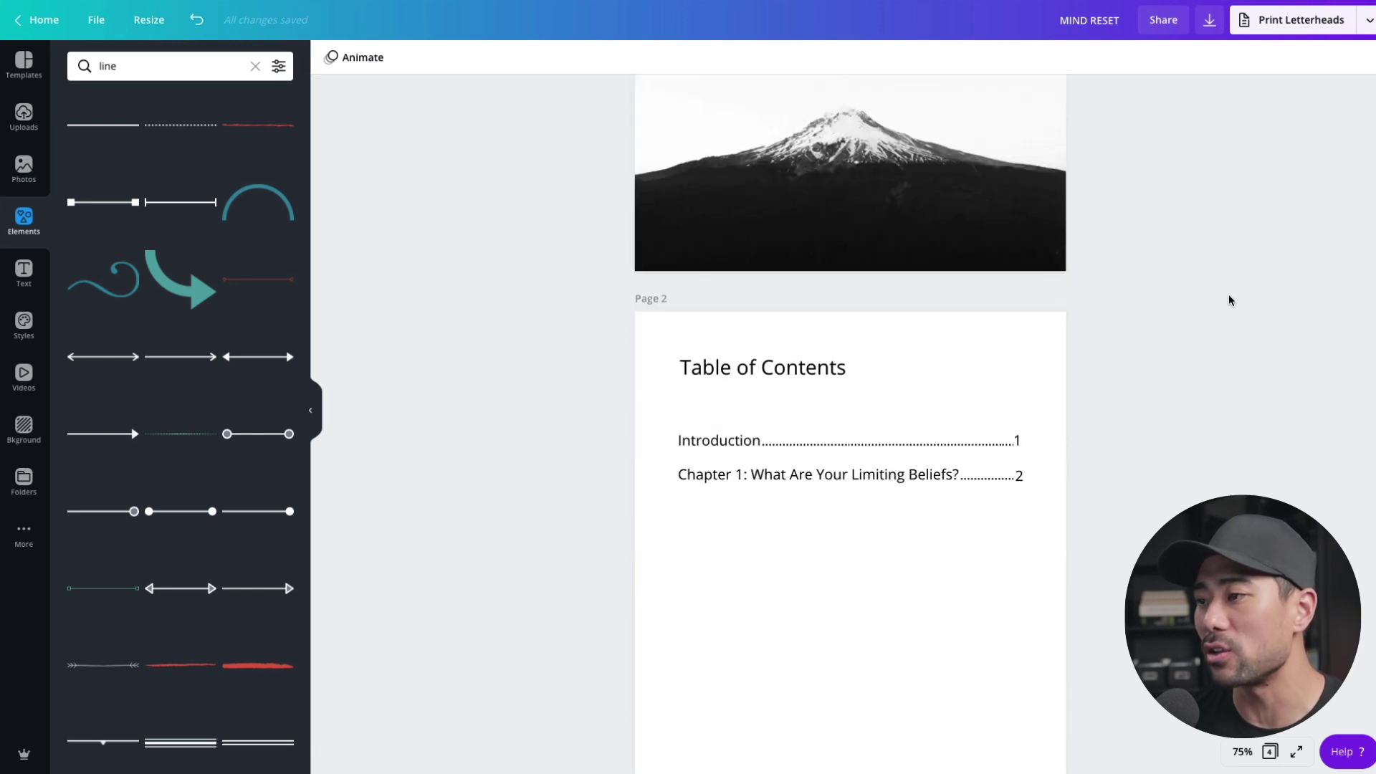
scroll(1228, 296, "up", 20)
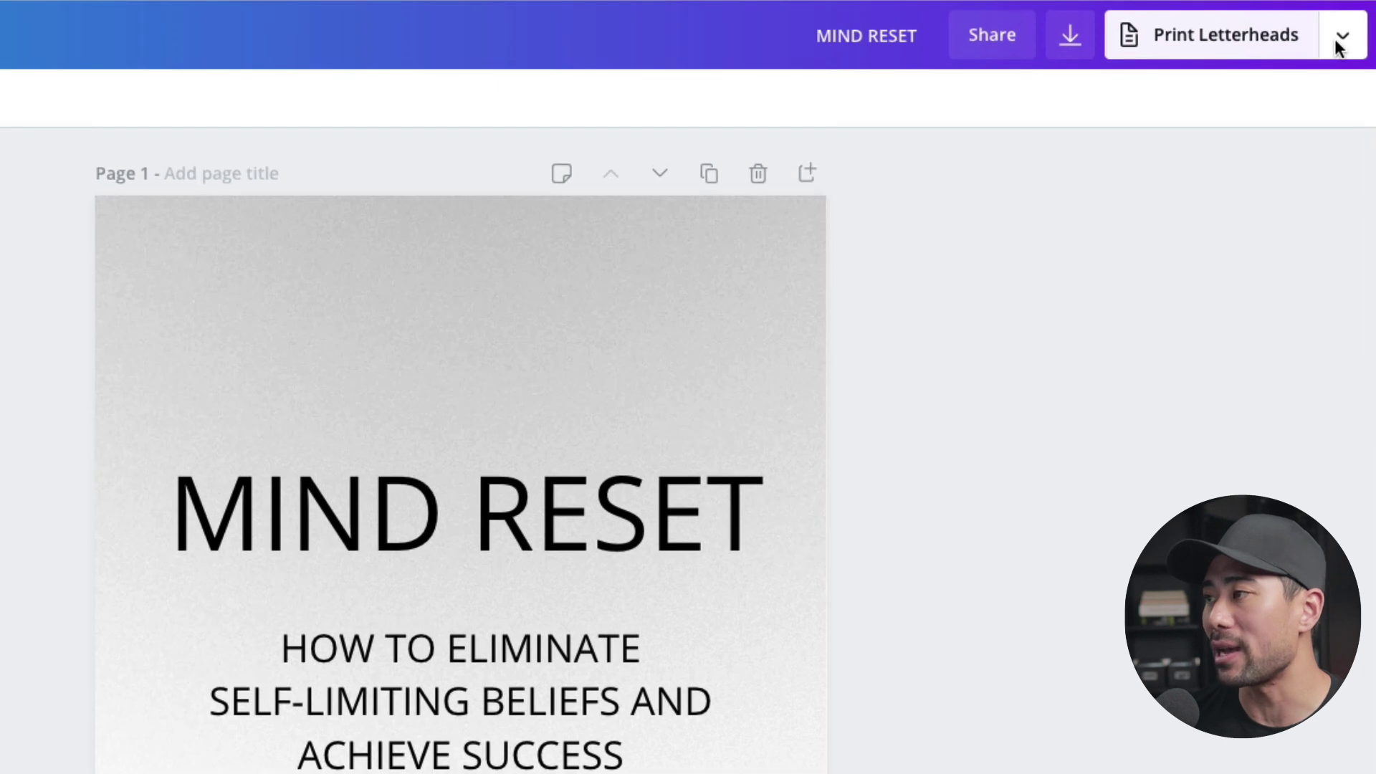
left_click(1350, 37)
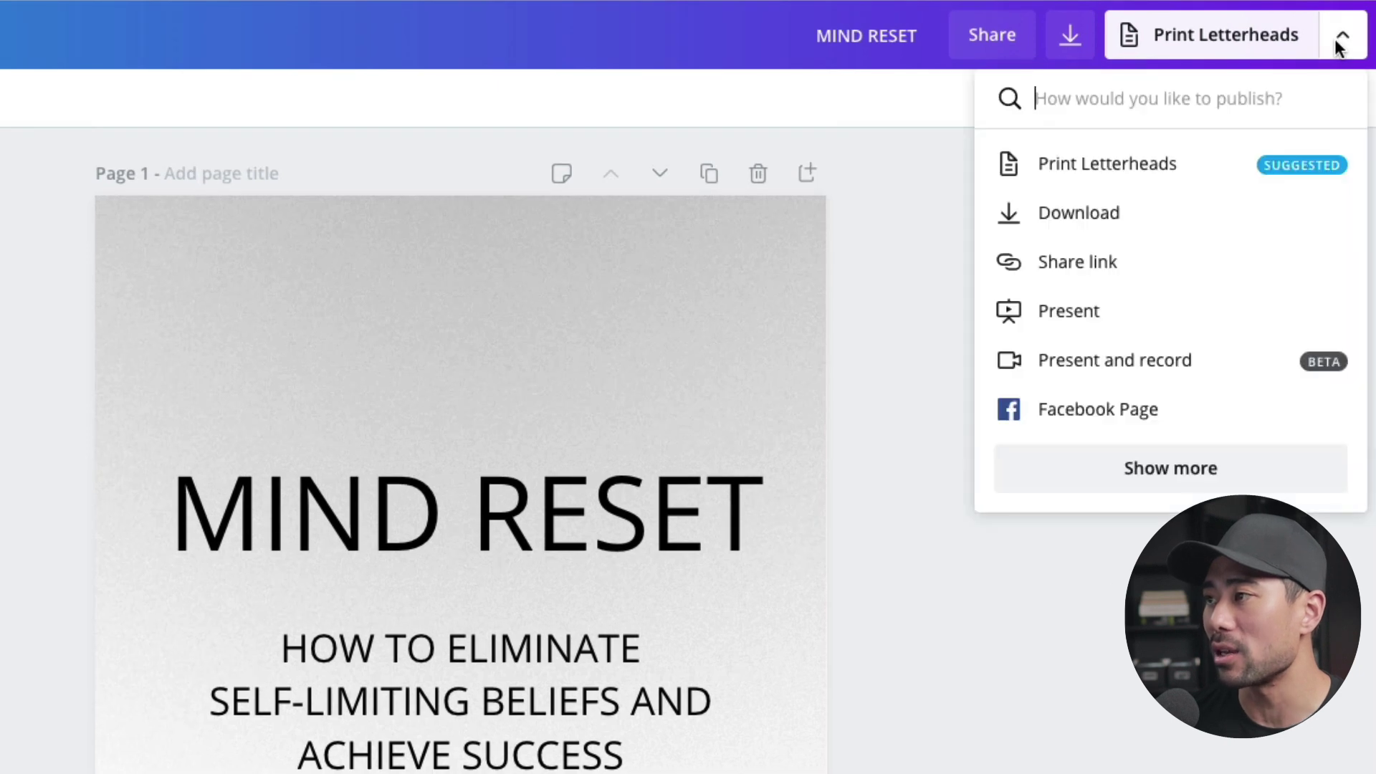
left_click(1065, 217)
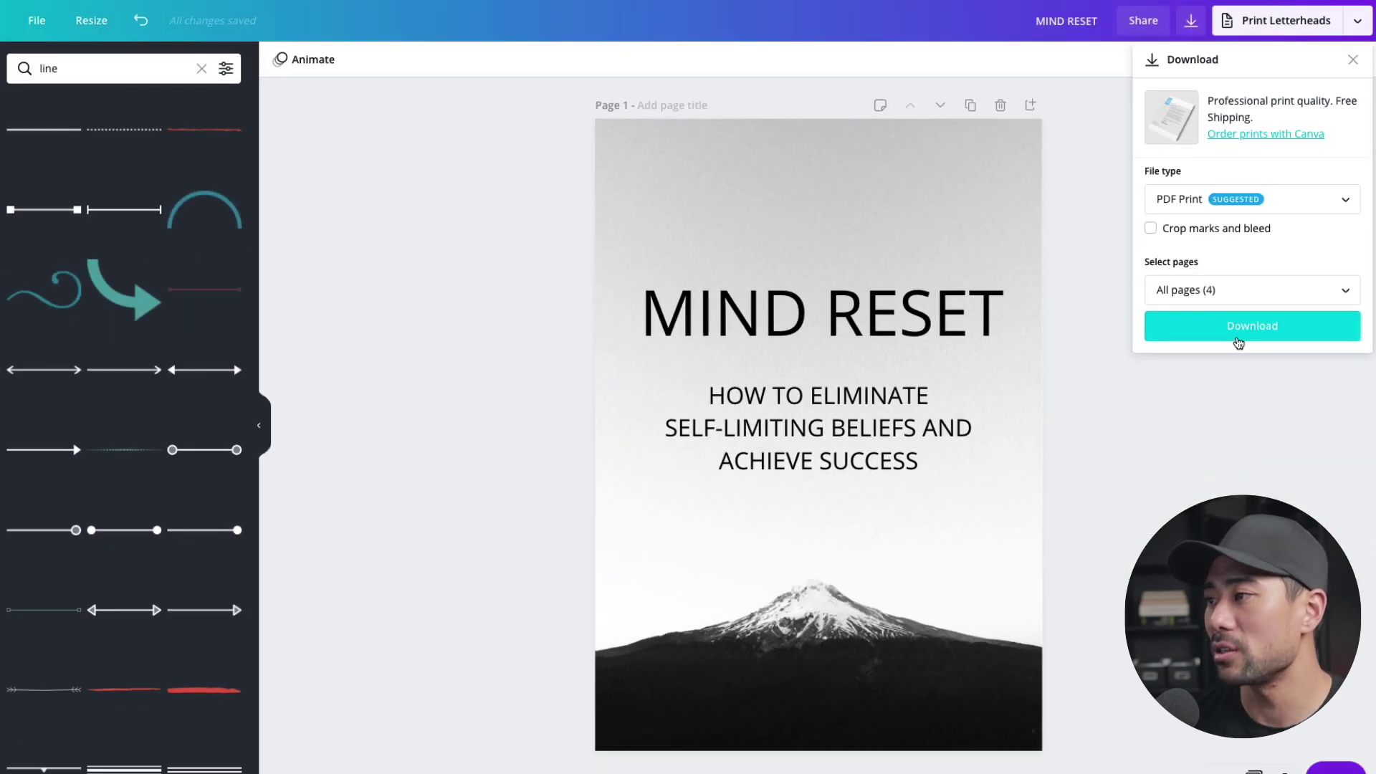
left_click(1146, 545)
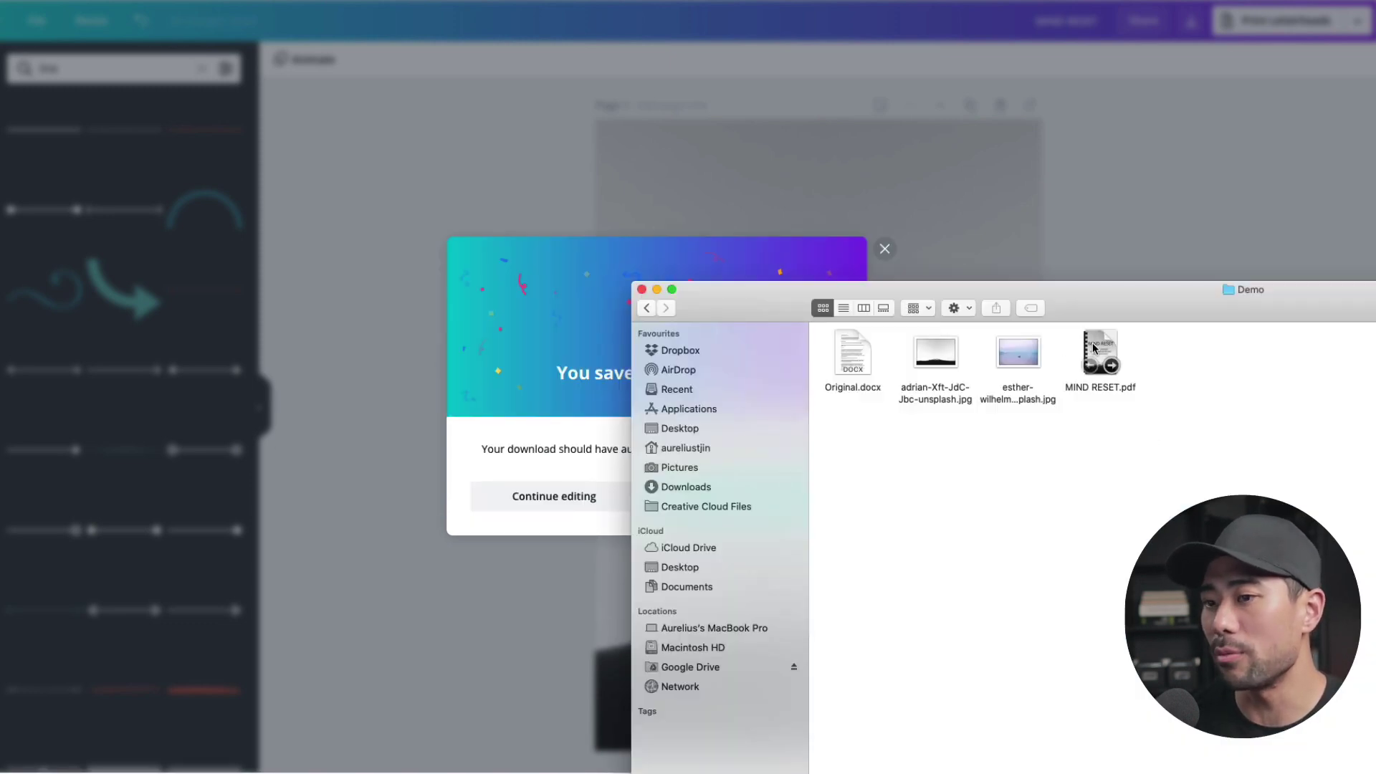
Open MIND RESET.pdf in Preview and scroll through the cover, contents, Introduction and Chapter 1 pages
double_click(1094, 349)
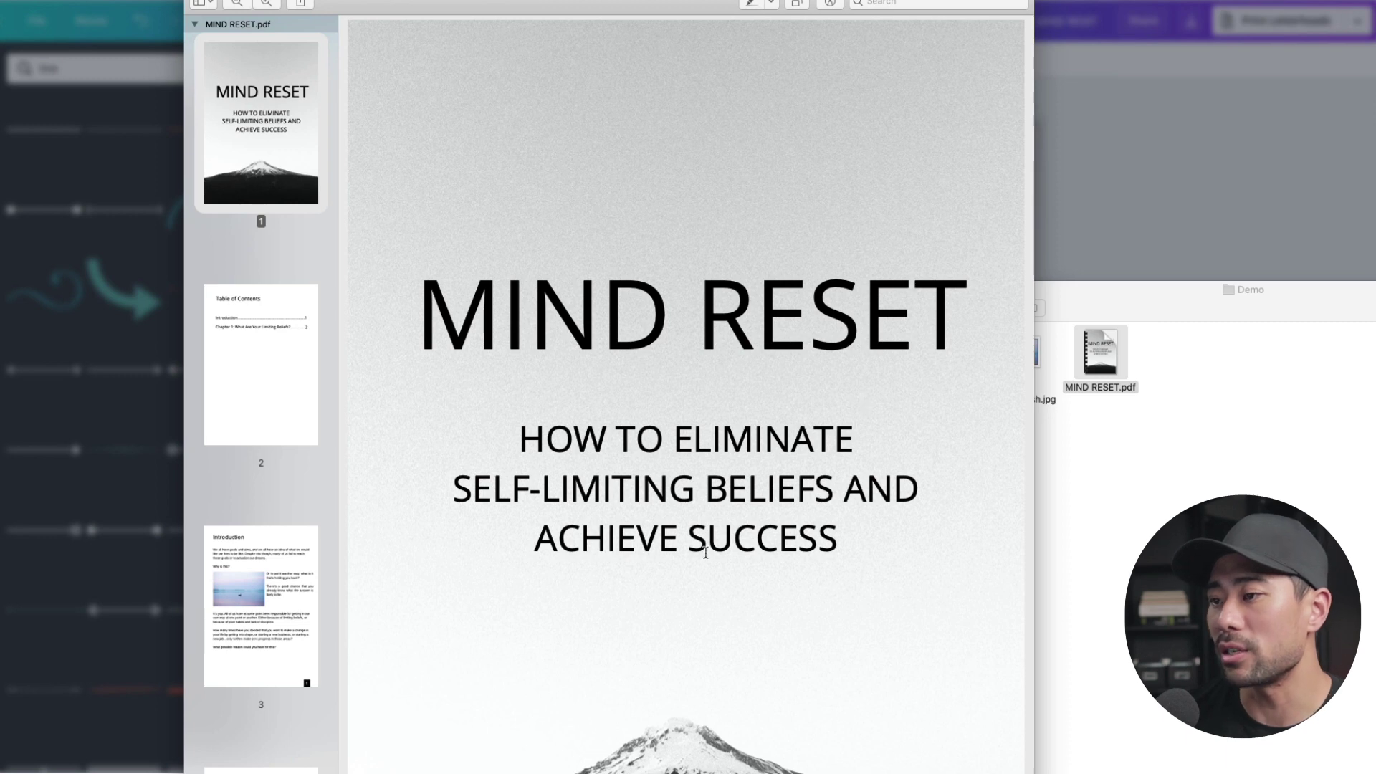
scroll(653, 746, "down", 10)
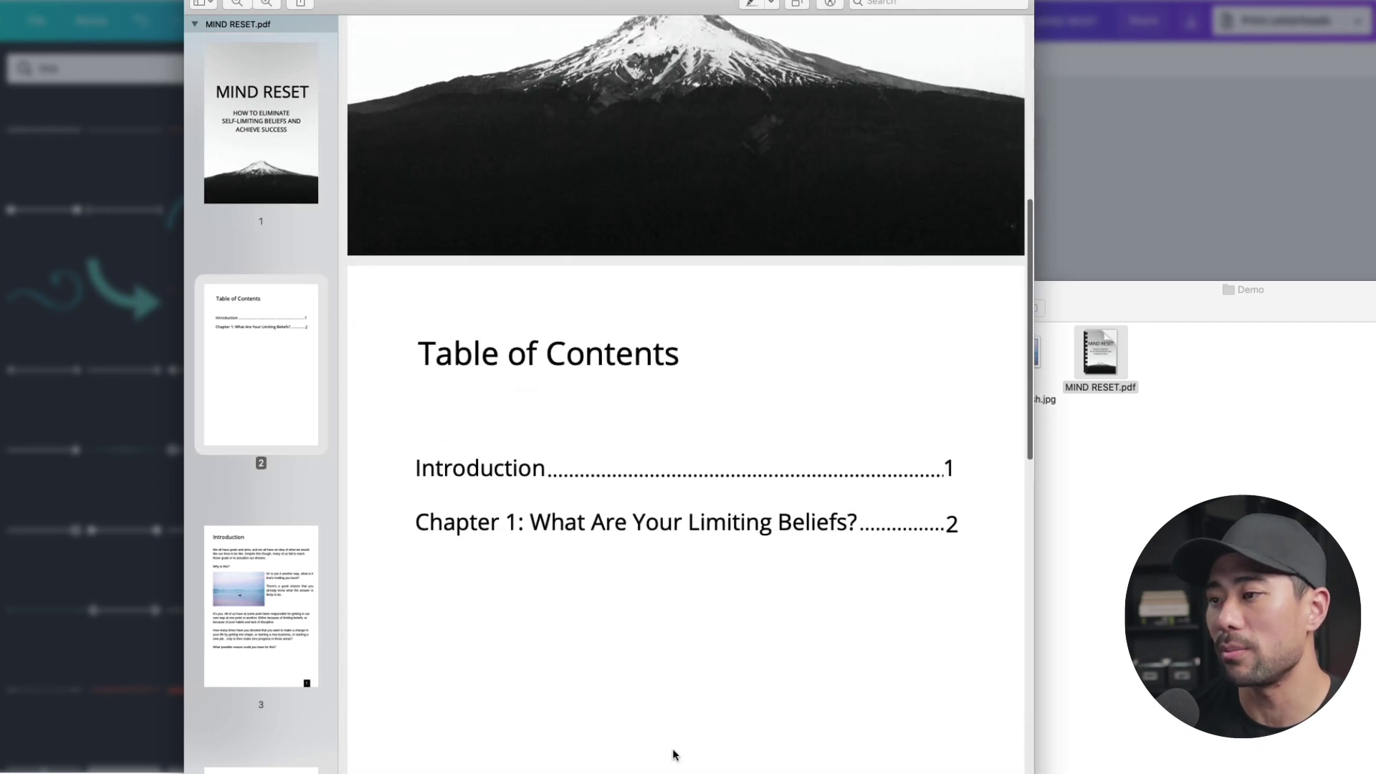
scroll(727, 750, "down", 15)
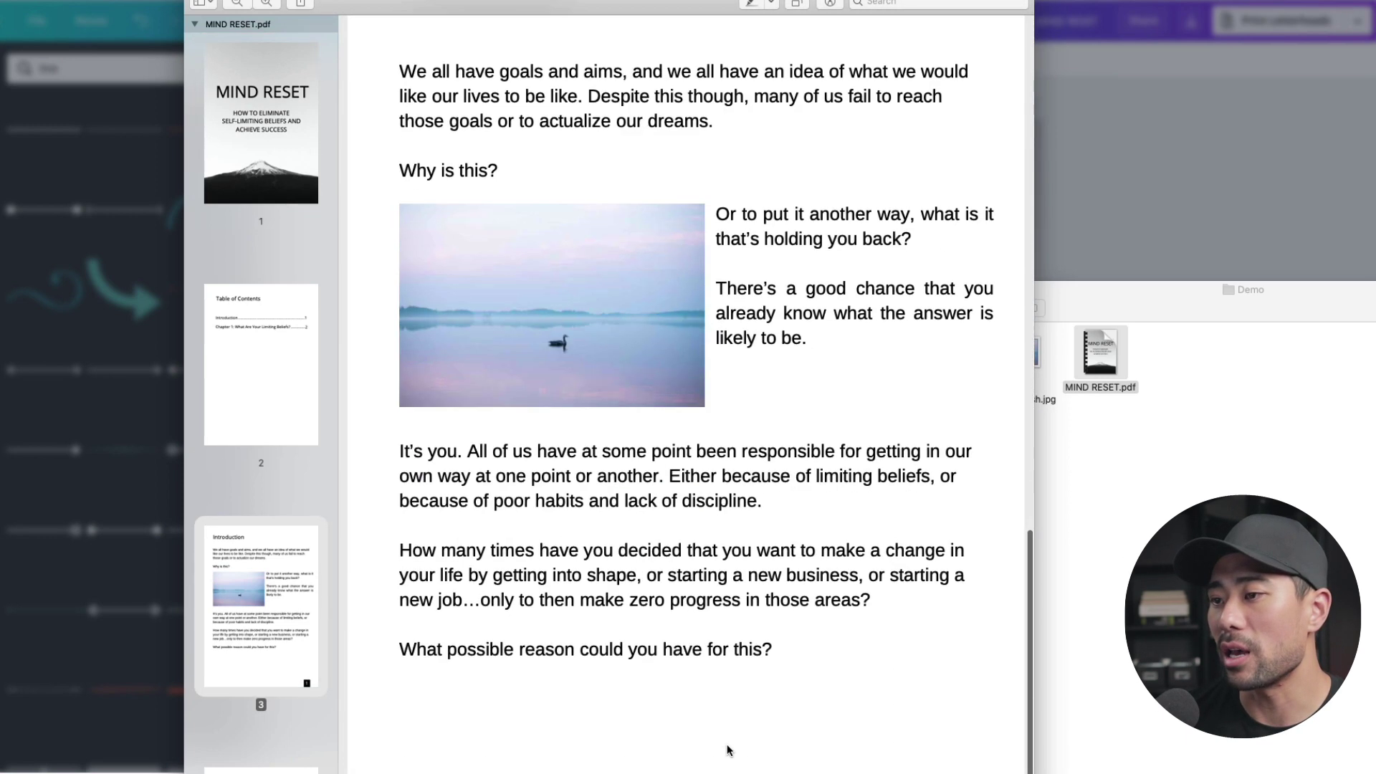
scroll(790, 566, "down", 10)
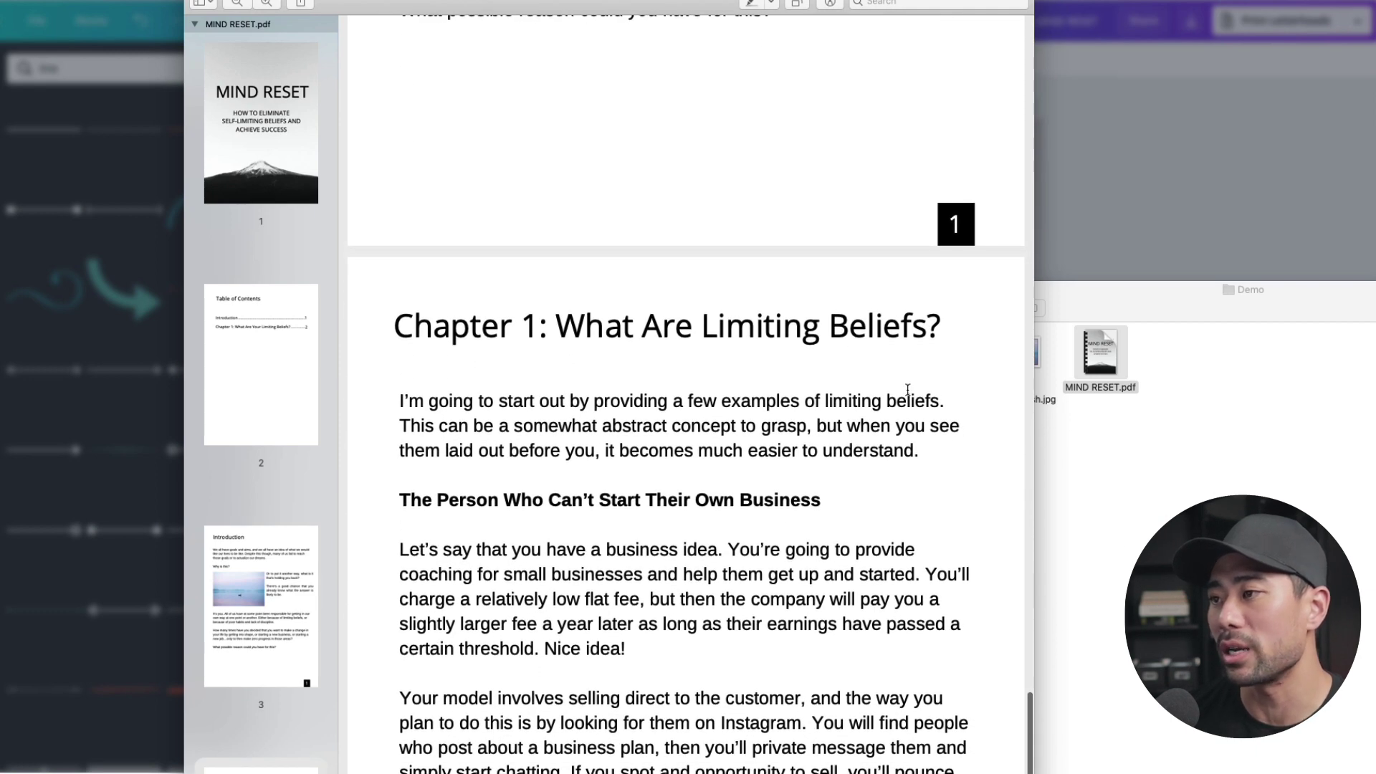
scroll(804, 678, "down", 5)
scroll(924, 456, "up", 8)
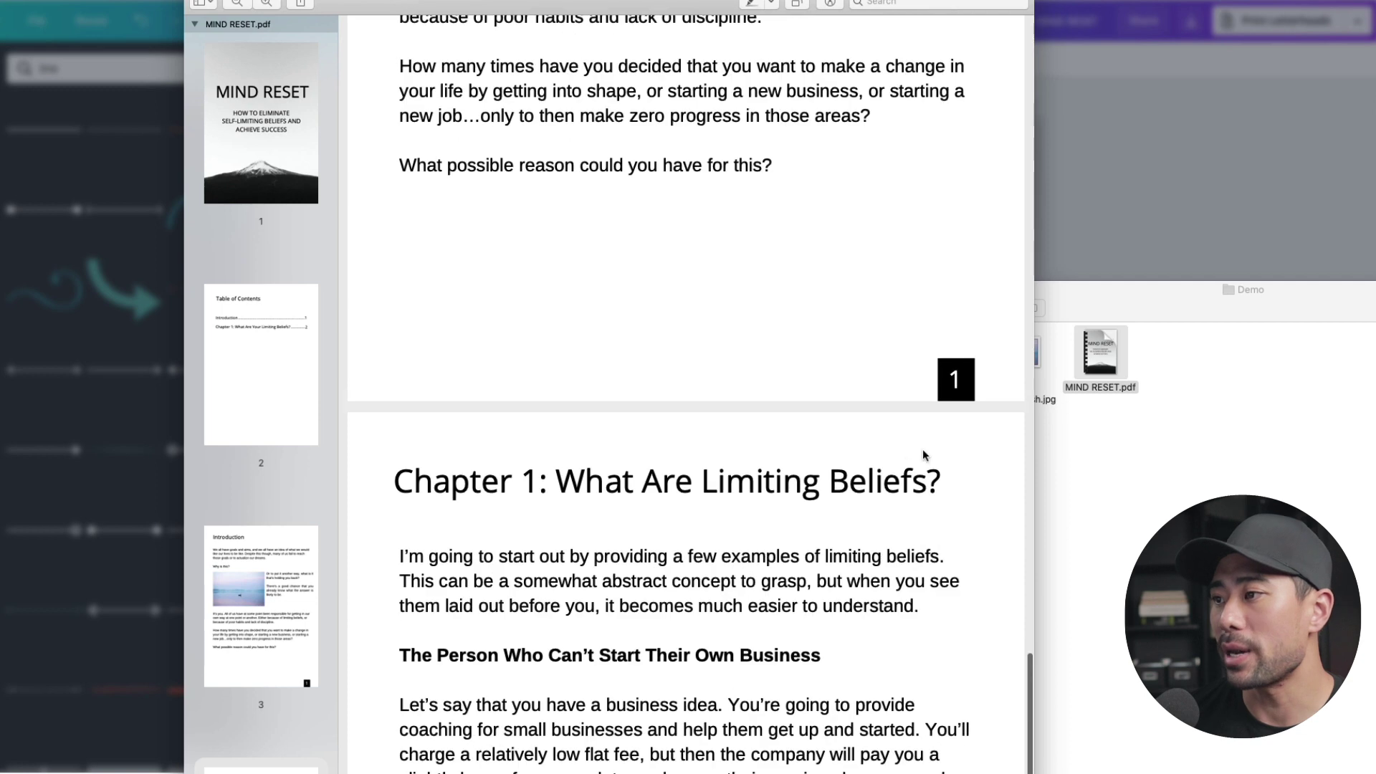
scroll(950, 377, "up", 15)
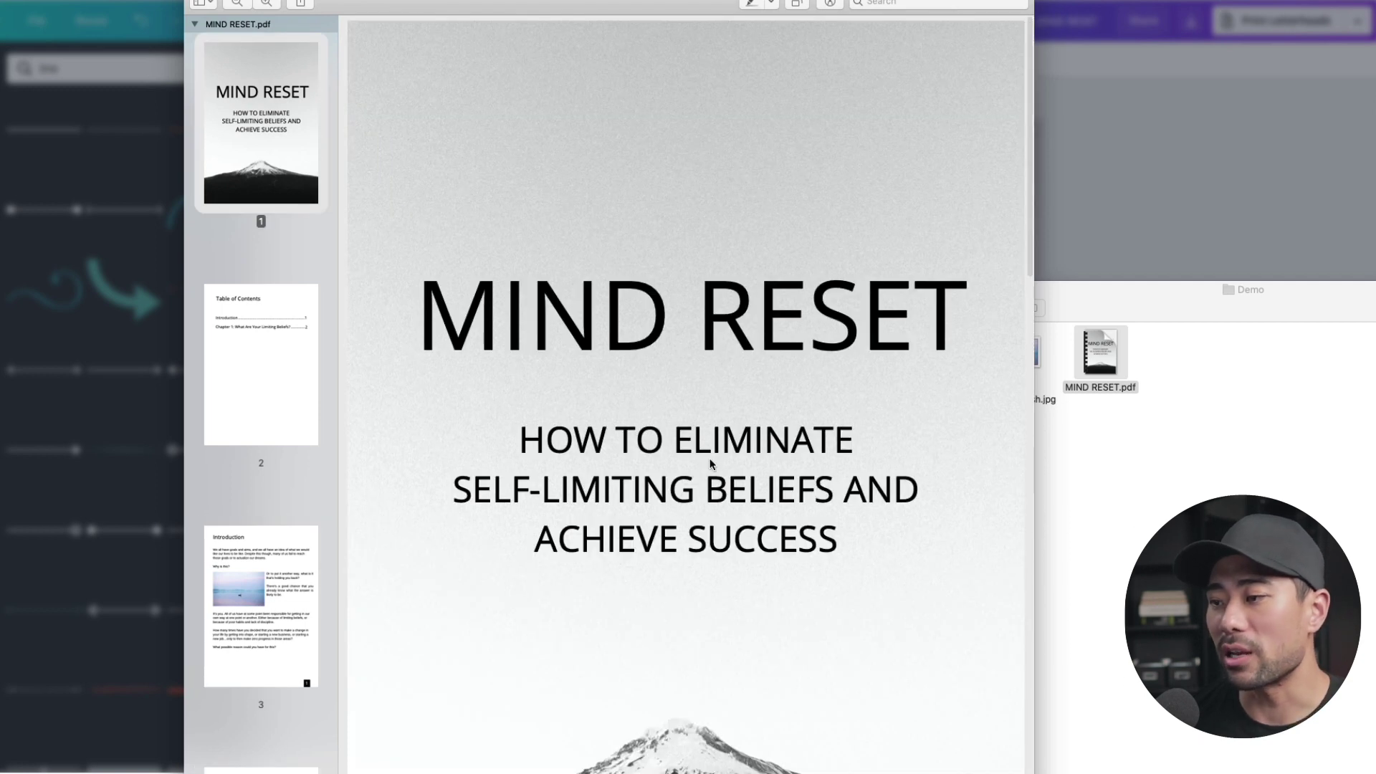
scroll(709, 460, "down", 1)
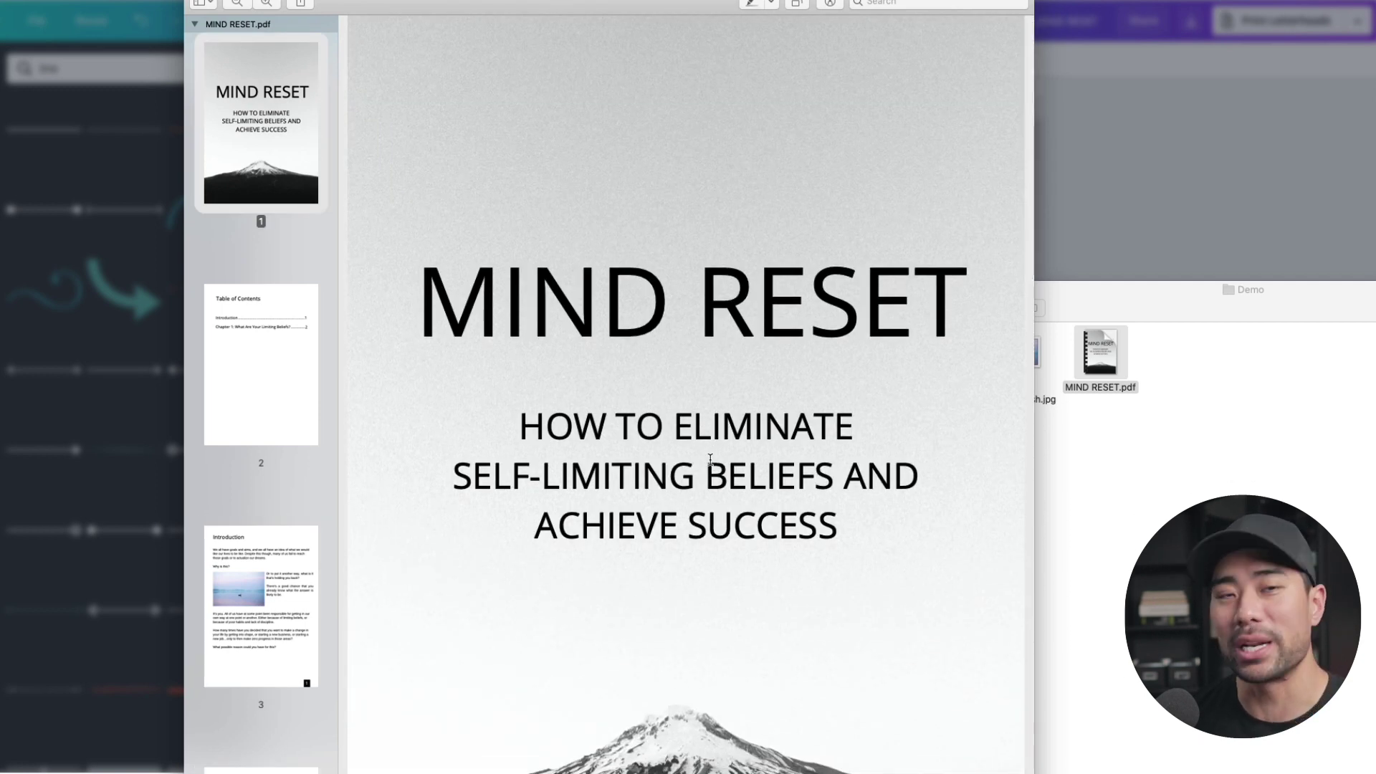